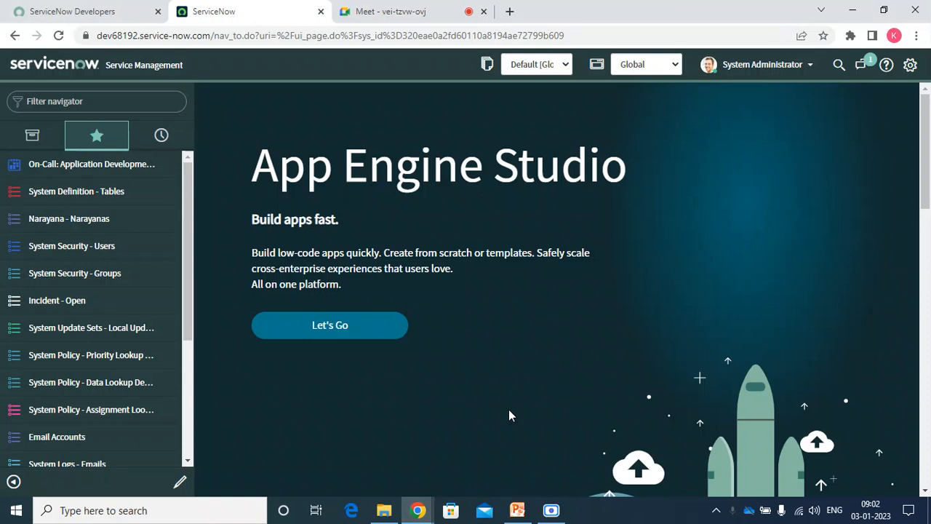
Launch Notepad from the Run box and maximize its window.
key("super+t")
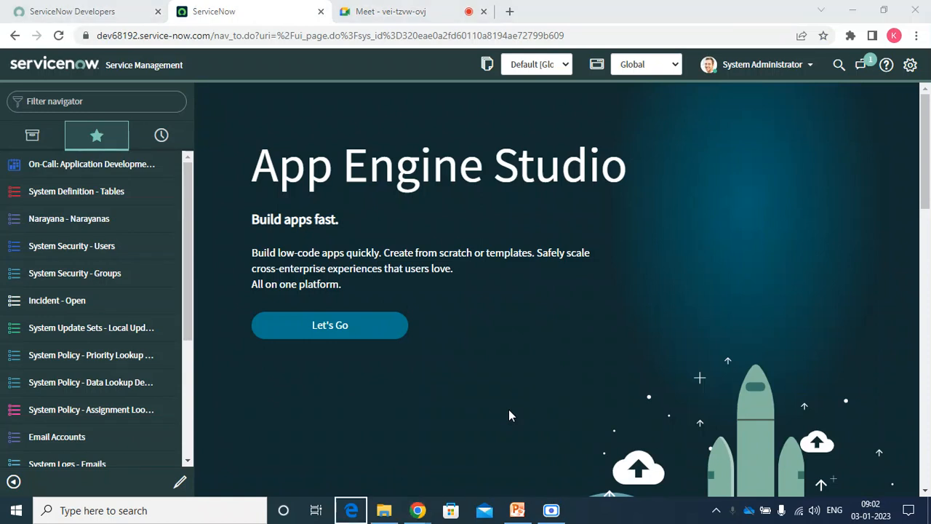
key("super+r")
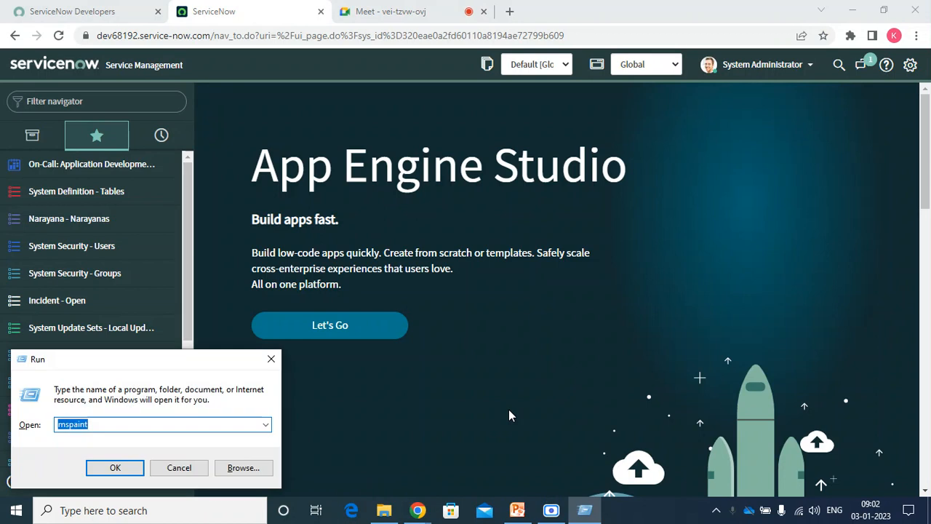
key("super+s")
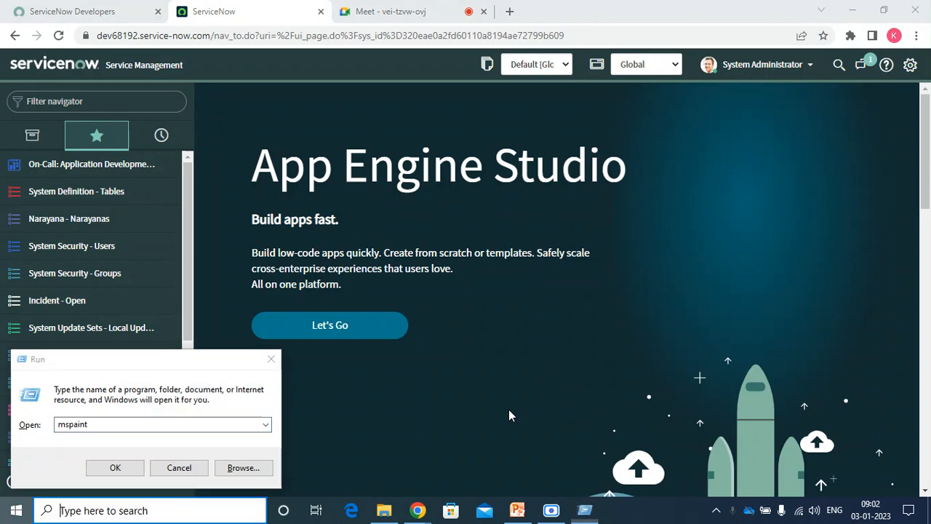
type("no")
key("Escape")
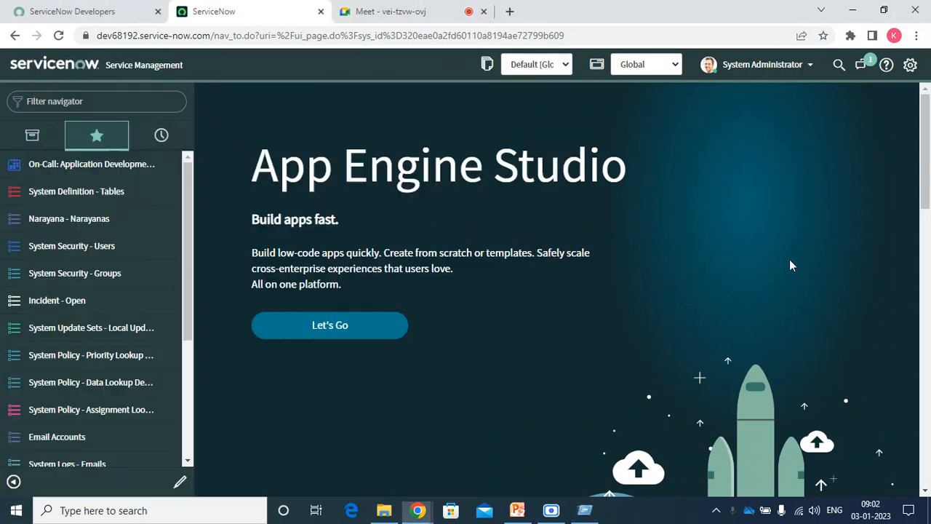
key("super+r")
type("notepad")
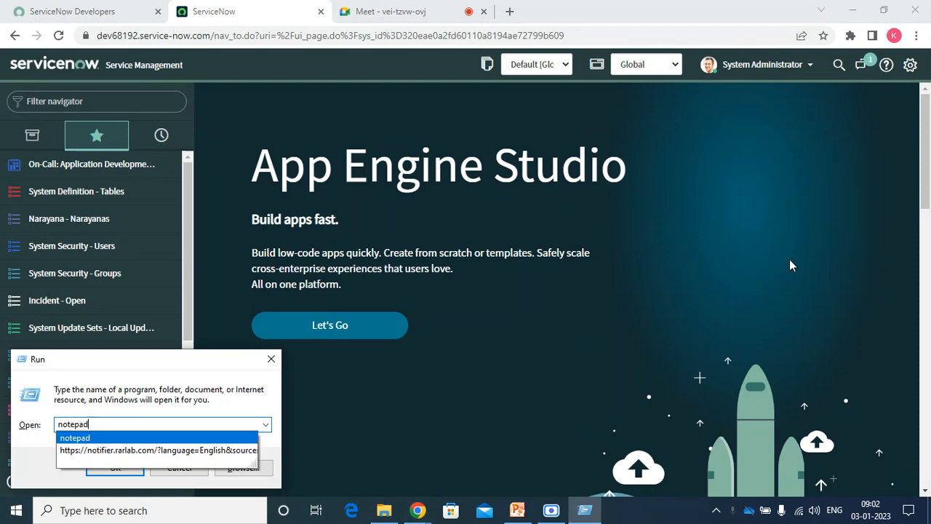
key("Return")
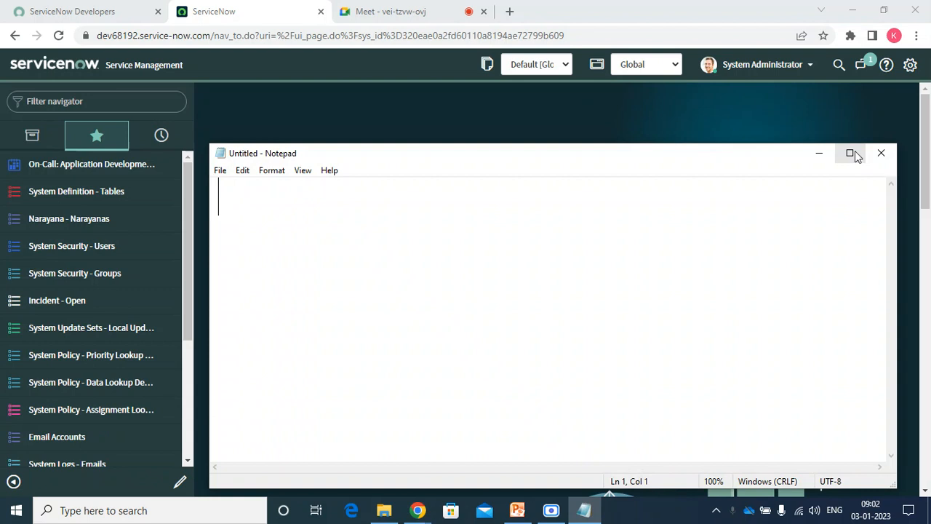
left_click(851, 153)
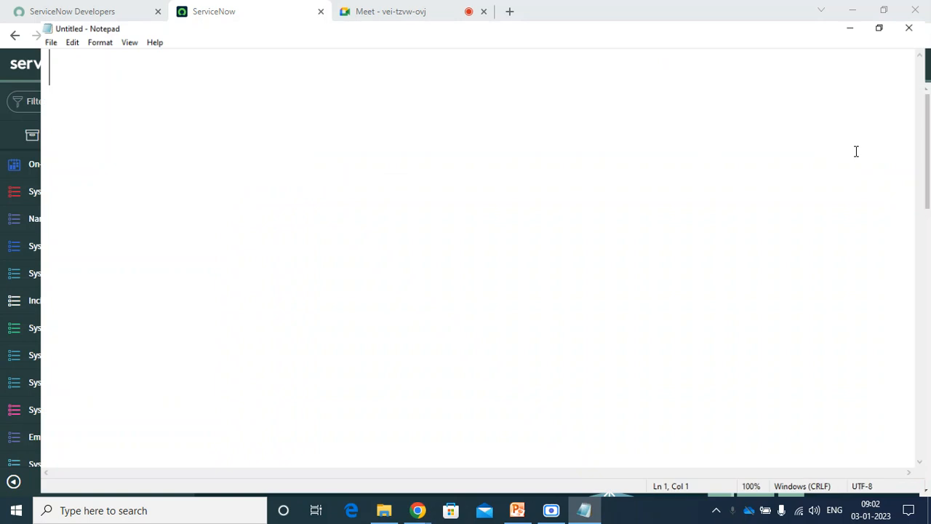
Type the heading 'Import set:' on Notepad's first line and start a new line.
type("Ipor")
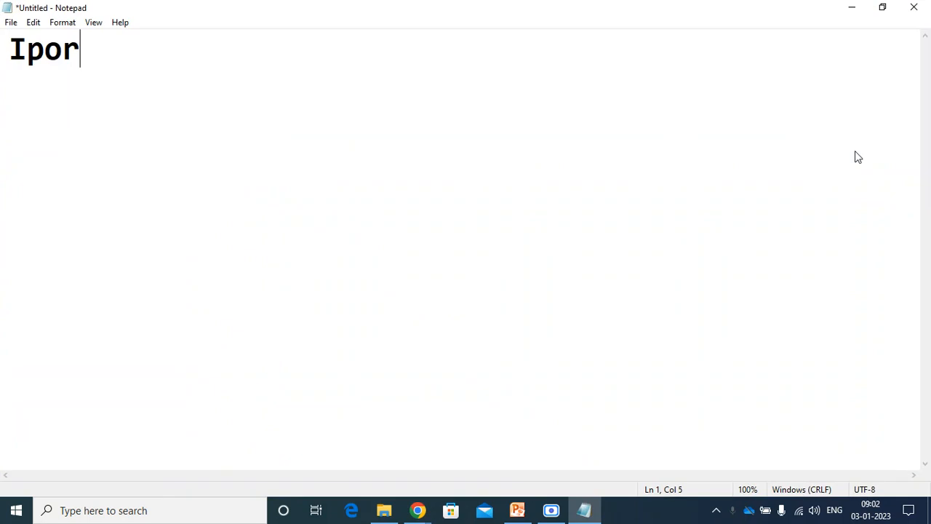
key("BackSpace")
key("BackSpace")
key("BackSpace")
type("mport set")
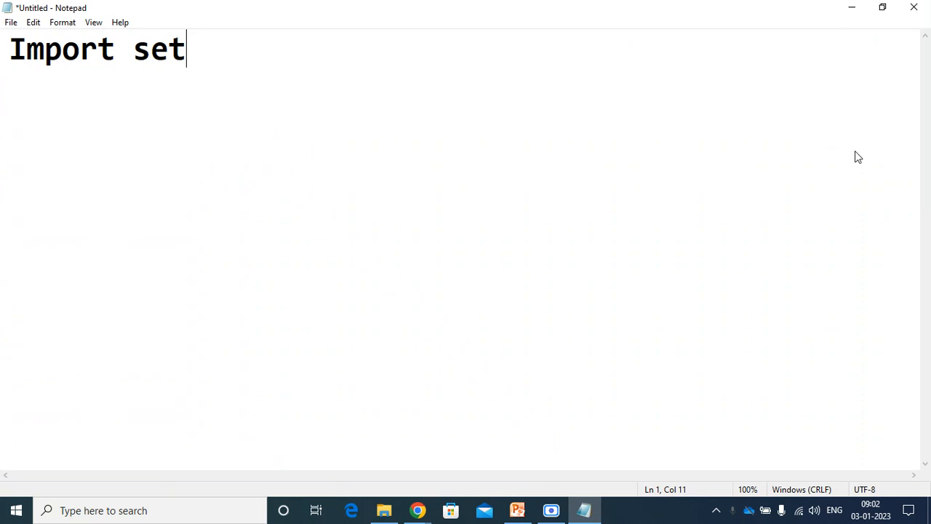
type(":")
key("Return")
key("Return")
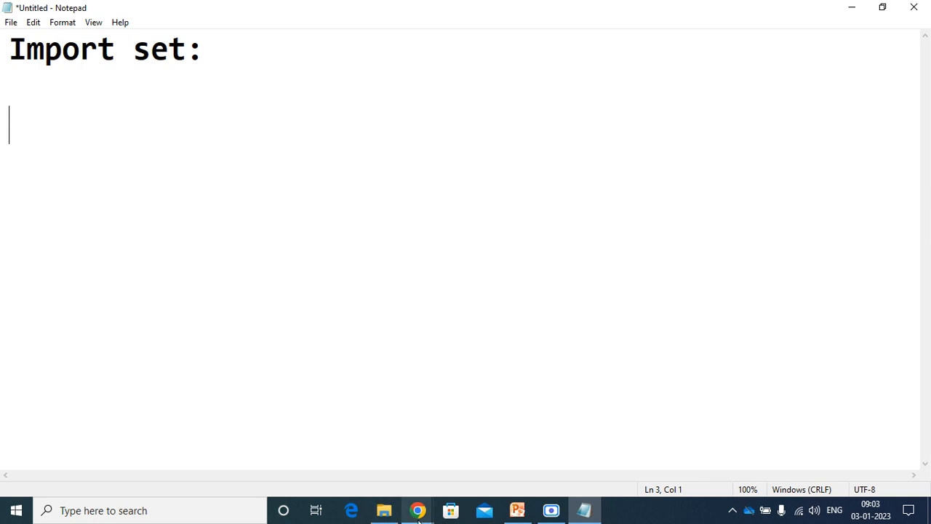
Admit the waiting participant to the Google Meet call, then return to Notepad.
mouse_move(417, 510)
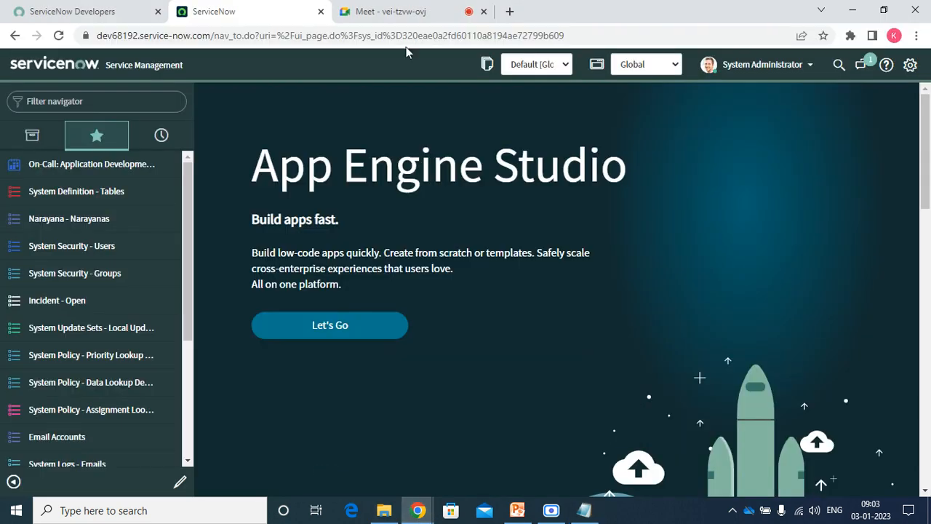
left_click(391, 10)
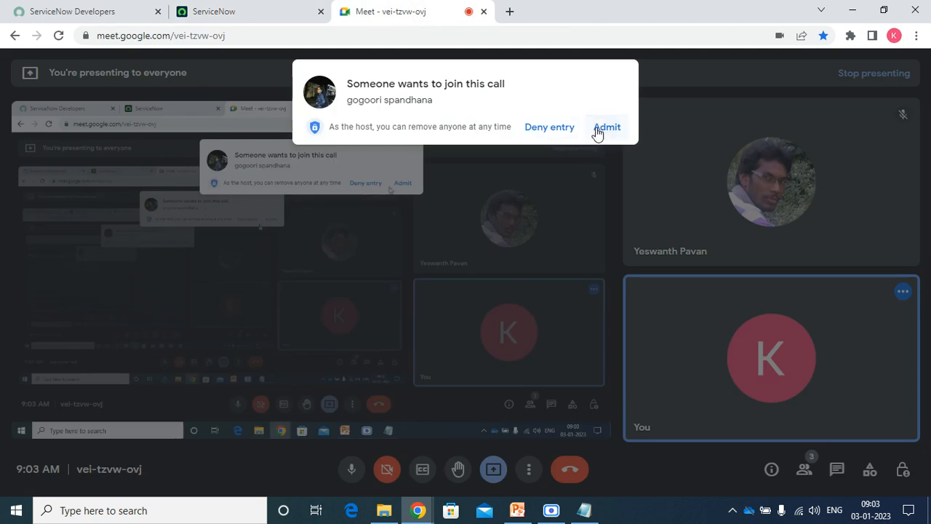
left_click(605, 128)
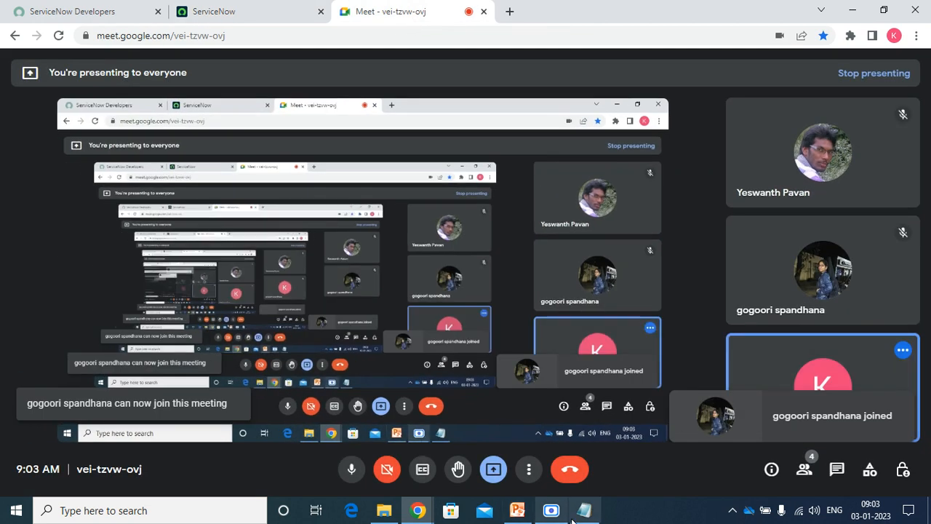
left_click(584, 510)
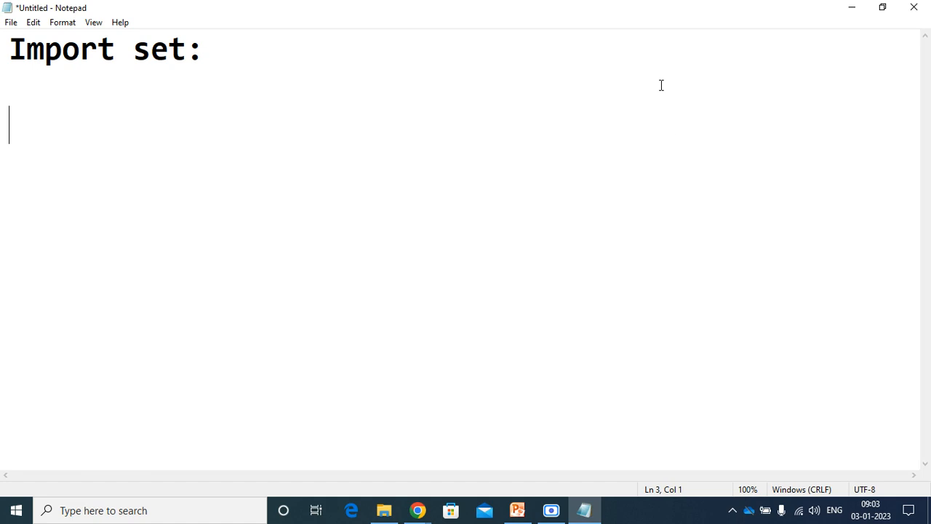
left_click(268, 39)
key("Return")
key("Return")
key("Return")
key("BackSpace")
key("BackSpace")
key("Return")
Launch Paint by running mspaint from the Run box.
key("super+r")
type("mm")
key("ctrl+z")
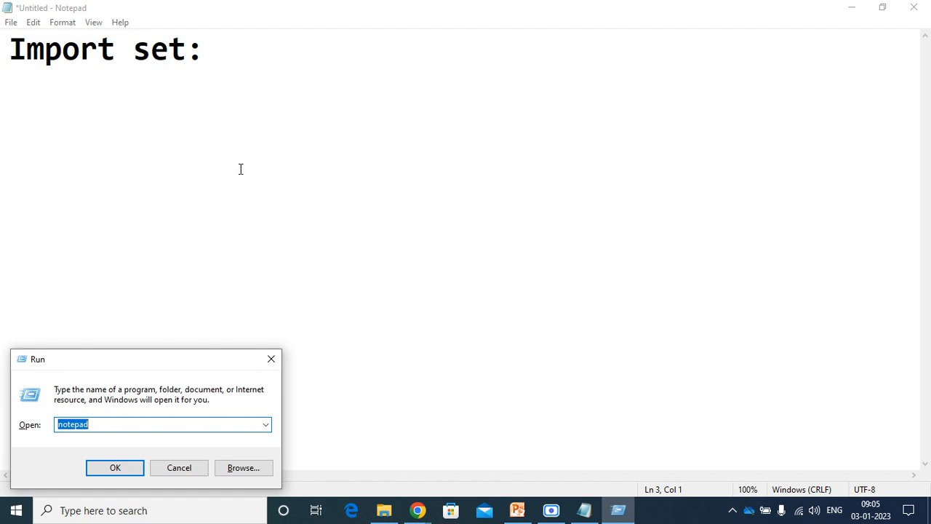
key("BackSpace")
type("ms")
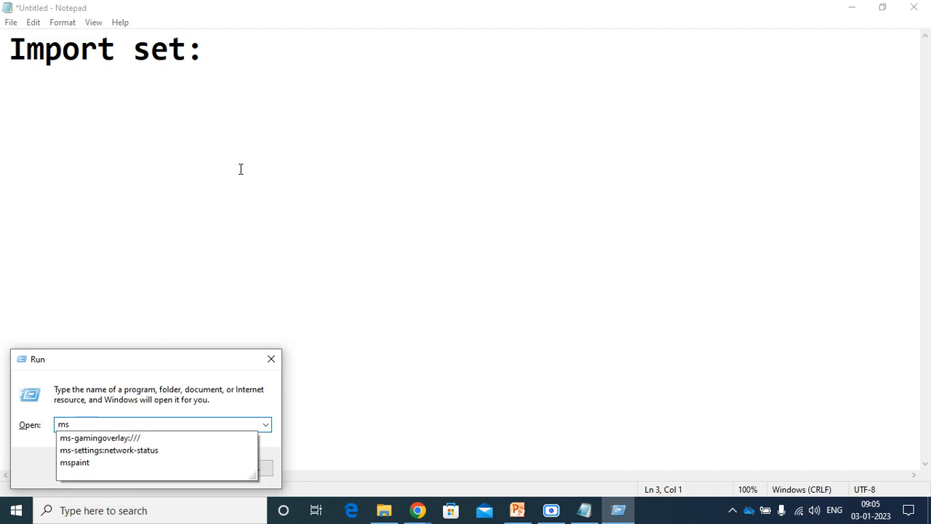
key("Down")
key("Down")
key("Down")
key("Return")
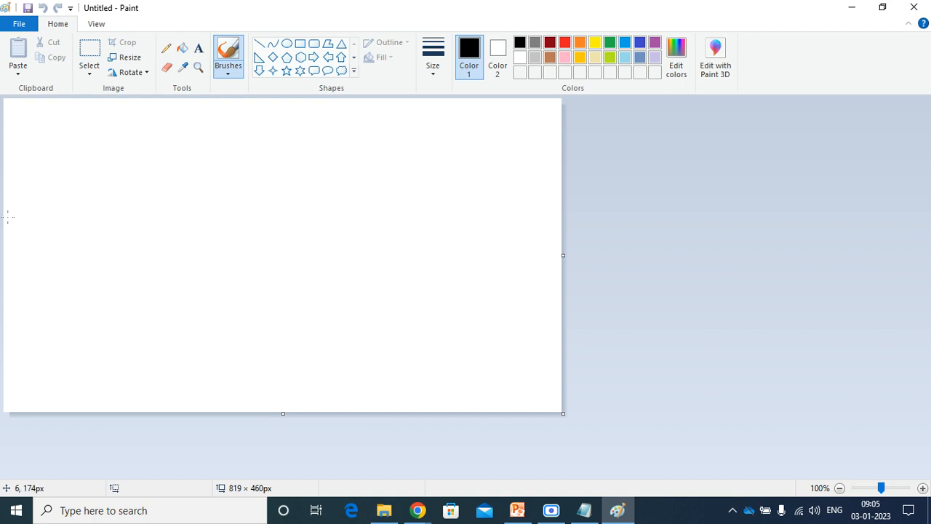
Draw a left oval, a tall middle shape and a right oval, linked by two arrows.
mouse_move(42, 175)
left_mouse_down()
mouse_move(30, 217)
mouse_move(70, 286)
mouse_move(52, 171)
mouse_move(42, 175)
left_mouse_up()
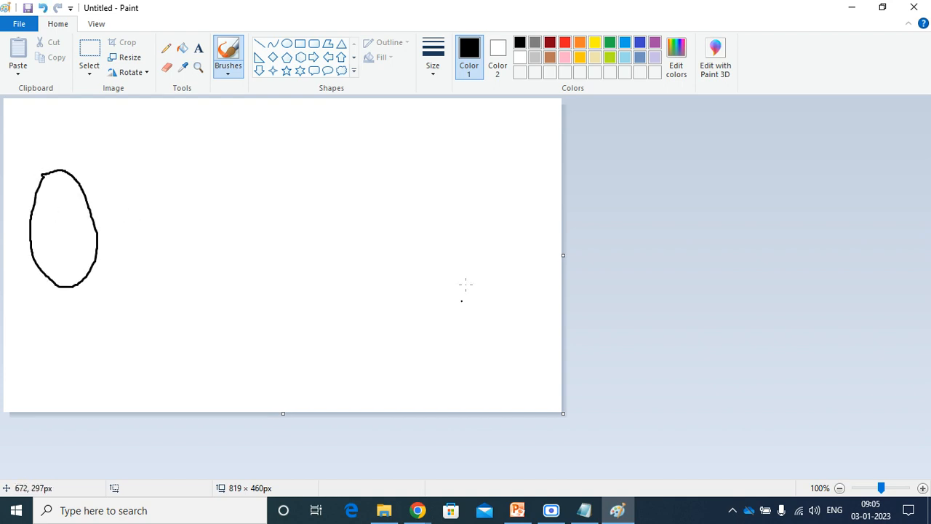
mouse_move(474, 155)
left_mouse_down()
mouse_move(469, 318)
mouse_move(504, 144)
mouse_move(480, 145)
mouse_move(466, 182)
left_mouse_up()
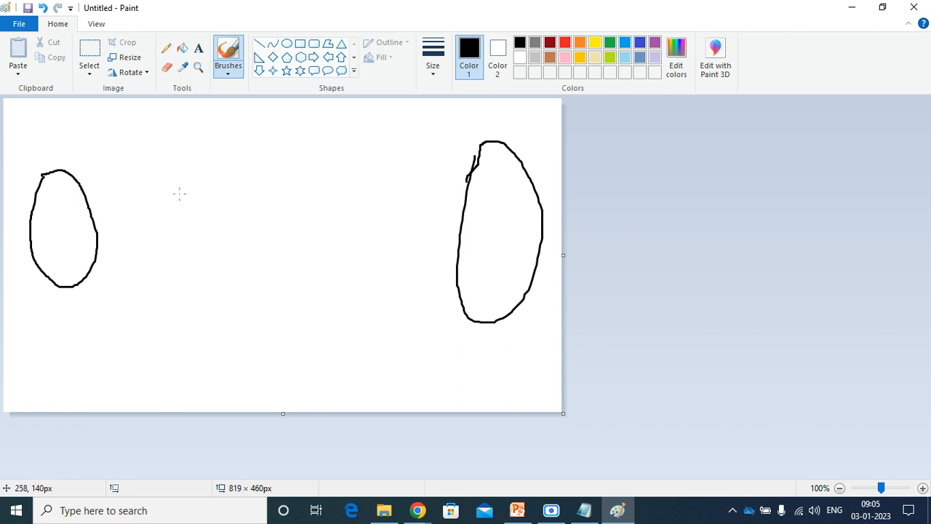
mouse_move(236, 151)
left_mouse_down()
mouse_move(230, 274)
mouse_move(252, 287)
mouse_move(294, 288)
mouse_move(286, 177)
mouse_move(257, 140)
mouse_move(234, 148)
left_mouse_up()
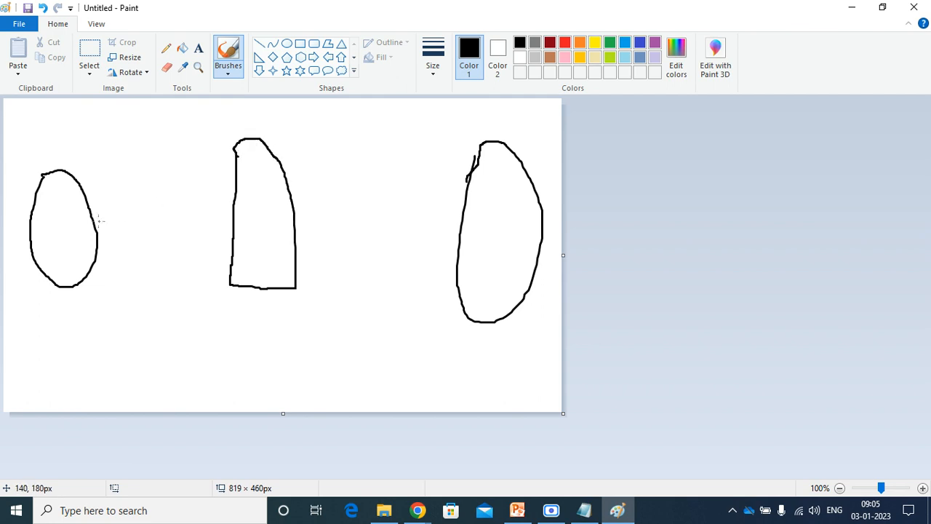
mouse_move(90, 225)
left_mouse_down()
mouse_move(231, 220)
mouse_move(194, 200)
mouse_move(227, 208)
mouse_move(191, 269)
left_mouse_up()
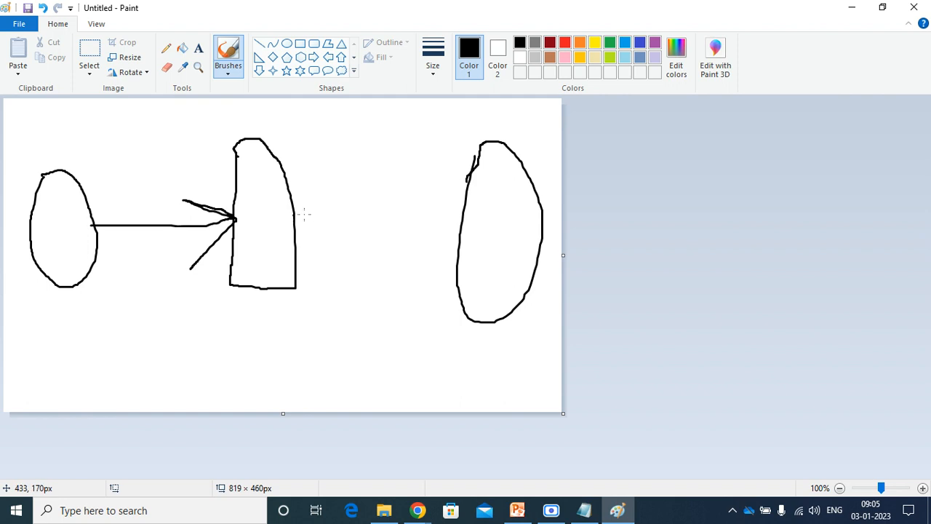
mouse_move(294, 214)
left_mouse_down()
mouse_move(462, 226)
mouse_move(424, 201)
mouse_move(459, 218)
mouse_move(432, 273)
mouse_move(456, 226)
left_mouse_up()
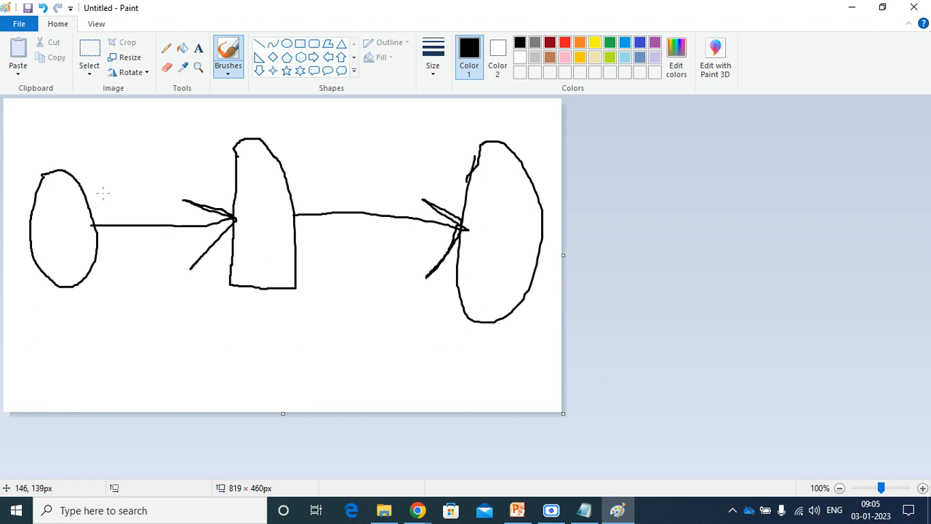
Mark a small label inside each of the three shapes.
mouse_move(37, 214)
left_mouse_down()
mouse_move(44, 206)
mouse_move(79, 253)
mouse_move(58, 264)
left_mouse_up()
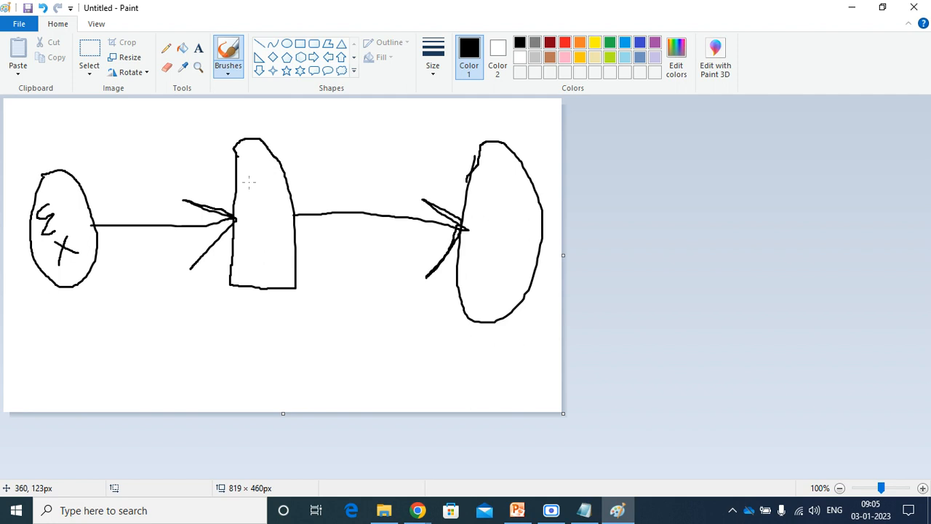
left_click_drag(249, 182, 235, 217)
mouse_move(481, 224)
left_mouse_down()
mouse_move(492, 240)
mouse_move(469, 238)
mouse_move(508, 212)
mouse_move(498, 247)
left_mouse_up()
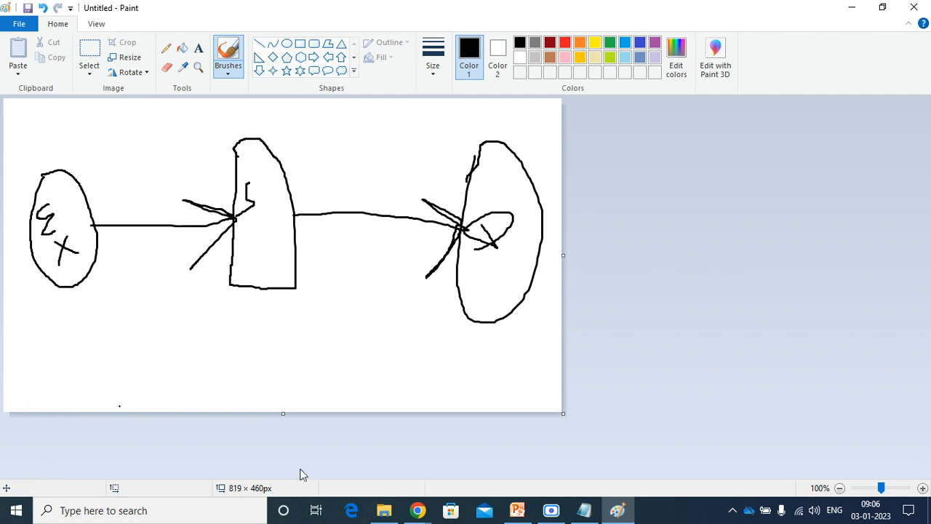
Minimize Paint and Notepad and open the Desktop folder in File Explorer.
left_click(851, 6)
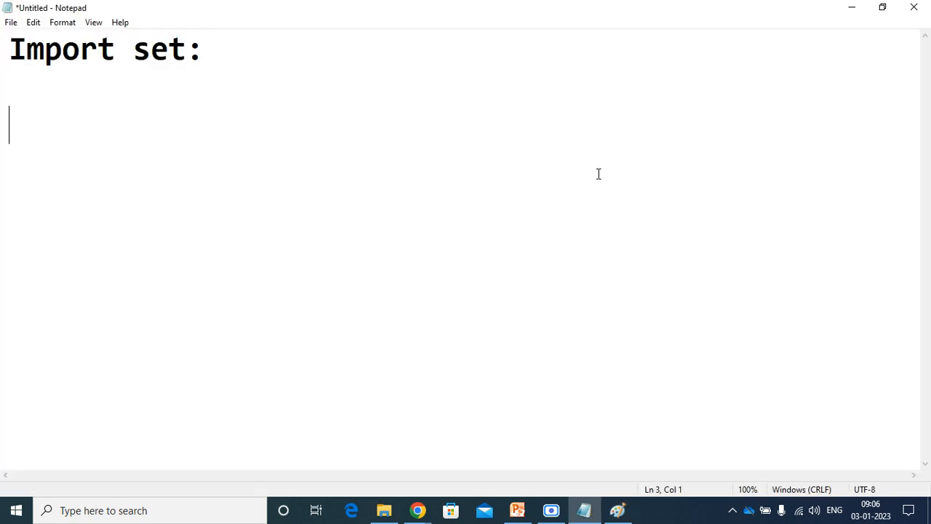
left_click_drag(850, 15, 853, 10)
left_click(853, 3)
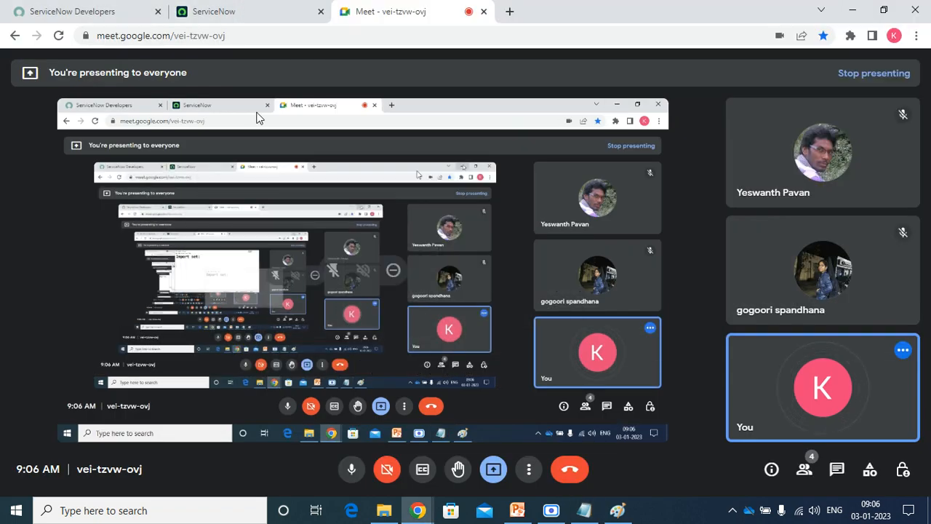
left_click(384, 510)
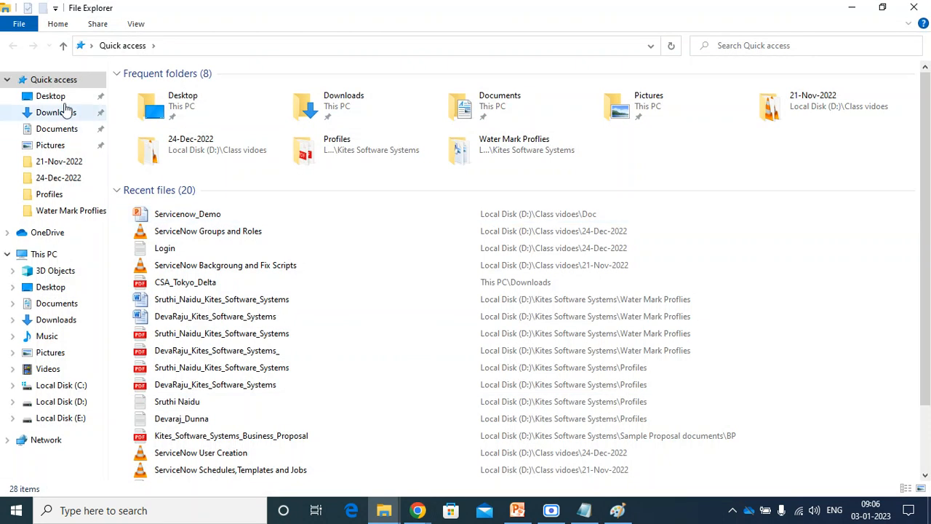
left_click(63, 101)
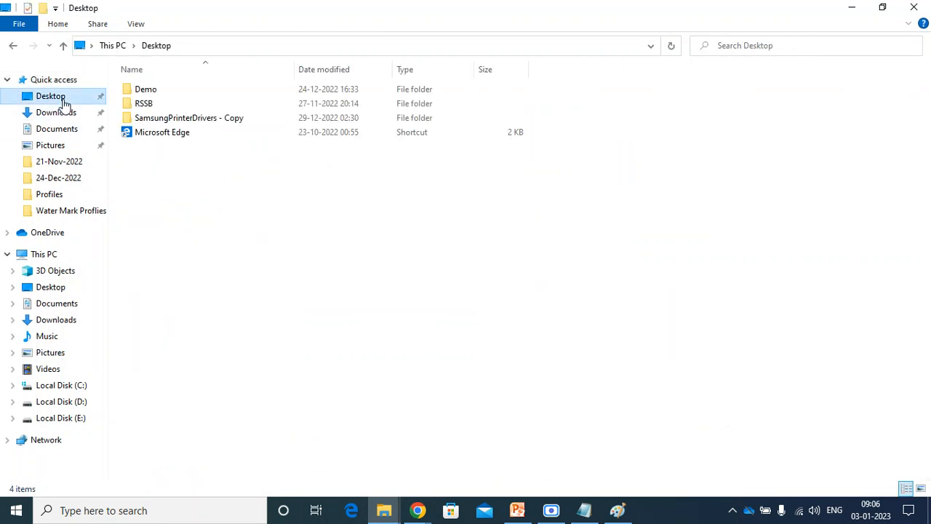
Create a new Excel worksheet named 'Naraya data load' on the Desktop and open it.
right_click(183, 176)
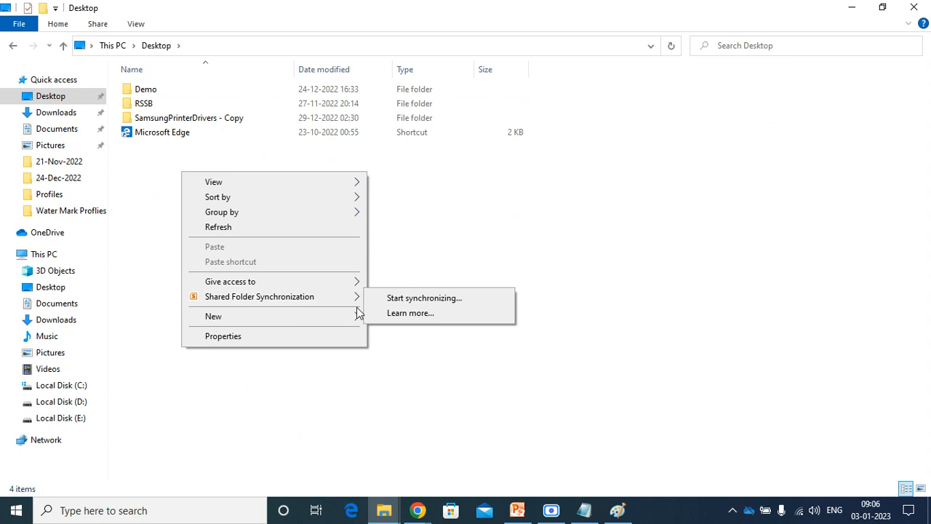
mouse_move(357, 317)
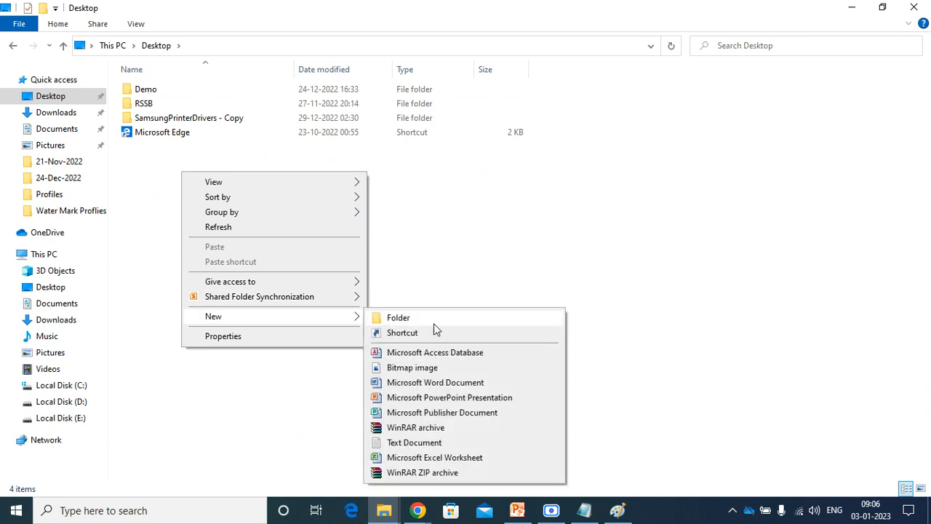
left_click(435, 457)
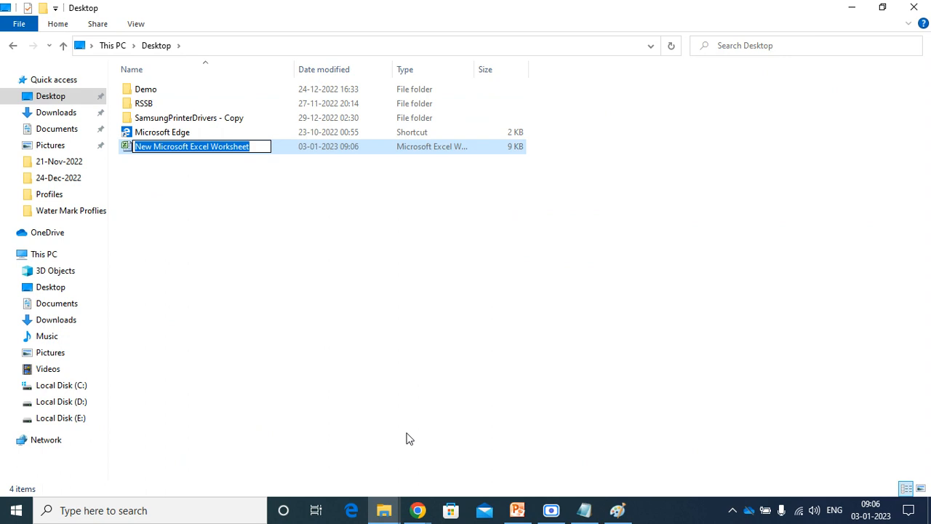
type("Nara")
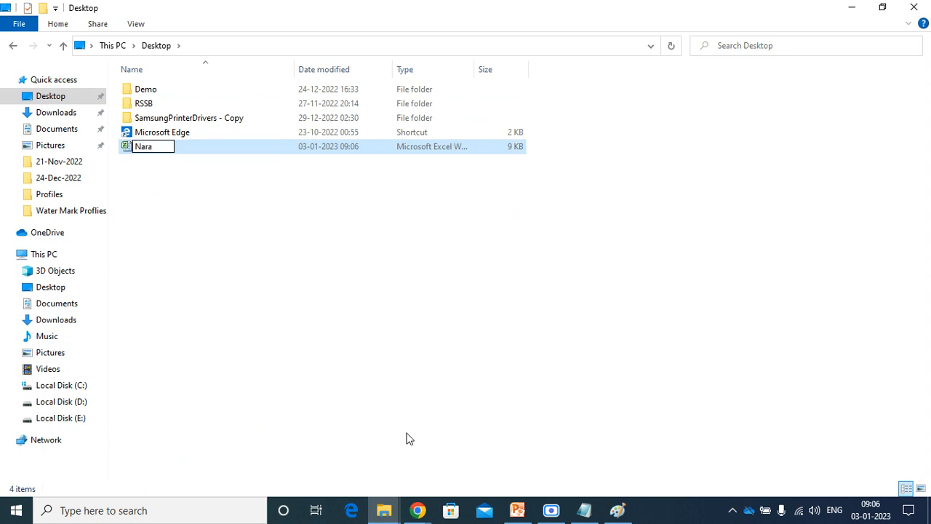
type("ya data ")
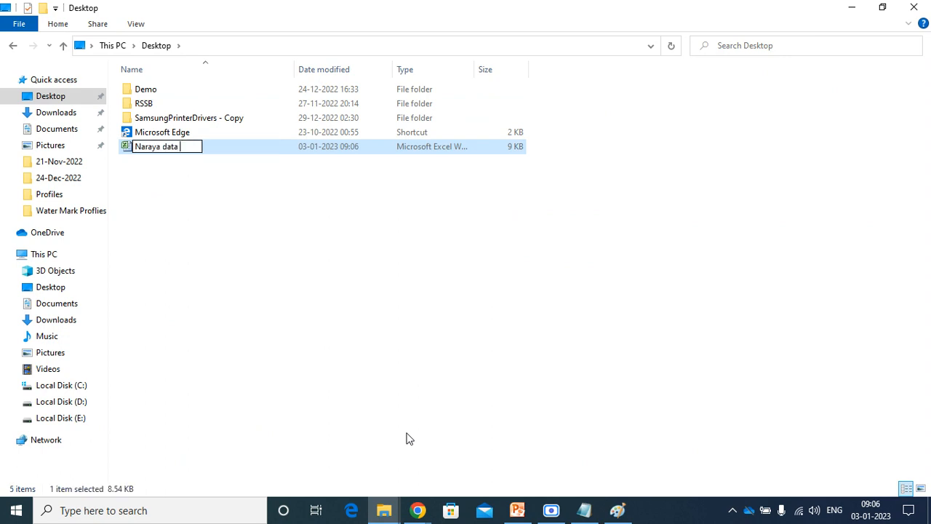
type("load")
left_click(329, 321)
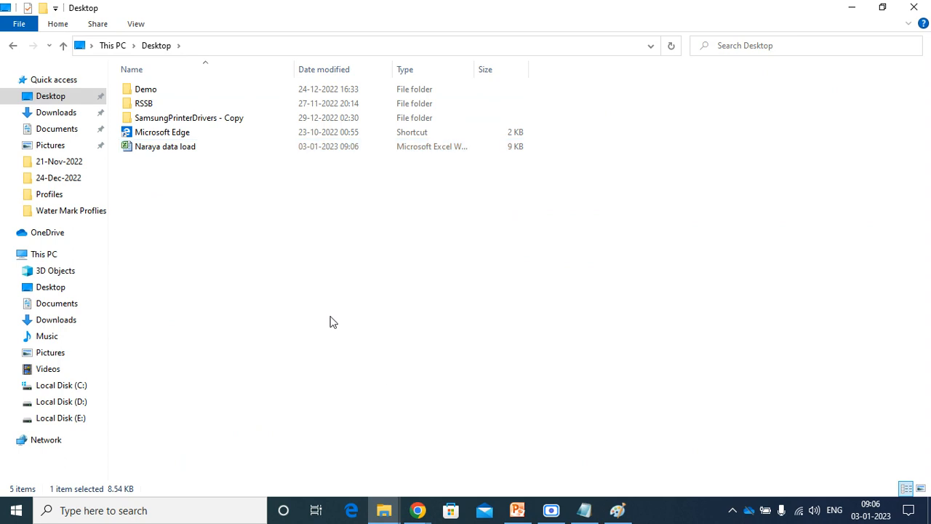
double_click(181, 151)
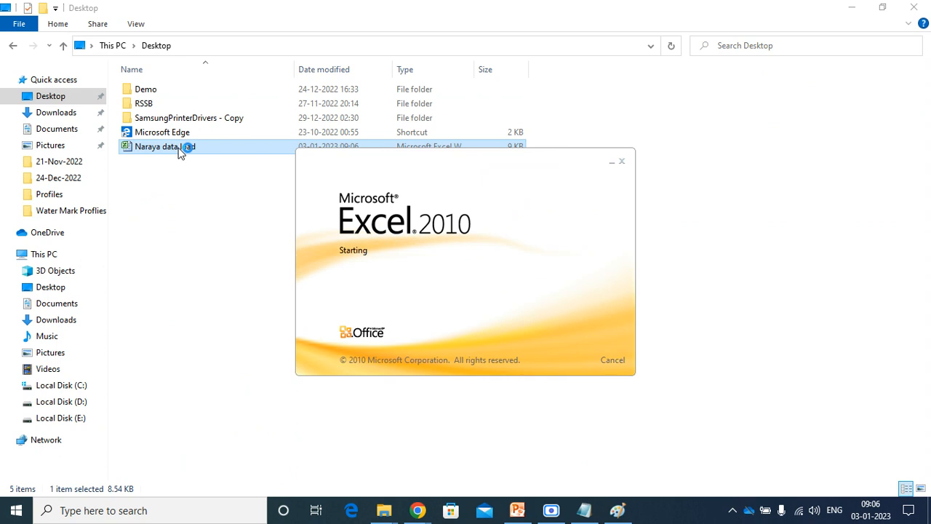
Enter headers Name, Father name, Ph Number, Mail Id and State across A1:E1.
type("Name")
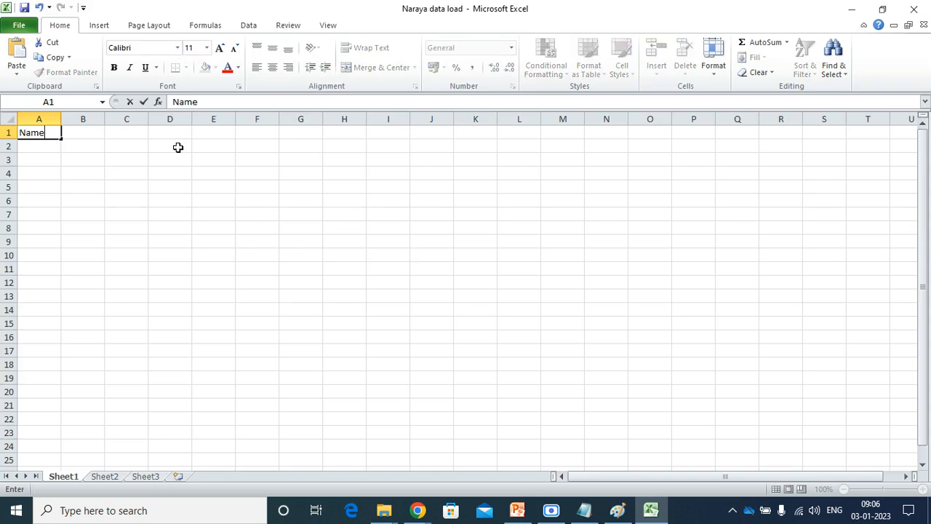
key("Tab")
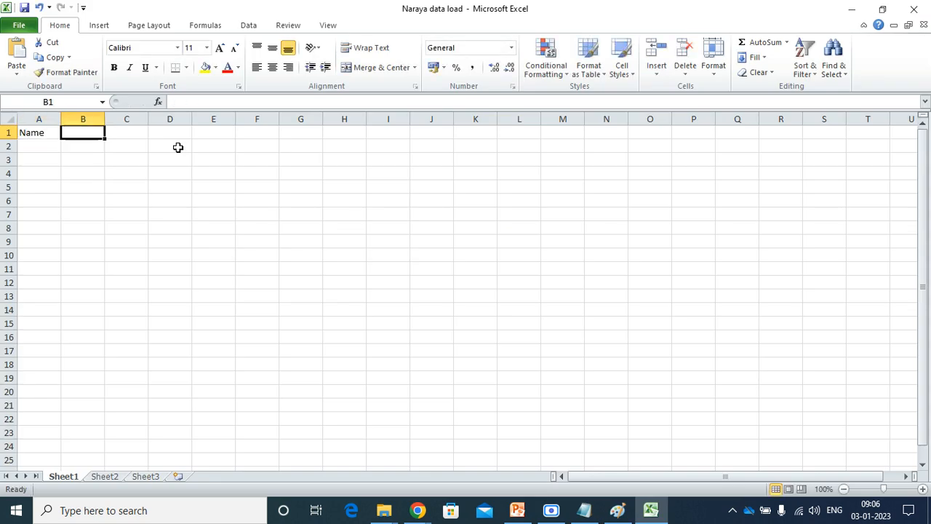
type("Fa")
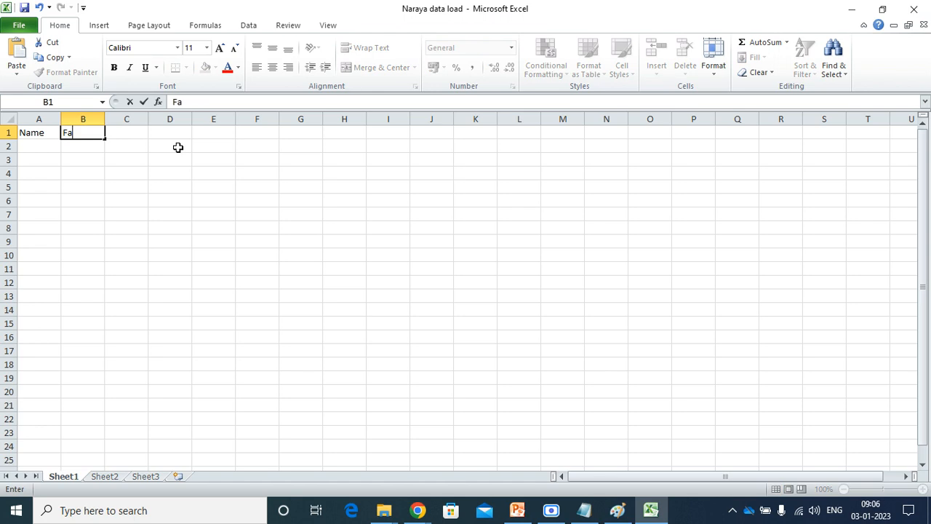
type("ther name")
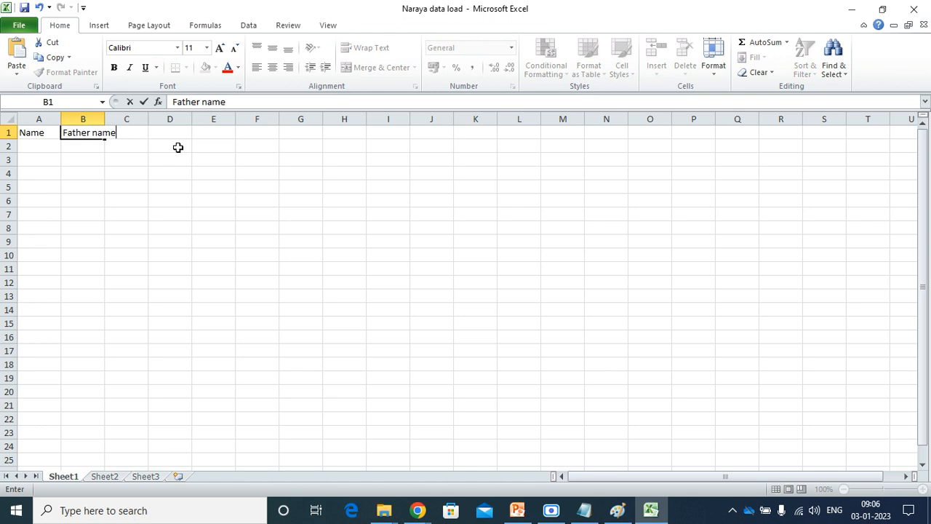
key("Tab")
type("Ph Num")
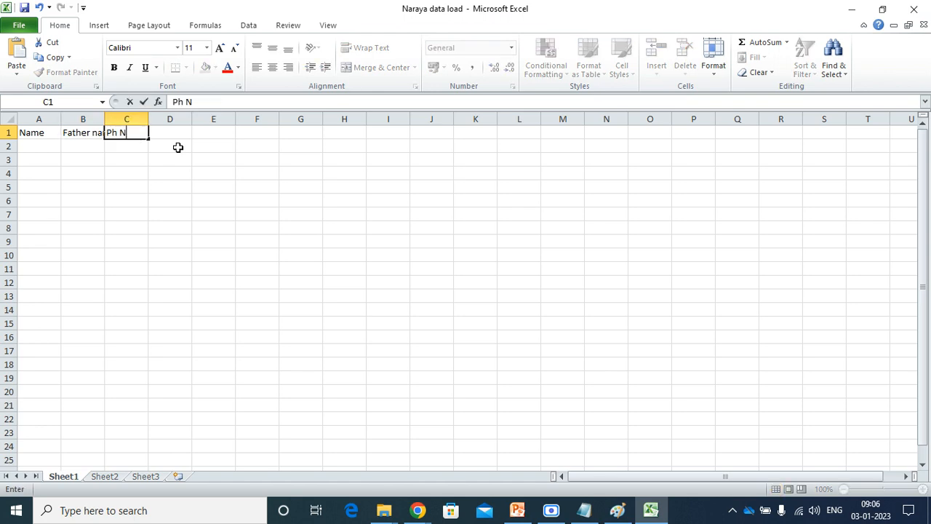
key("BackSpace")
key("BackSpace")
type("umber")
key("Tab")
type("Mai")
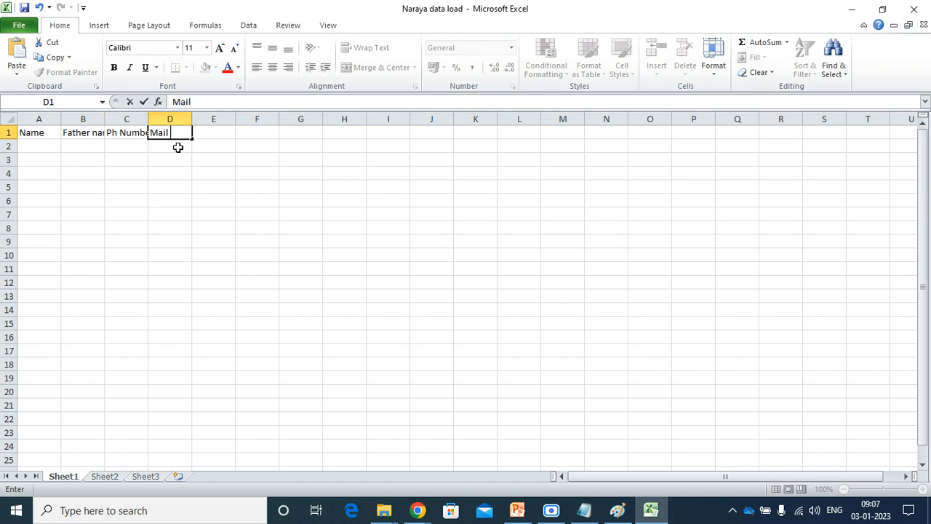
type("l Id")
key("Tab")
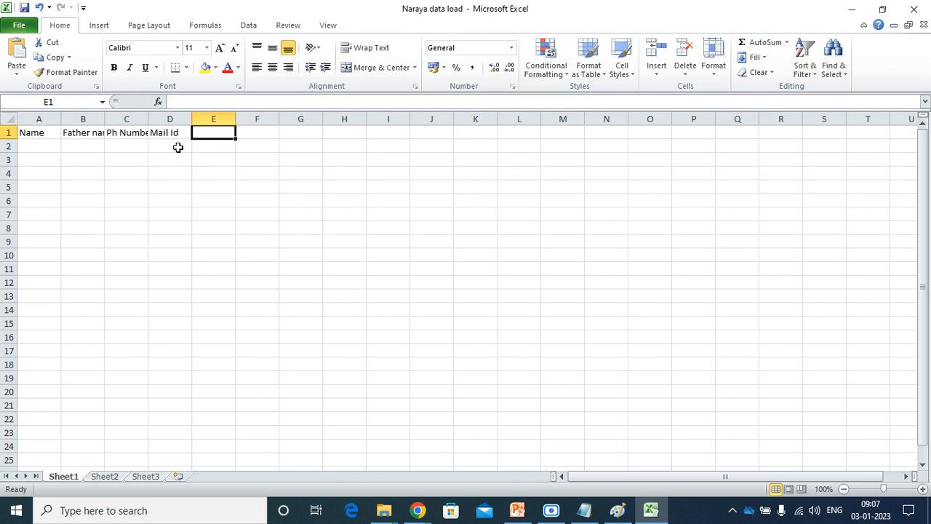
type("State")
key("Tab")
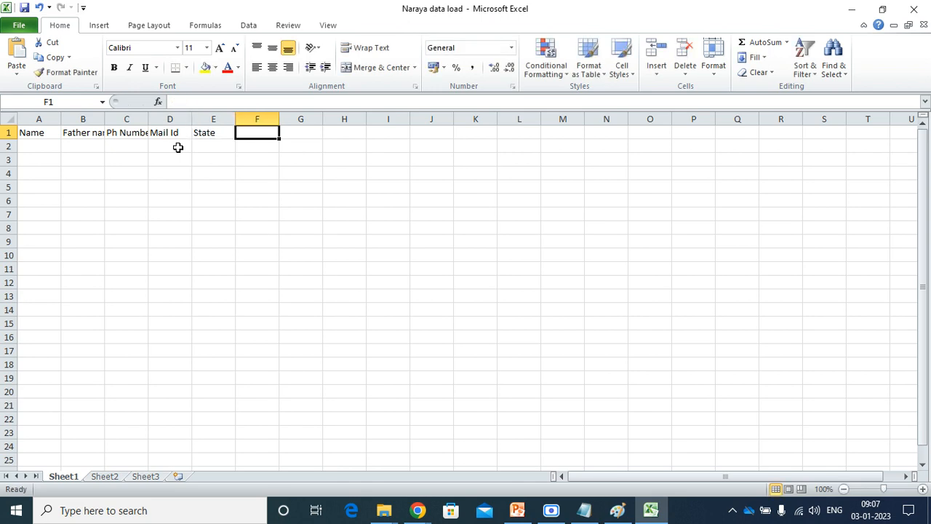
Clear the stray text in F1 and widen column B to fit 'Father name'.
type("Ad")
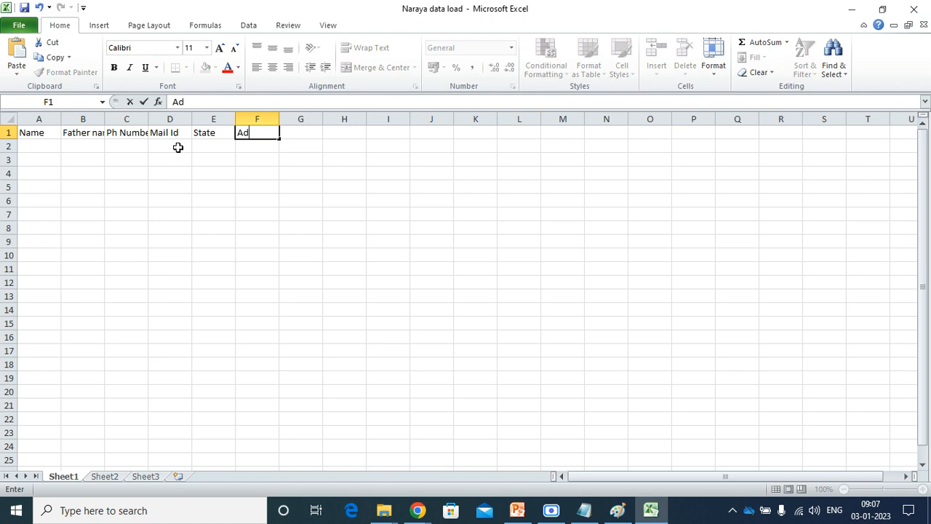
key("BackSpace")
key("BackSpace")
left_click(113, 119)
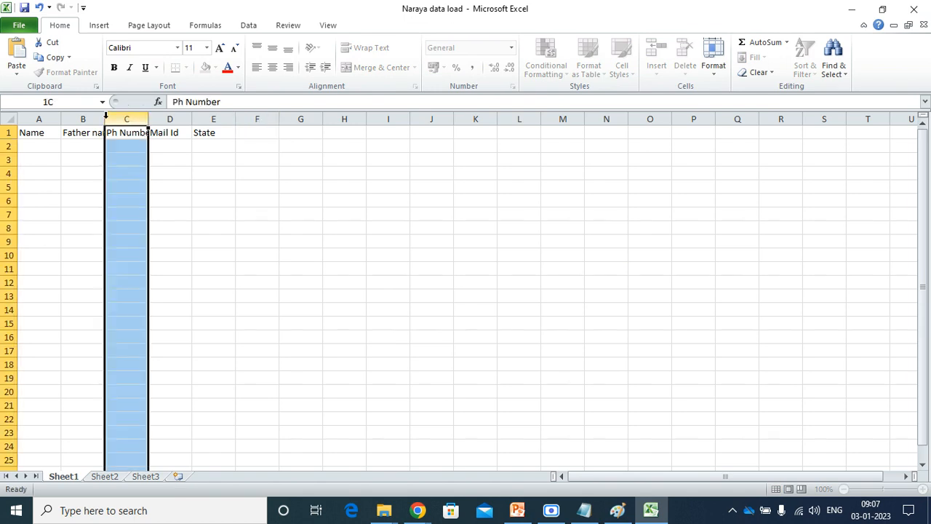
left_click_drag(104, 118, 187, 119)
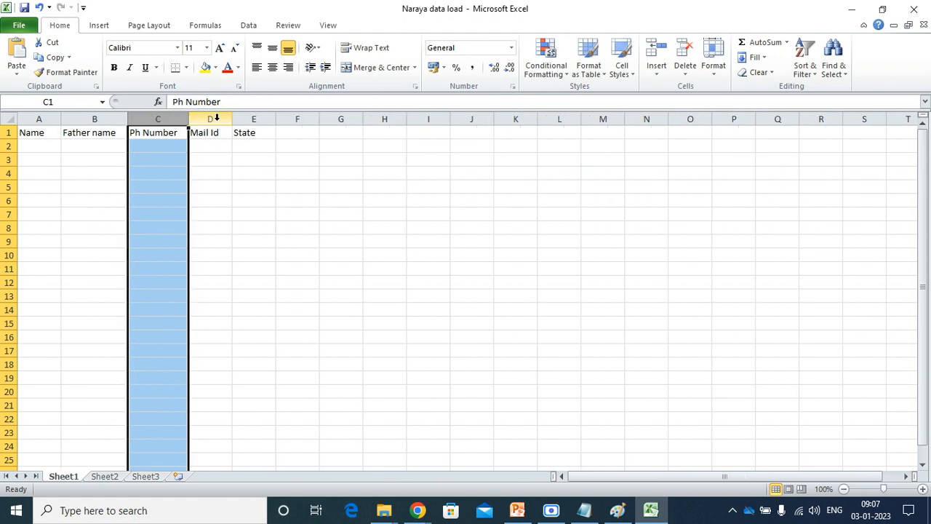
double_click(303, 133)
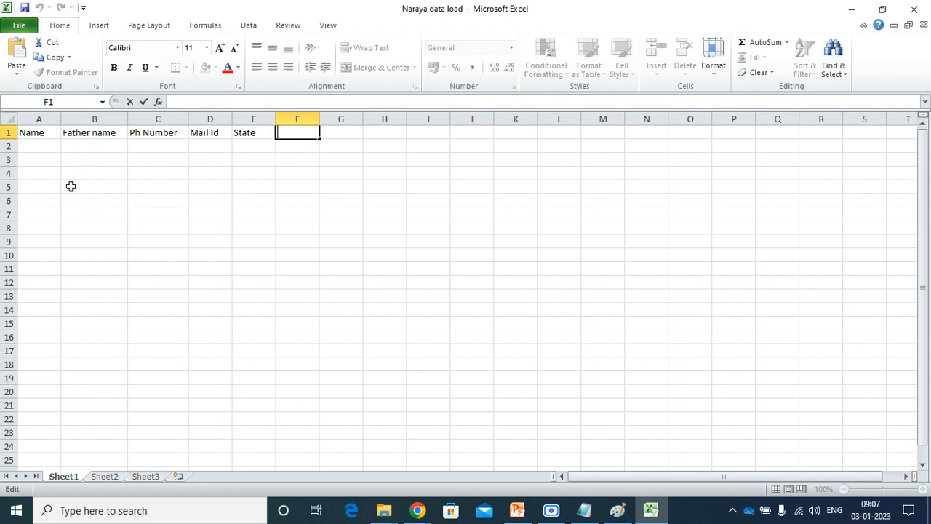
left_click(402, 501)
left_click(270, 448)
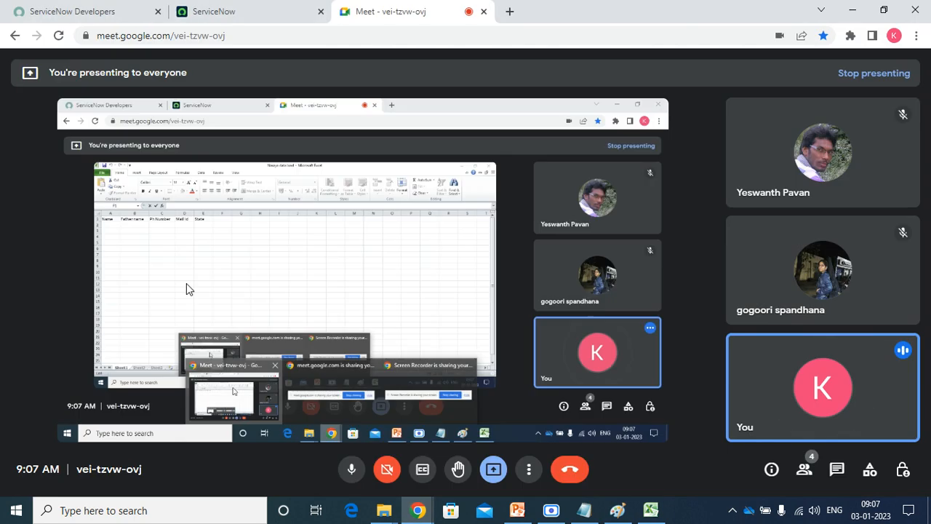
left_click(238, 10)
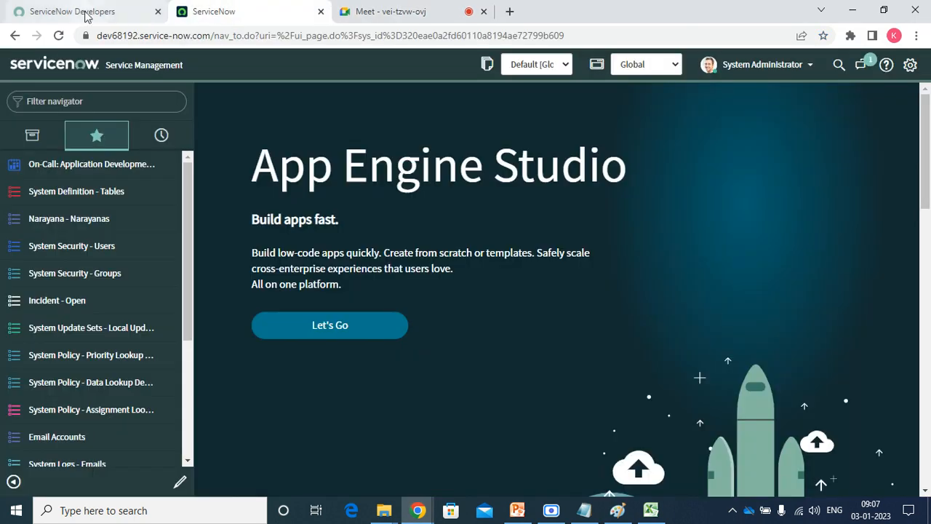
left_click(85, 98)
type("nara")
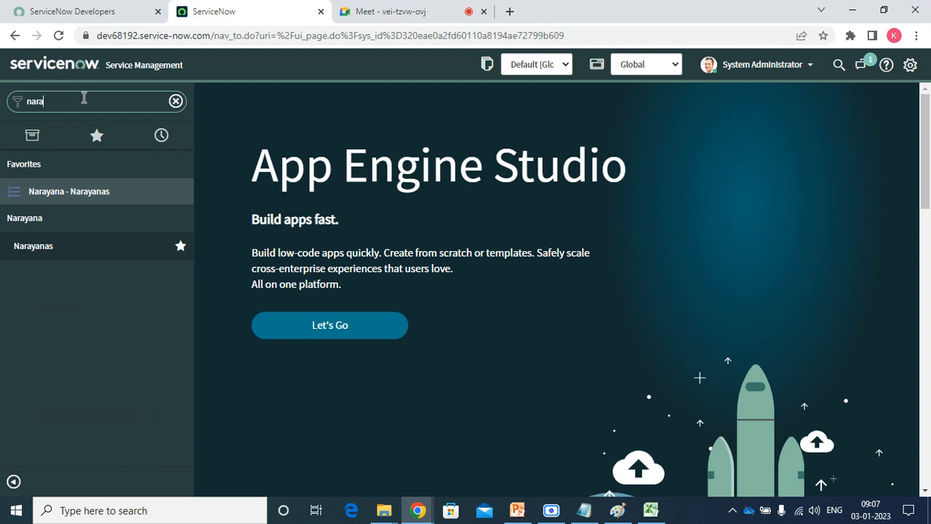
left_click(86, 195)
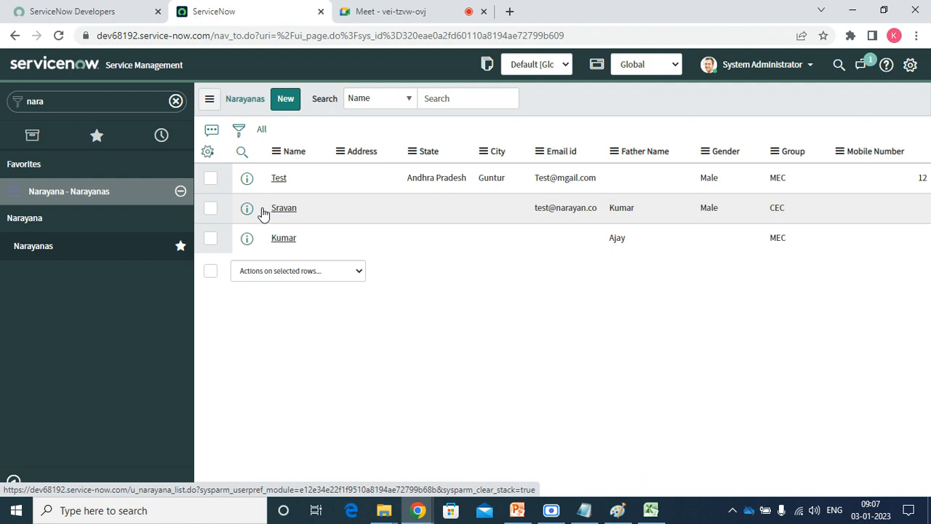
left_click(283, 209)
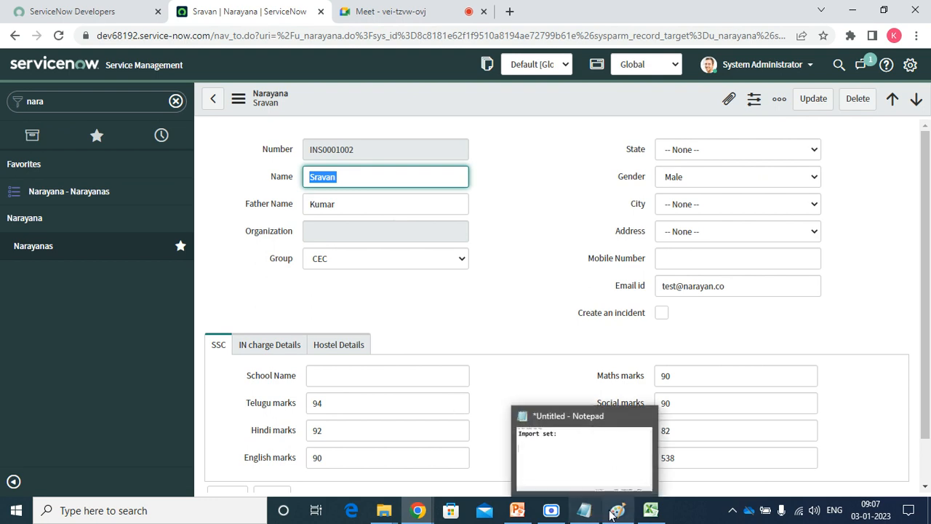
left_click(650, 511)
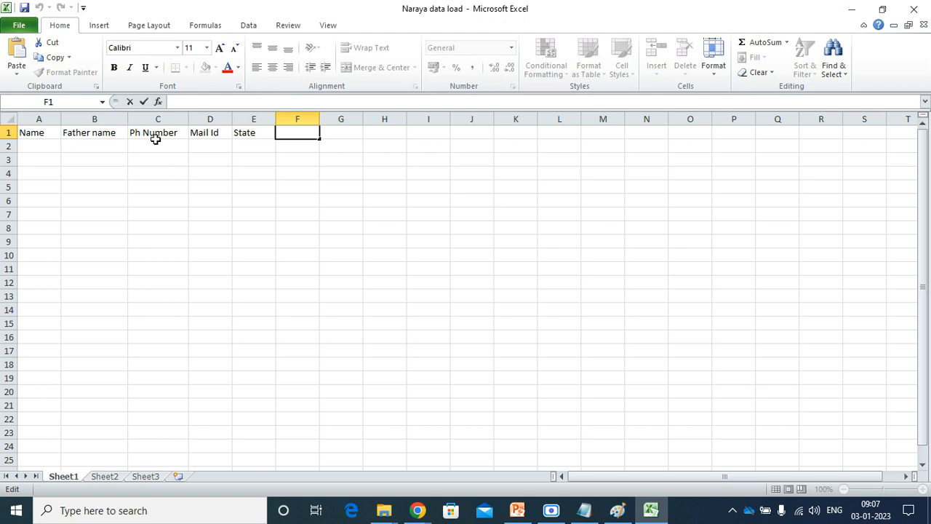
Change header B1 from 'Father name' to 'F name' and A1 to 'Full Name'.
left_click(87, 132)
double_click(86, 132)
key("BackSpace")
key("BackSpace")
key("BackSpace")
key("BackSpace")
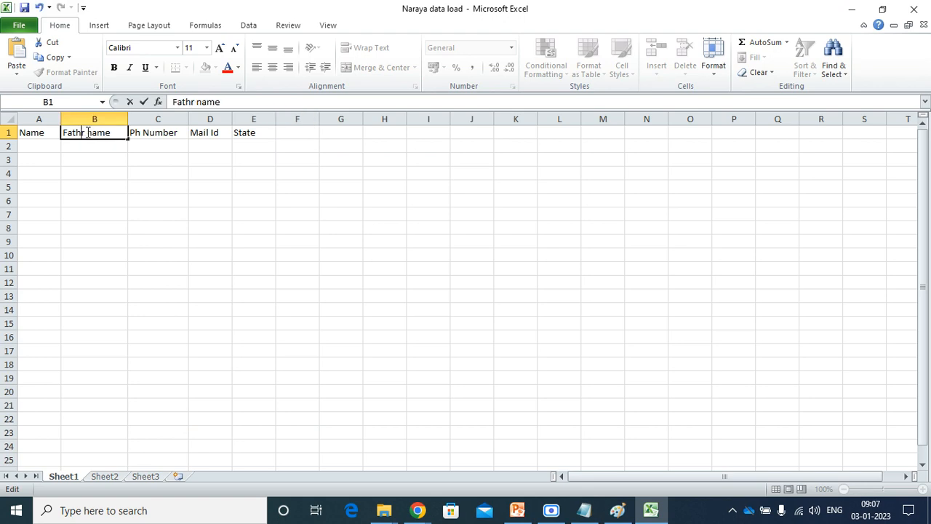
key("BackSpace")
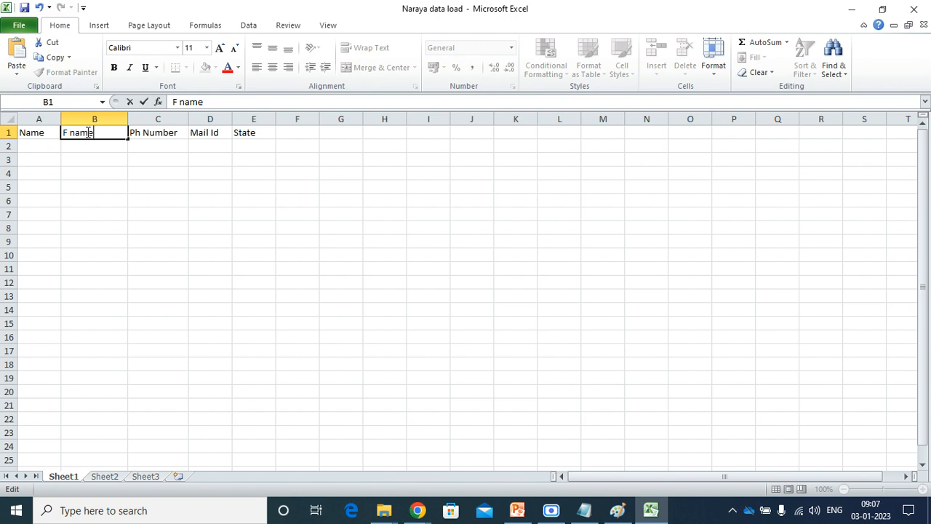
key("Return")
key("Return")
key("Up")
key("Up")
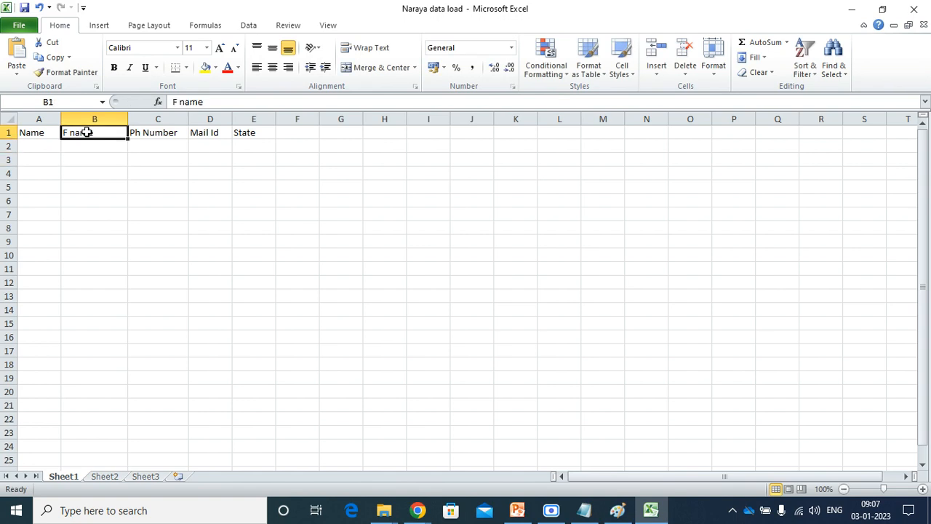
key("Left")
type("F")
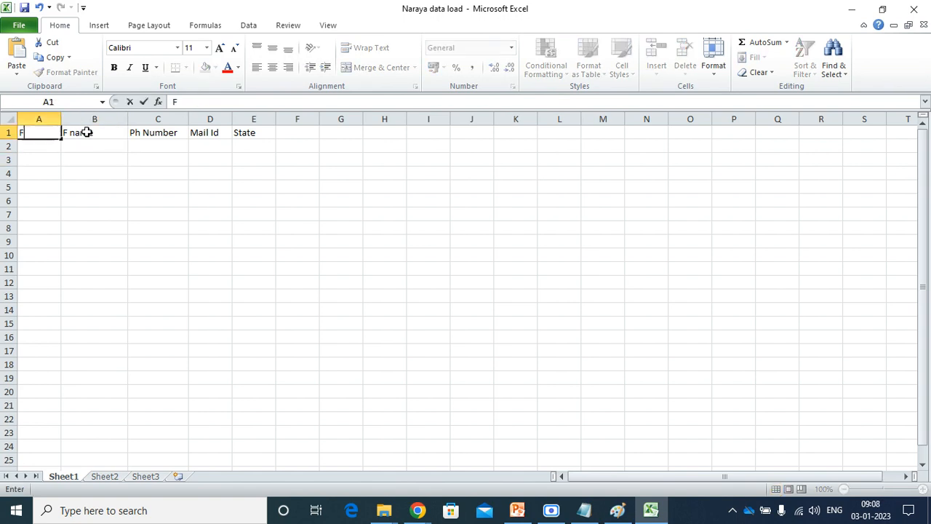
type("ull Name")
key("Tab")
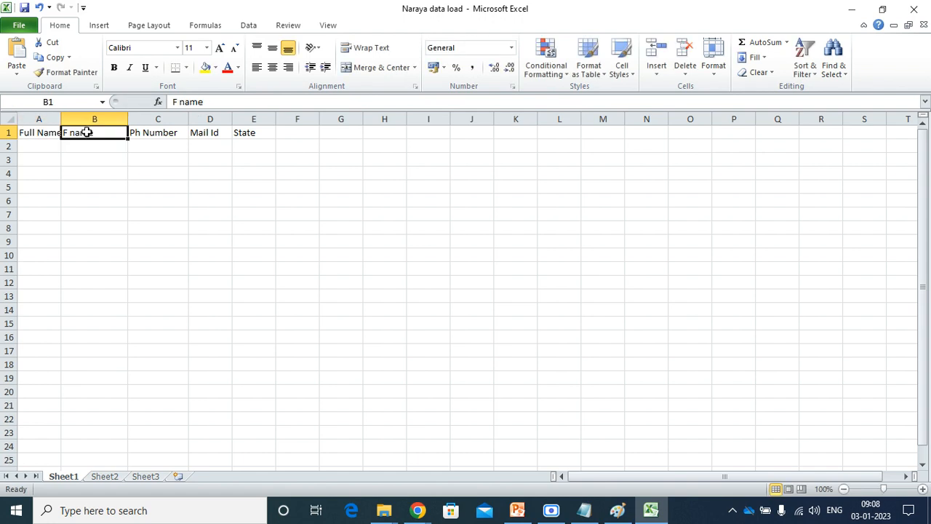
left_click(148, 157)
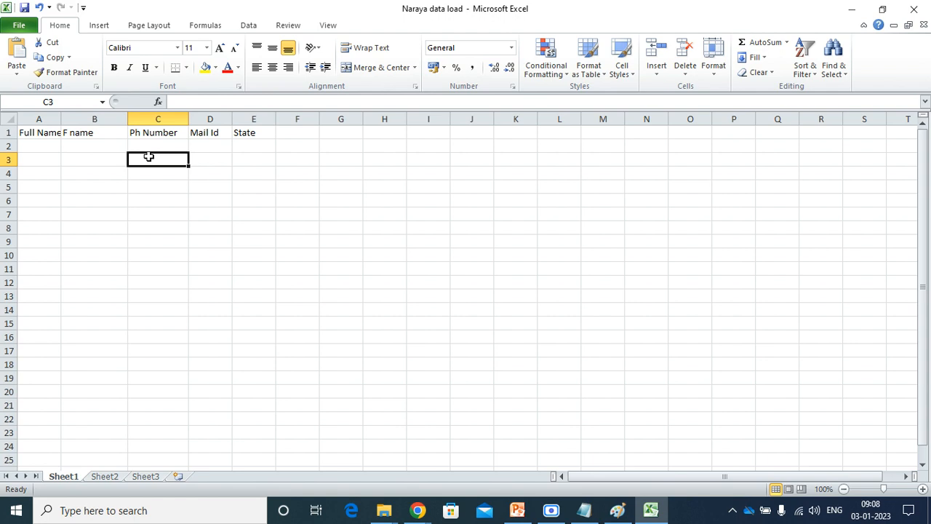
Fill row 2 with the first student's names, phone, mail id and state ap, widening column D.
left_click(42, 148)
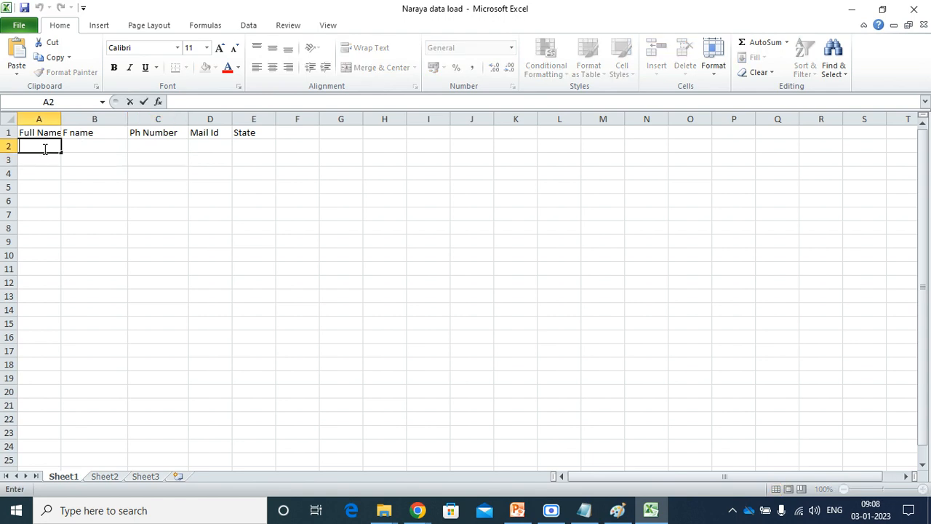
key("Tab")
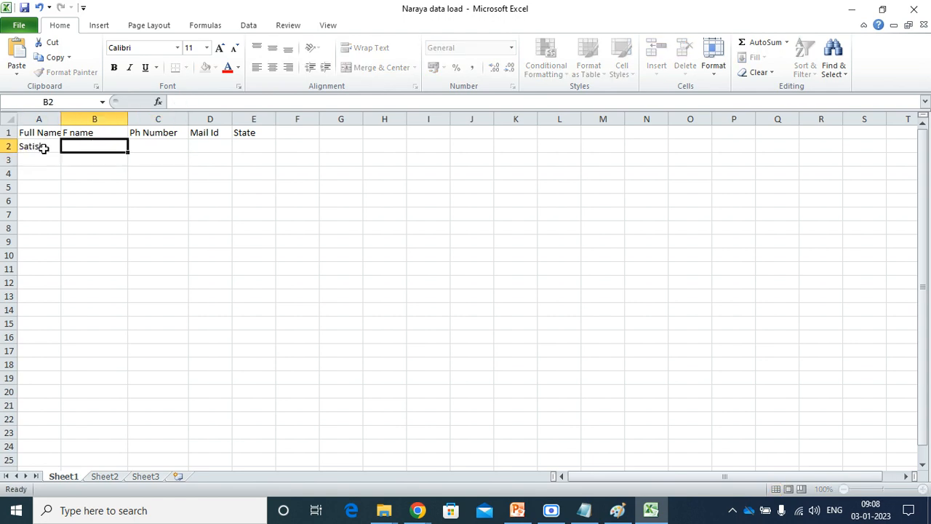
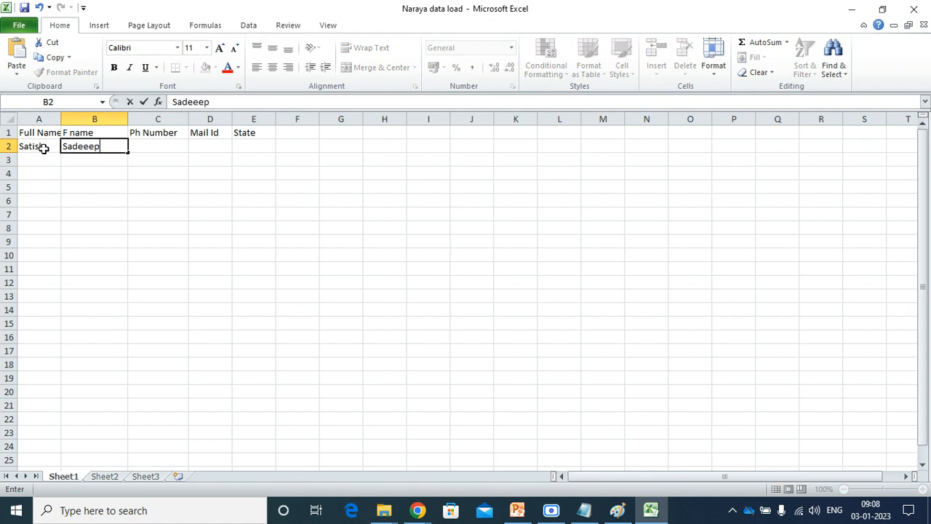
key("Tab")
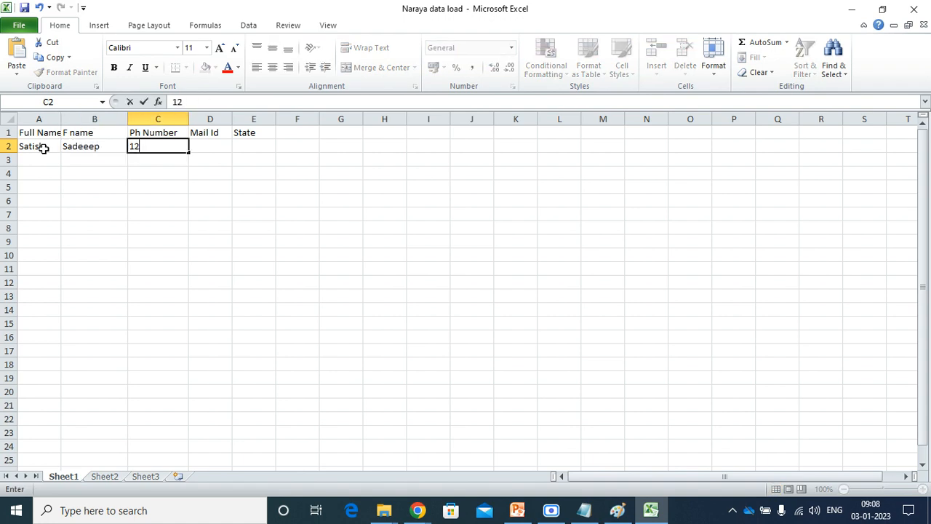
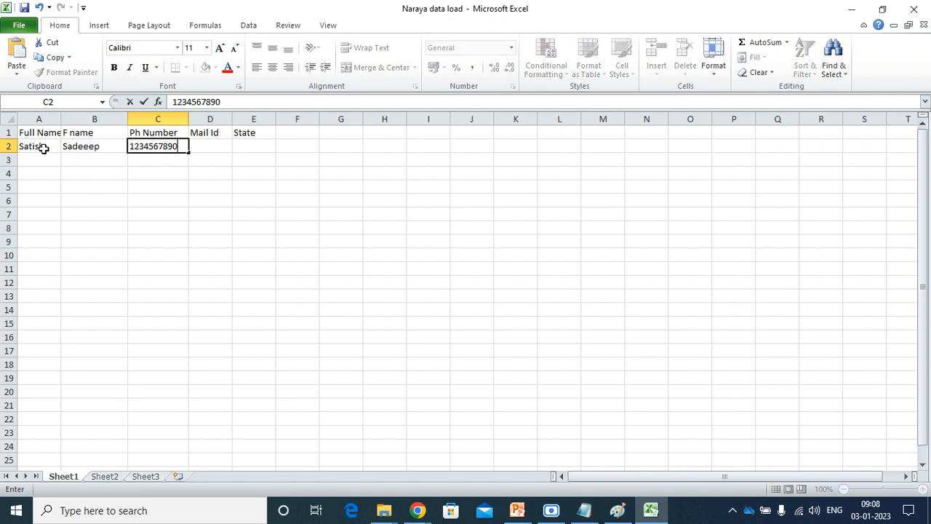
key("Tab")
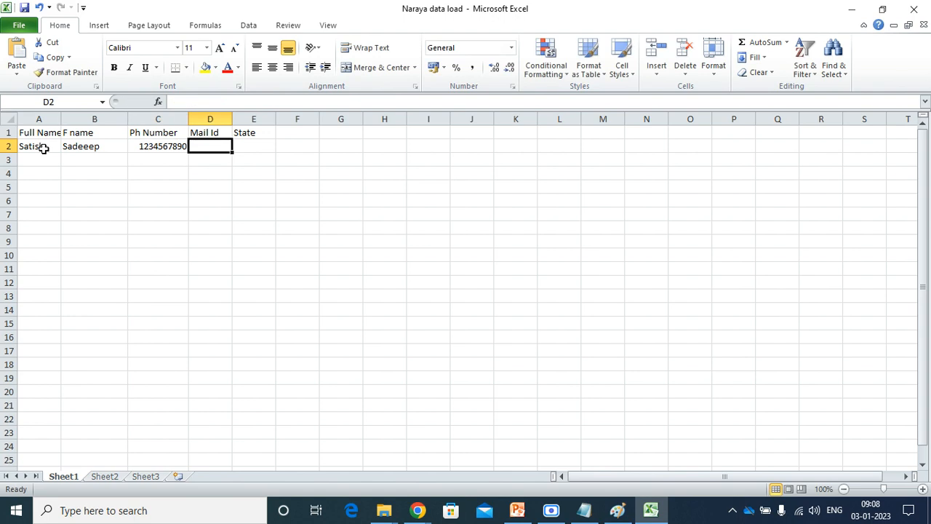
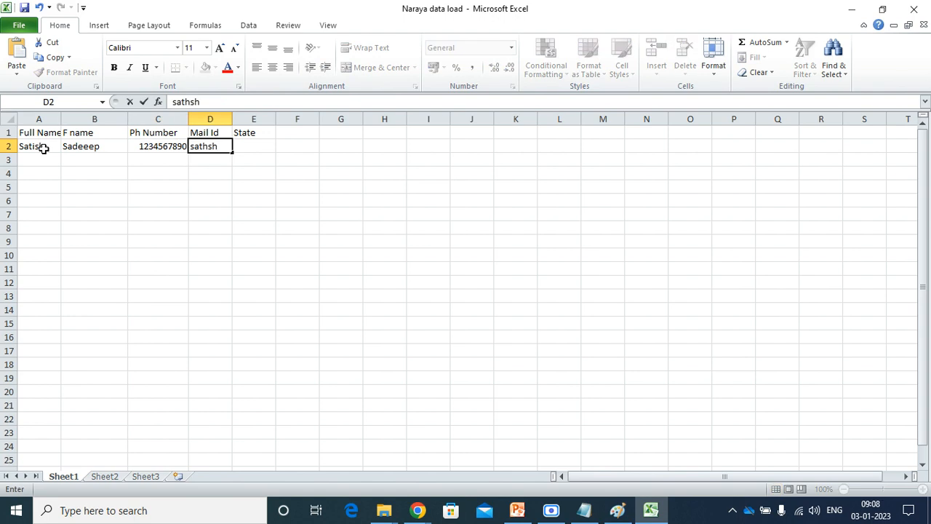
key("BackSpace")
key("BackSpace")
key("BackSpace")
key("Tab")
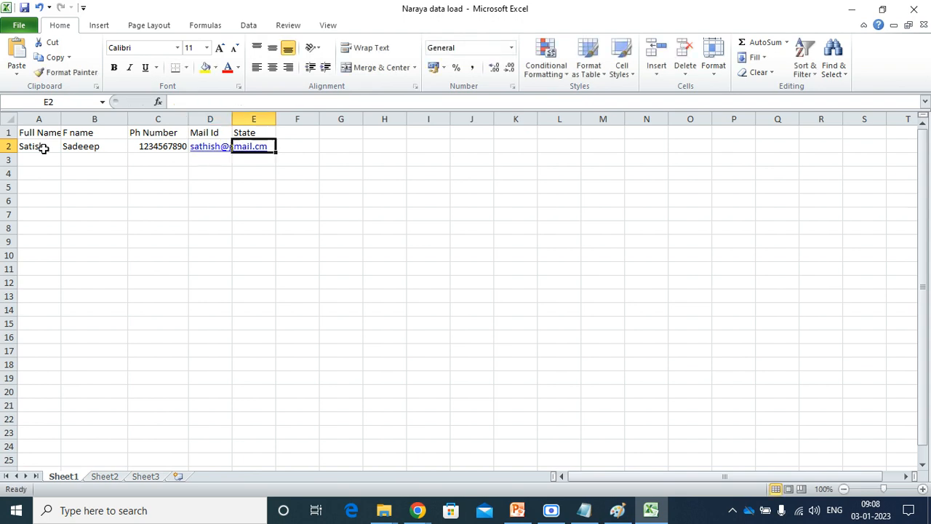
left_click_drag(232, 118, 364, 118)
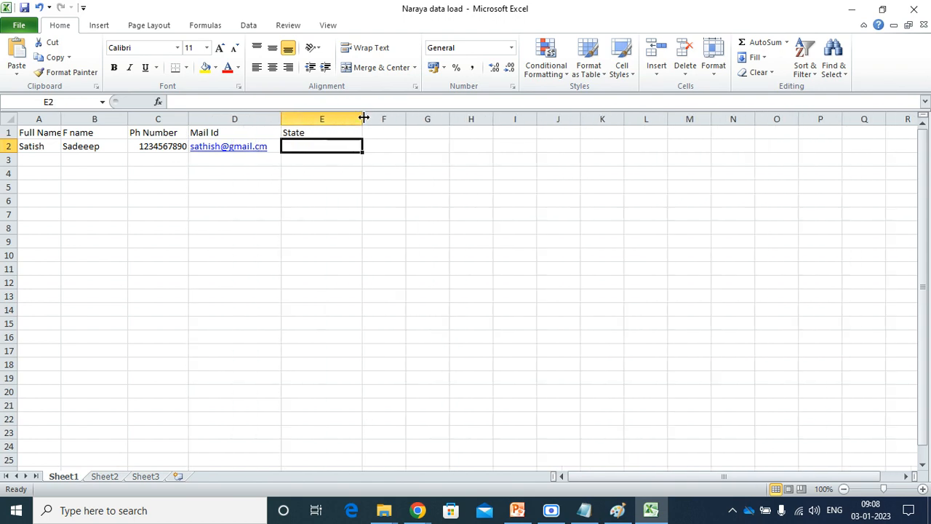
double_click(312, 145)
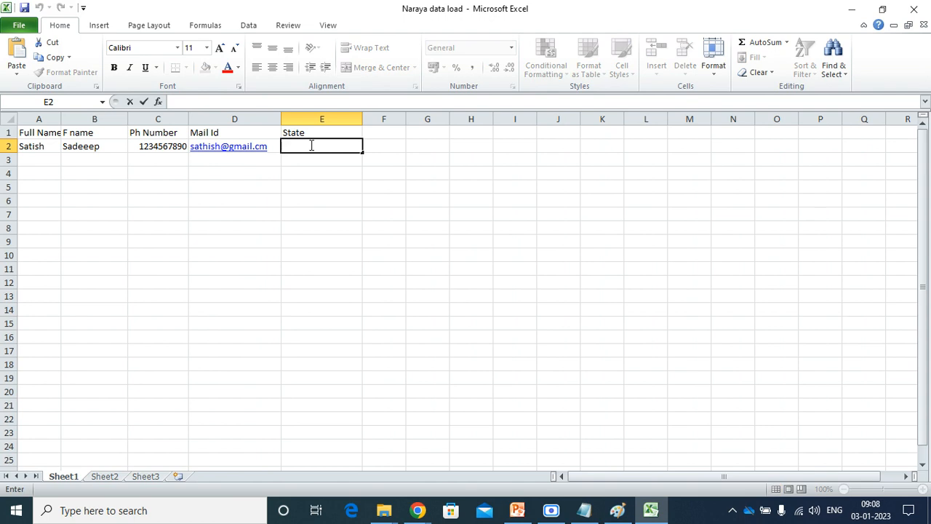
type("ap")
key("Tab")
Add the header 'In charge' in cell F1.
key("Up")
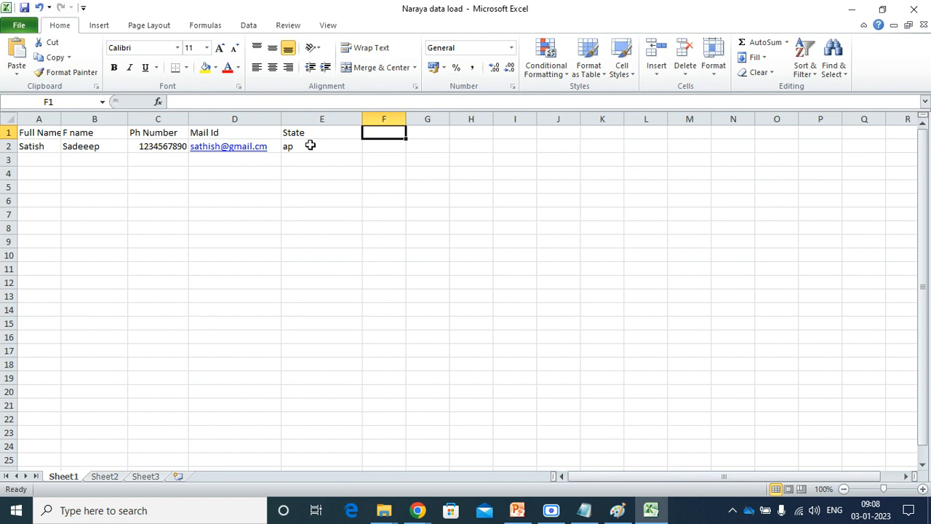
type("In cga")
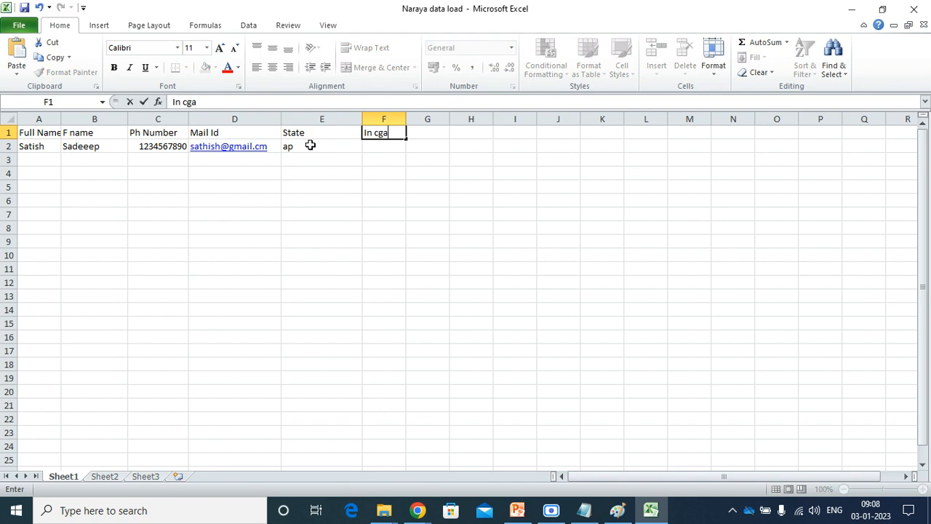
key("BackSpace")
key("BackSpace")
type("harge")
key("Tab")
Fill row 3 with the second student's names, phone, mail id and state ts.
key("Down")
key("Down")
key("Left")
key("Left")
key("Left")
key("Left")
key("Left")
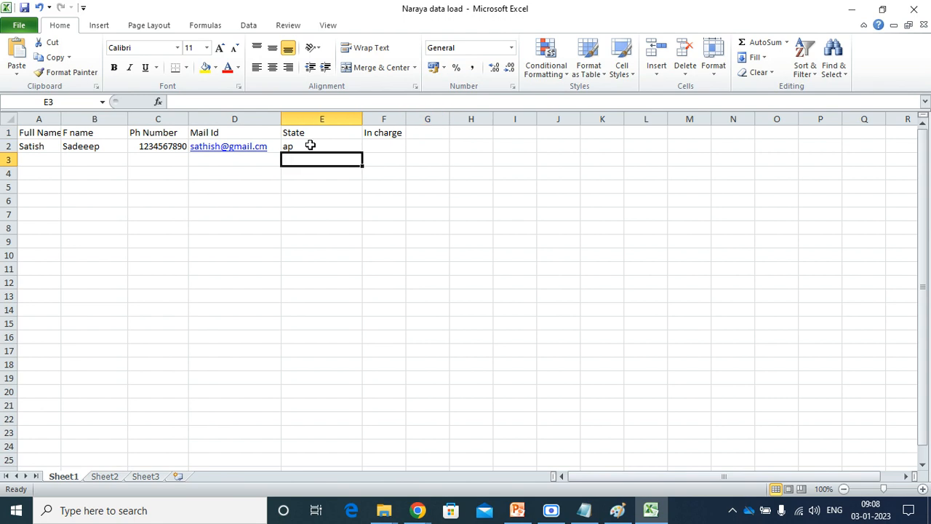
key("Left")
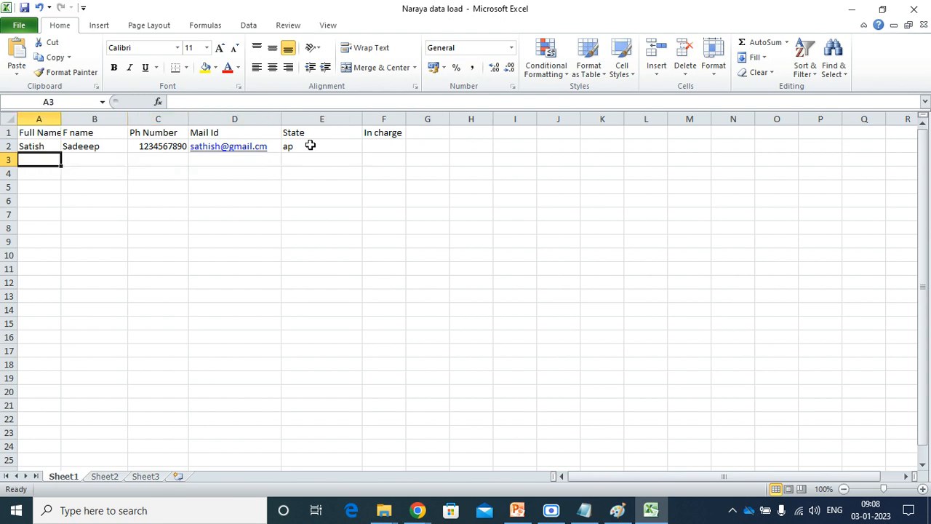
type("Ram")
key("Tab")
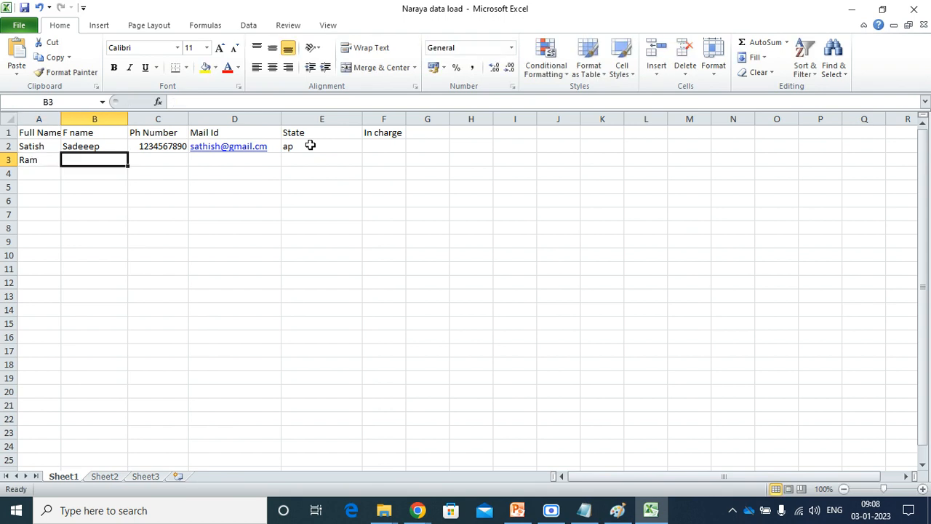
type("Rajinish")
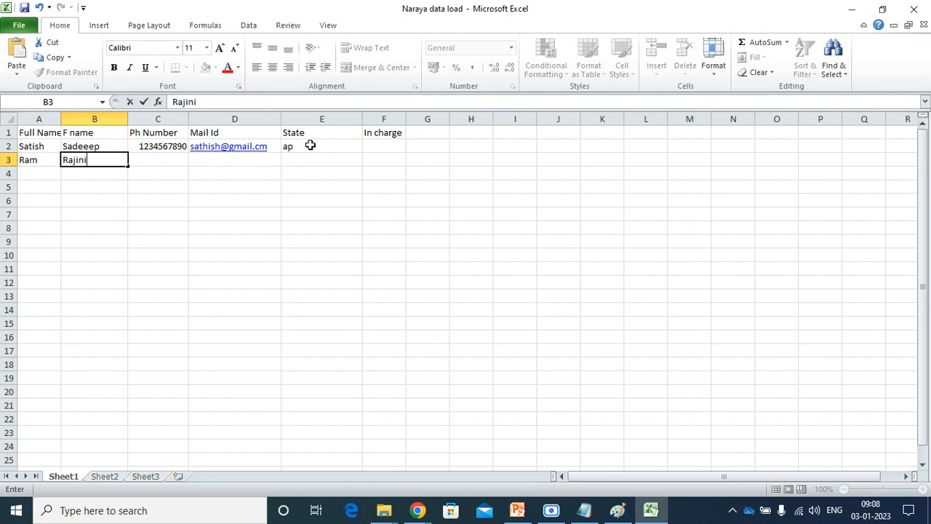
key("Tab")
type("98")
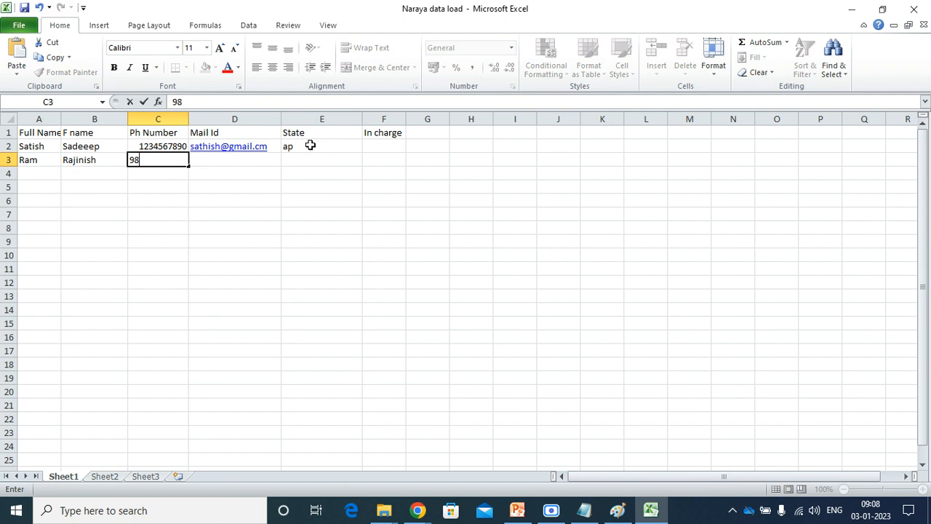
type("76543210")
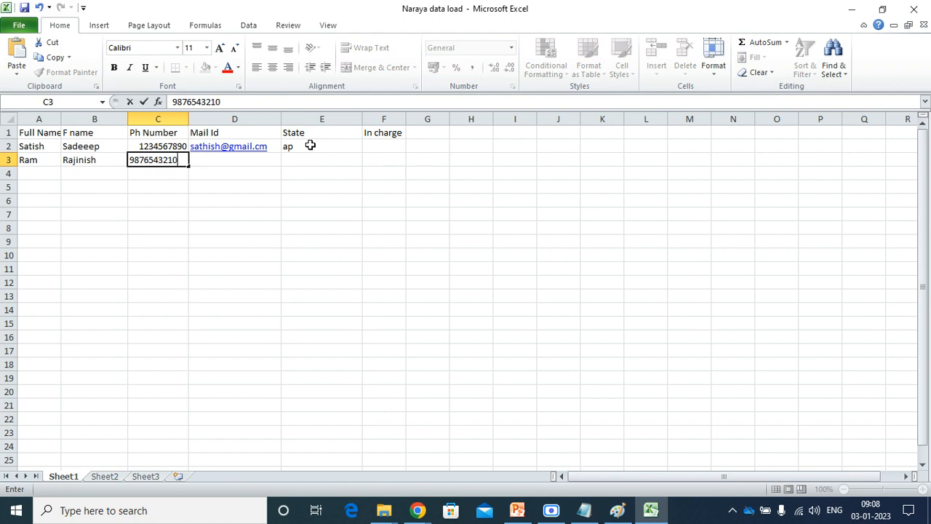
key("Tab")
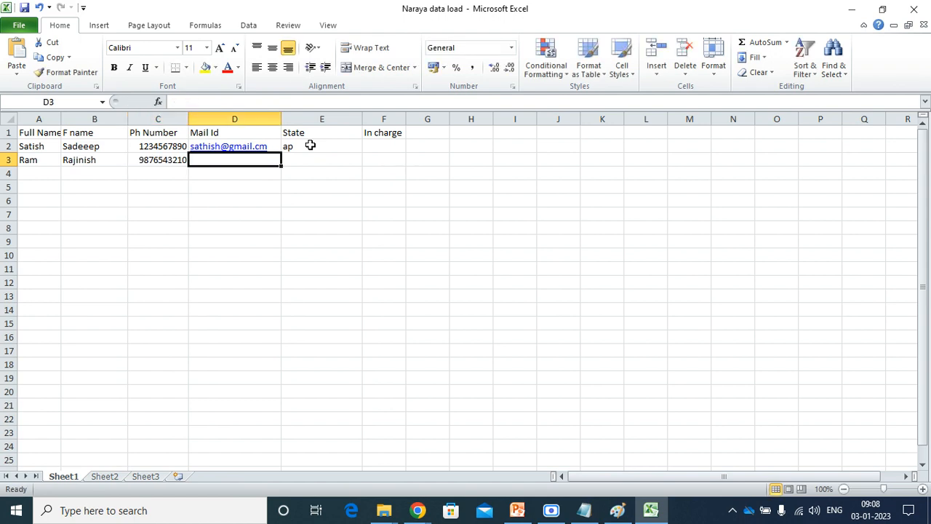
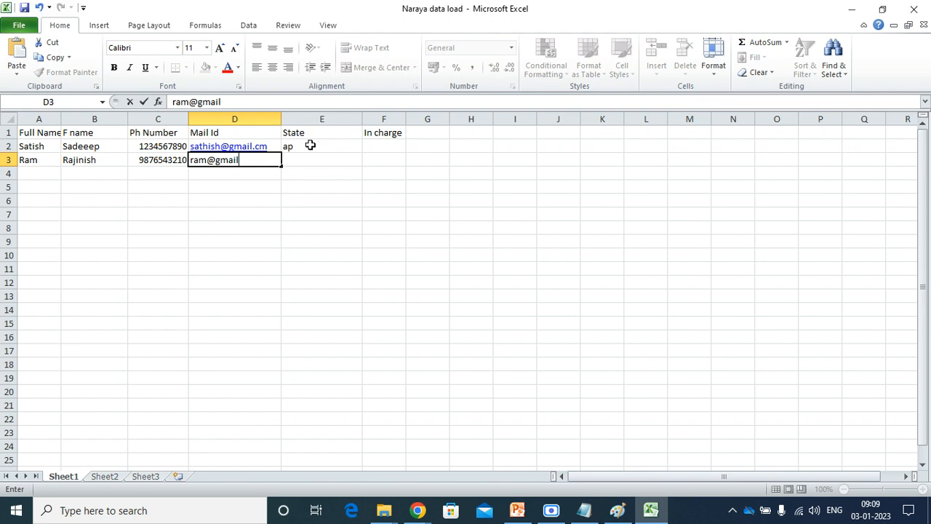
key("Tab")
type("ts")
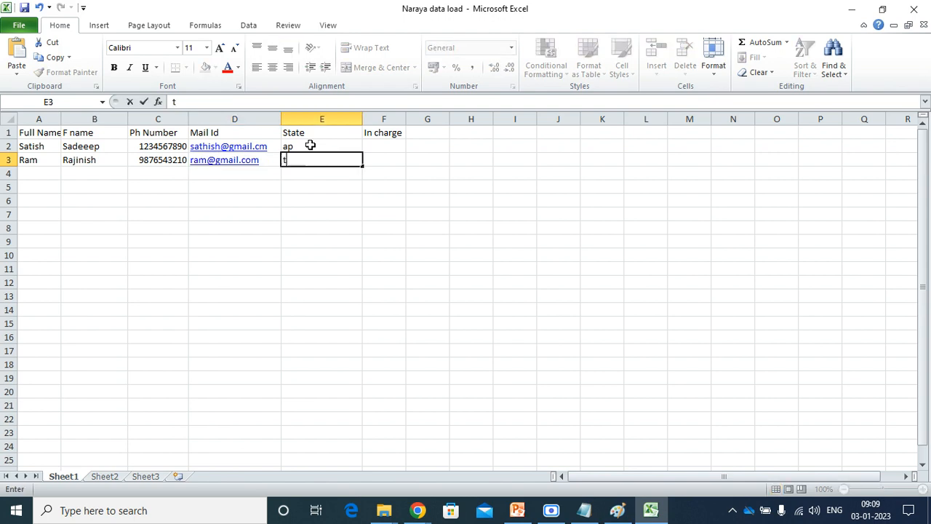
key("Tab")
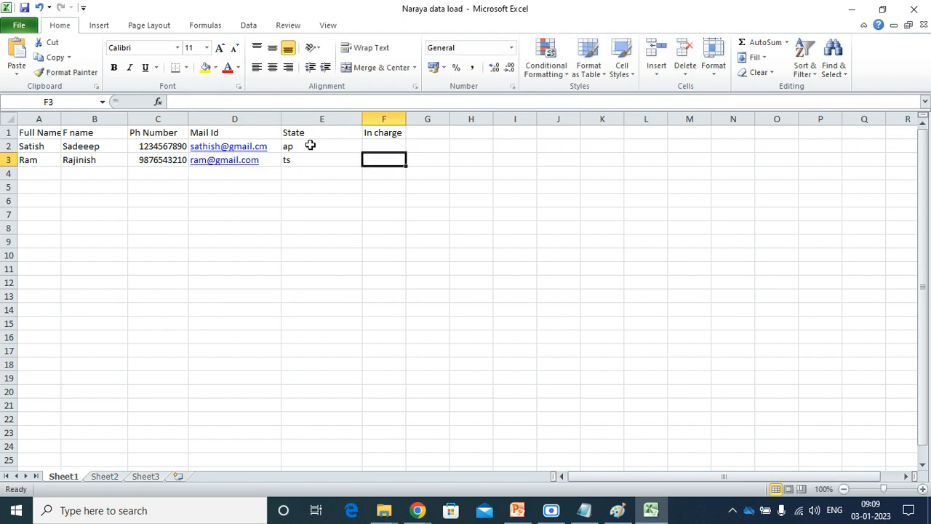
key("Up")
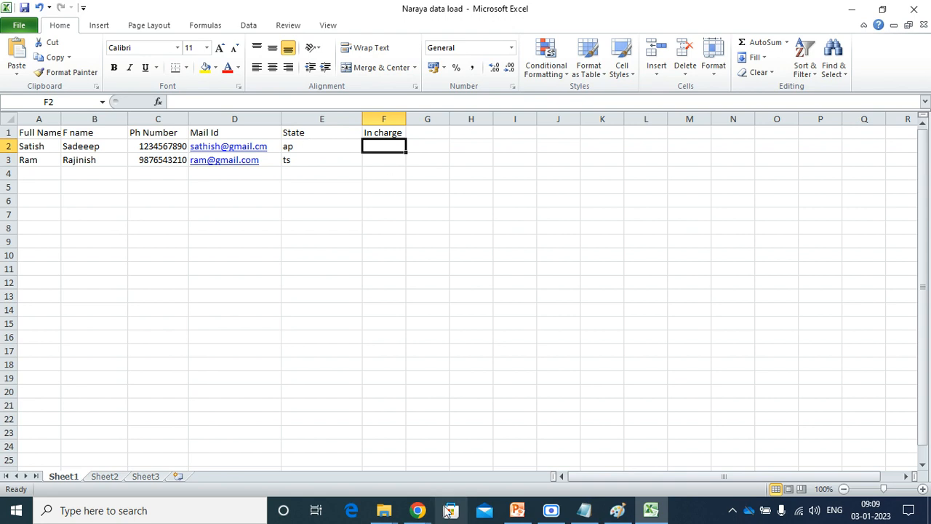
left_click(419, 512)
Show the Narayana record's IN charge details and preview the in-charge user's profile.
left_click(262, 445)
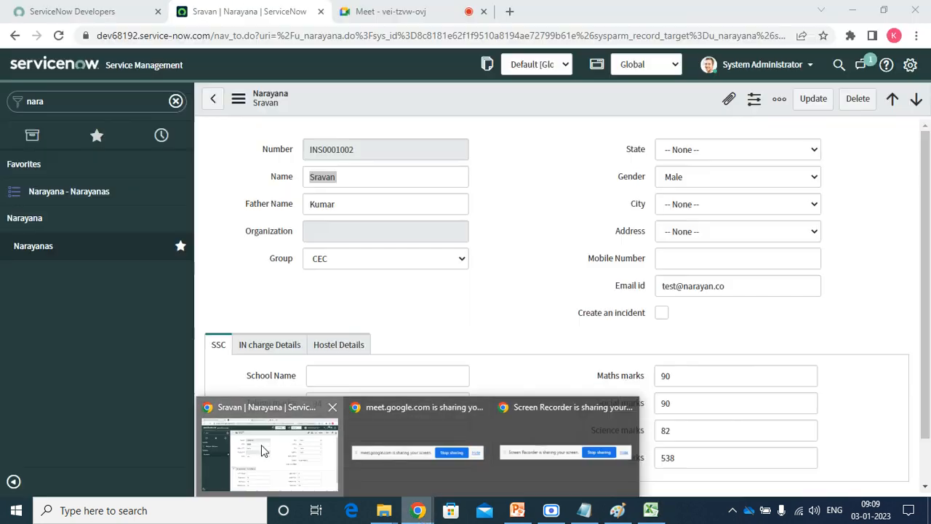
left_click(268, 347)
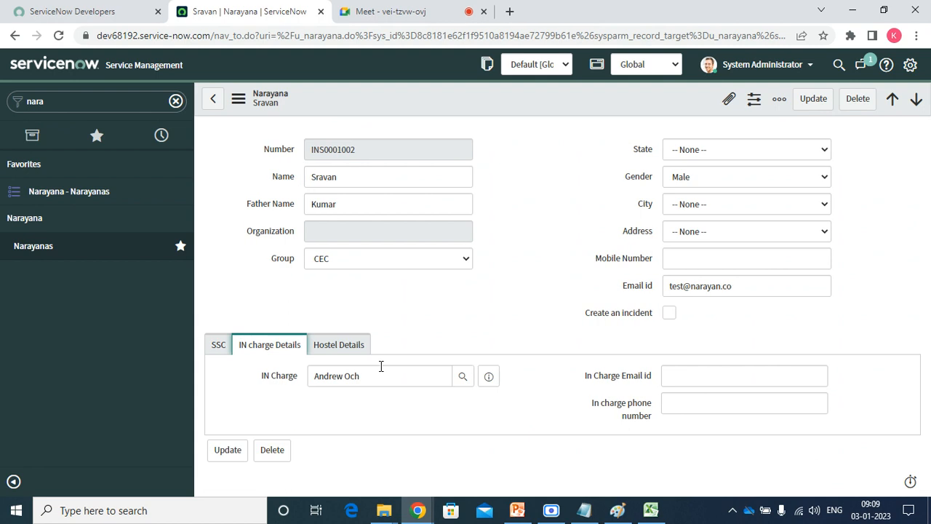
left_click(489, 378)
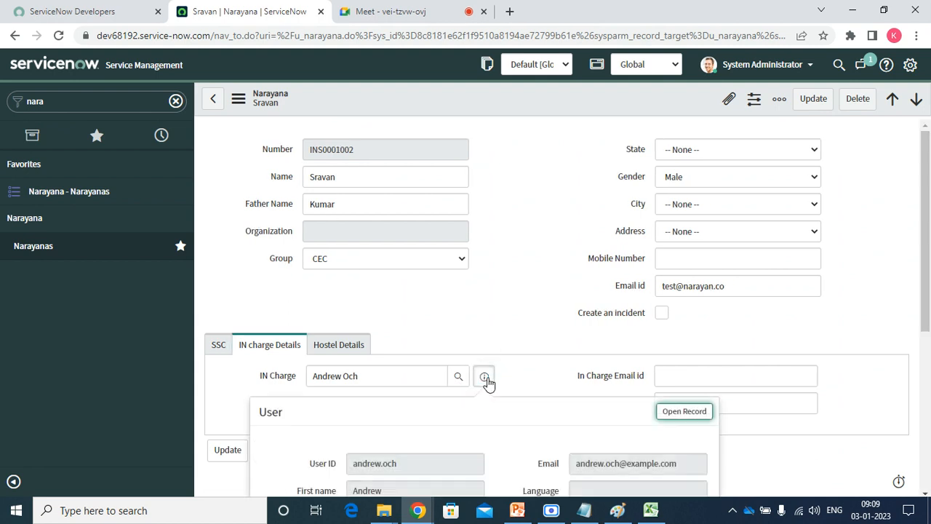
Copy the in-charge user's User ID and paste it into F2 and F3.
double_click(383, 460)
triple_click(382, 456)
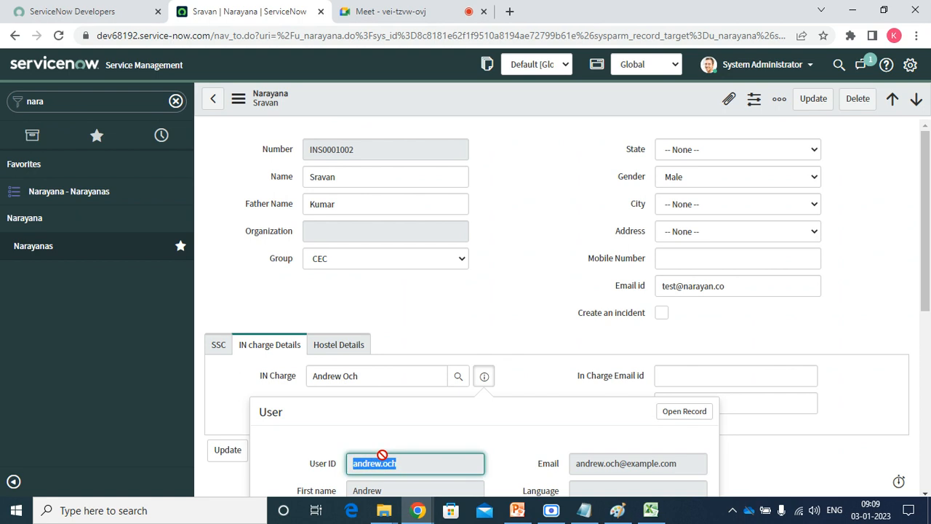
key("ctrl+c")
key("alt+Tab")
key("ctrl+v")
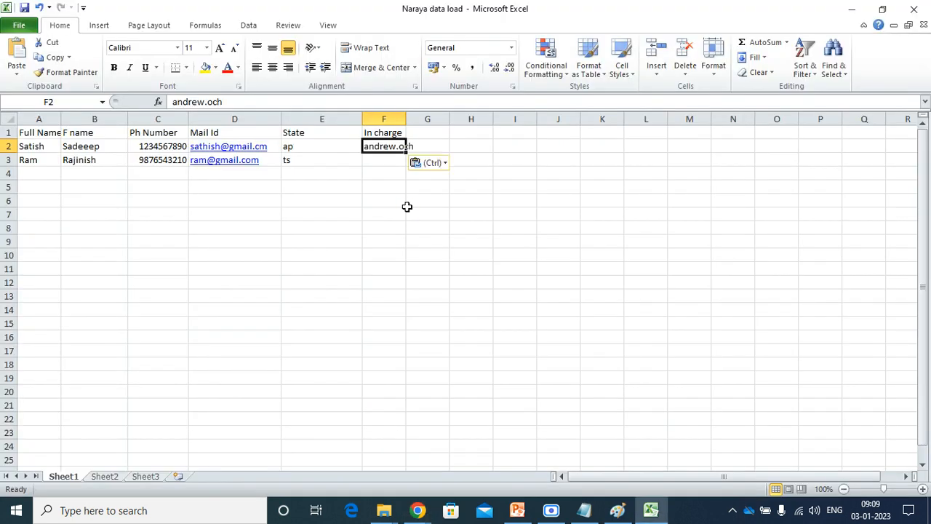
key("Right")
left_click(377, 161)
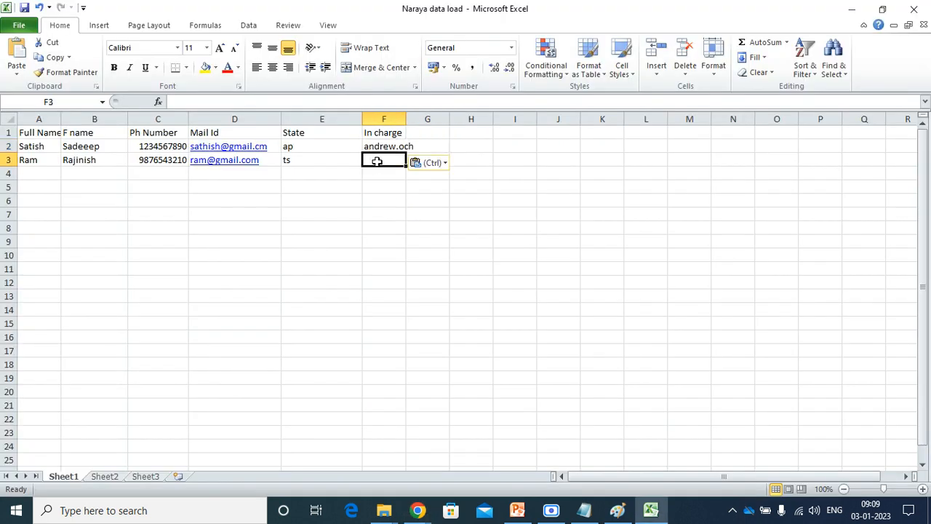
key("ctrl+v")
Fill row 4 with the third student's names, phone, e-mail and state ka.
left_click(46, 172)
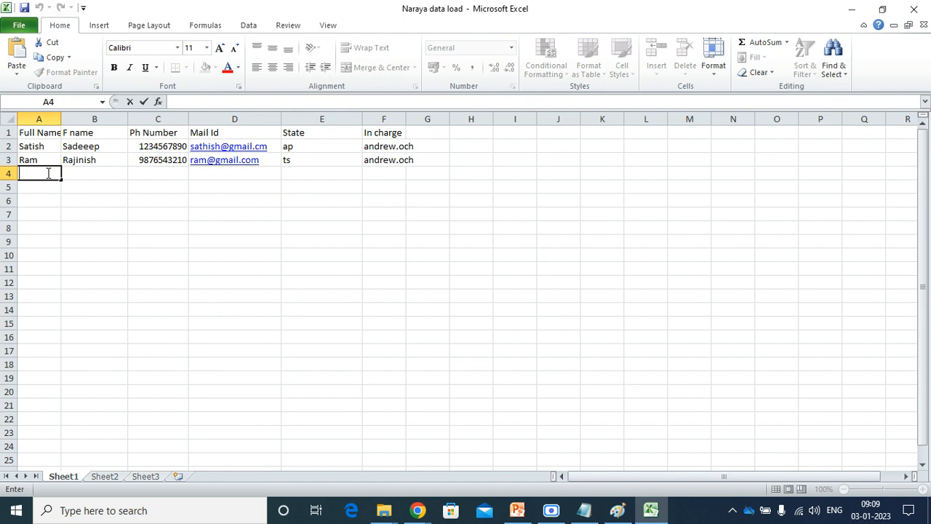
type("Moanohar")
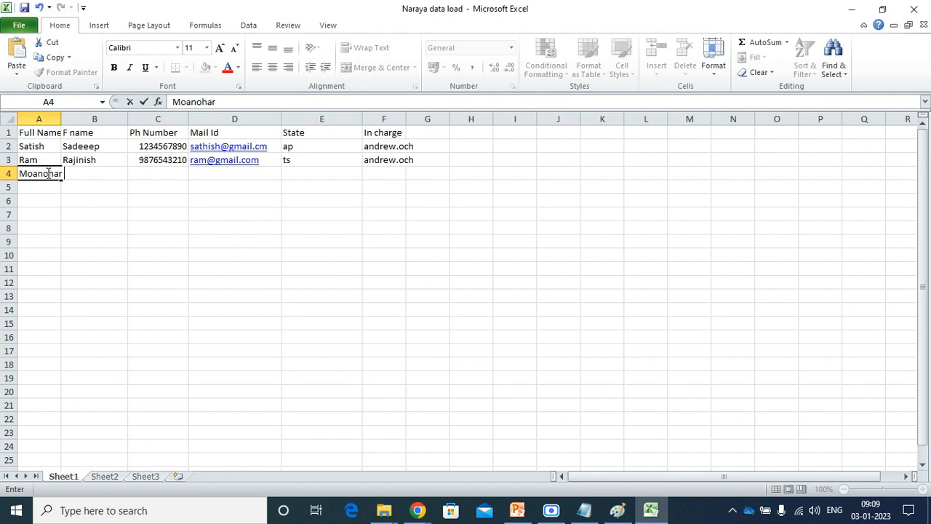
key("BackSpace")
key("BackSpace")
key("BackSpace")
key("BackSpace")
key("BackSpace")
key("BackSpace")
key("BackSpace")
type("anohar")
key("Tab")
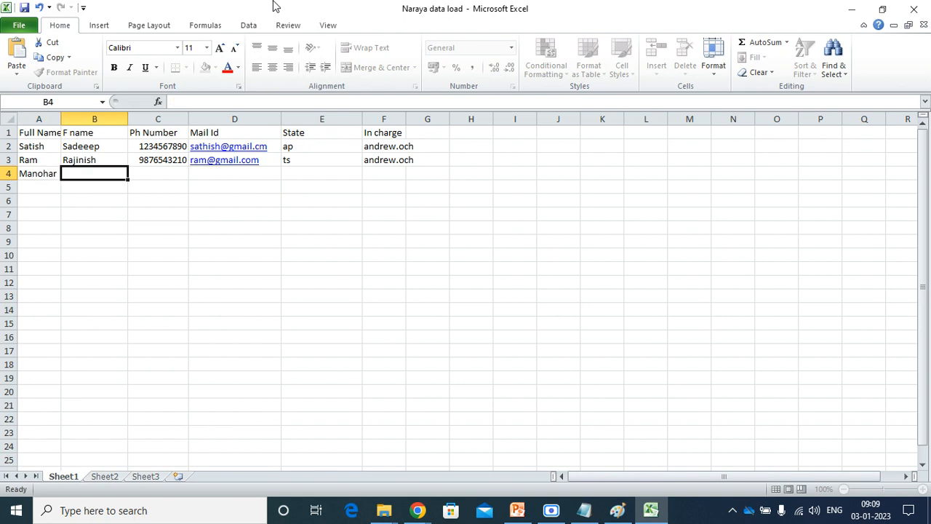
type("Srin")
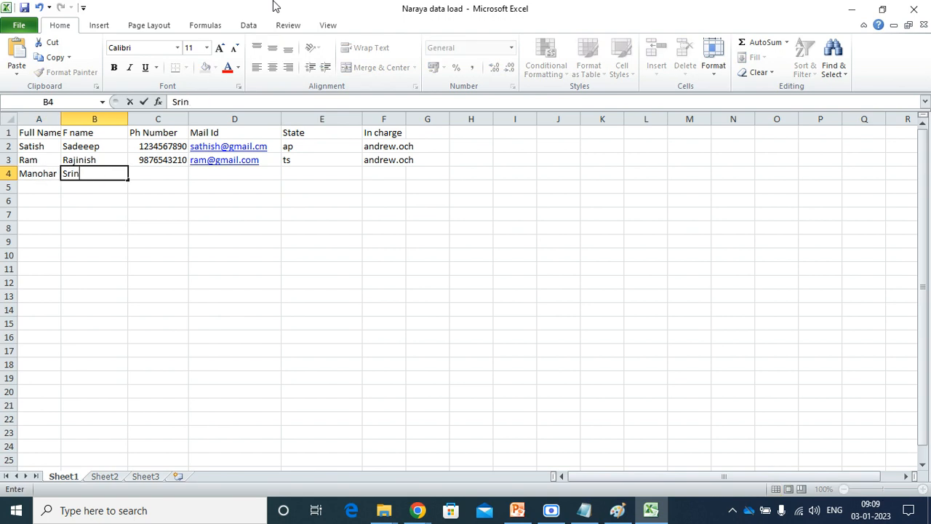
type("iva")
key("Tab")
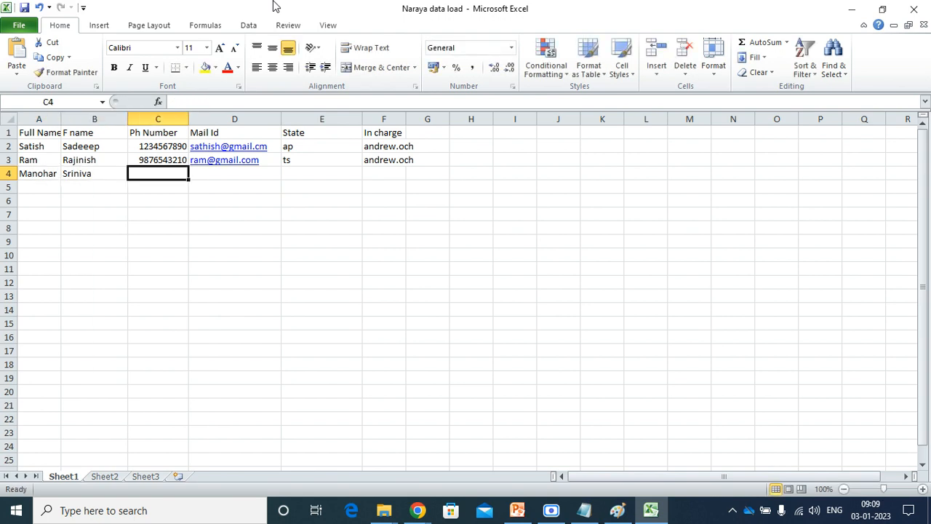
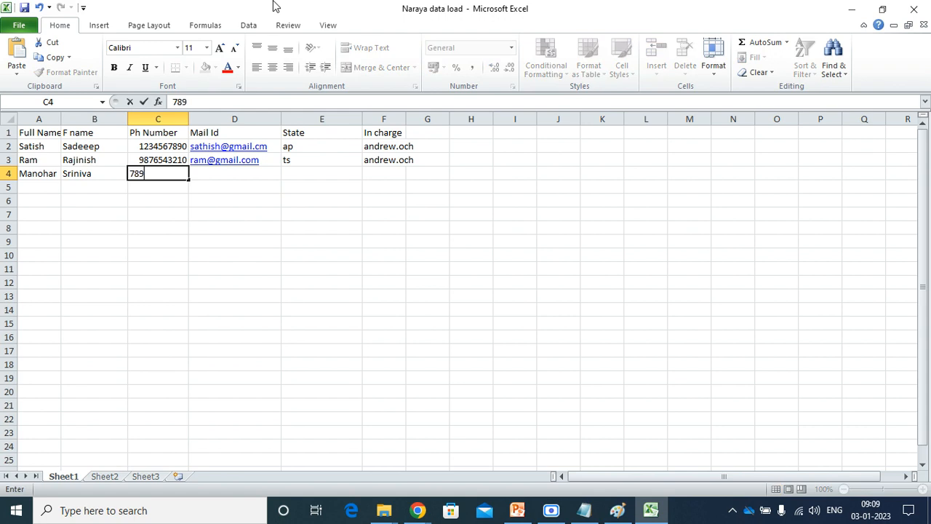
key("Tab")
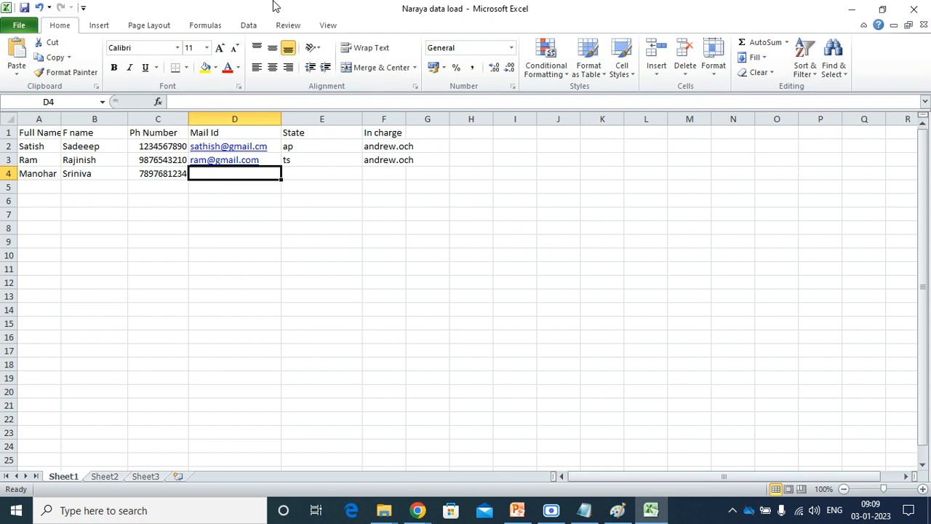
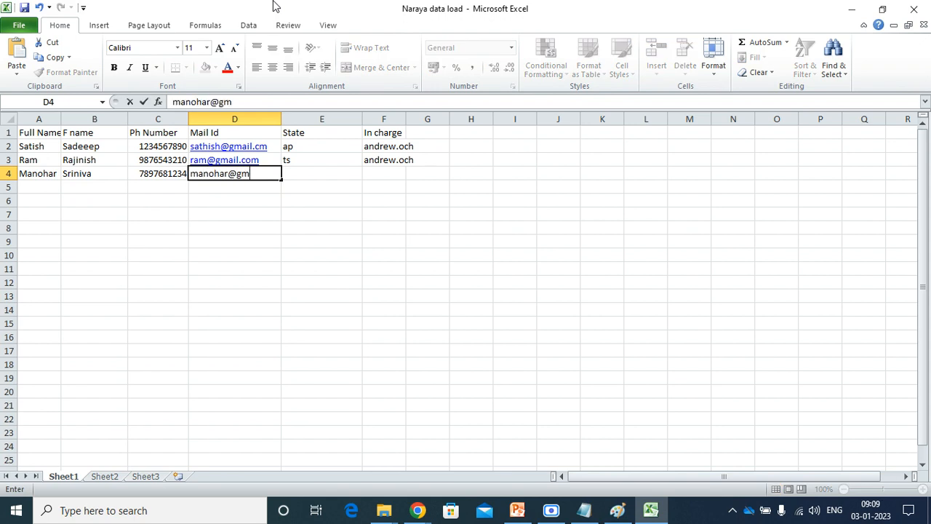
key("Tab")
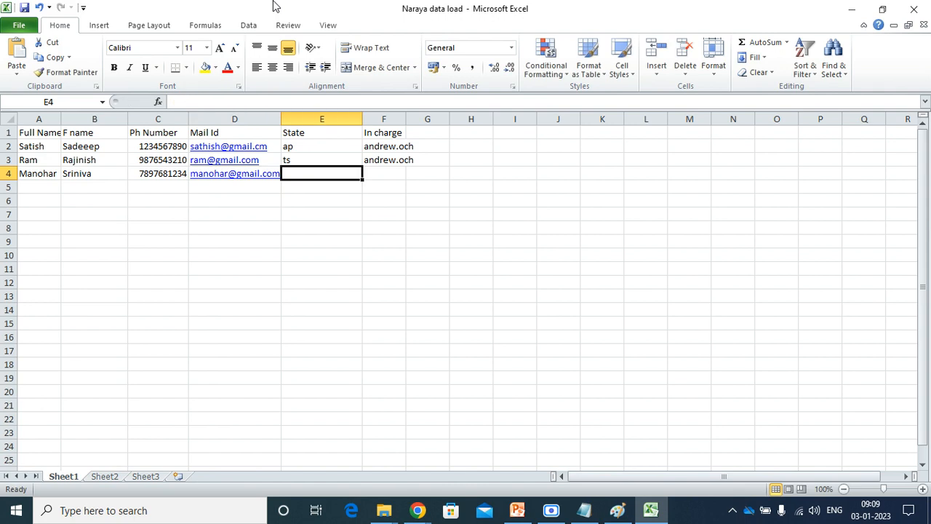
type("ka")
key("Tab")
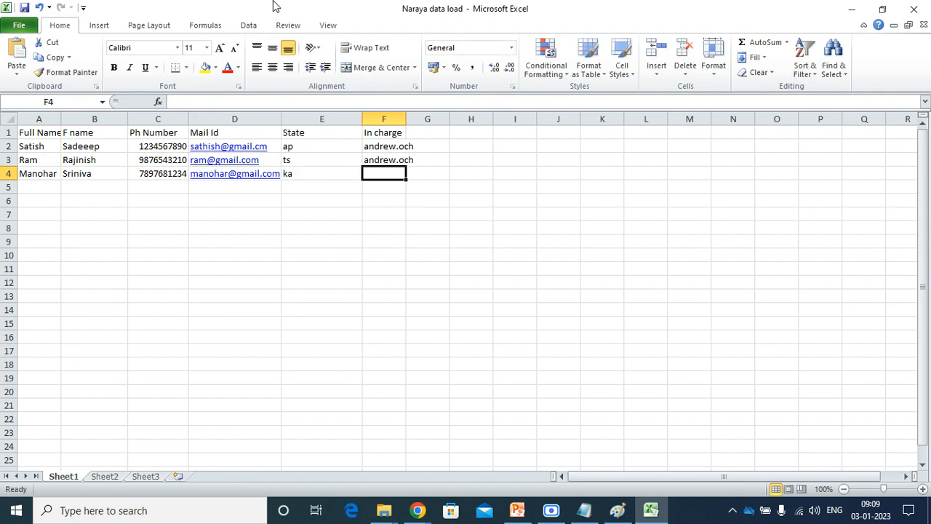
left_click(419, 513)
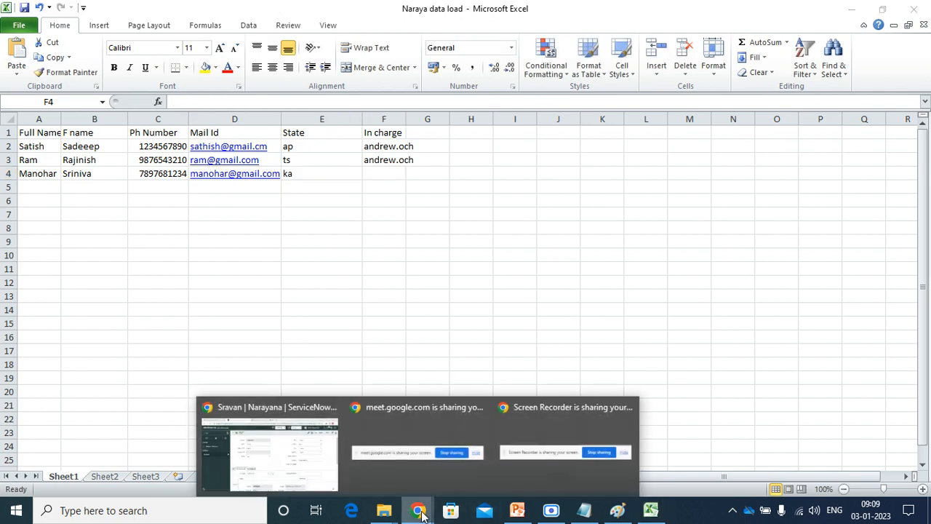
Change the record's IN Charge field to a different user from the lookup list.
left_click(284, 468)
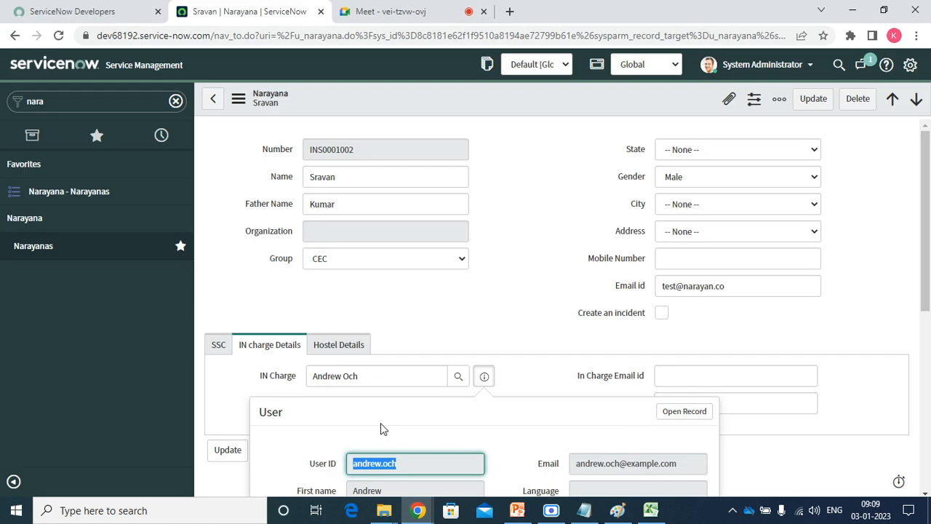
left_click(464, 379)
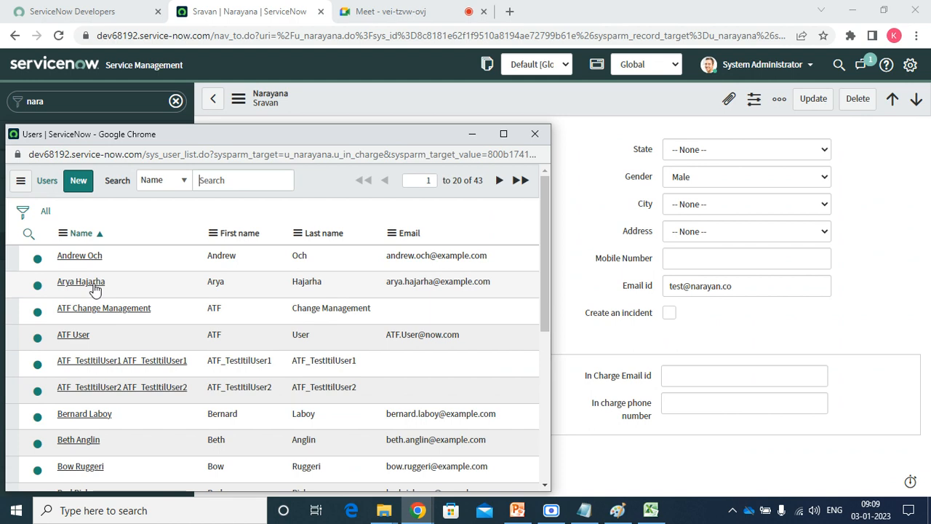
left_click(93, 283)
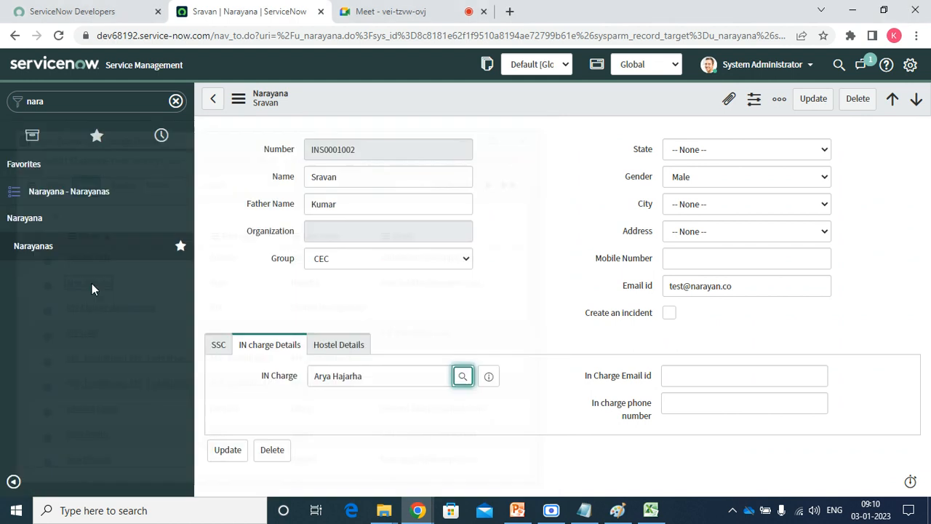
Copy the new IN Charge user's User ID from its preview and go back to Excel.
left_click(488, 378)
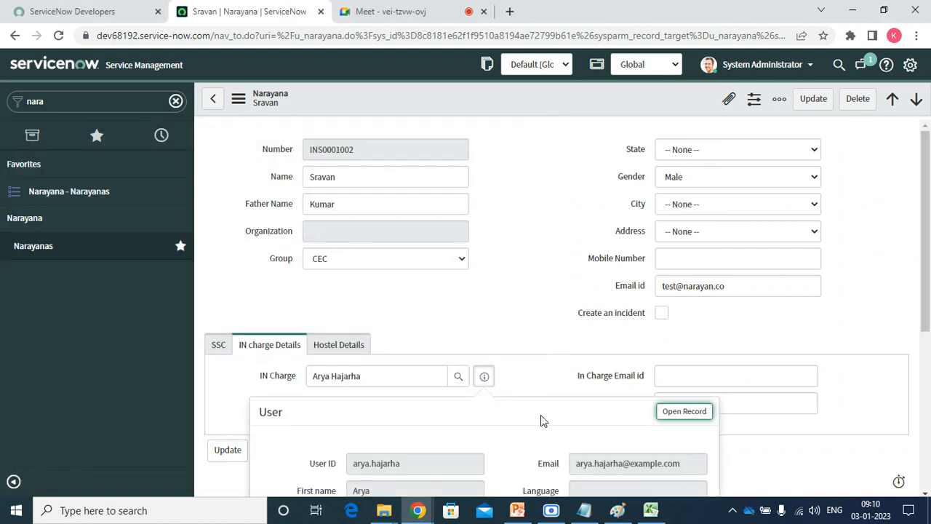
double_click(460, 457)
left_click(459, 457)
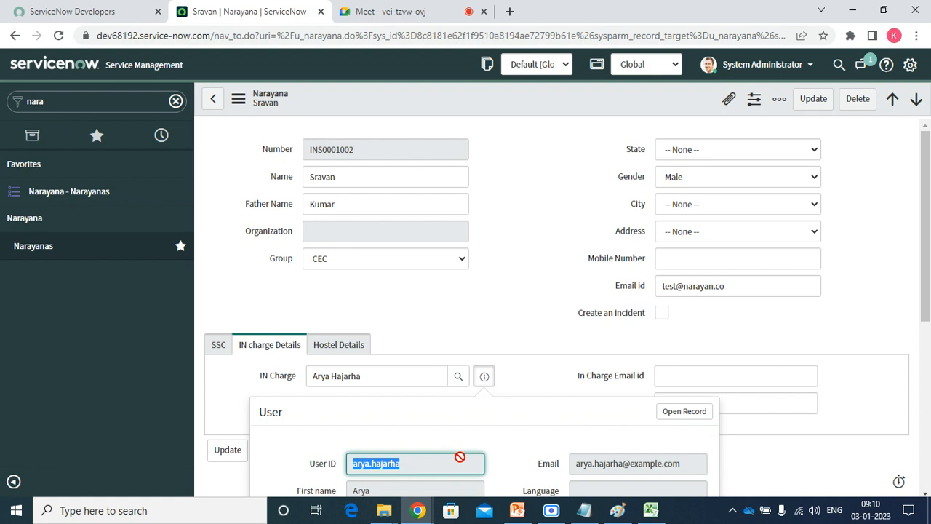
key("ctrl+c")
key("alt+Tab")
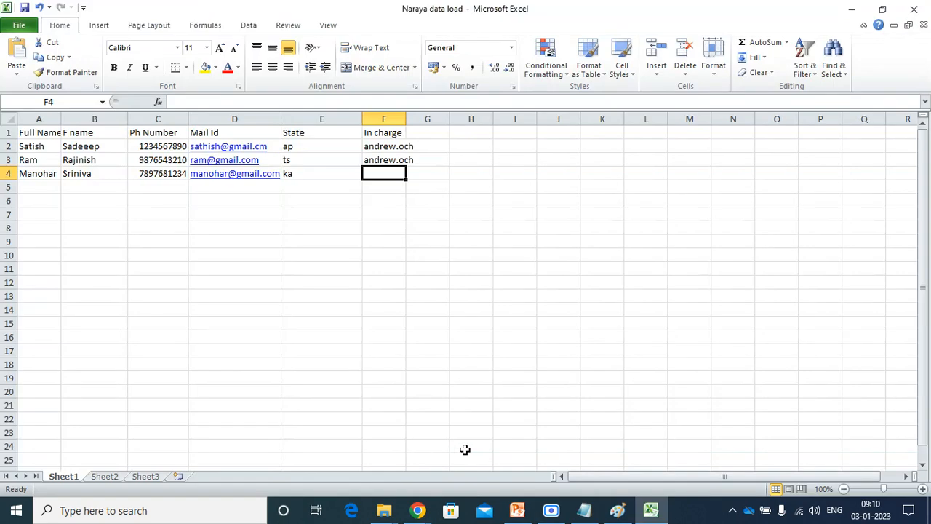
Paste the User ID into F4, widen columns F, D and A, then minimize Excel.
key("ctrl+v")
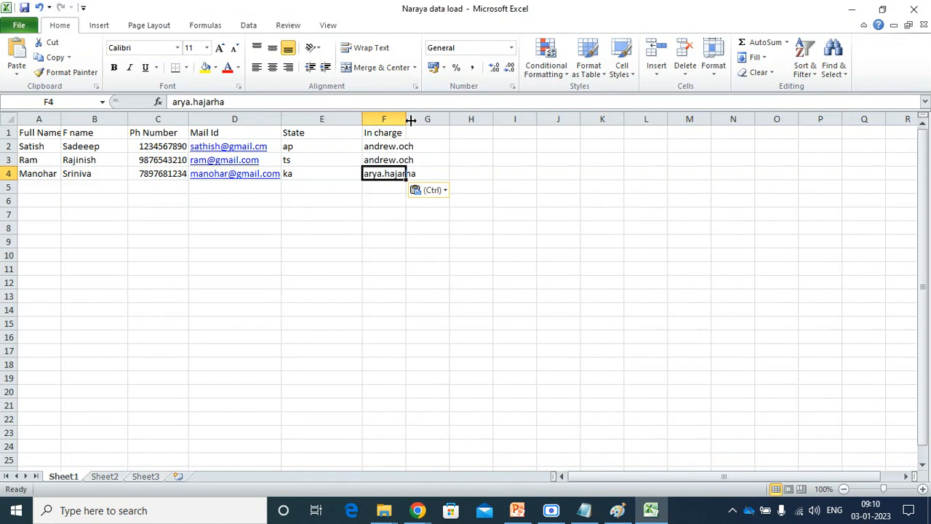
left_click_drag(406, 120, 431, 119)
left_click_drag(363, 119, 307, 118)
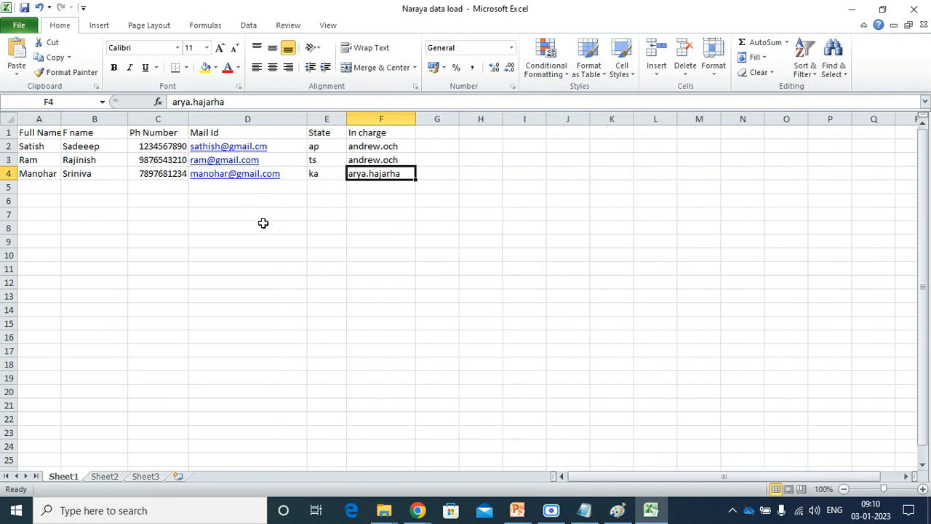
left_click(264, 226)
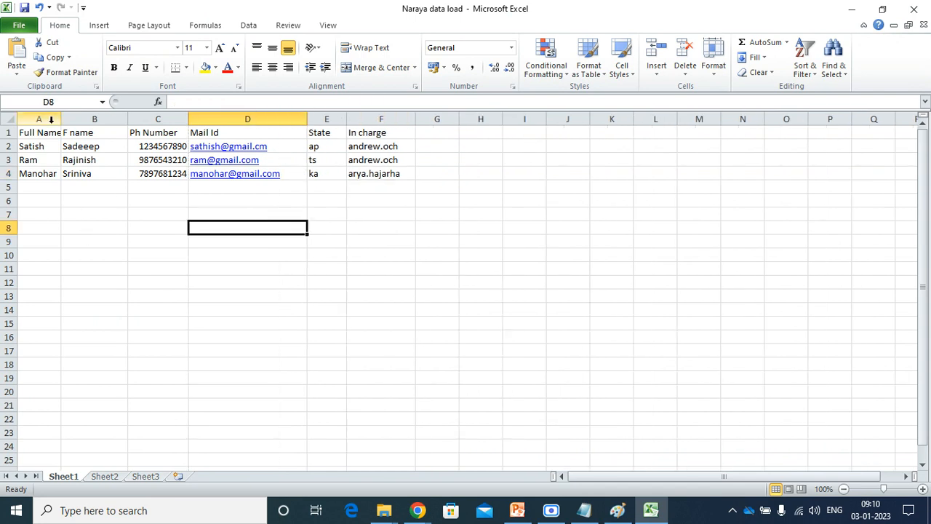
left_click_drag(64, 118, 75, 118)
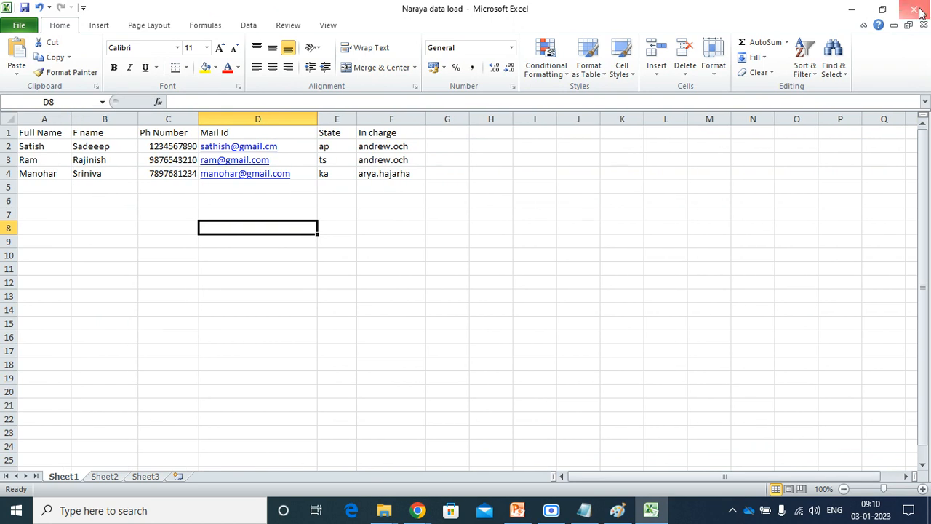
left_click(852, 9)
key("Escape")
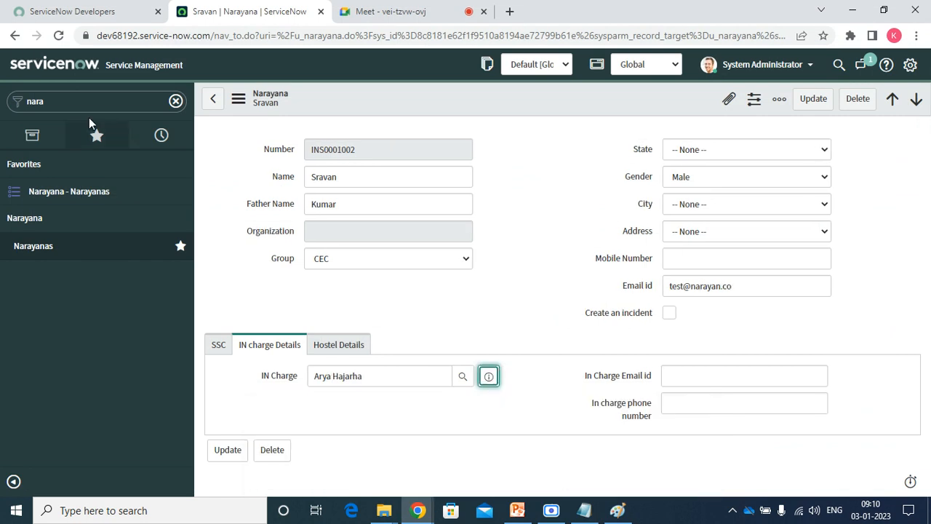
Filter the navigator for 'load da', favorite Load Data, and open it without saving the record.
left_click(70, 102)
type("load da")
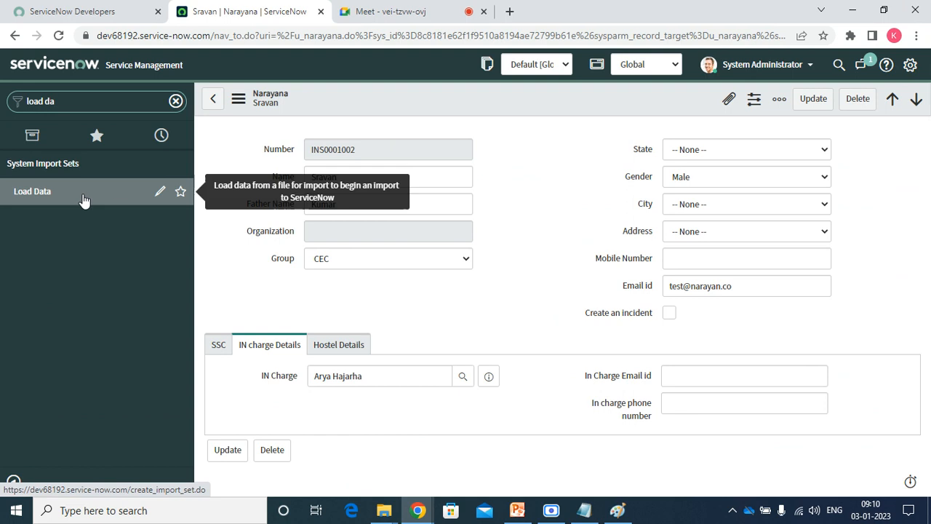
left_click(181, 193)
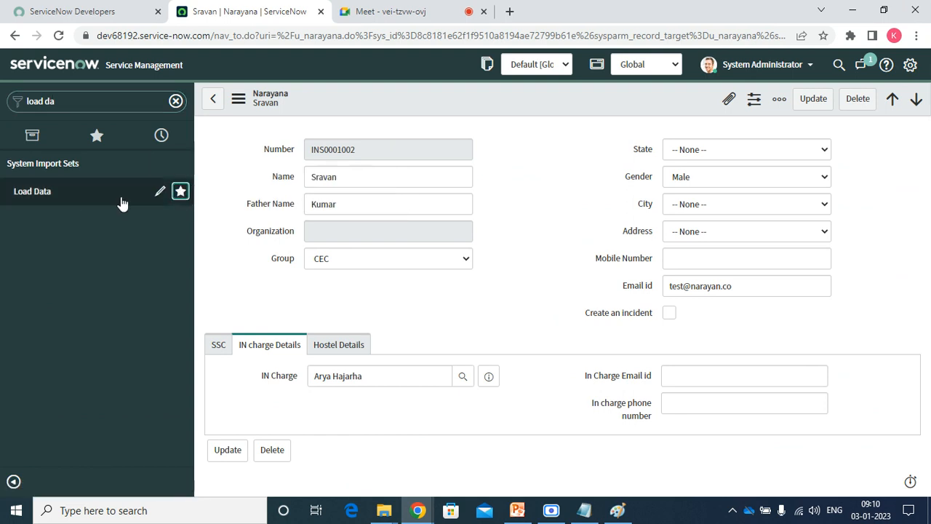
left_click(43, 194)
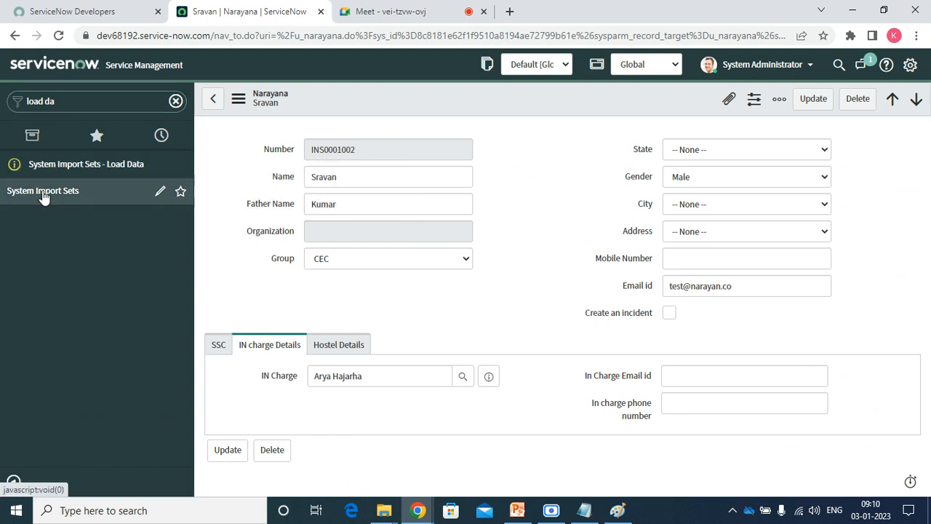
left_click(76, 173)
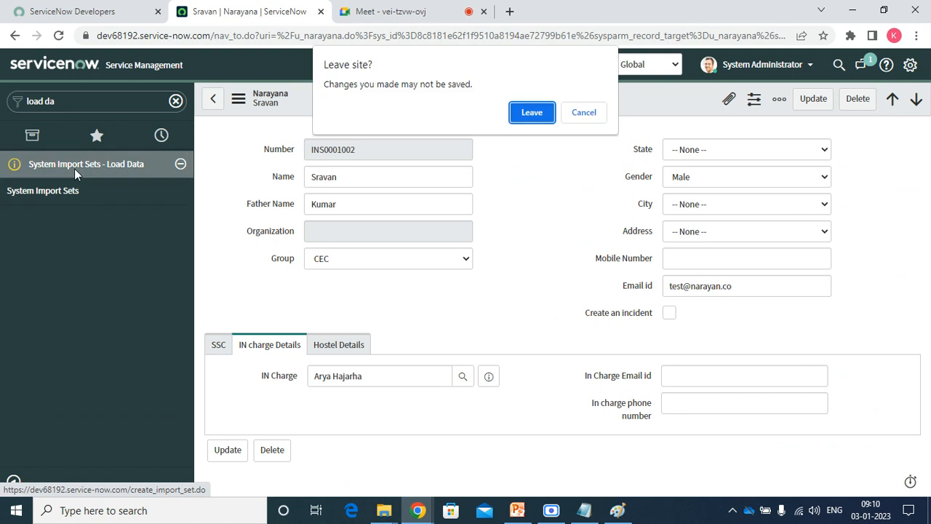
left_click(535, 112)
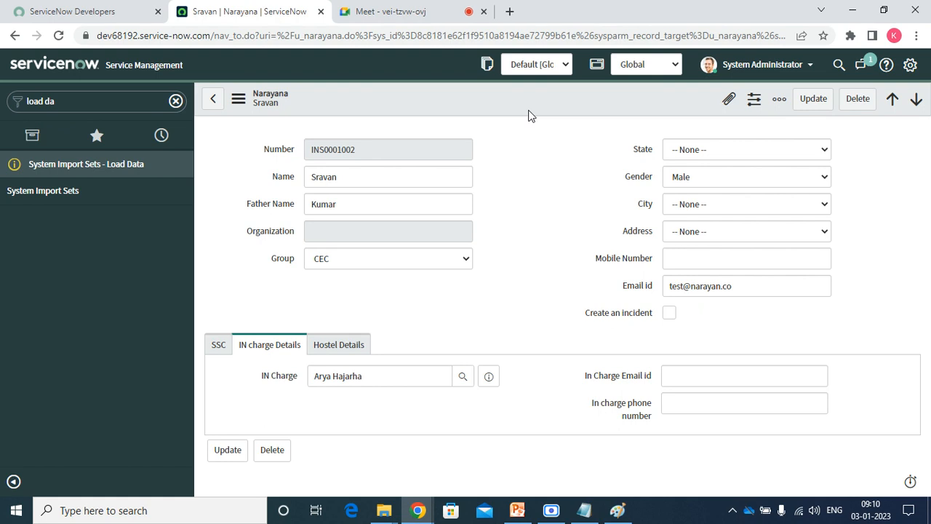
left_click(109, 167)
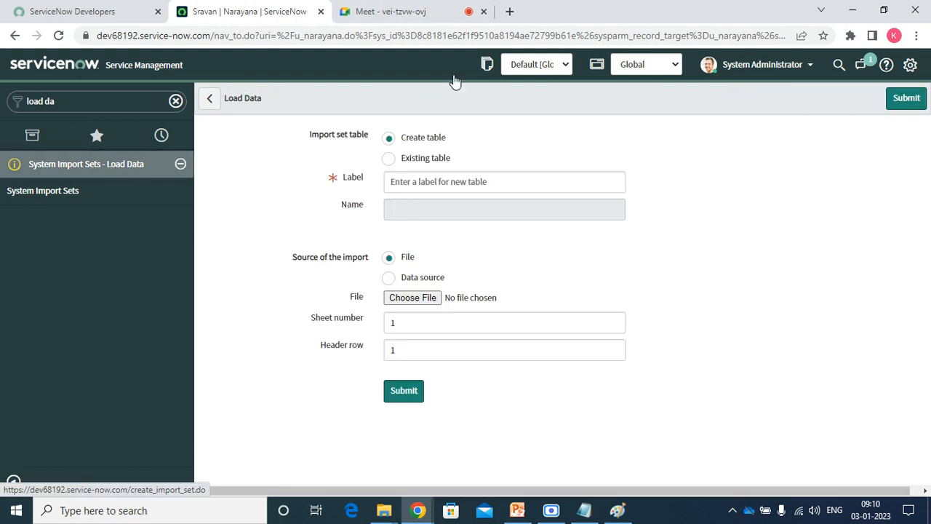
Keep Create table and label the new table 'Narayana Data Upload' (u_narayana_data_upload).
left_click(423, 144)
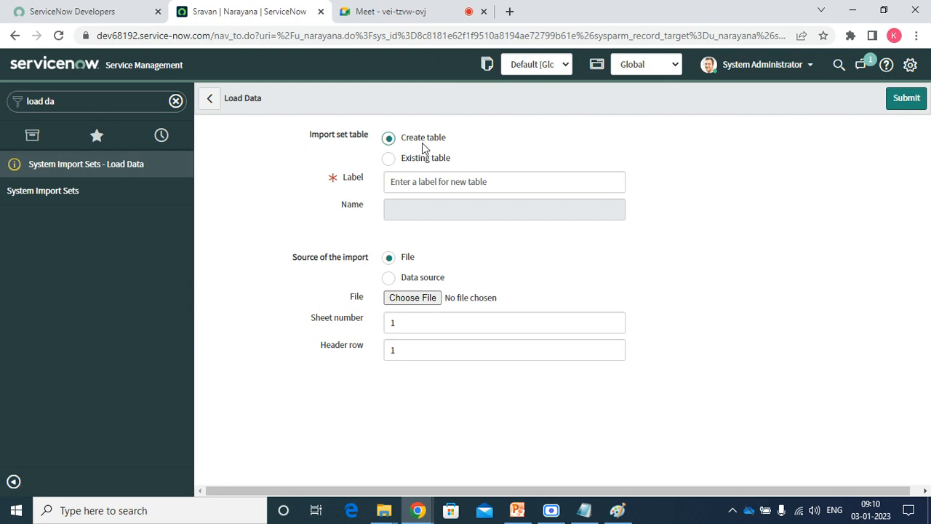
left_click(398, 177)
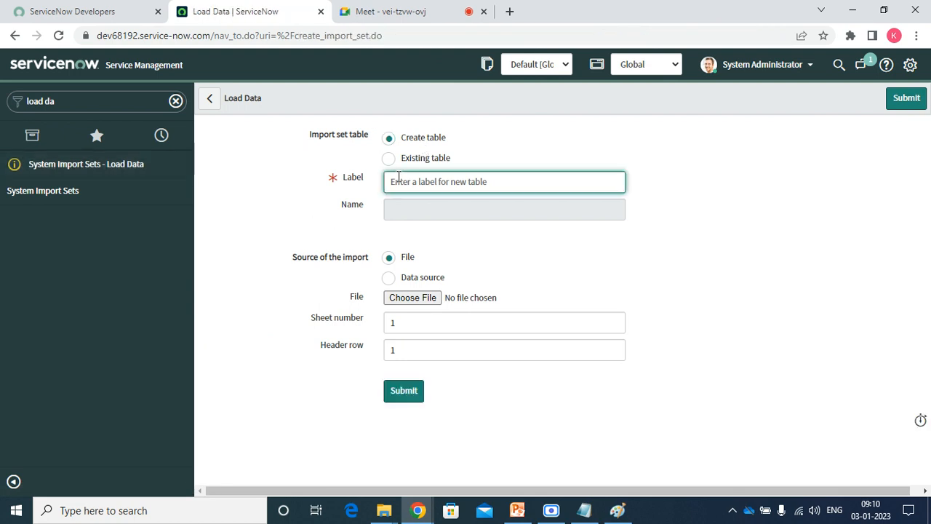
type("Naraya")
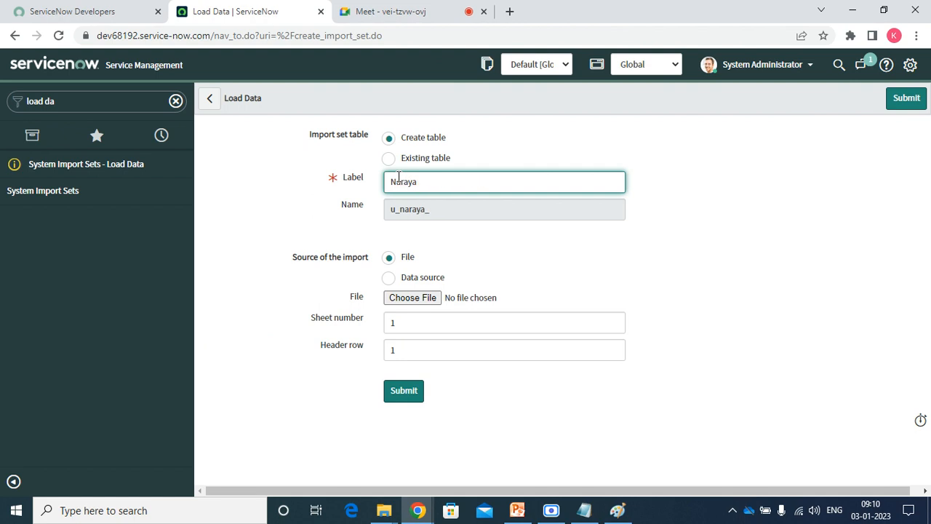
type("na Data Upload")
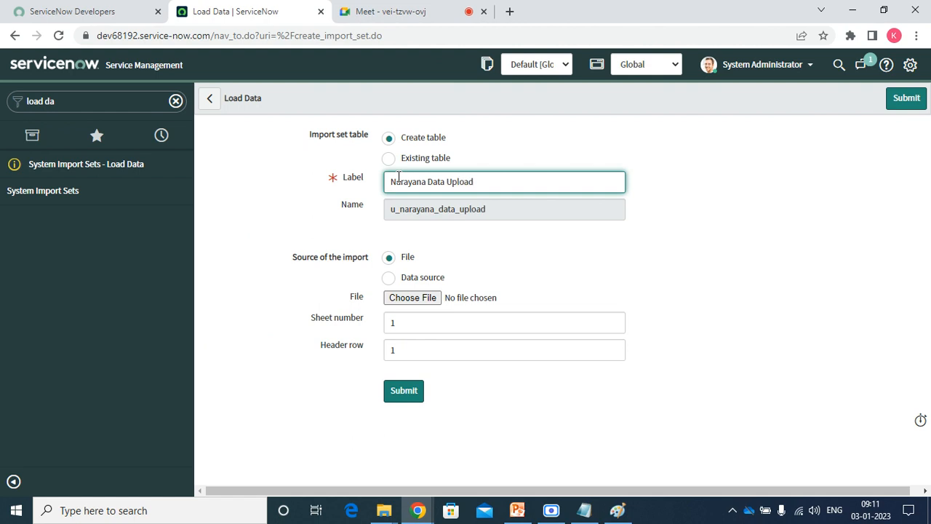
left_click(557, 253)
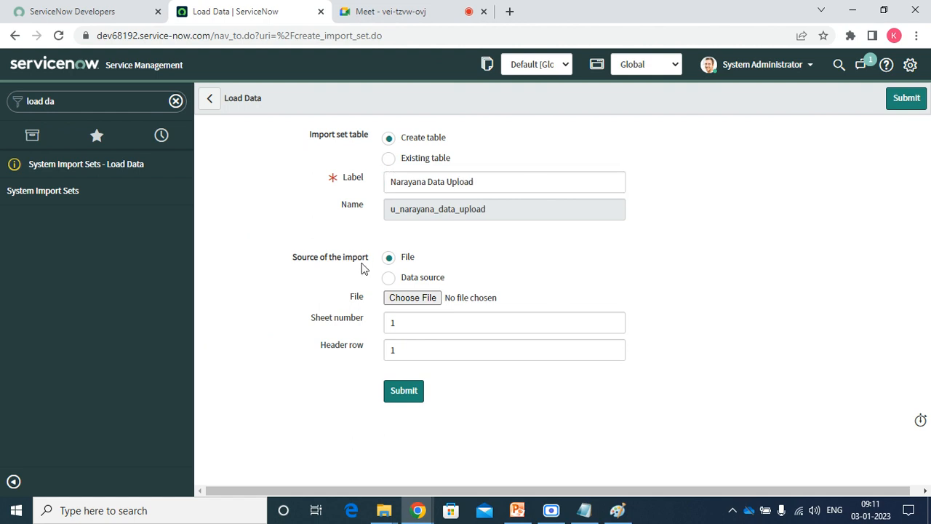
triple_click(322, 264)
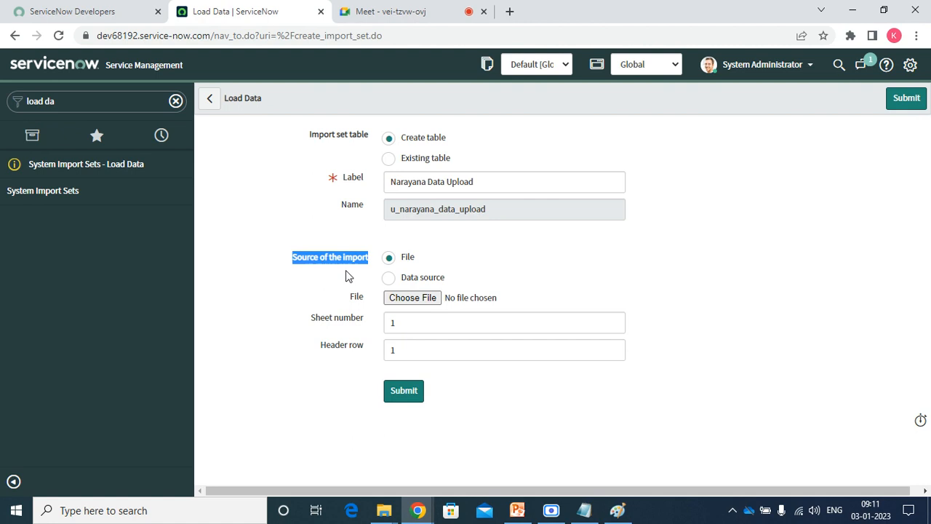
Import Naraya data load from the Desktop with sheet number 1 and header row 1.
left_click(412, 300)
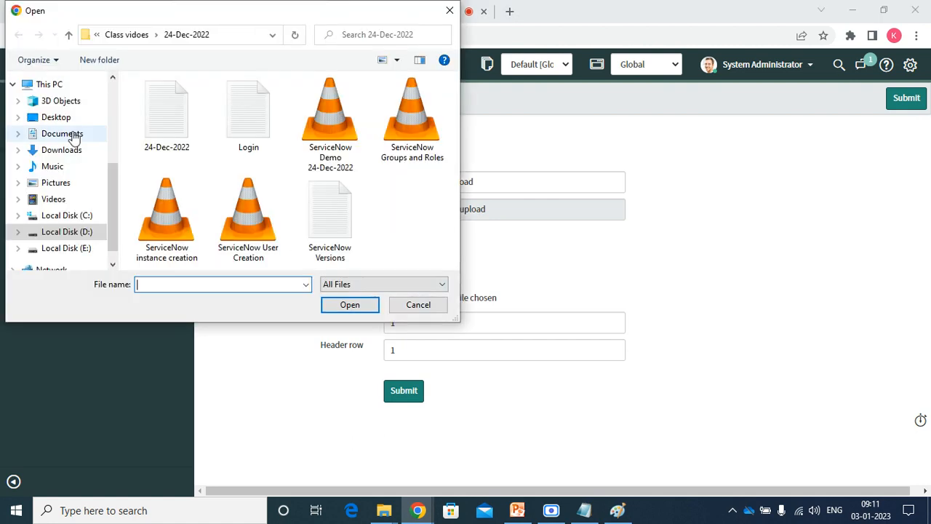
left_click(73, 138)
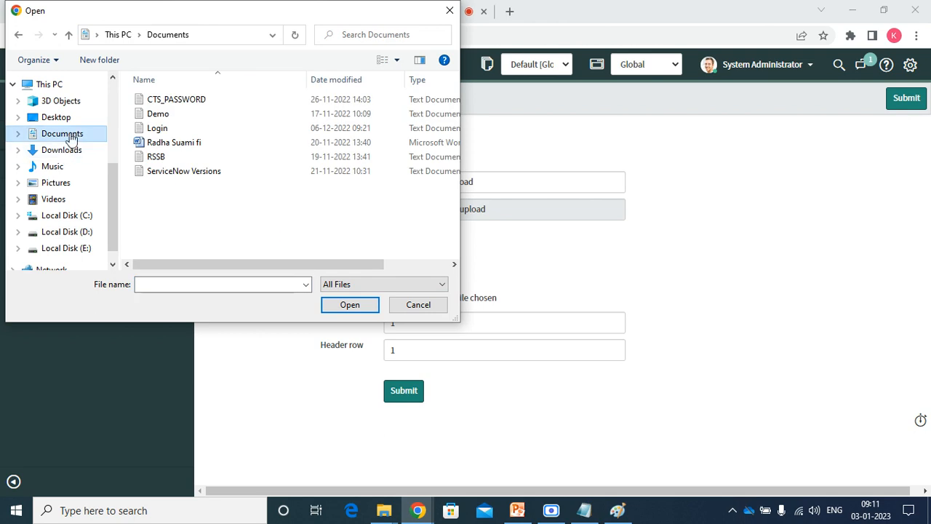
left_click(59, 118)
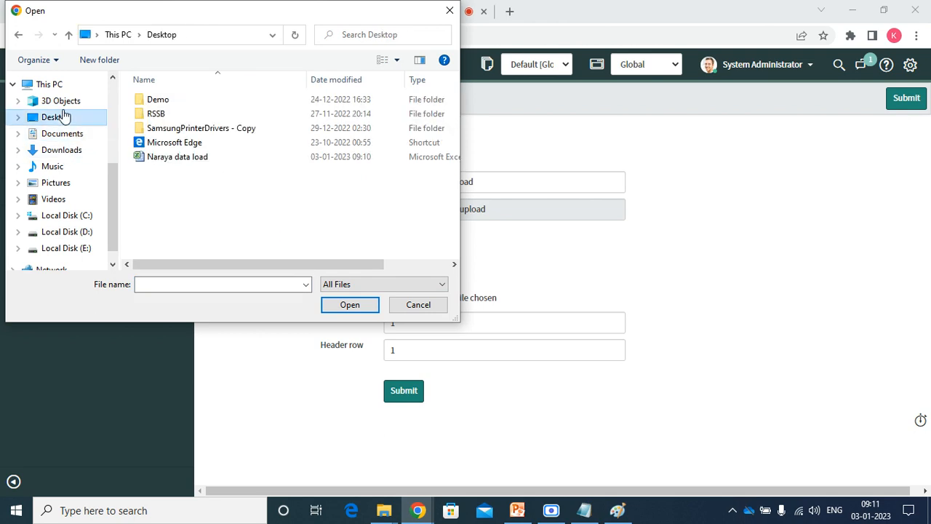
double_click(173, 158)
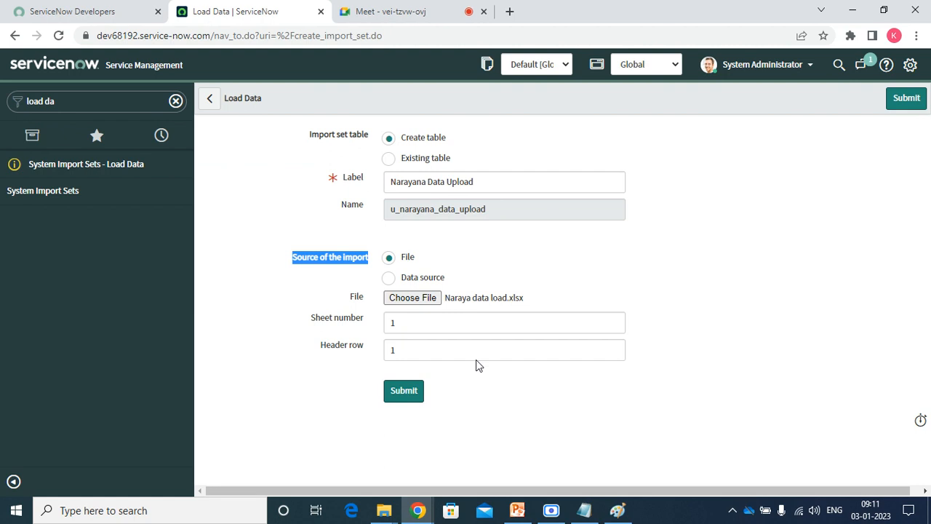
double_click(426, 324)
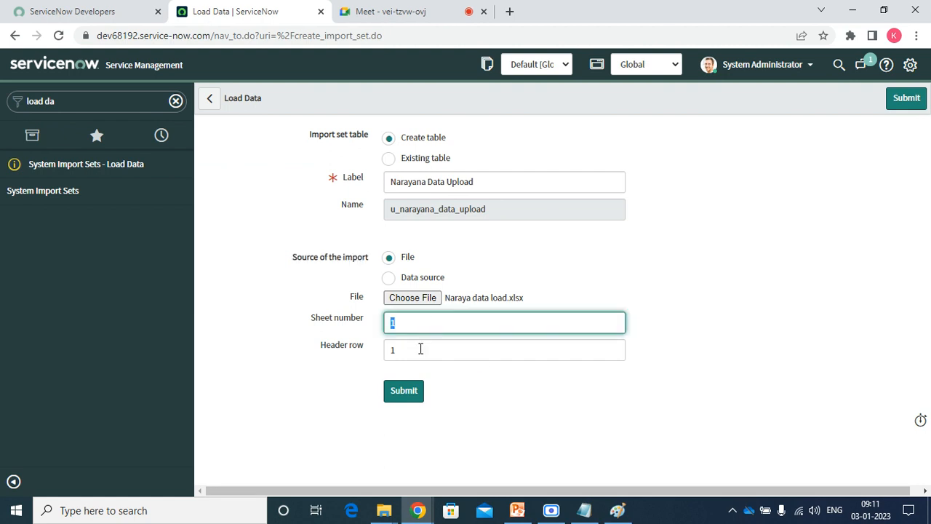
double_click(420, 349)
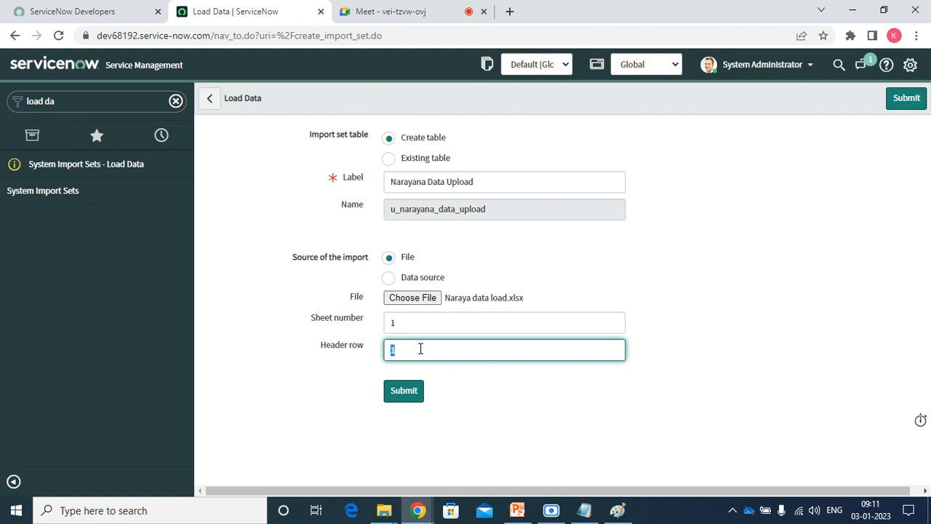
left_click(404, 391)
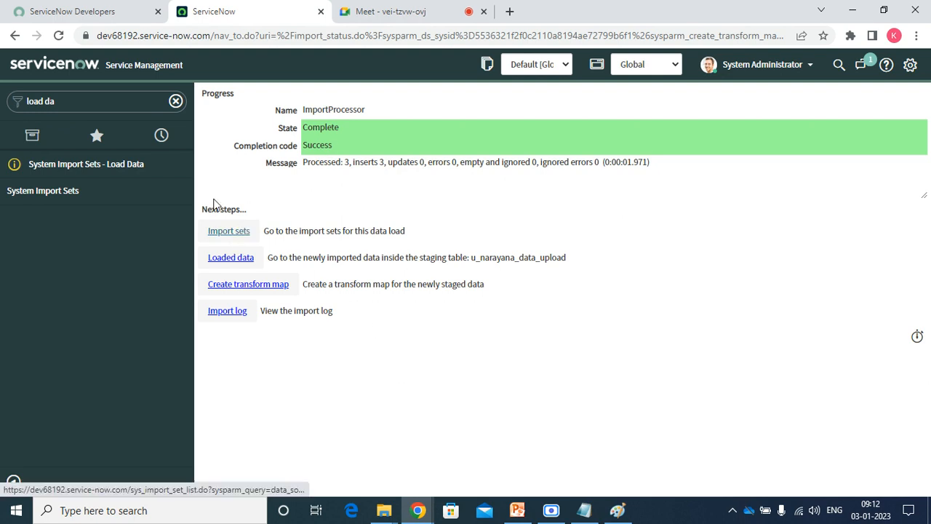
Search the navigator for 'naraya' and open Import Set Tables > Narayana Data Upload.
left_click(112, 101)
key("BackSpace")
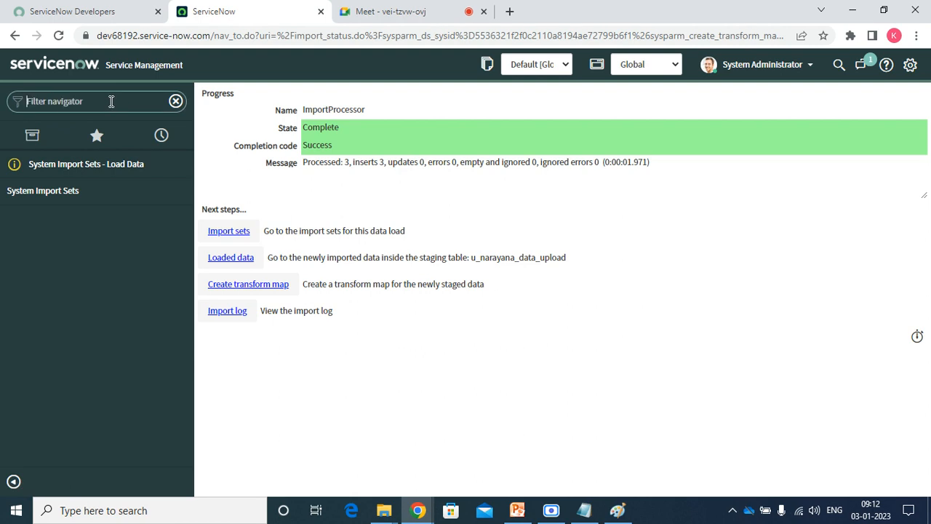
type("nara")
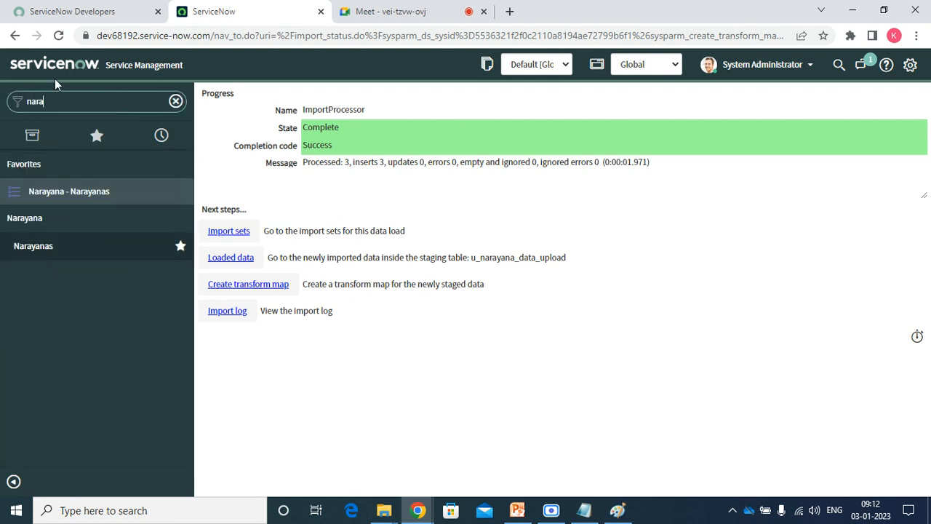
left_click(60, 41)
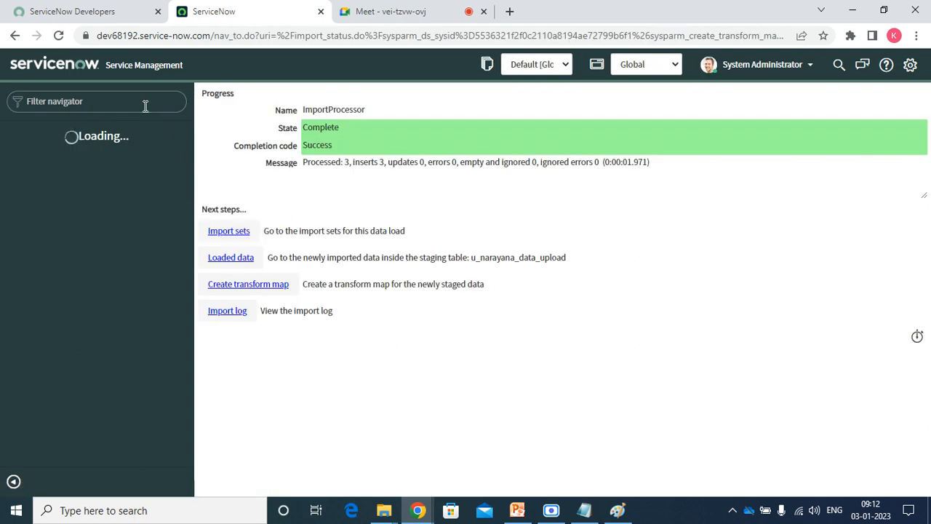
type("naraya")
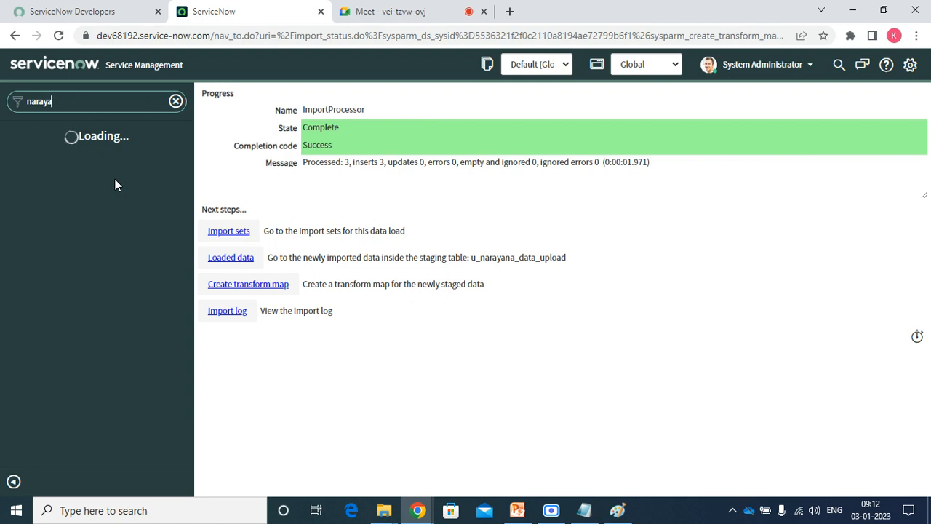
left_click(65, 325)
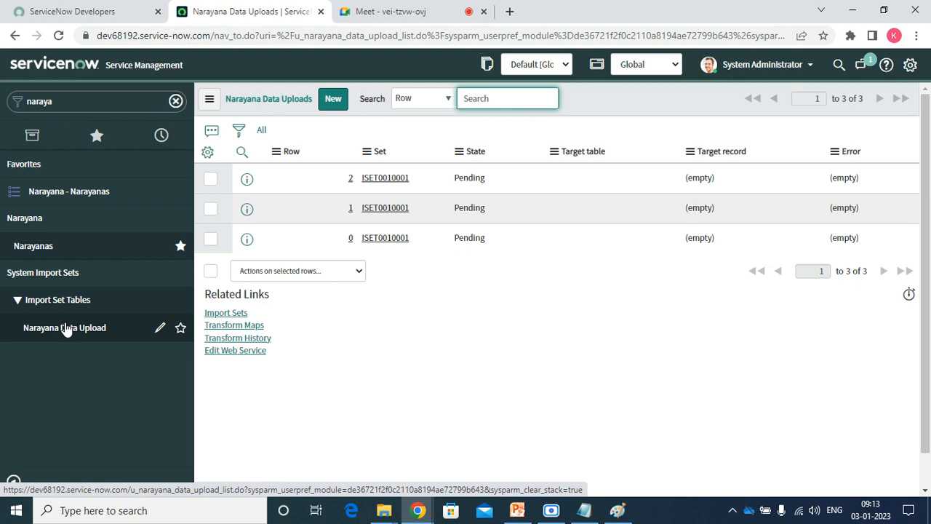
Create a new transform map from the Narayana Data Upload table's Transform Maps link.
left_click(248, 328)
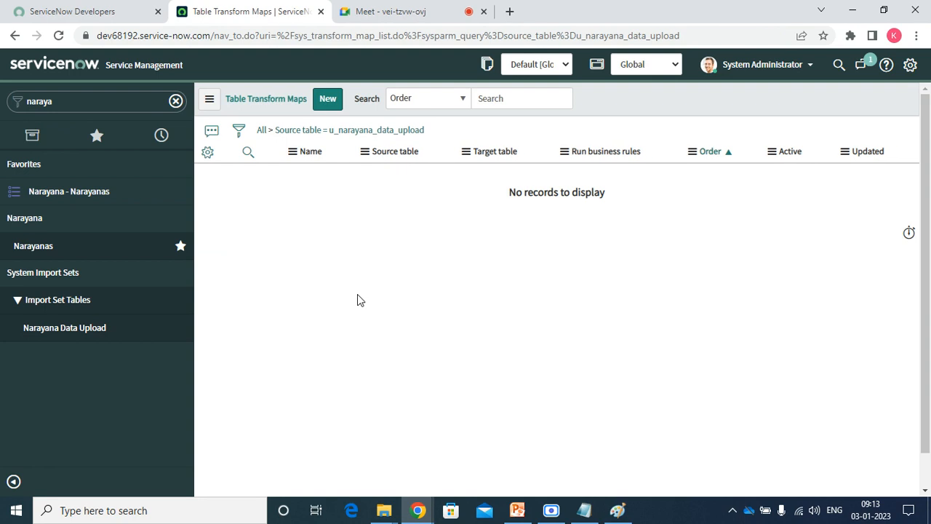
left_click(335, 102)
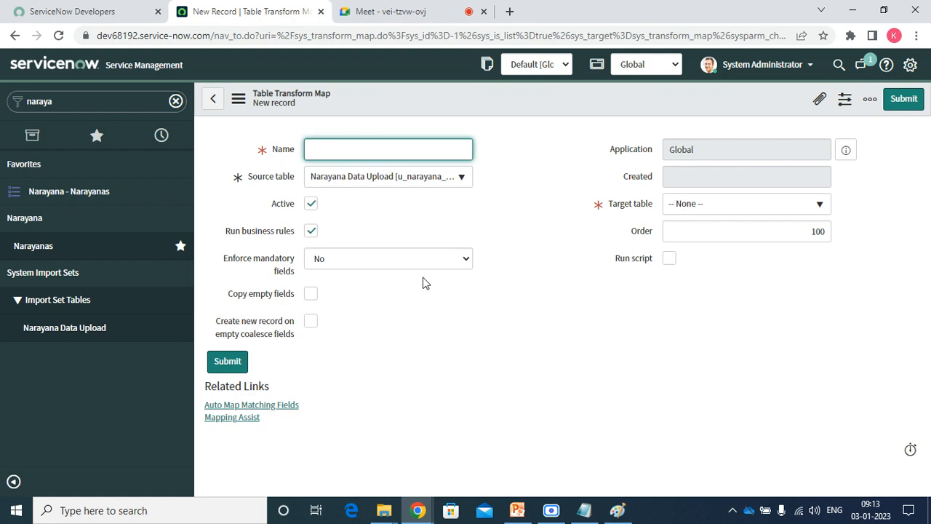
Name the transform map 'Narayana Data Load'.
type("Narayana")
type(" Data L")
type("Up")
type("load")
key("BackSpace")
key("BackSpace")
key("BackSpace")
key("BackSpace")
key("BackSpace")
key("BackSpace")
type("Load")
key("Tab")
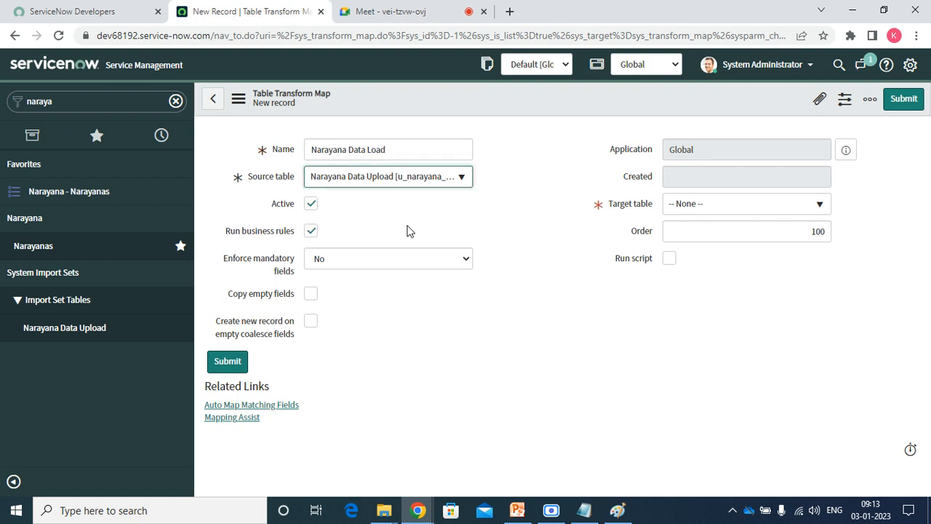
key("Tab")
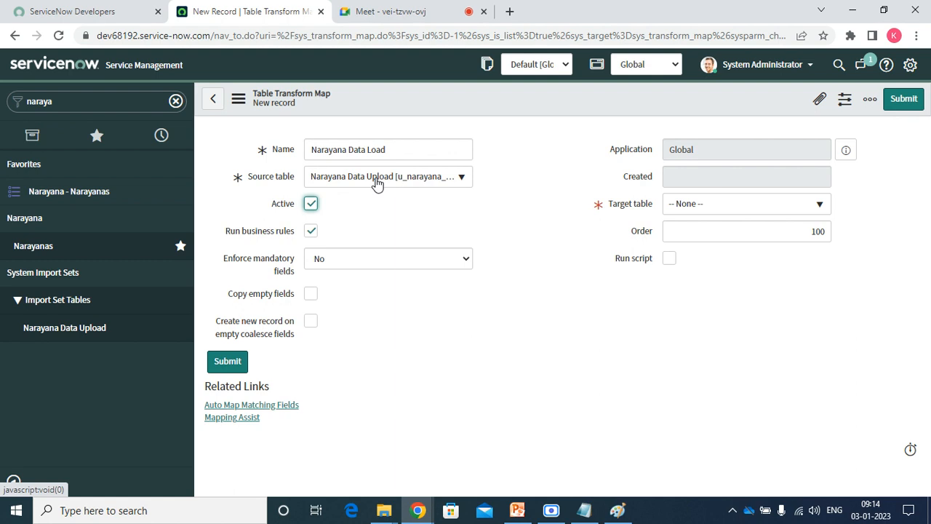
Set the target table to Narayana [u_narayana] and keep Enforce mandatory fields at No.
left_click(692, 210)
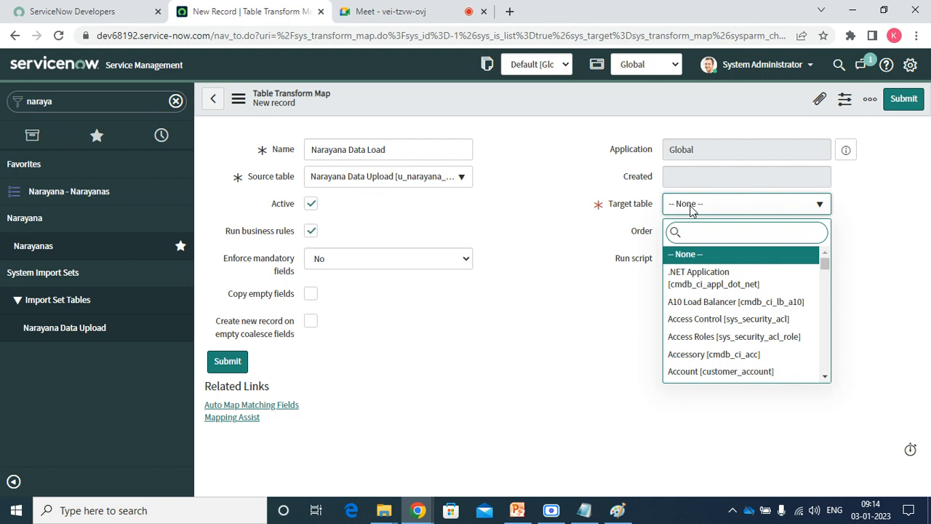
type("naraya")
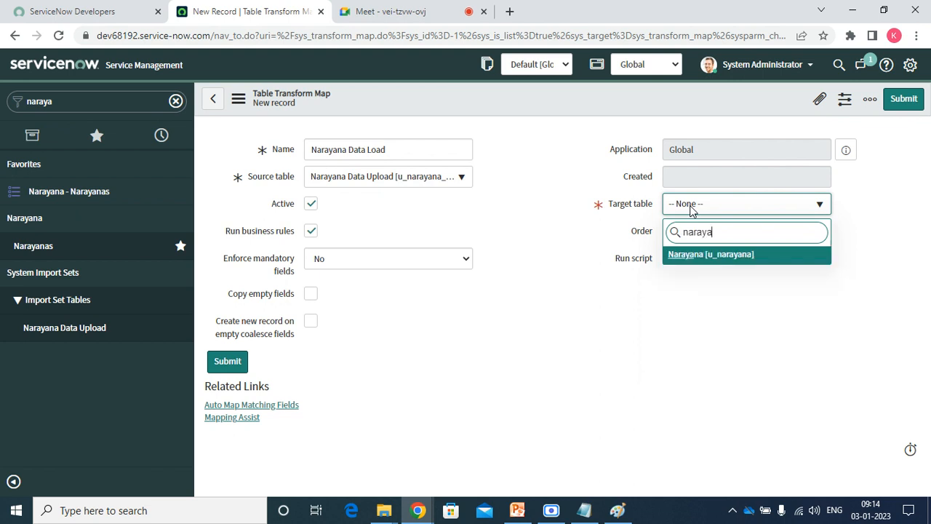
left_click(691, 259)
left_click(549, 215)
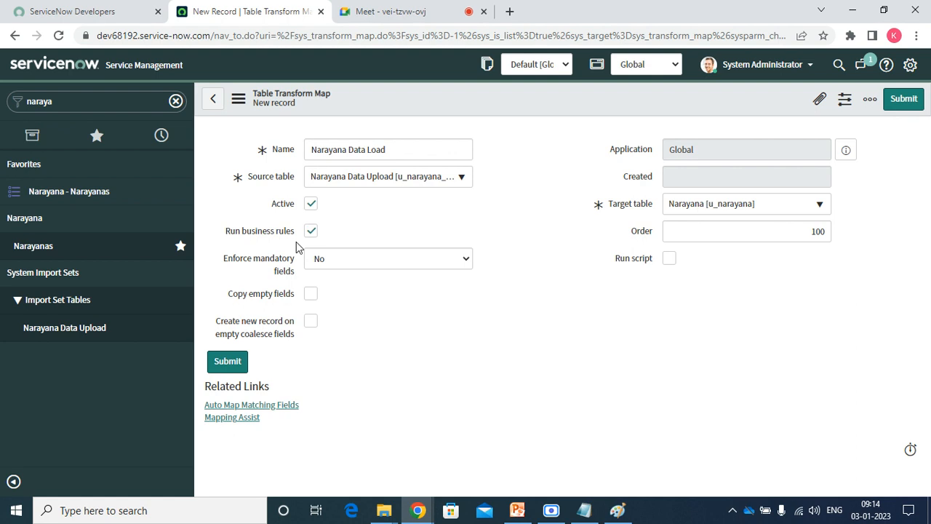
left_click(325, 263)
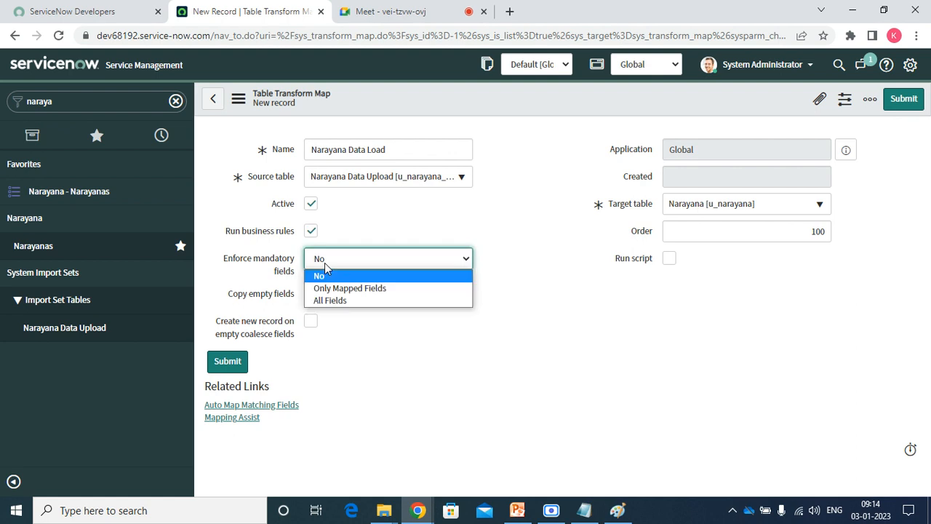
left_click(325, 262)
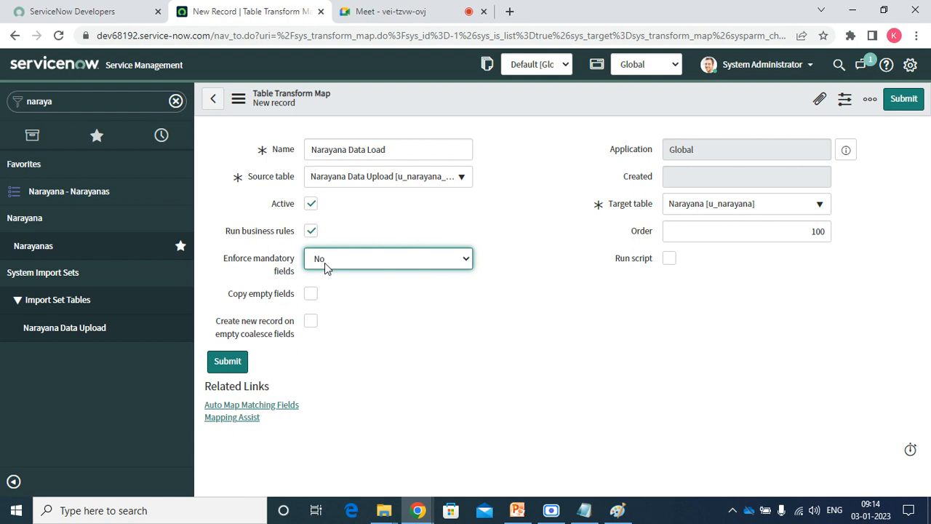
left_click(324, 263)
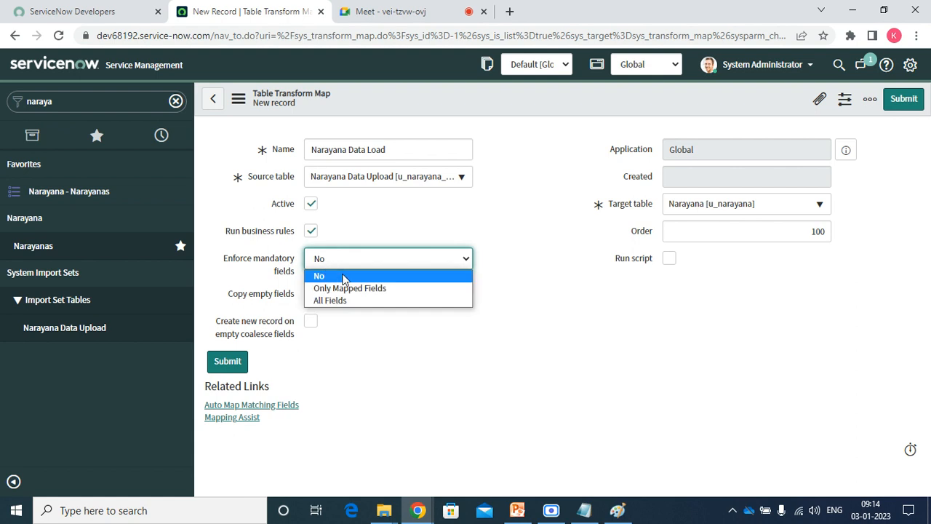
left_click(345, 278)
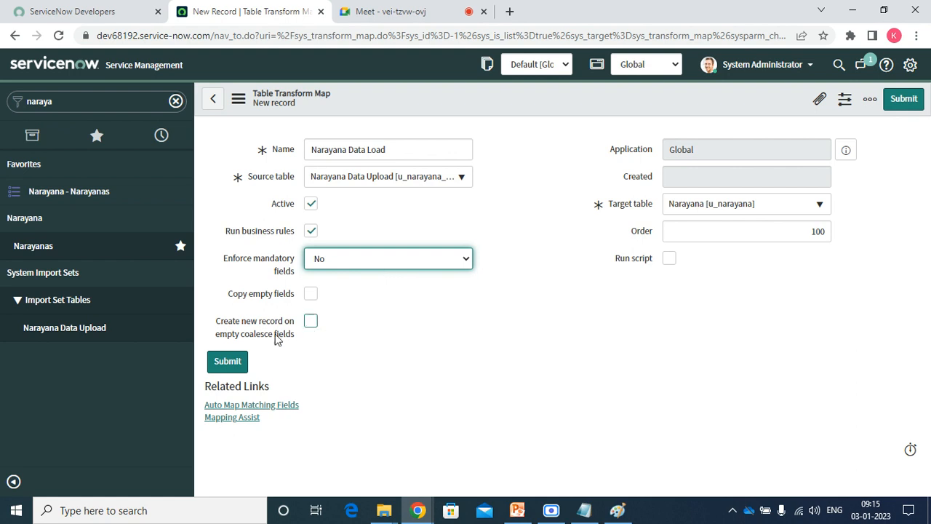
mouse_move(268, 336)
Save the Narayana Data Load transform map from the form header's context menu.
right_click(456, 100)
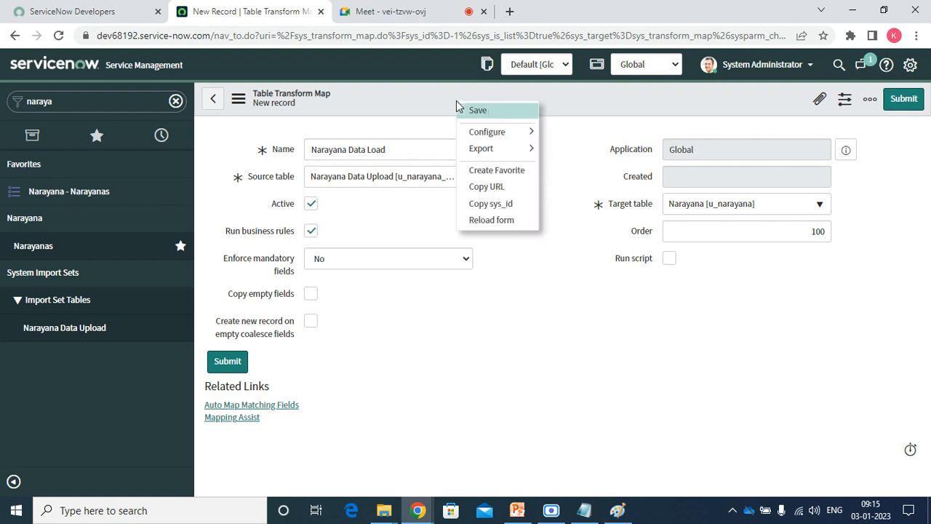
left_click(490, 111)
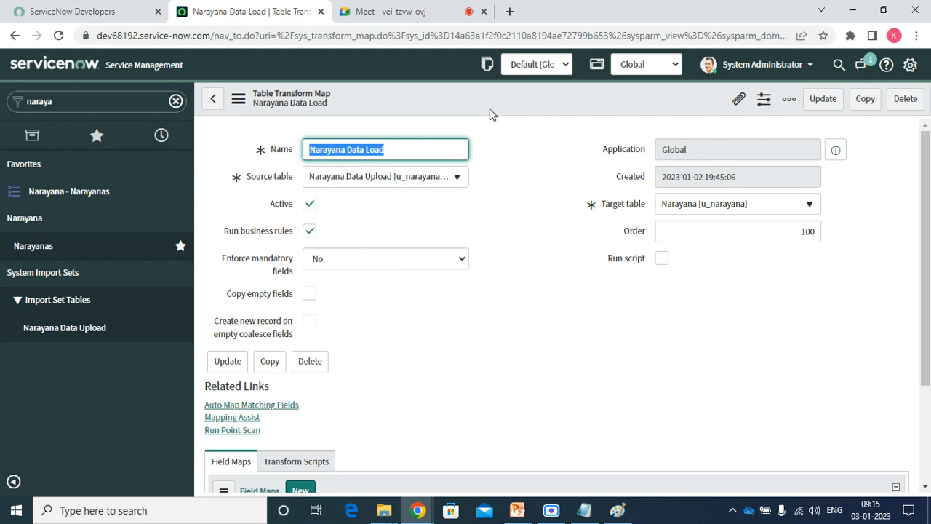
left_click(384, 513)
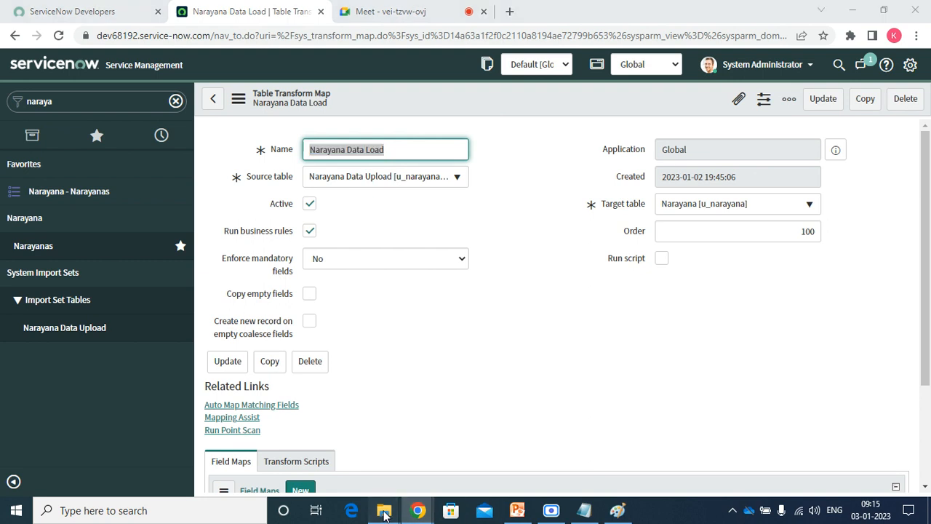
Open the Naraya data load workbook from the Desktop folder, then return to ServiceNow.
left_click(428, 461)
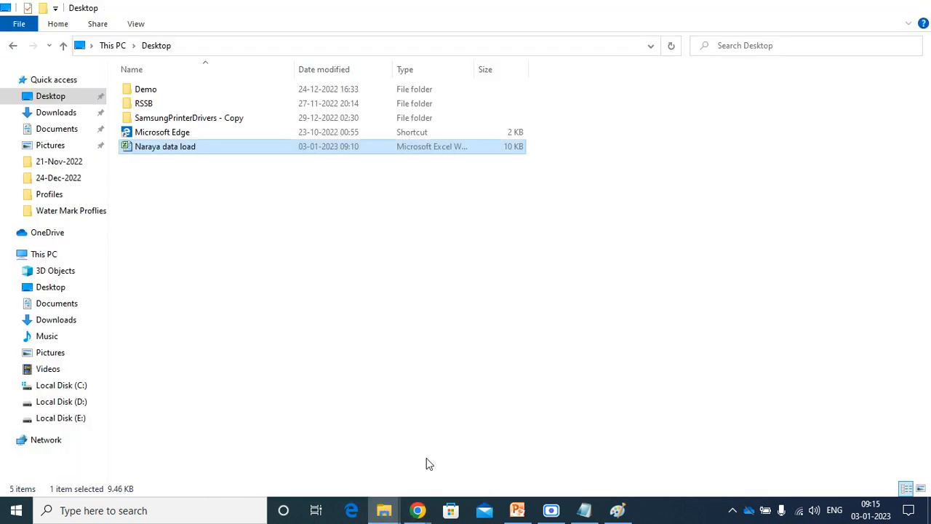
double_click(173, 149)
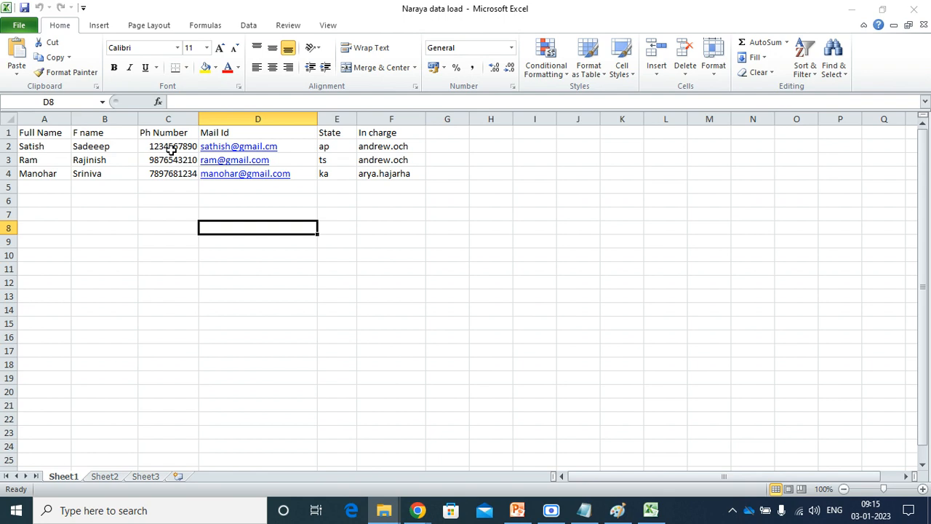
mouse_move(418, 513)
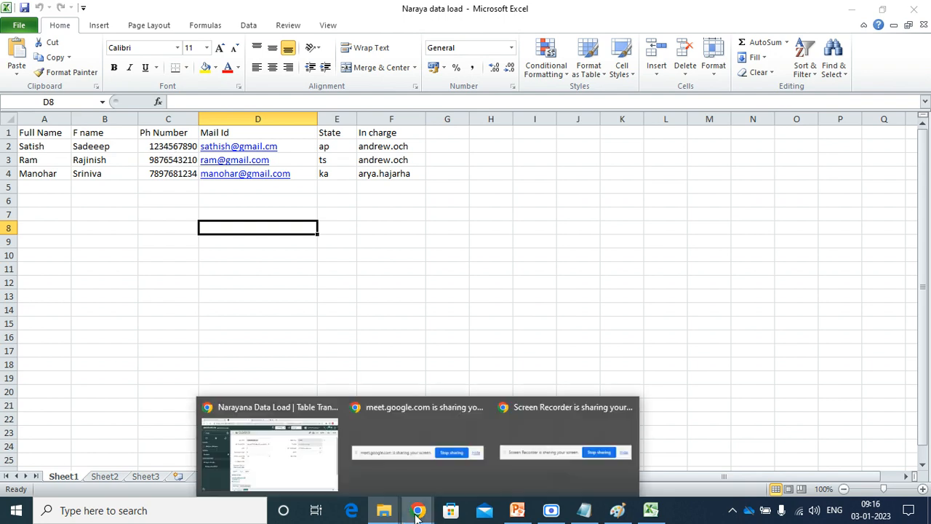
left_click(287, 462)
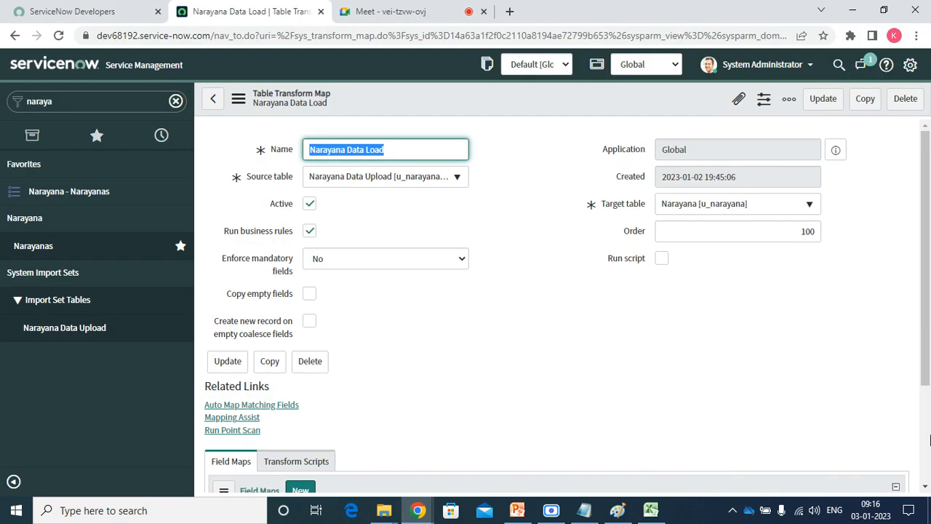
Auto-map matching fields on Narayana Data Load, creating the u_in_charge and u_state field maps.
left_click(924, 486)
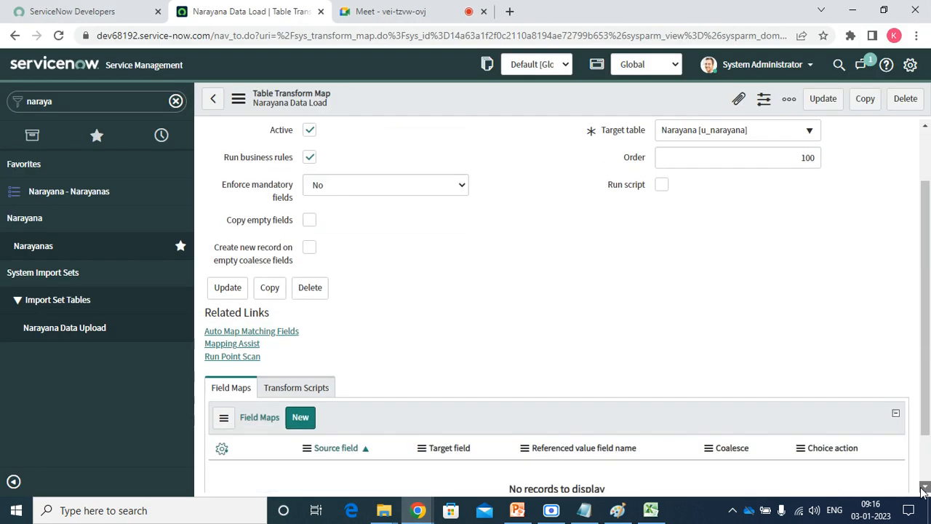
left_click(924, 489)
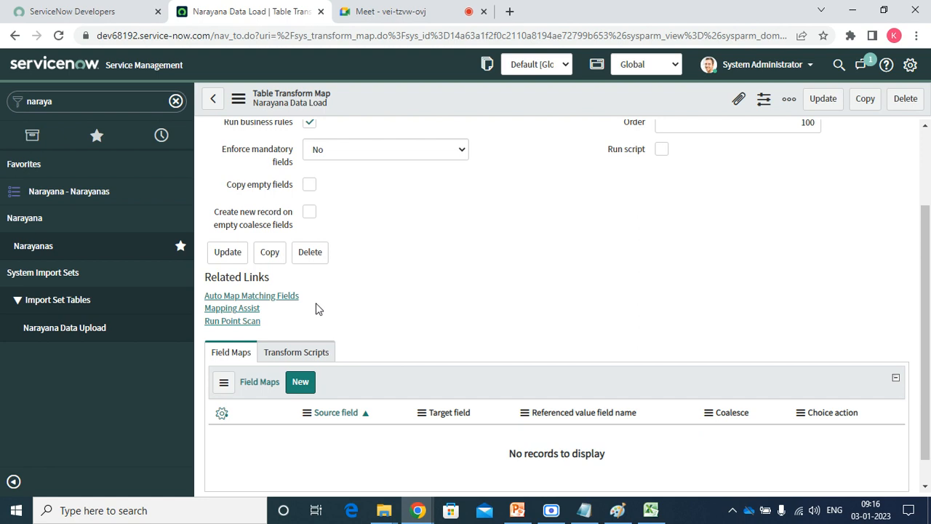
left_click(283, 297)
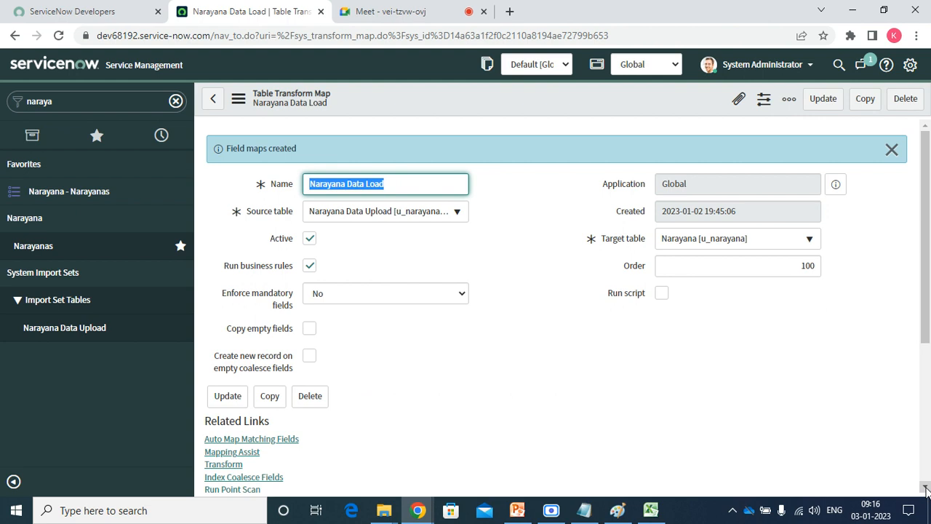
scroll(926, 490, "down", 5)
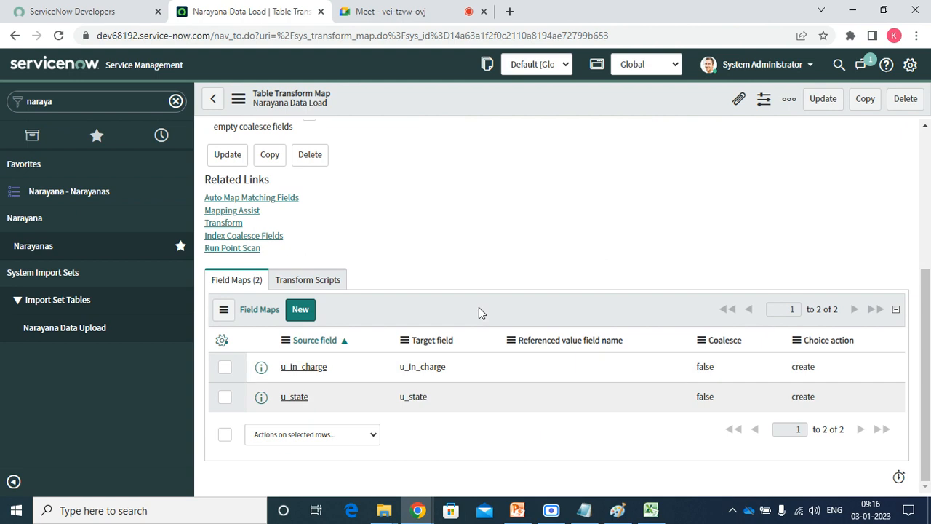
left_click(233, 211)
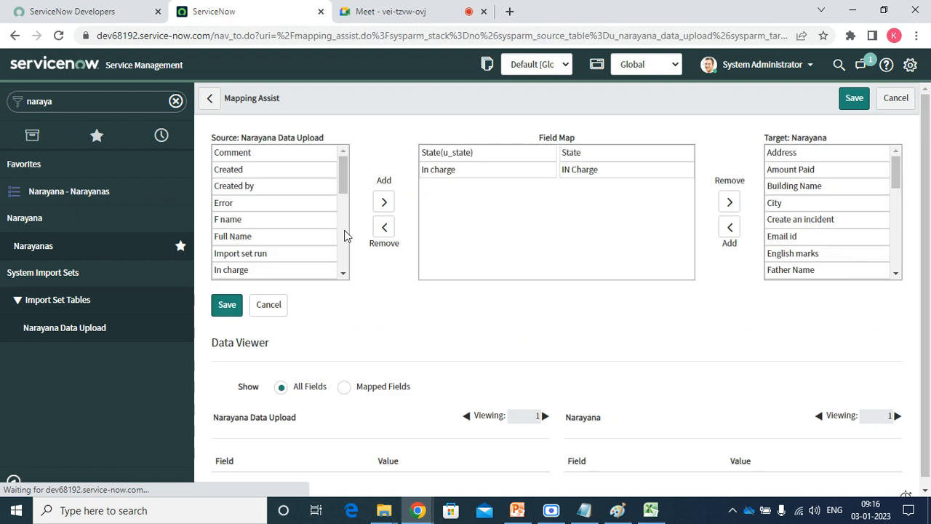
Add Full Name and F name as source fields, removing the mistakenly added Set row.
scroll(232, 215, "down", 1)
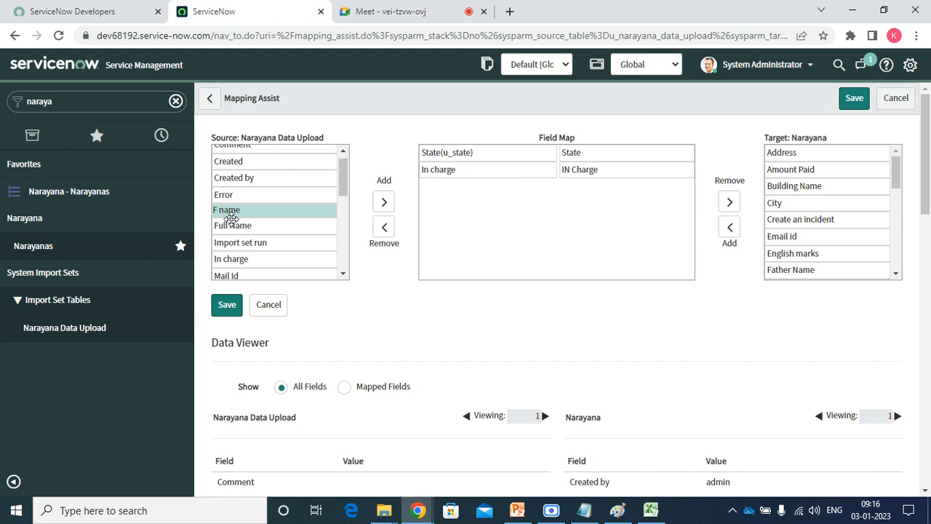
double_click(231, 211)
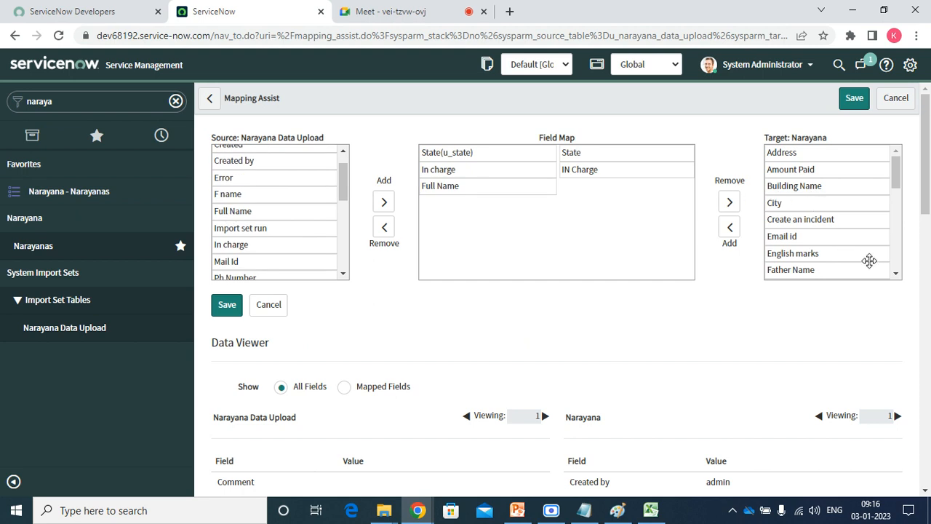
left_click(233, 195)
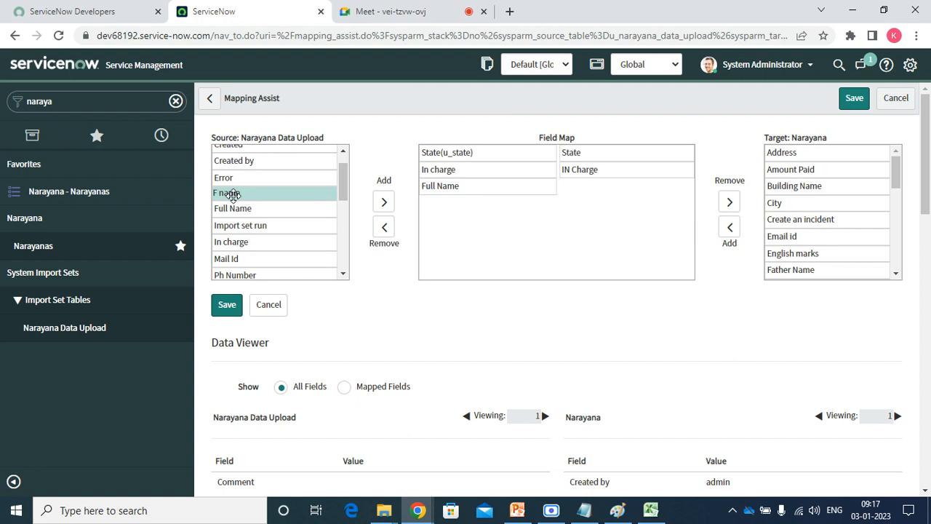
double_click(233, 194)
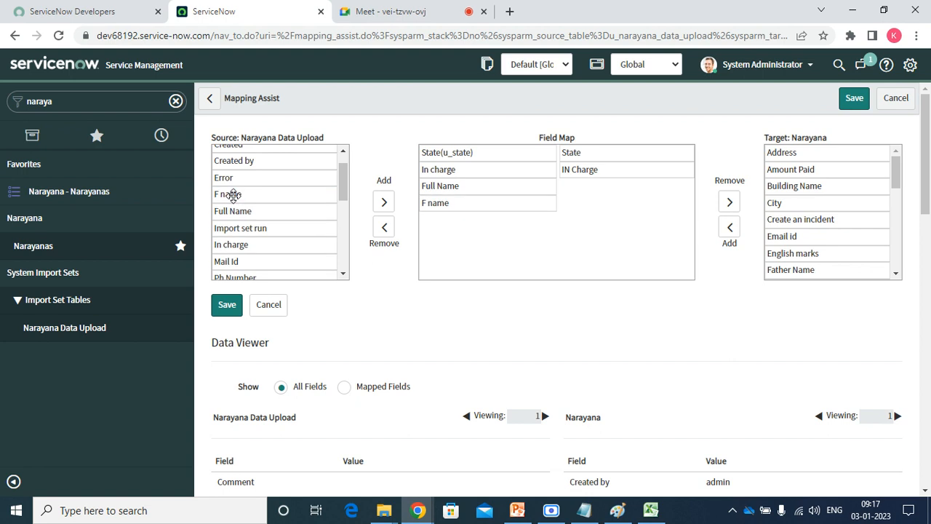
left_click(233, 259)
scroll(225, 258, "down", 2)
double_click(225, 258)
scroll(228, 262, "down", 2)
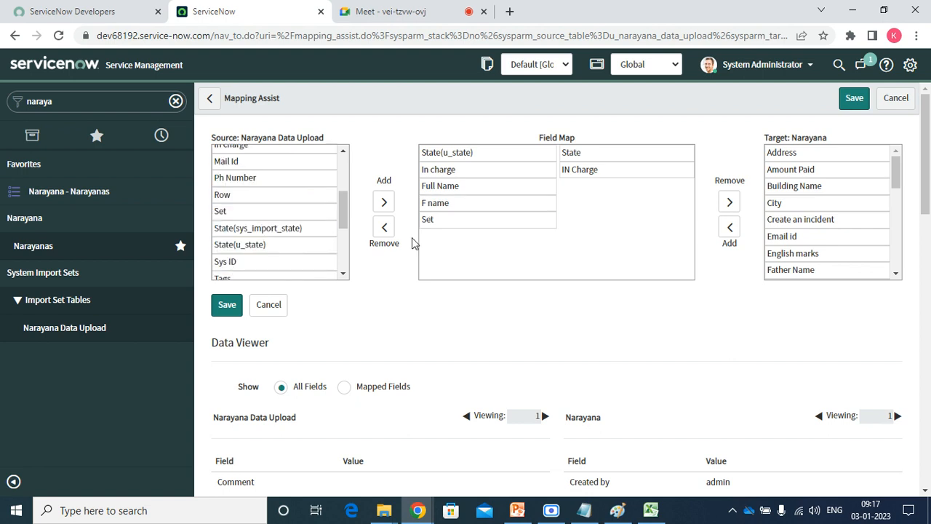
left_click(438, 218)
left_click(385, 227)
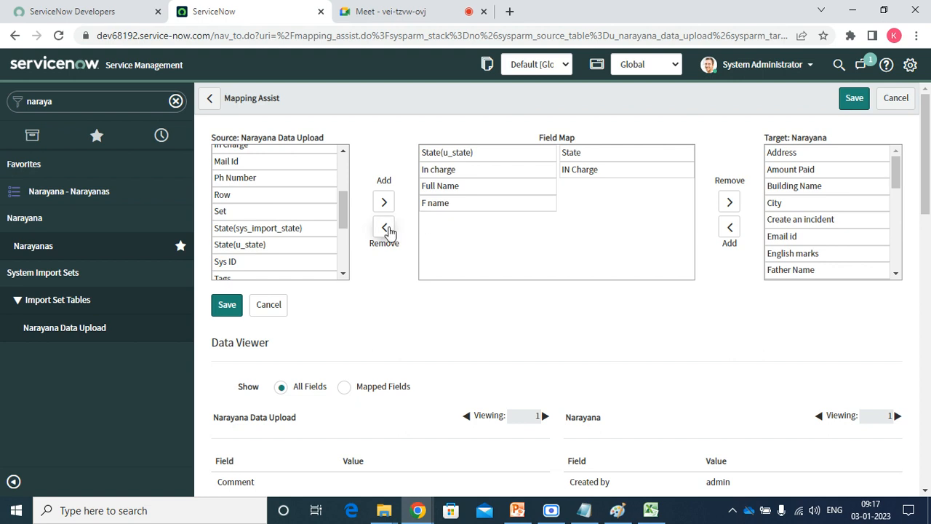
Add Ph Number and Mail Id as source fields in Mapping Assist.
left_click(241, 177)
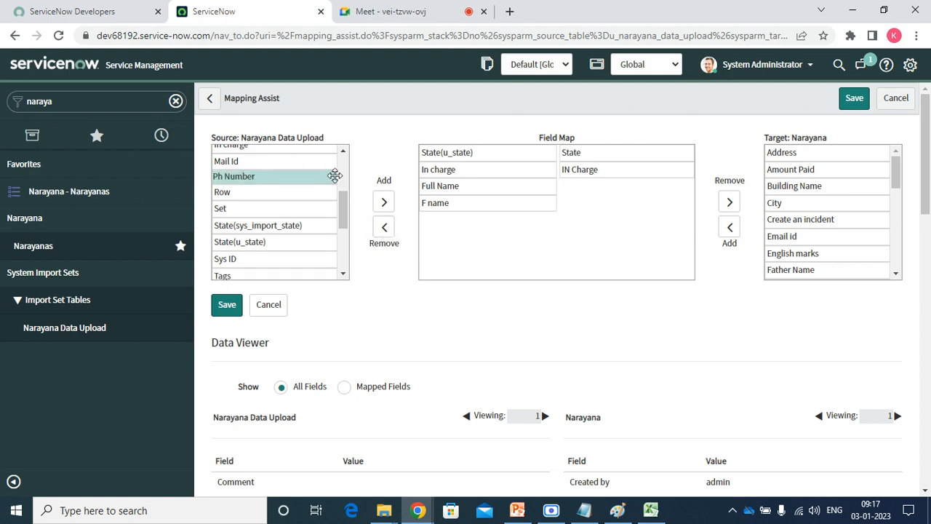
left_click(384, 202)
left_click(267, 160)
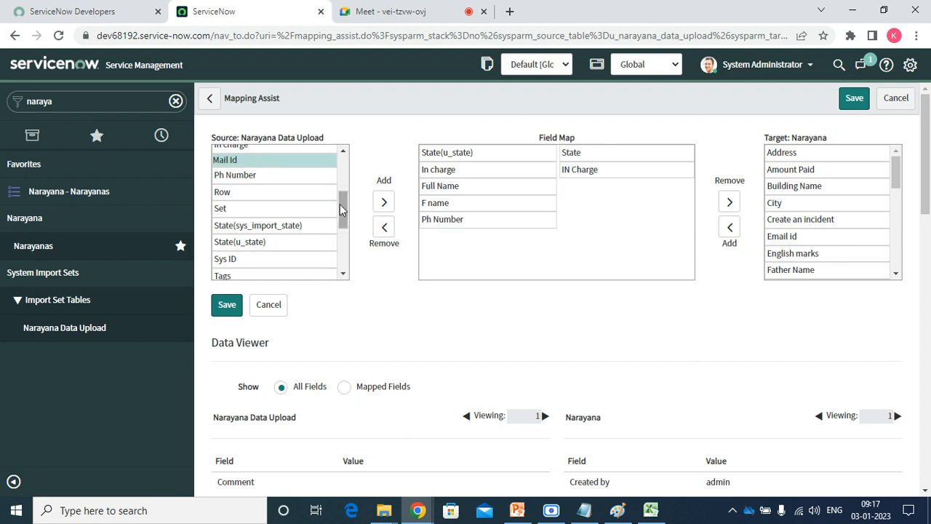
left_click(384, 204)
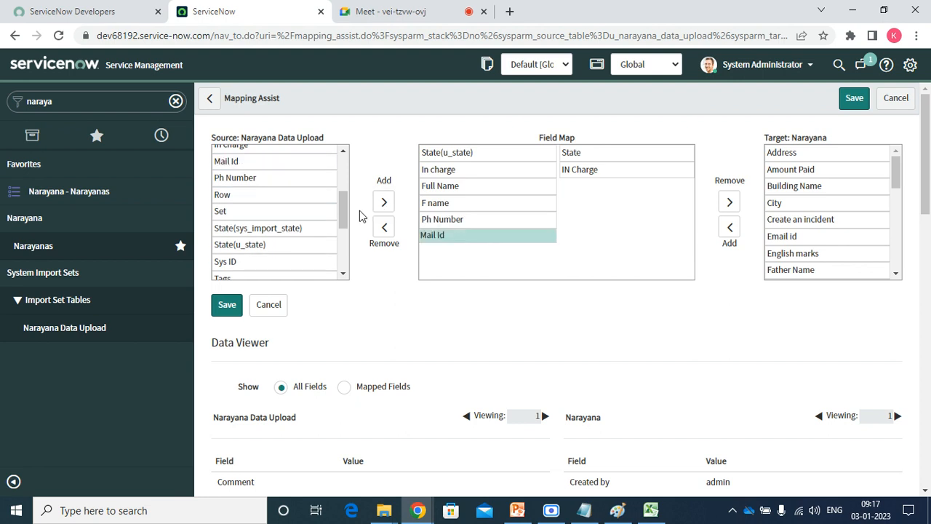
scroll(346, 216, "down", 4)
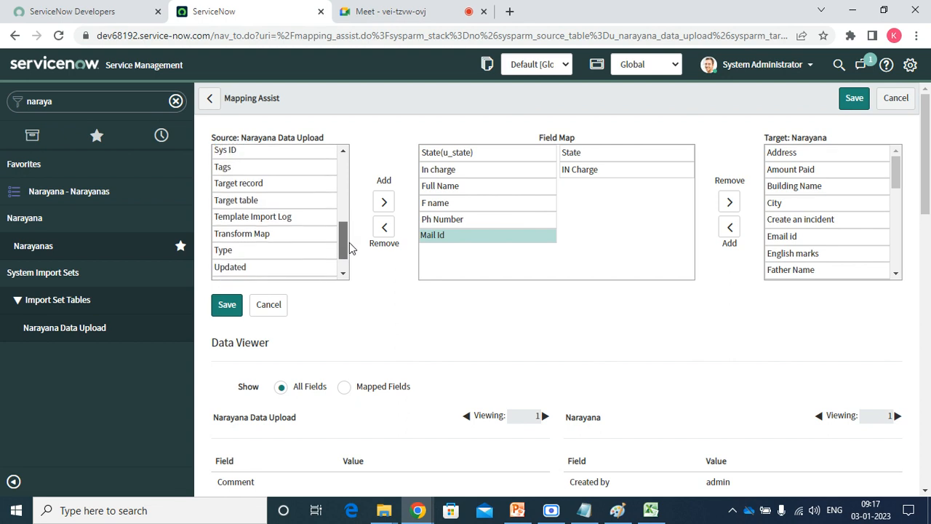
left_click_drag(349, 249, 345, 182)
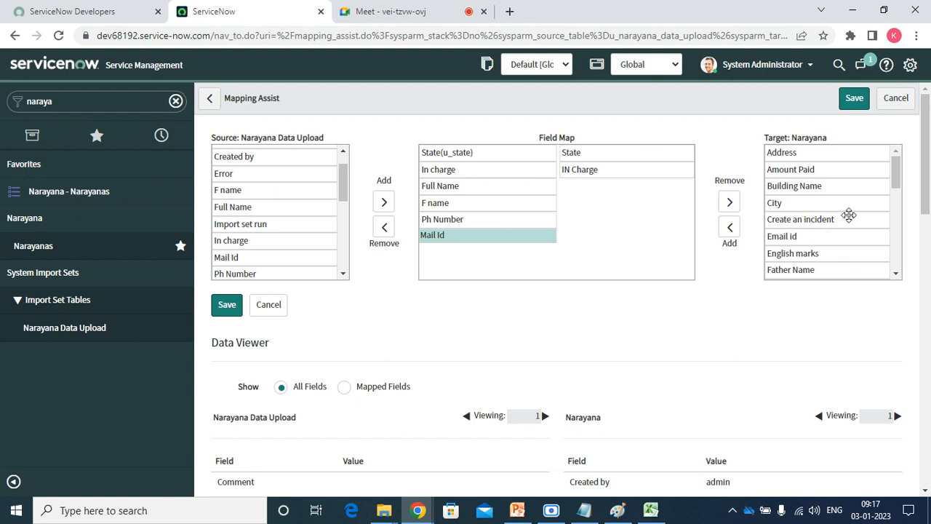
Pair target Name with Full Name and Father Name with F name.
left_click(895, 275)
left_click(896, 275)
left_click(896, 274)
left_click(895, 275)
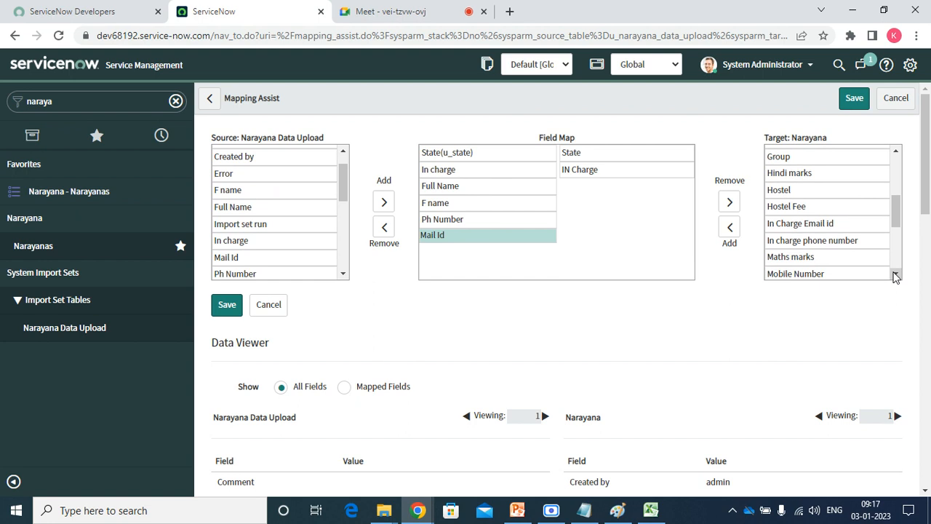
left_click(896, 274)
left_click(896, 274)
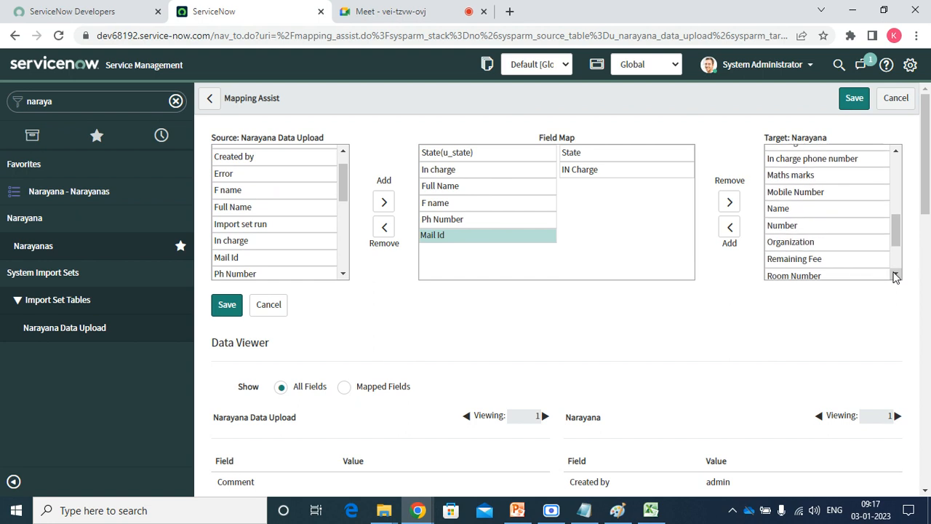
left_click(779, 209)
left_click(732, 227)
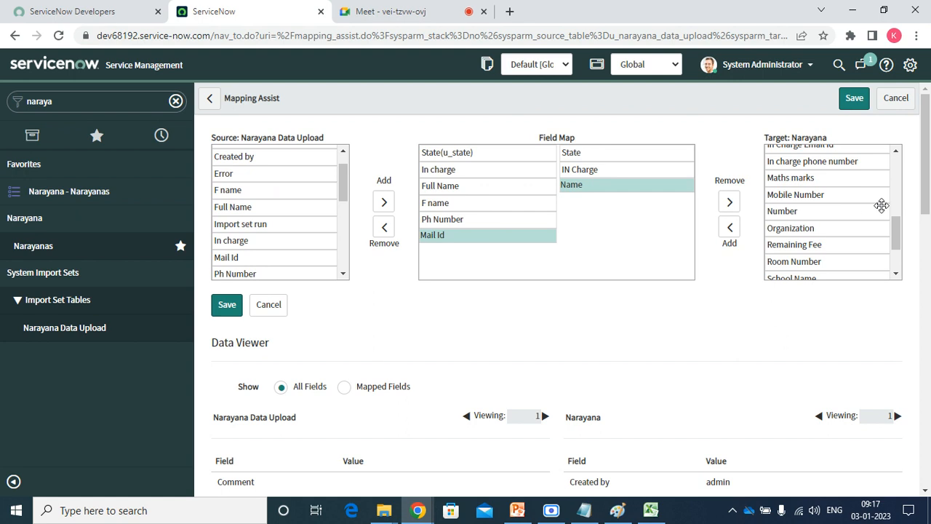
left_click(897, 155)
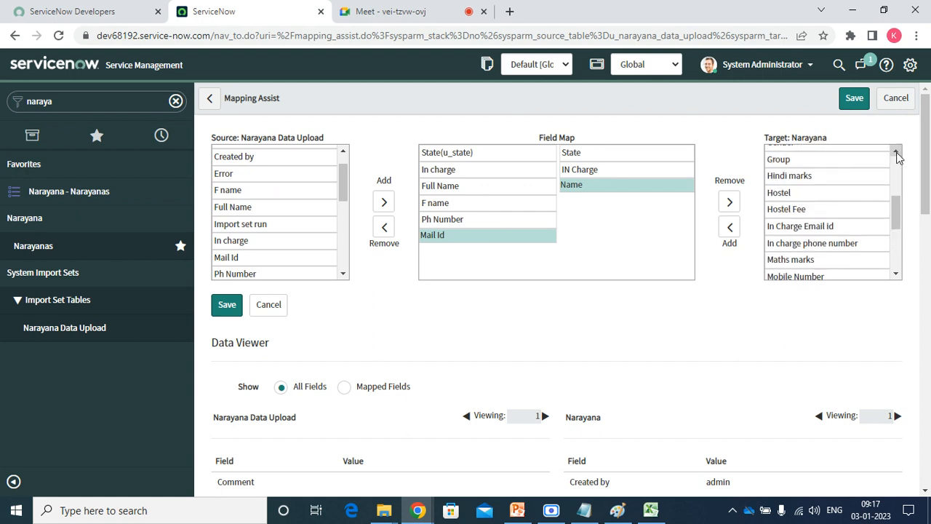
left_click(897, 154)
left_click(898, 154)
left_click(898, 154)
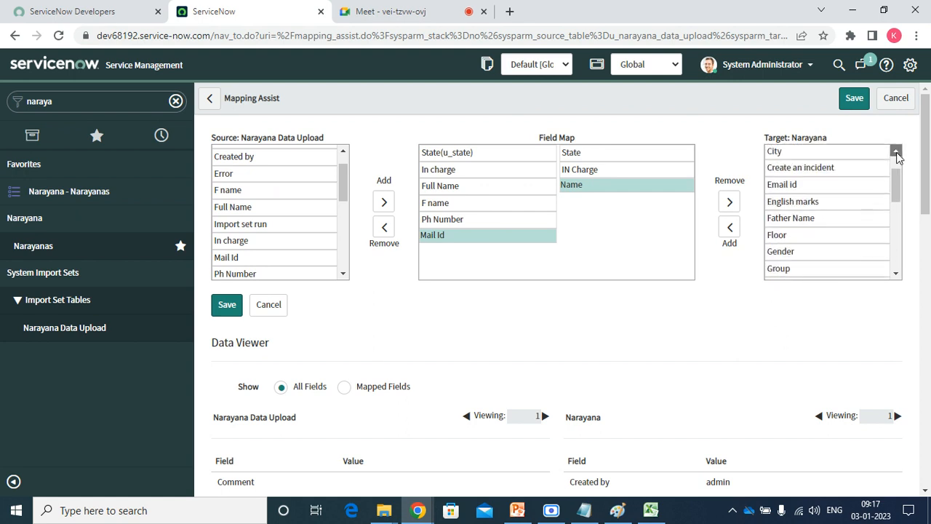
left_click(805, 217)
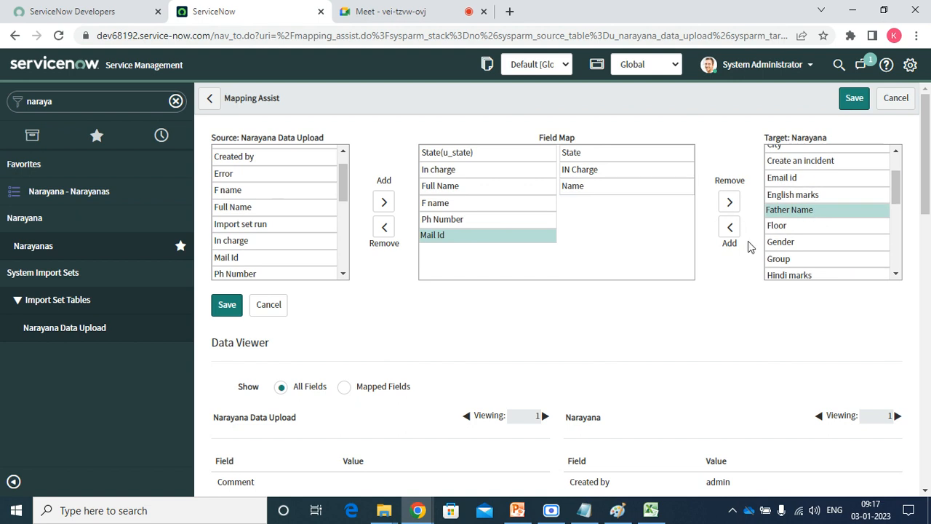
left_click(730, 227)
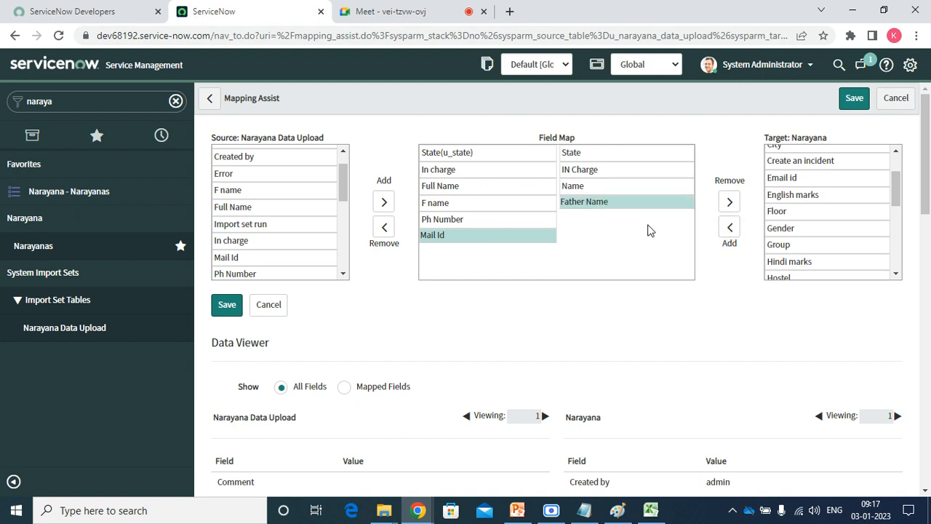
Pair Mobile Number with Ph Number and Email id with Mail Id, then save the mappings.
left_click(896, 274)
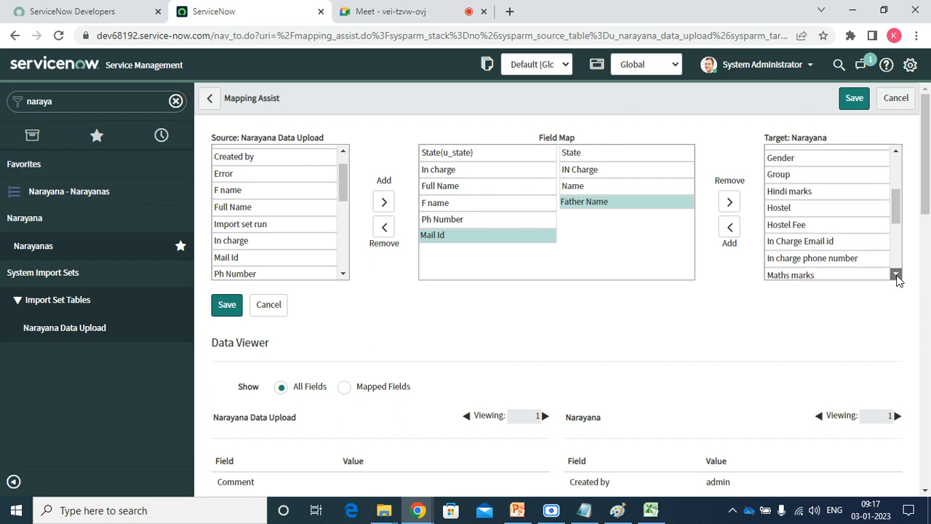
left_click(897, 275)
left_click(896, 274)
left_click(897, 274)
left_click(896, 274)
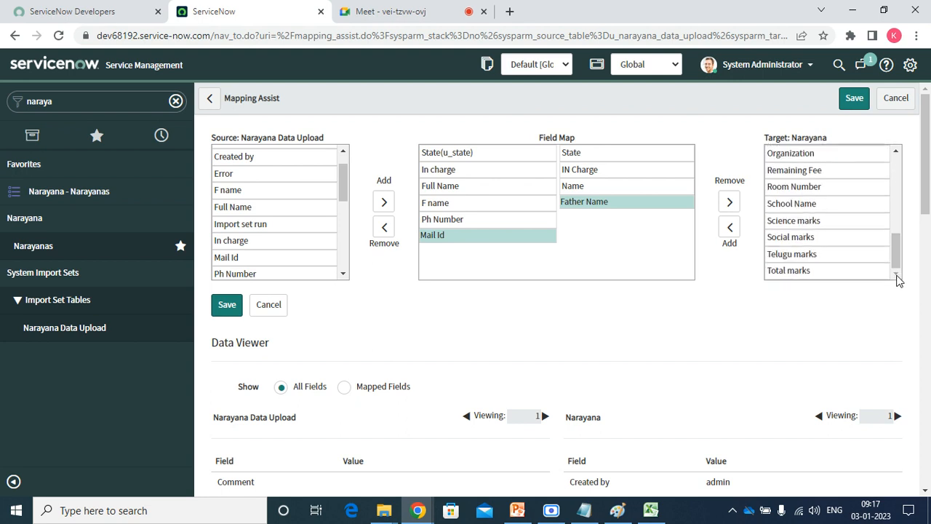
left_click(896, 152)
left_click(896, 153)
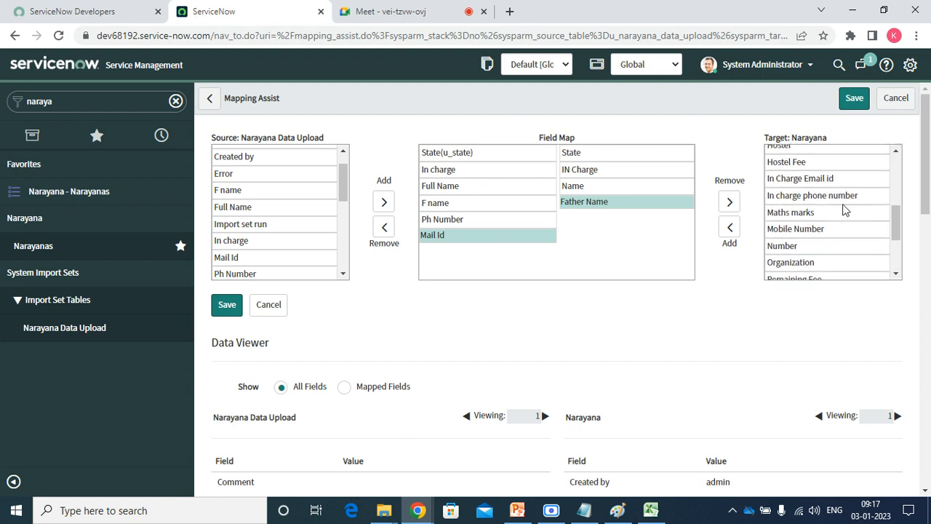
left_click(814, 228)
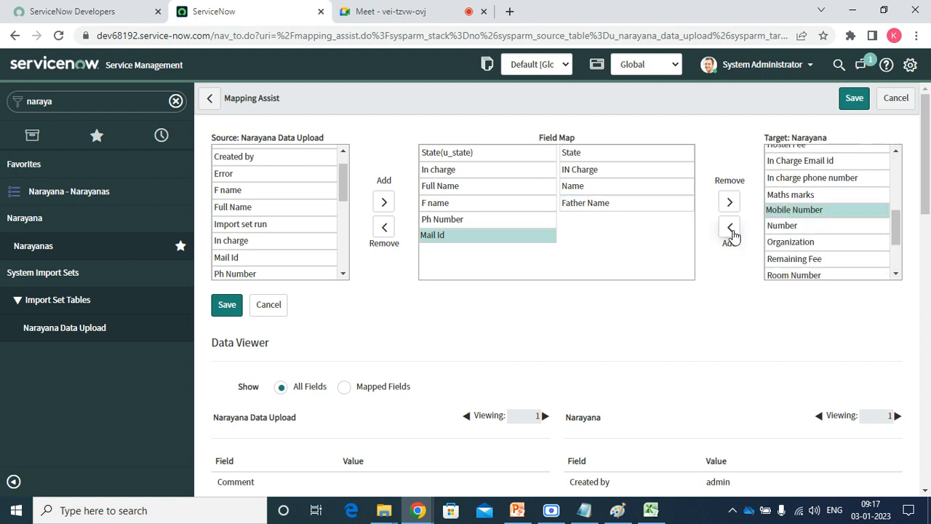
left_click(730, 227)
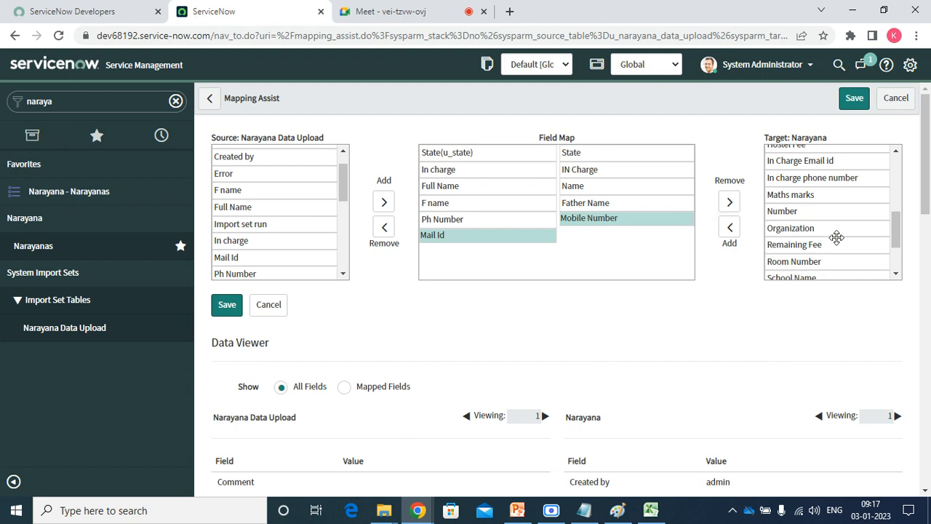
left_click(897, 153)
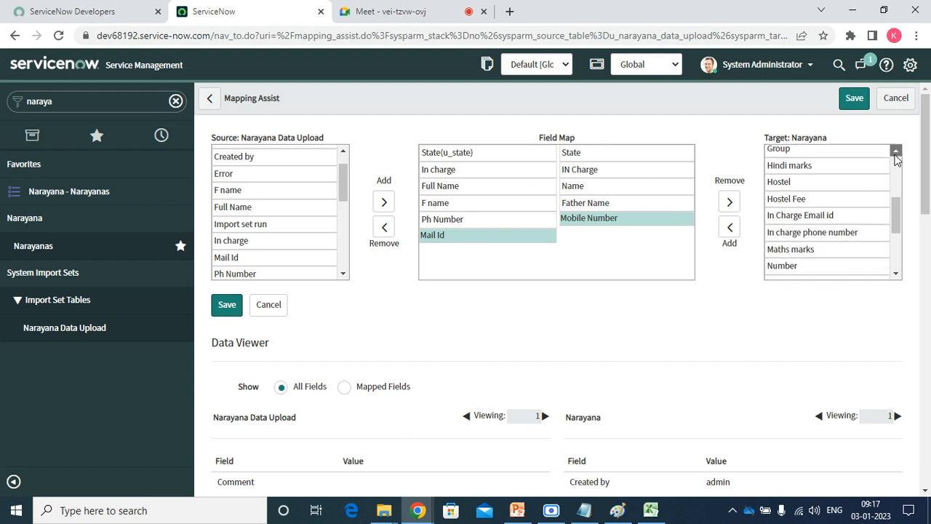
left_click(897, 153)
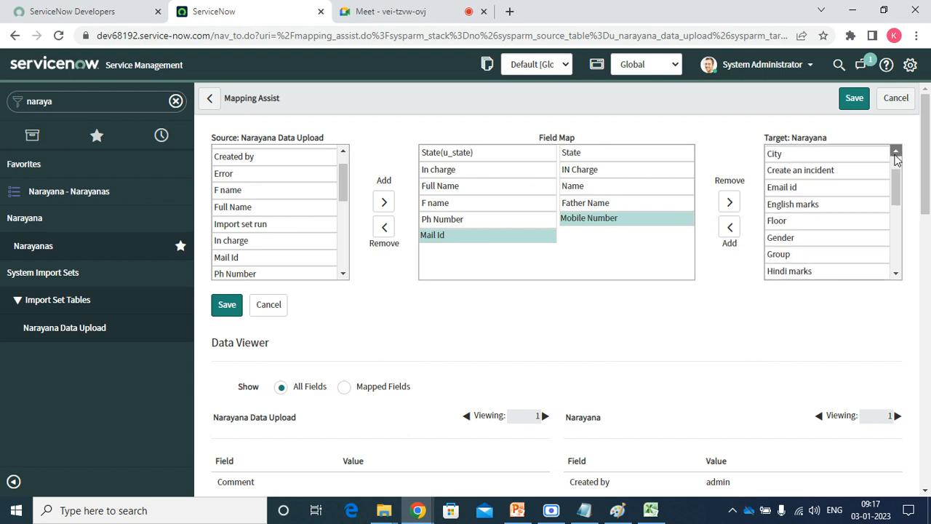
left_click(794, 191)
left_click(730, 227)
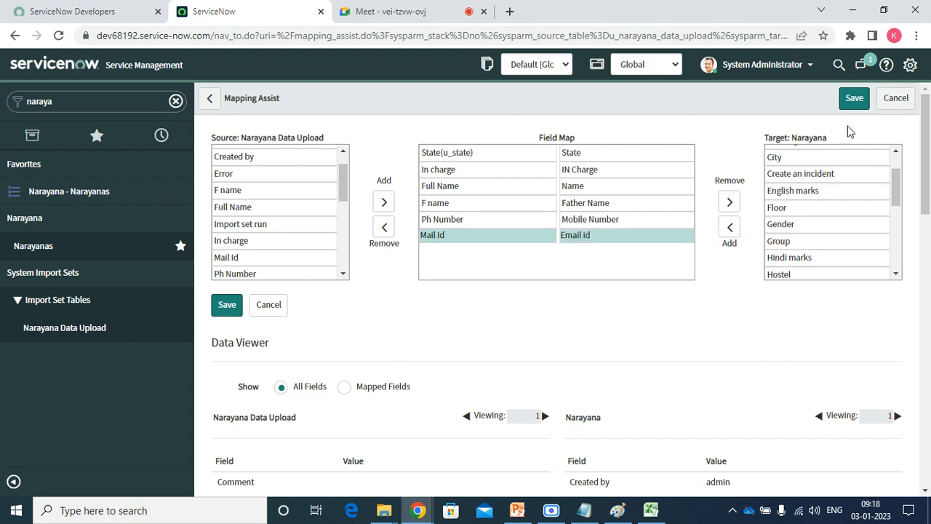
left_click(855, 102)
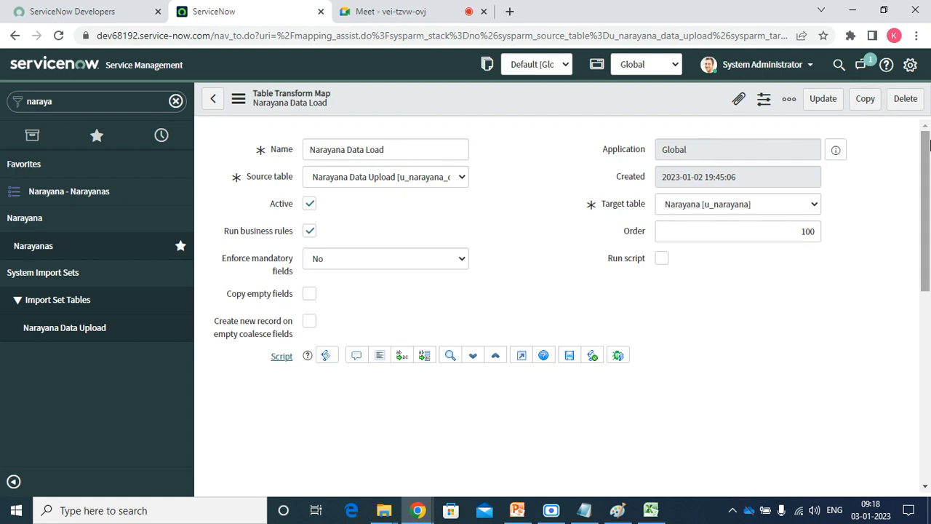
Change the u_full_name field map's choice action from create to ignore.
scroll(895, 291, "down", 5)
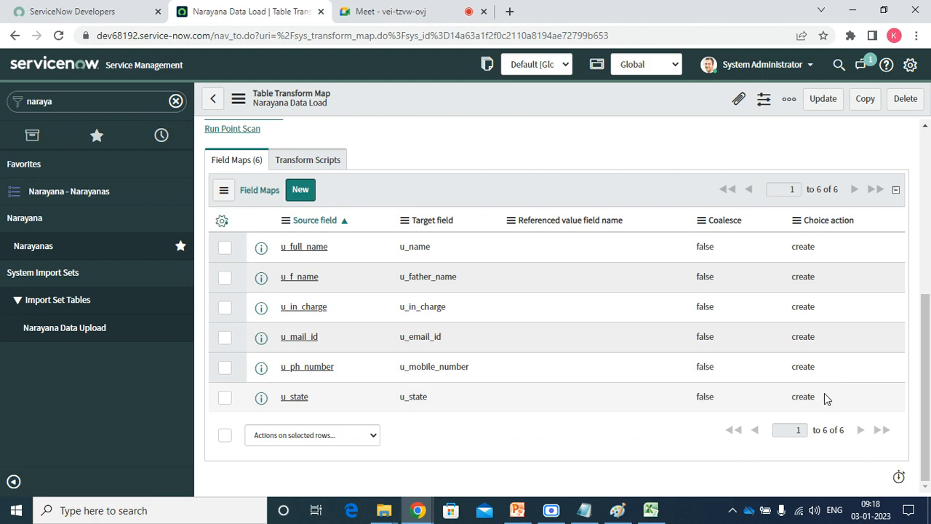
left_click_drag(824, 401, 805, 254)
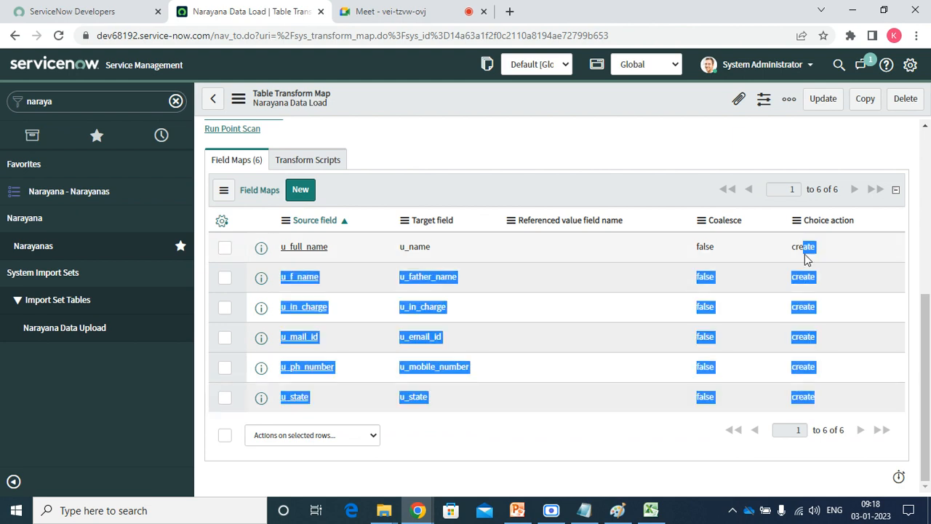
left_click(663, 480)
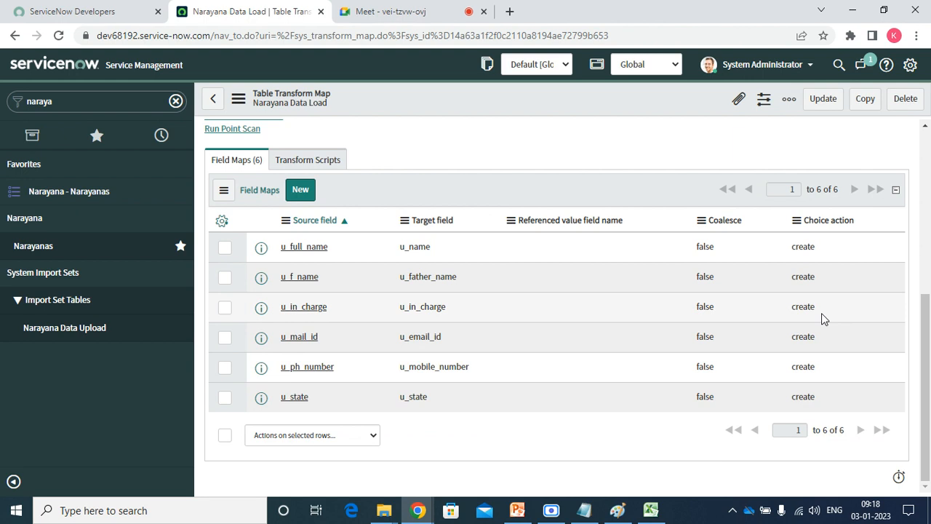
left_click_drag(826, 246, 822, 400)
left_click(820, 251)
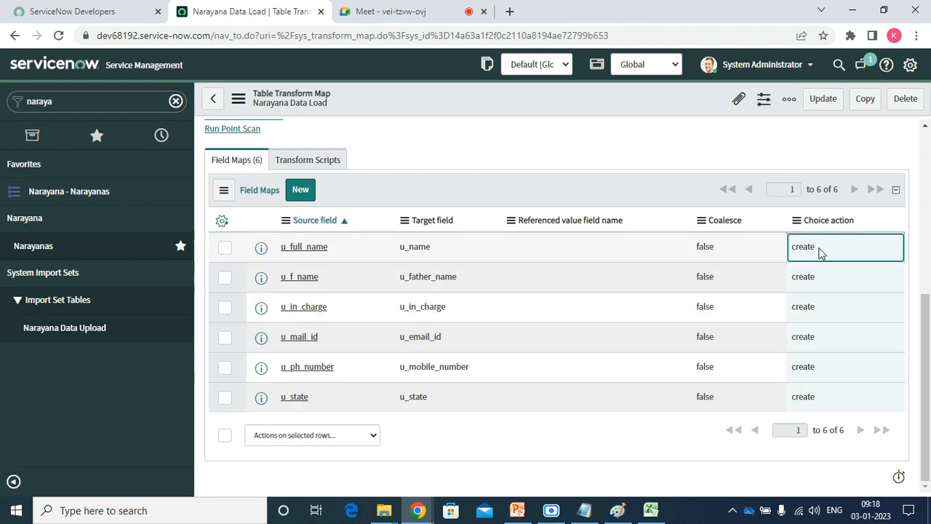
double_click(820, 251)
left_click(820, 251)
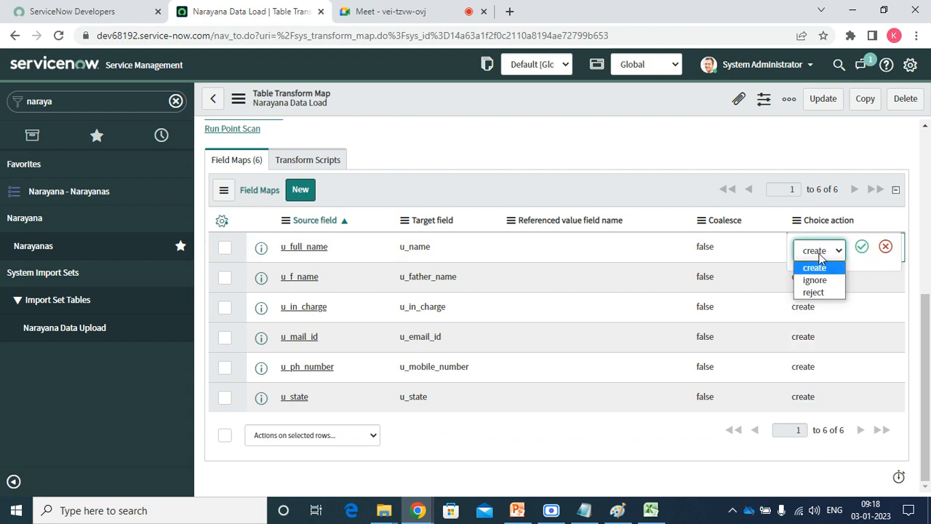
left_click(816, 281)
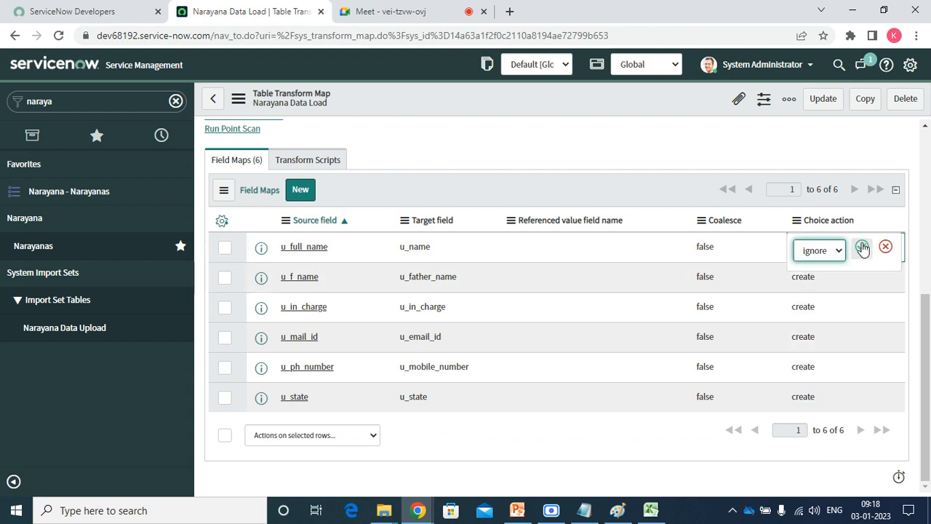
left_click(862, 247)
Refresh the field maps list and open the u_in_charge field map in a new tab.
right_click(647, 191)
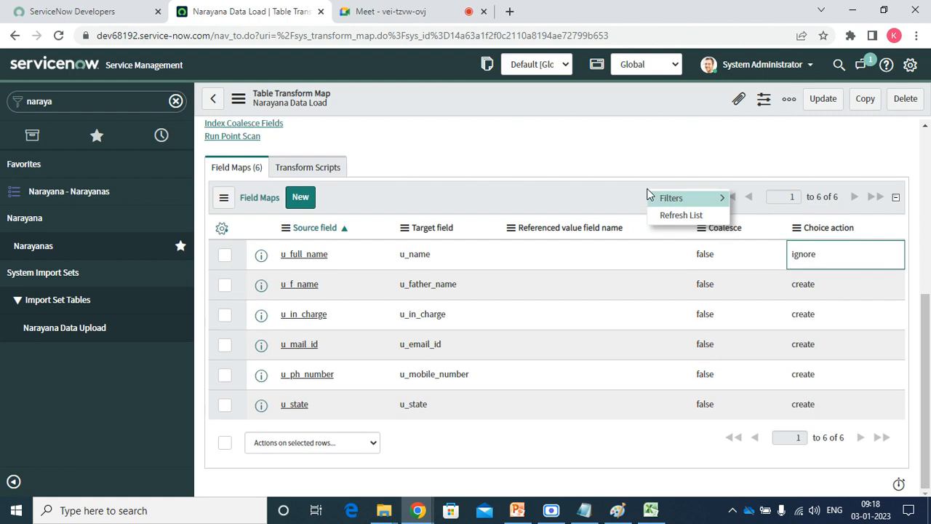
left_click(668, 216)
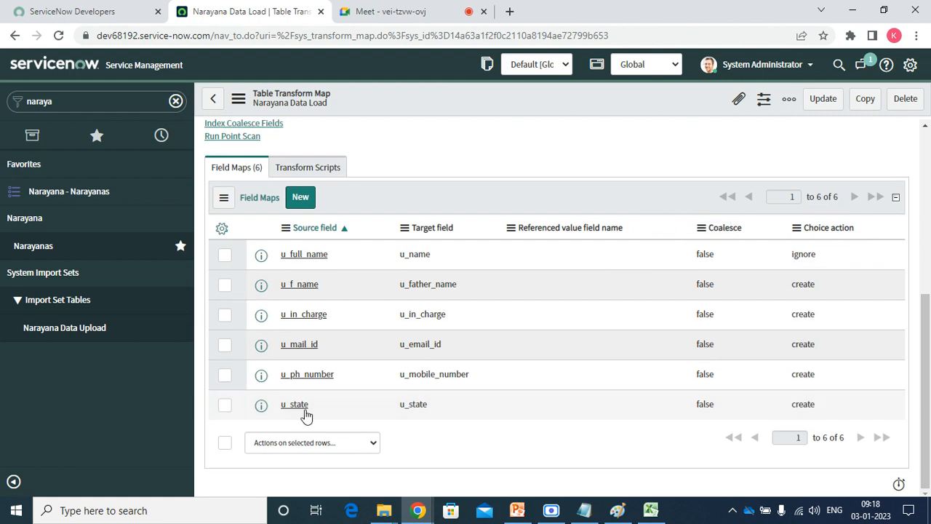
right_click(263, 326)
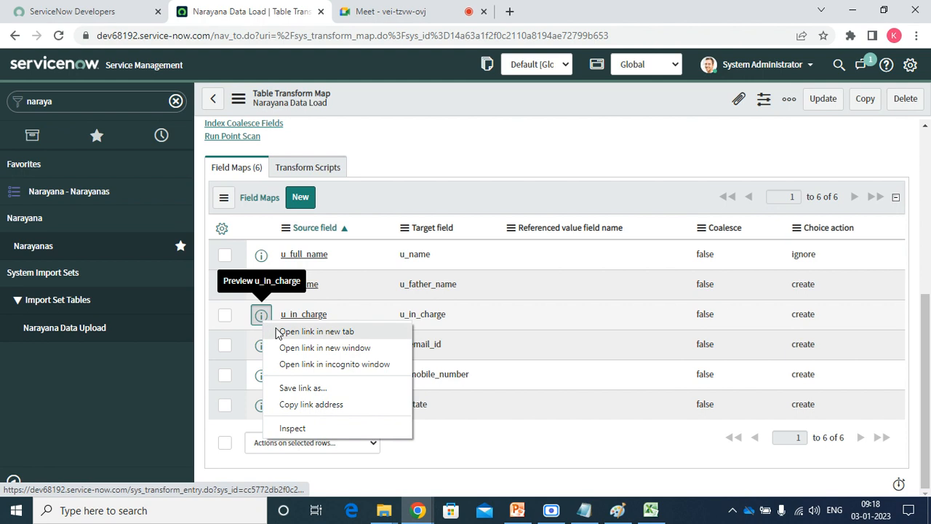
left_click(283, 333)
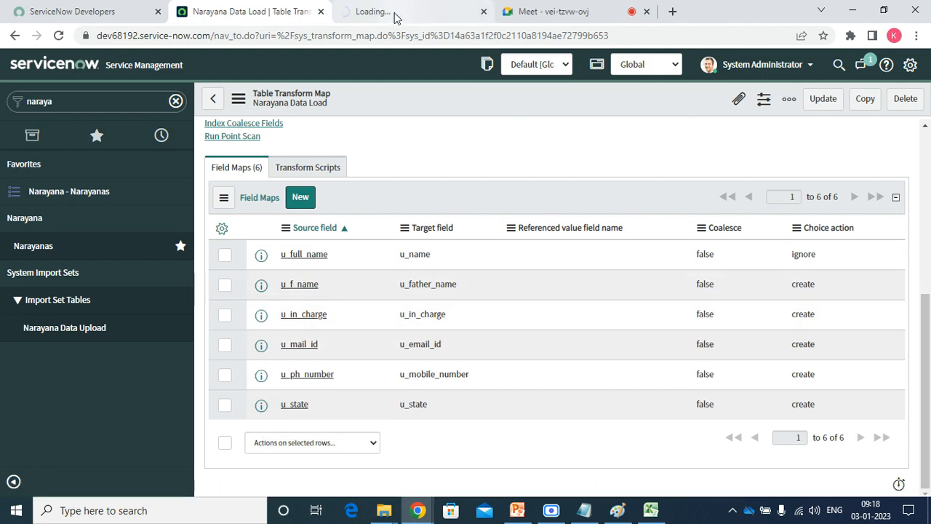
Give the u_in_charge field map choice action Ignore and referenced value field user_id, and save.
left_click(395, 15)
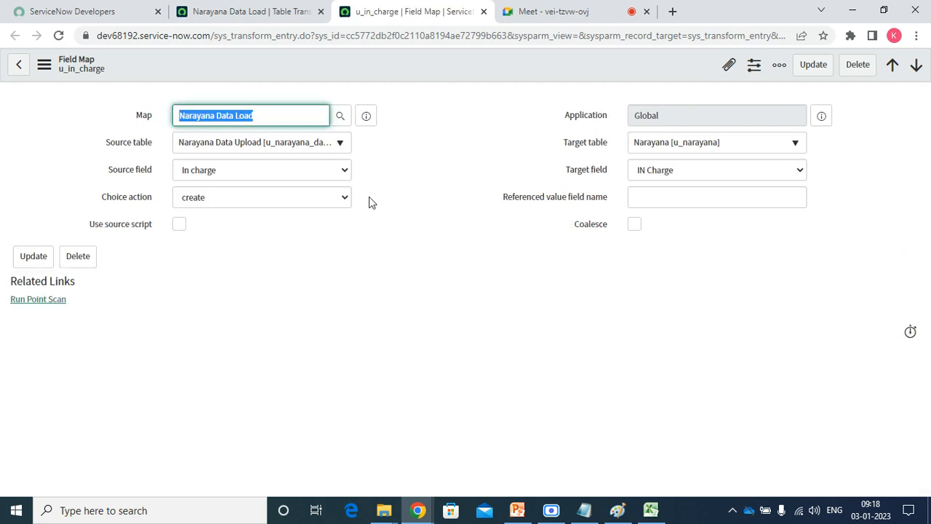
left_click(277, 197)
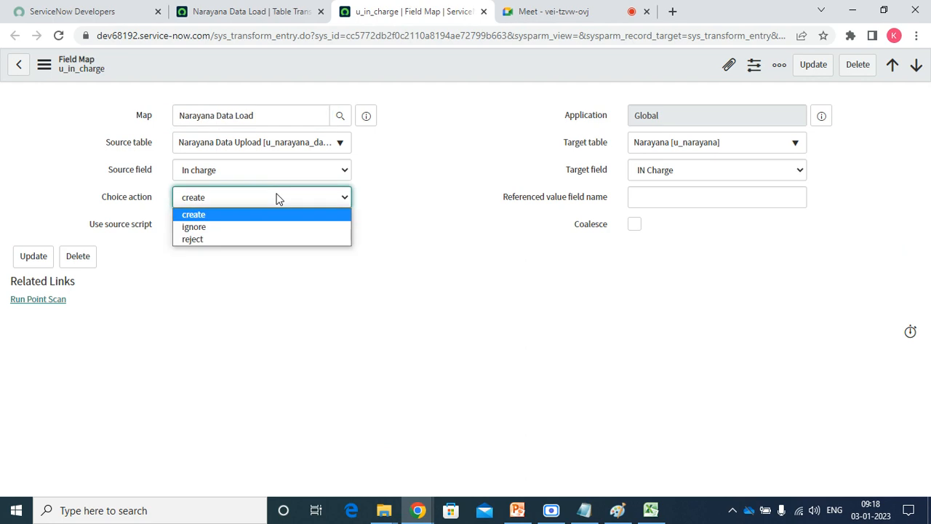
left_click(231, 227)
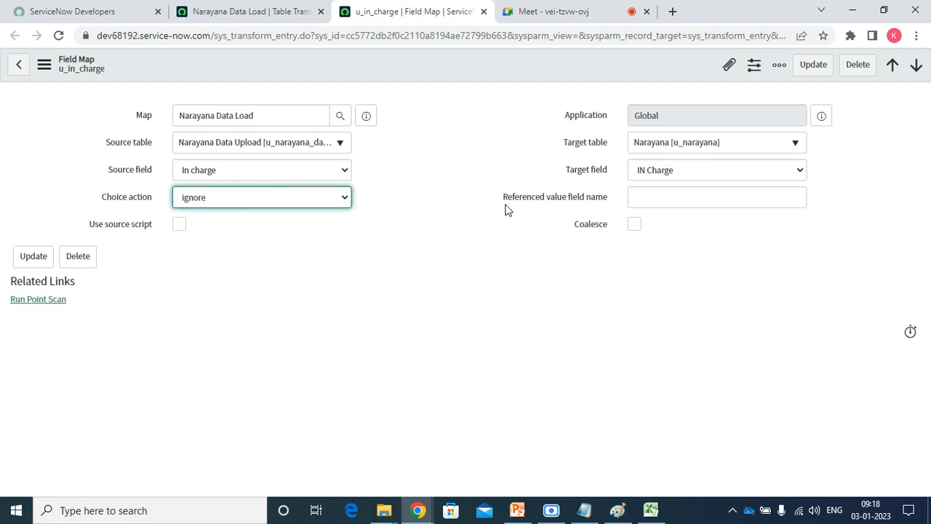
left_click(663, 196)
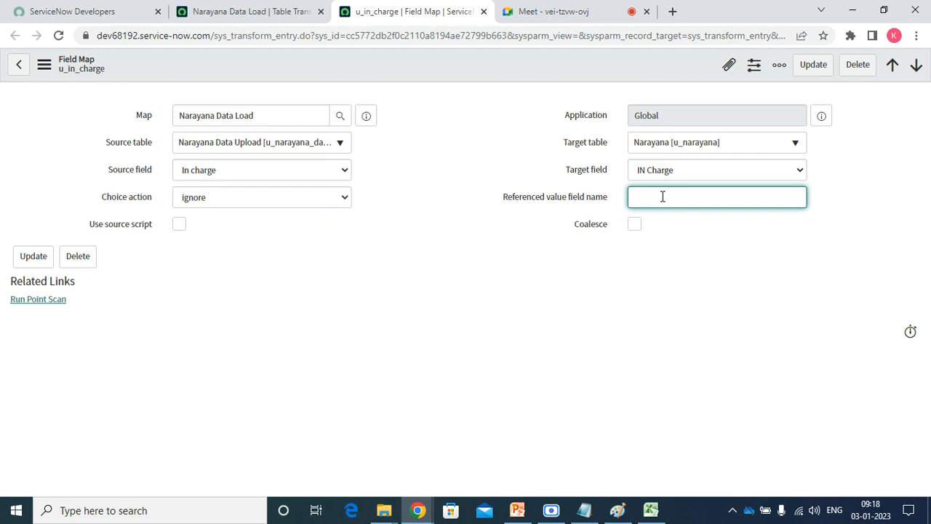
type("user")
type("-i")
type("d")
key("BackSpace")
key("BackSpace")
key("BackSpace")
type("_id")
right_click(511, 72)
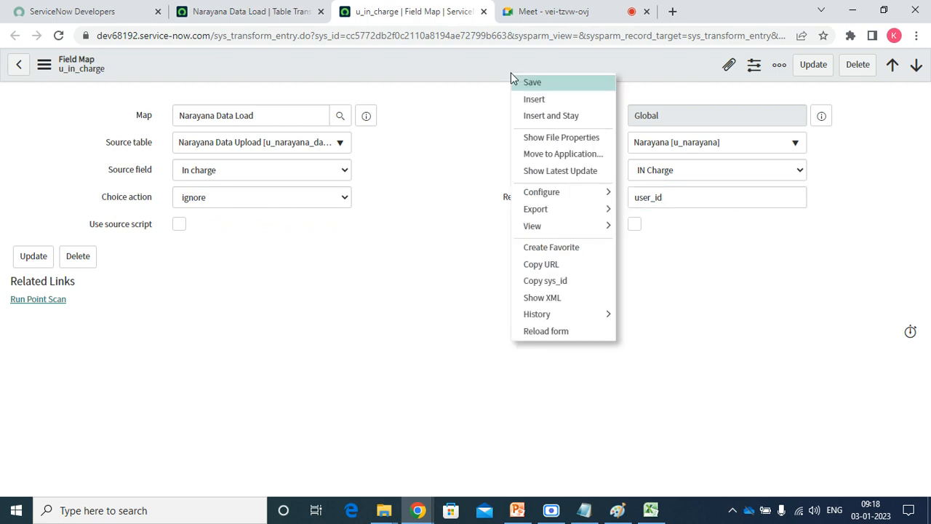
left_click(535, 85)
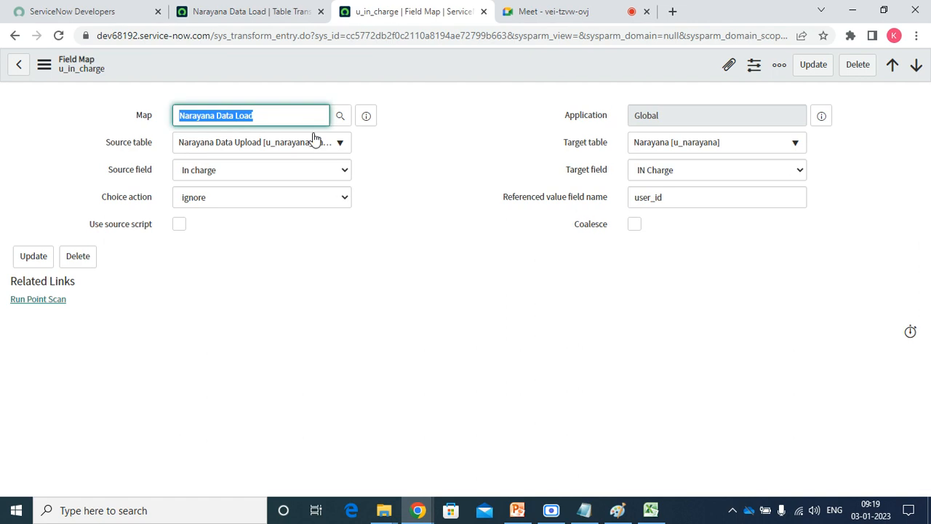
Return to the Narayana Data Load transform map and refresh its field maps list.
left_click(259, 13)
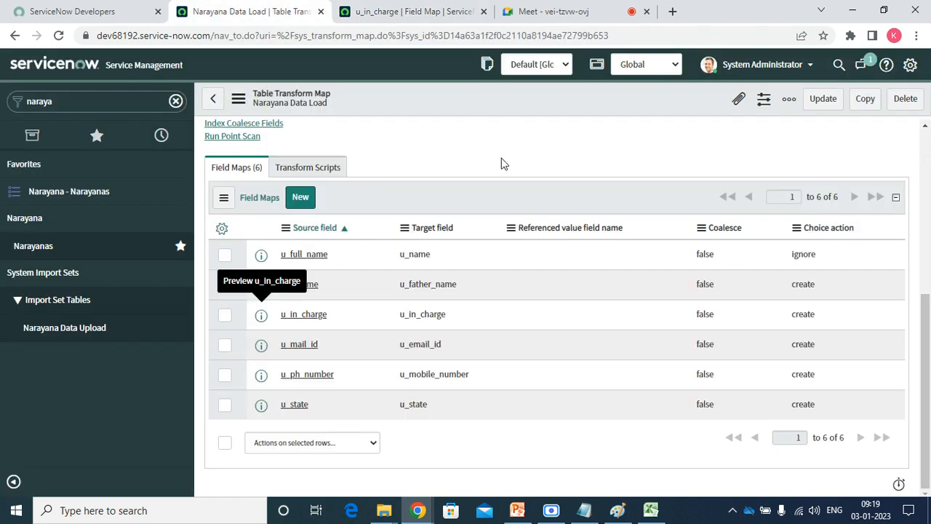
right_click(498, 198)
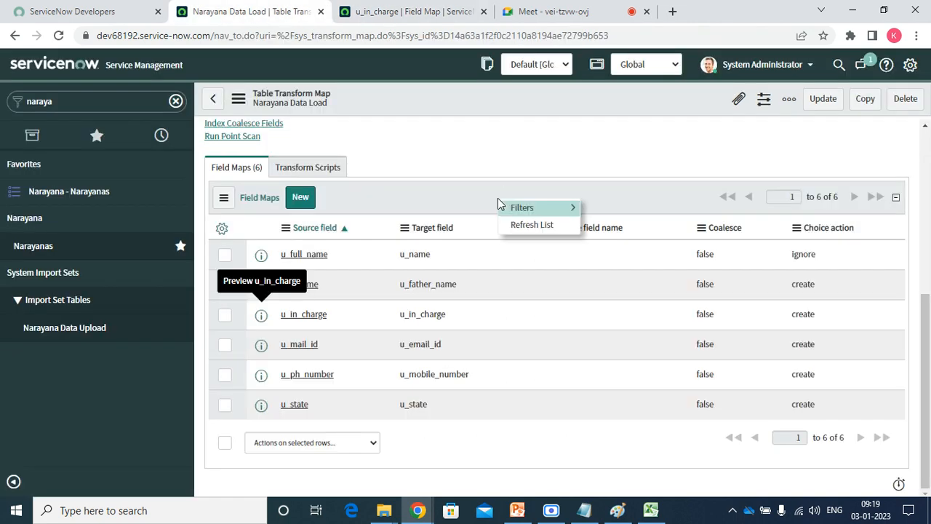
left_click(525, 225)
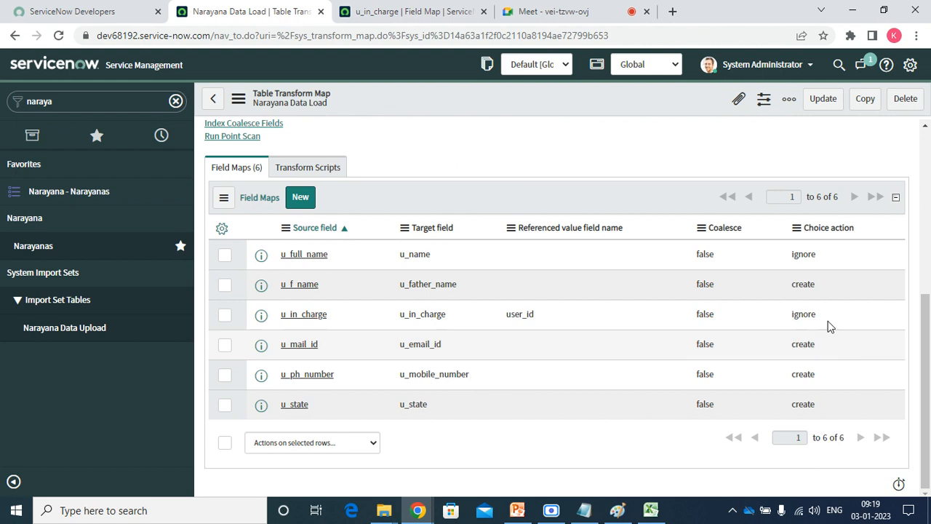
right_click(812, 293)
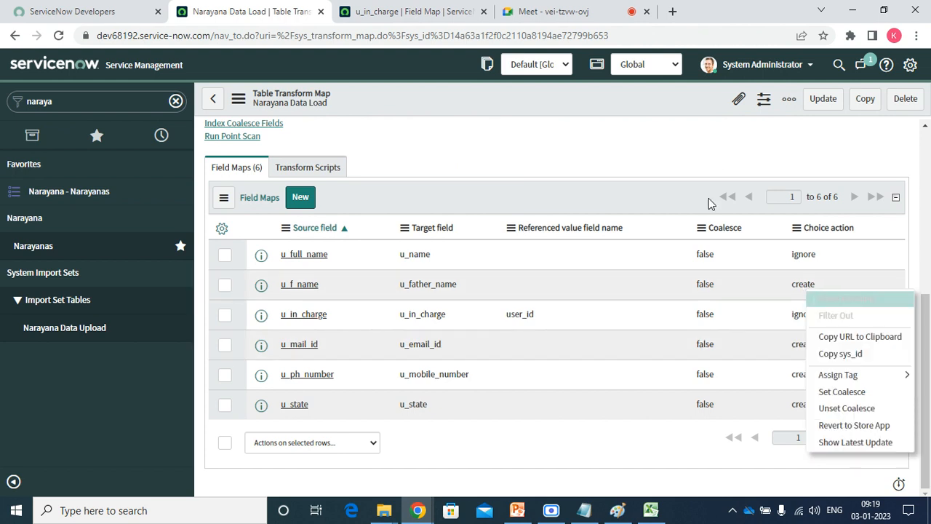
left_click(691, 184)
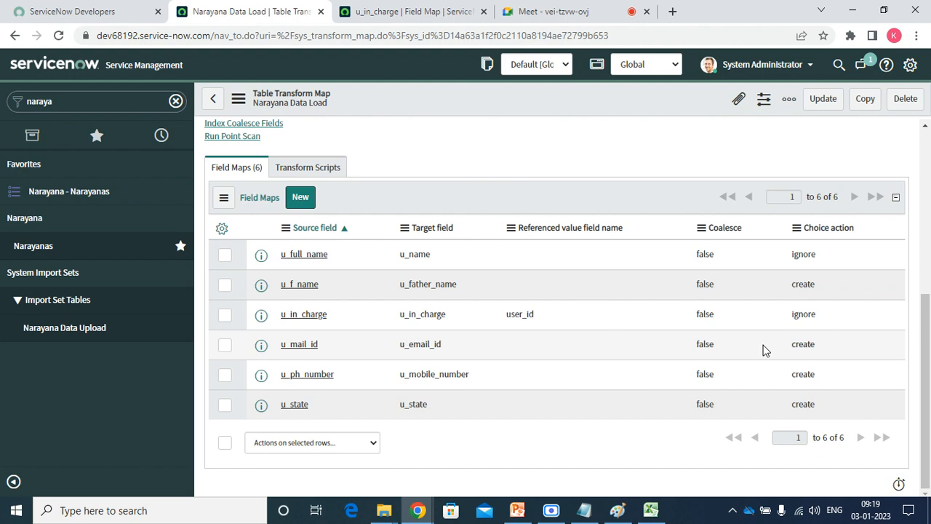
Set the choice action to ignore on all six field maps and refresh the list.
left_click(815, 267)
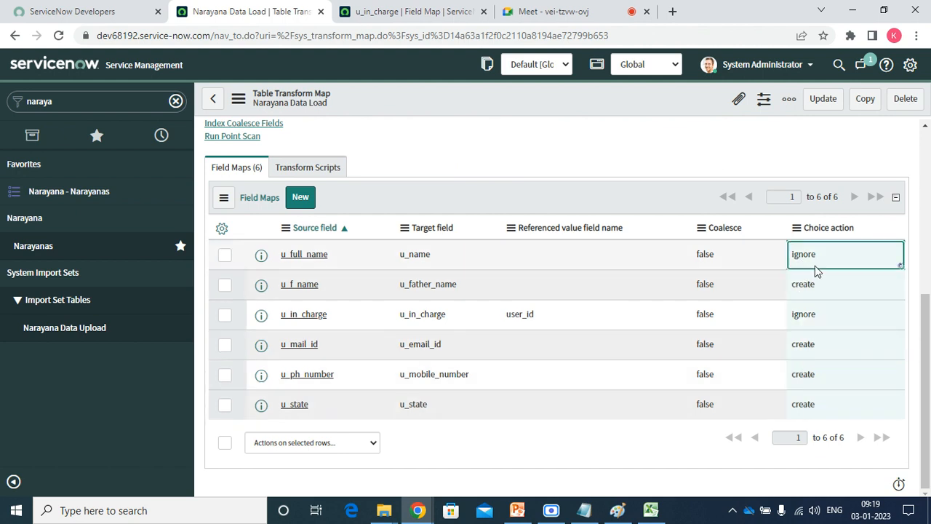
left_click(815, 265)
left_click(814, 263)
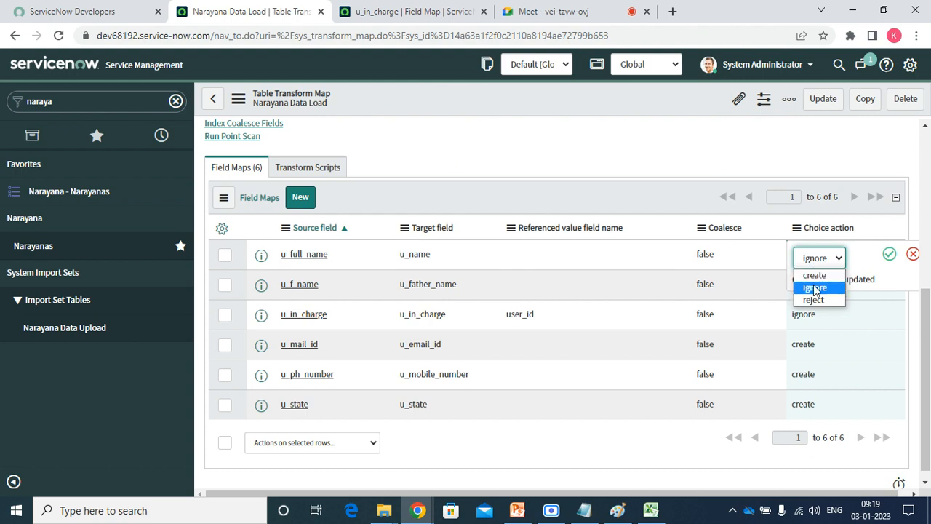
left_click(815, 288)
left_click(889, 254)
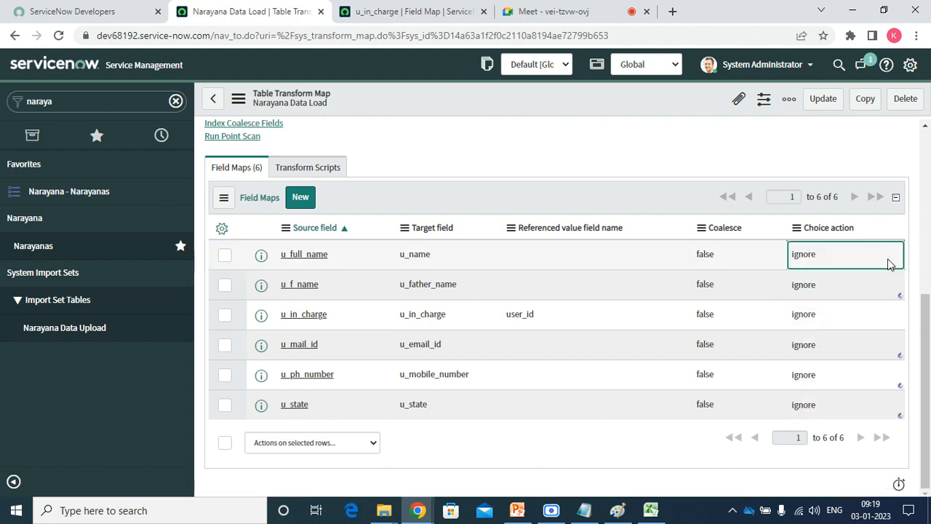
right_click(649, 192)
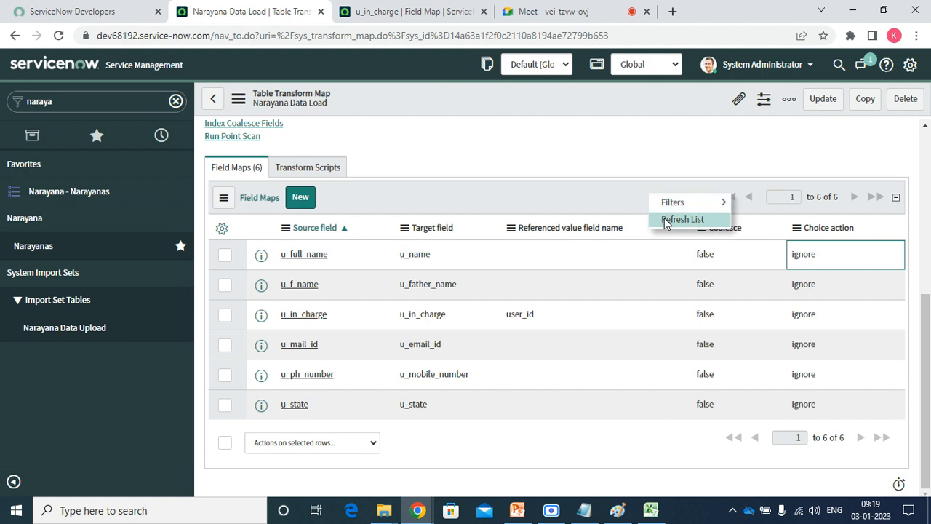
left_click(665, 221)
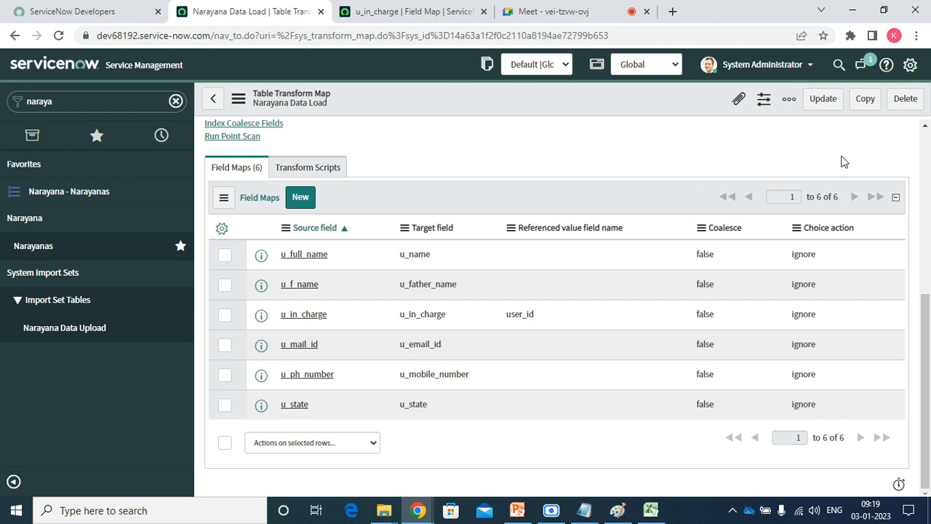
scroll(926, 127, "up", 1)
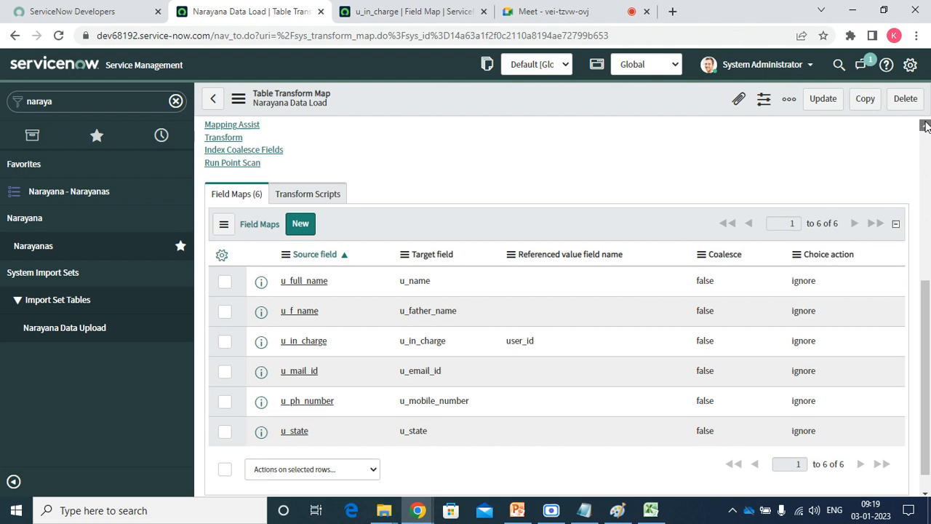
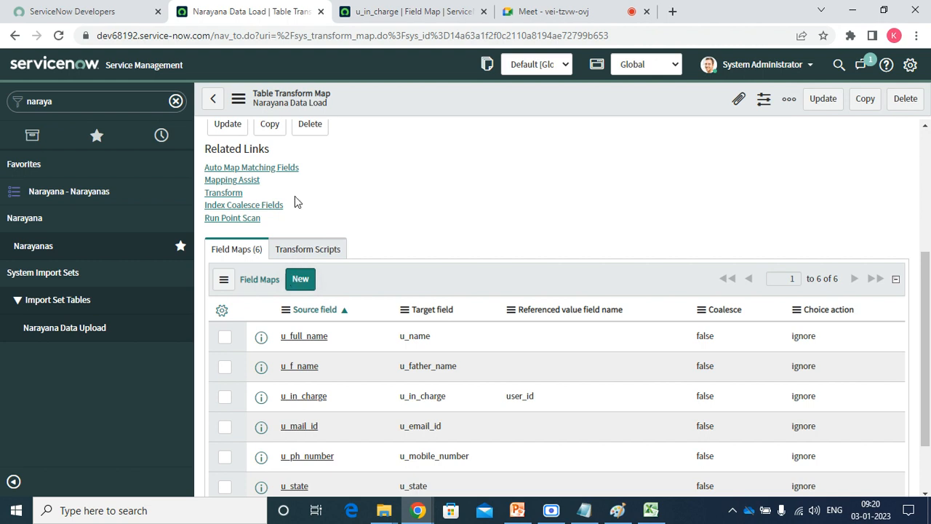
Transform ISET0010001 with the Narayana Data Load map and confirm State Complete, Completion code Success.
left_click(230, 194)
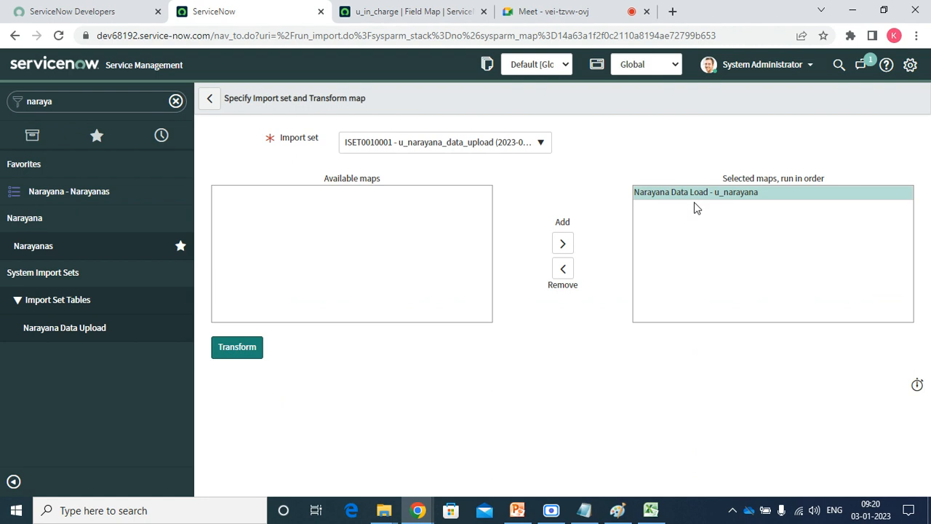
left_click(243, 350)
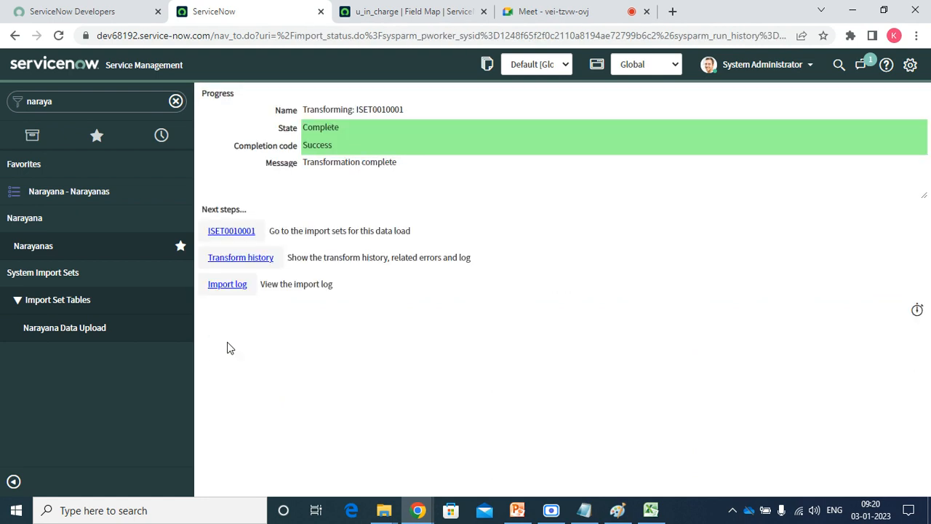
double_click(318, 125)
double_click(313, 144)
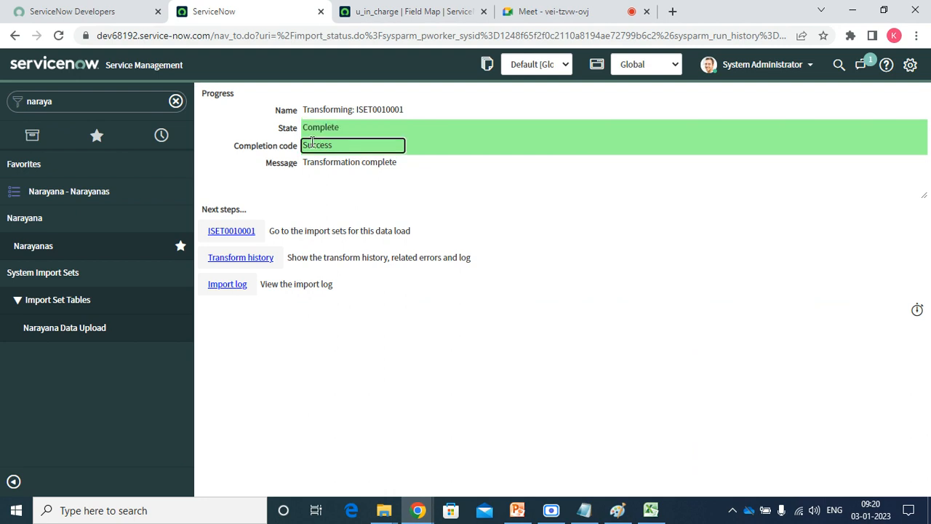
left_click(224, 235)
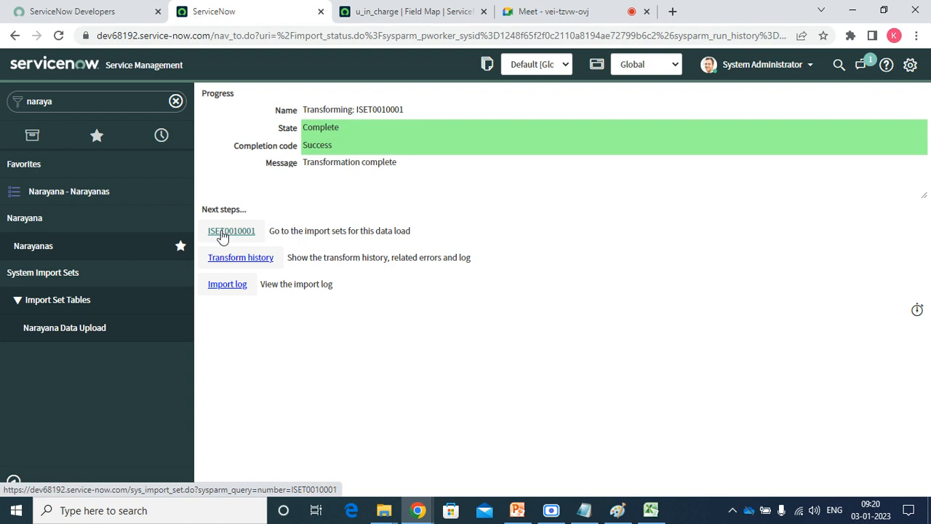
Open import set ISET0010001 and list its import set rows.
left_click(223, 233)
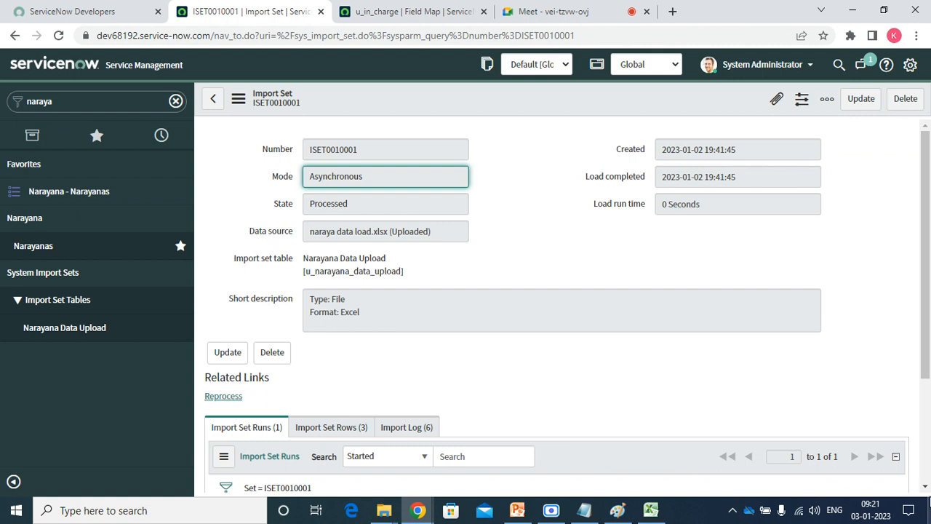
scroll(651, 408, "down", 2)
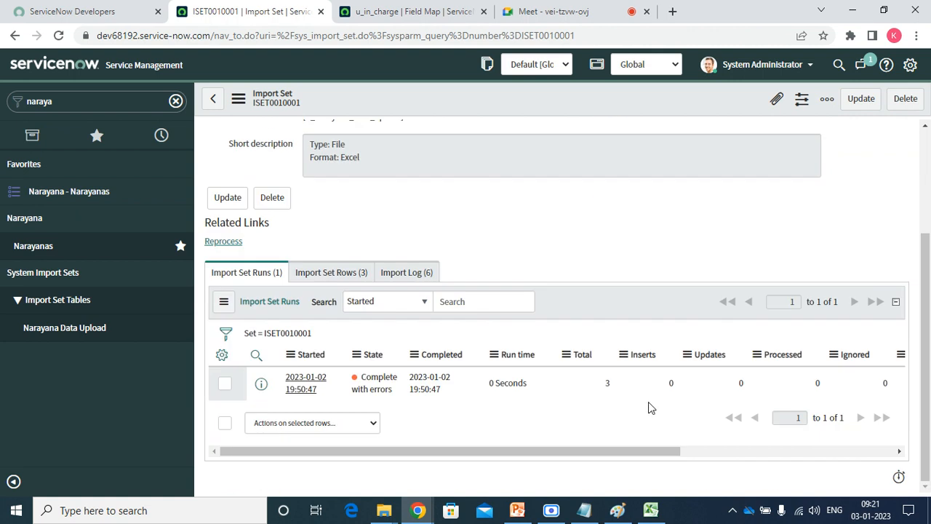
right_click(261, 384)
key("Escape")
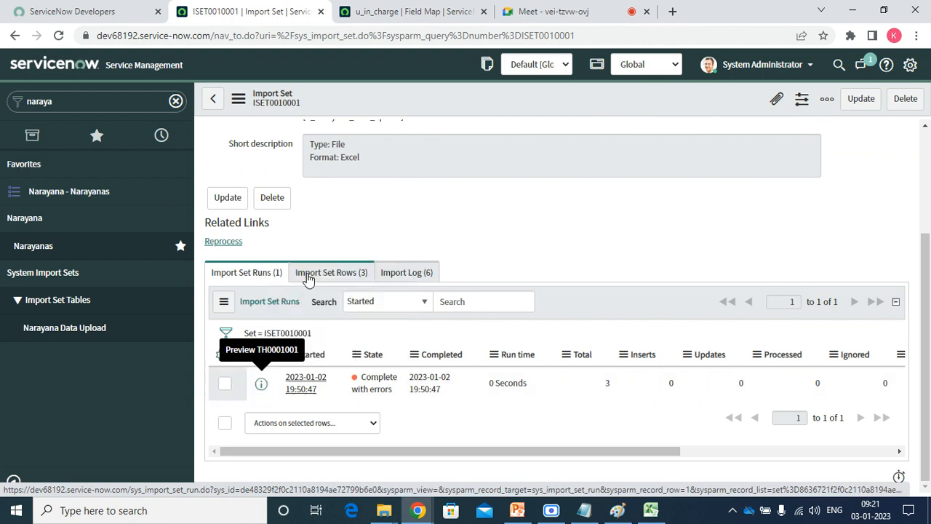
left_click(312, 276)
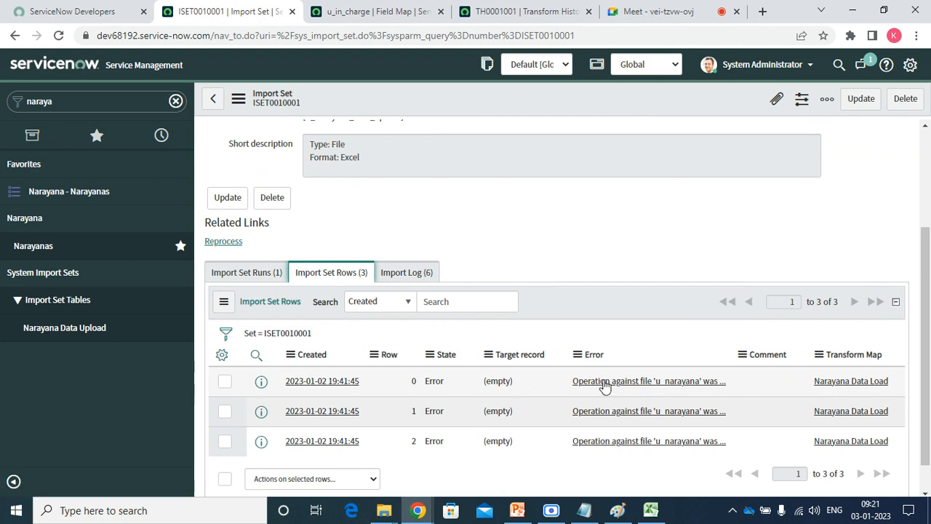
Review row 0's error and the TH0001001 transform history, then open the Narayanas list.
left_click(603, 386)
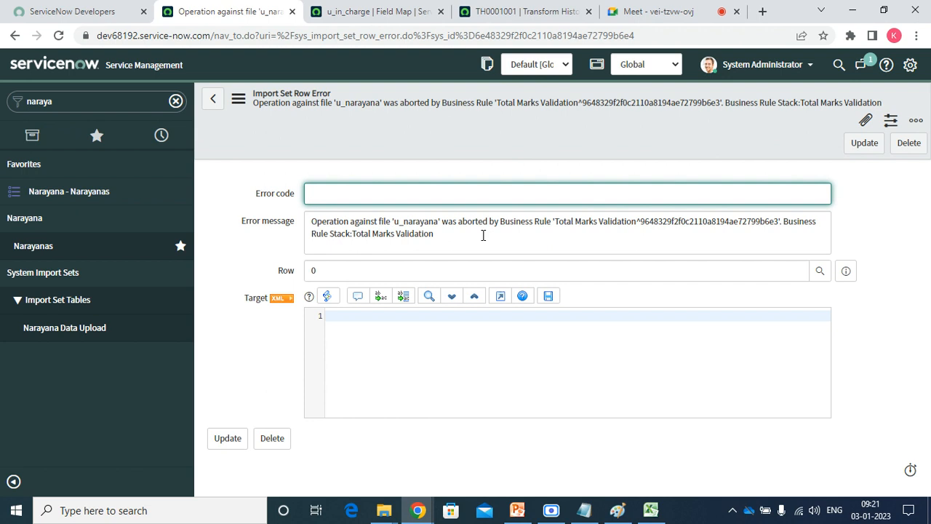
left_click(511, 11)
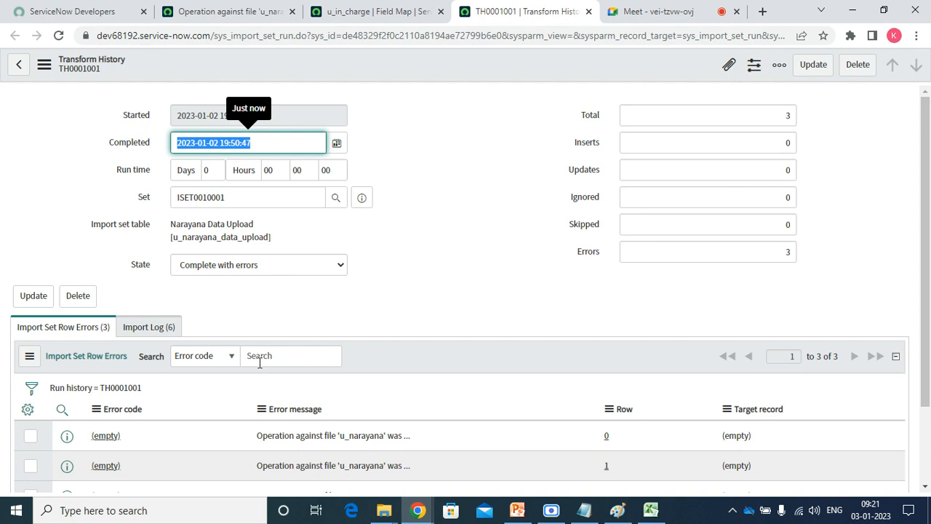
left_click(249, 7)
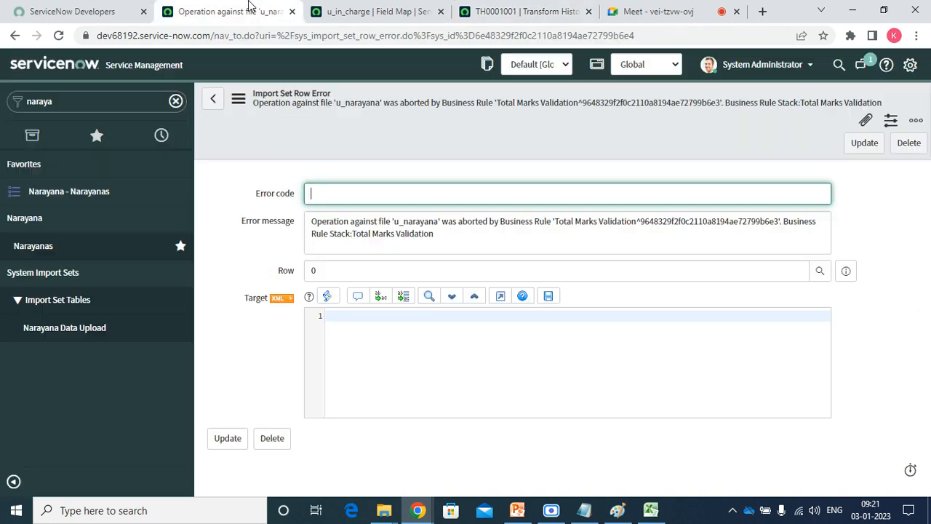
left_click(85, 192)
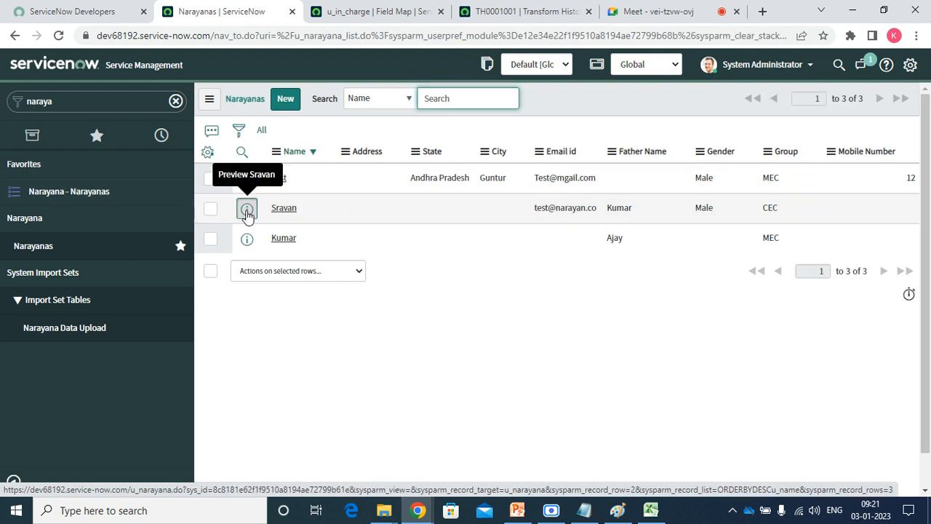
From a Narayana record opened in a new tab, open the table's Total Marks Validation business rule.
right_click(248, 211)
left_click(276, 220)
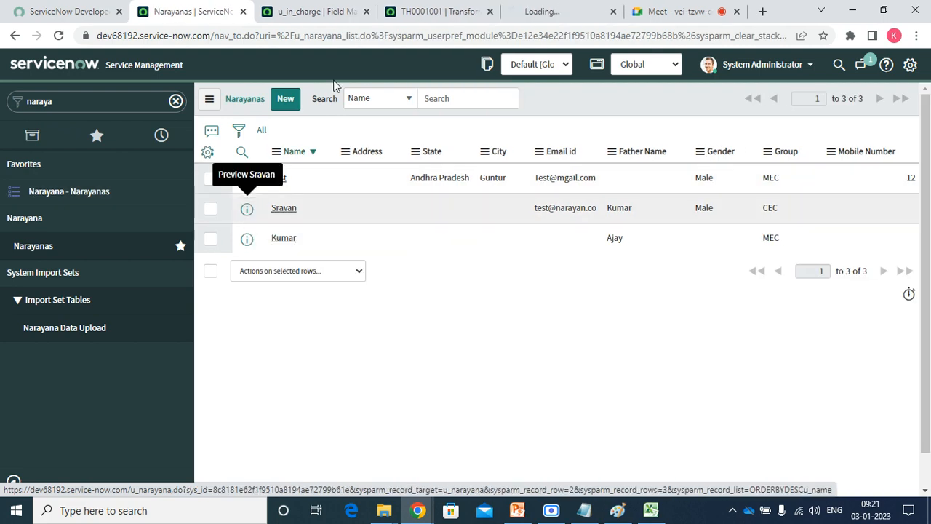
left_click(556, 13)
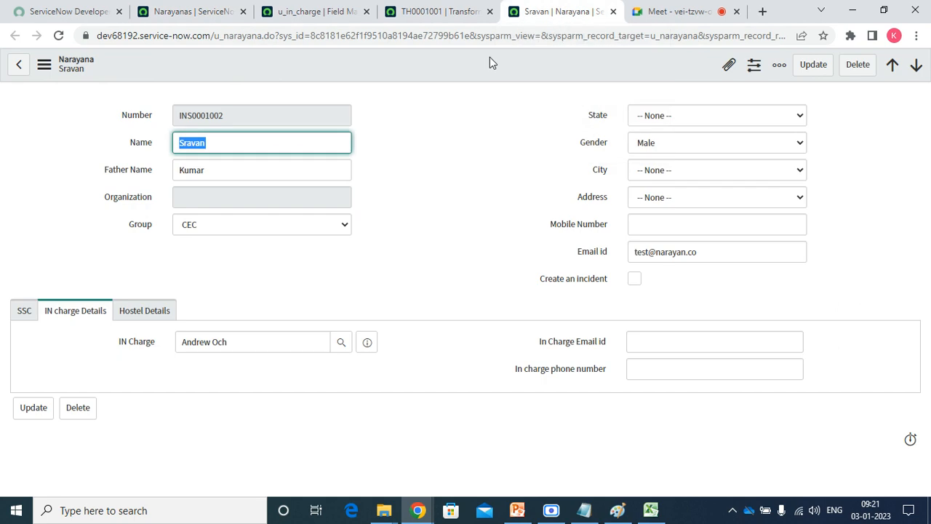
right_click(485, 60)
mouse_move(531, 115)
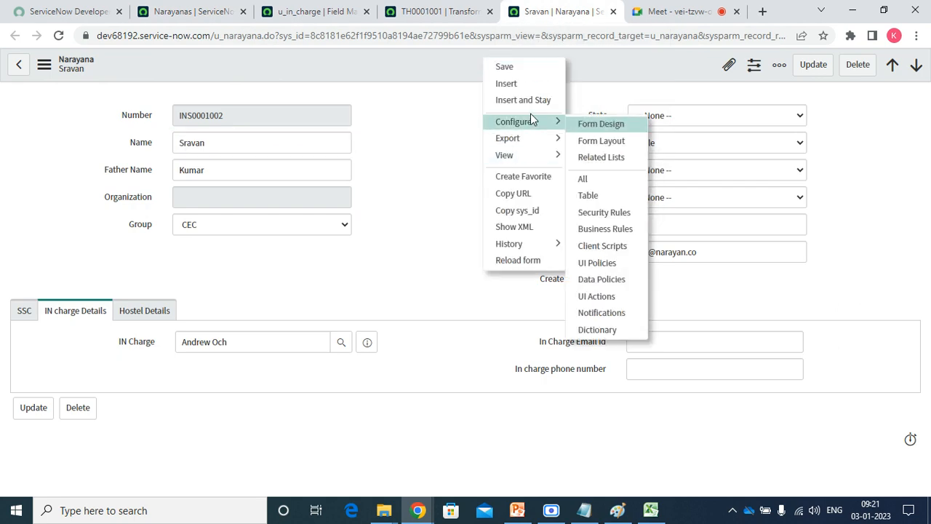
left_click(604, 229)
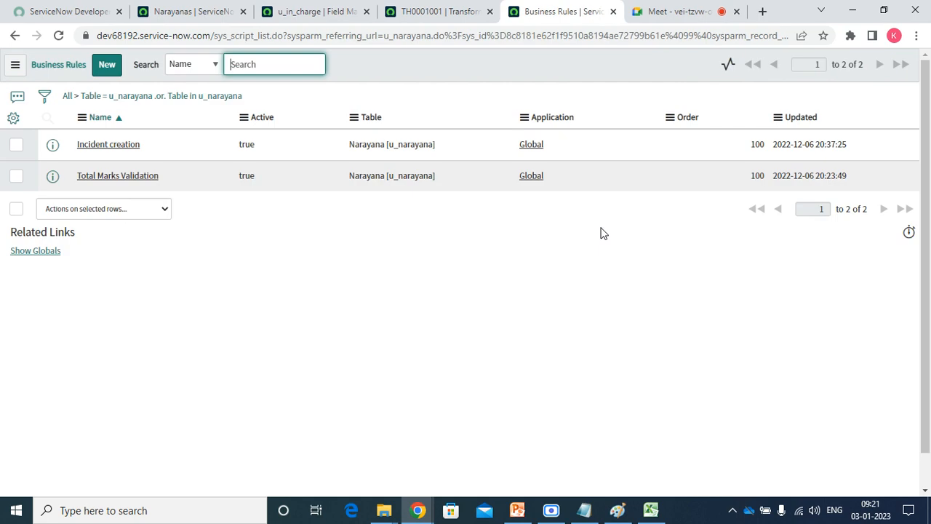
left_click(140, 178)
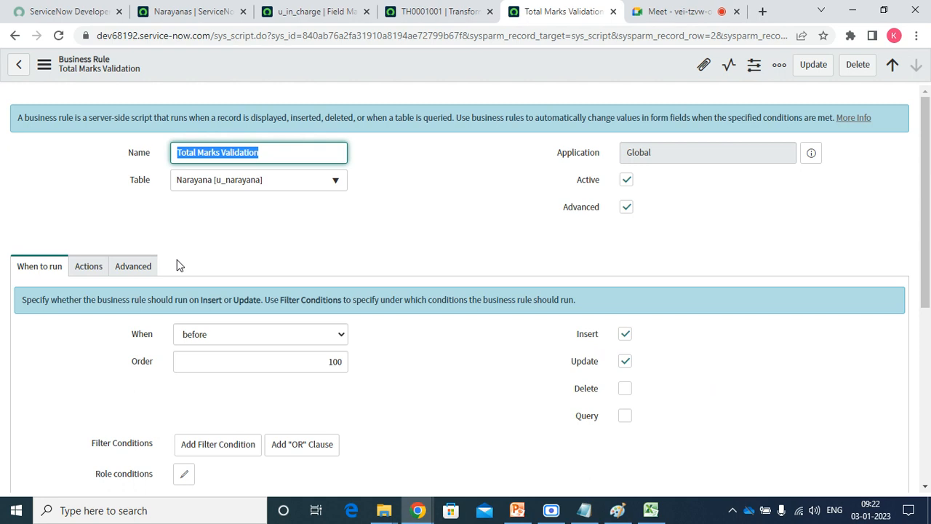
On the Advanced tab, change line 14's condition to if(total<600||total=='').
left_click(134, 267)
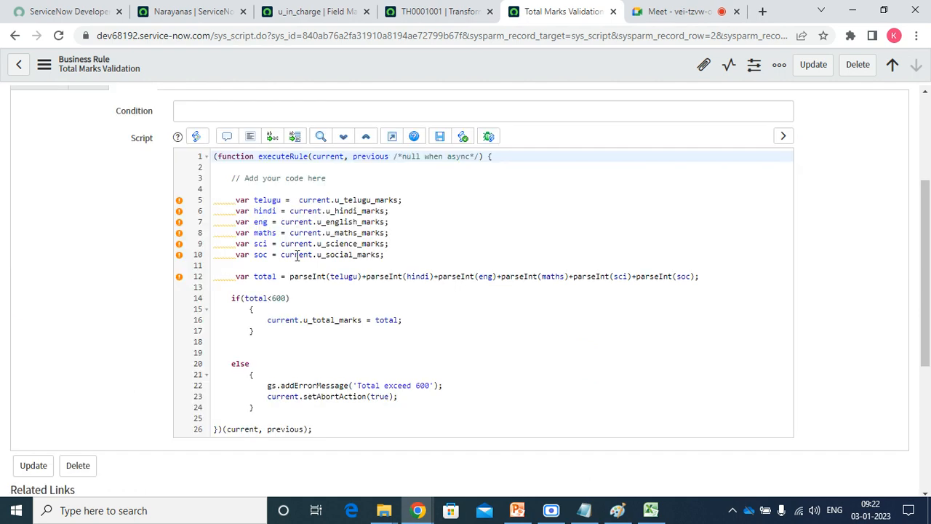
left_click(467, 300)
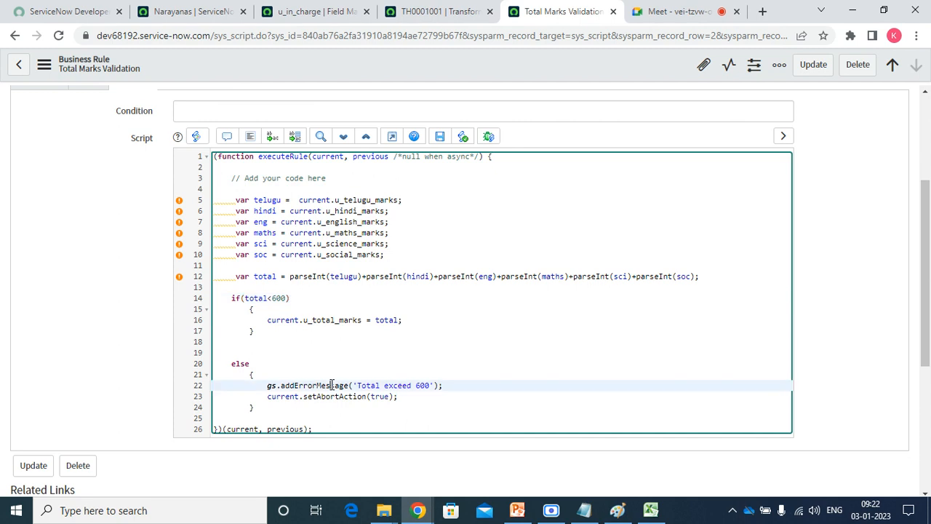
double_click(332, 385)
left_click(255, 364)
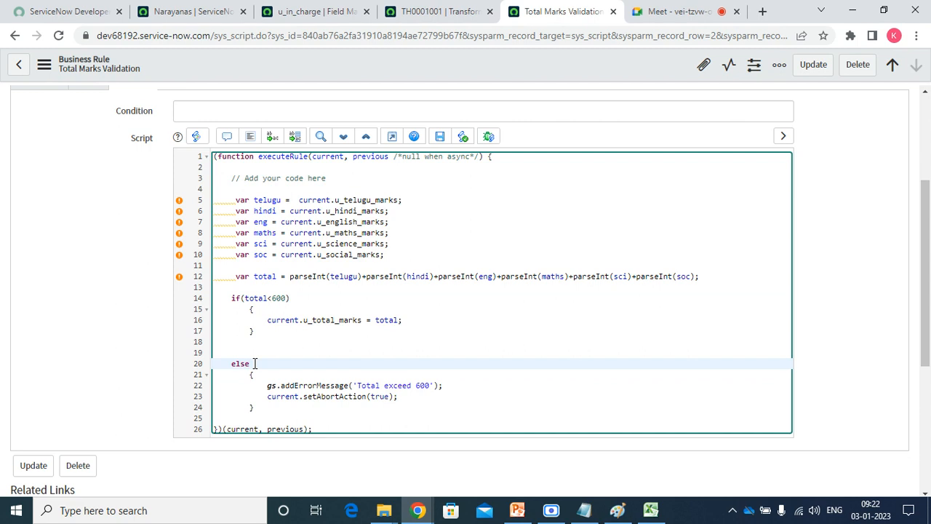
key("Up")
key("Up")
key("Up")
key("Up")
key("Up")
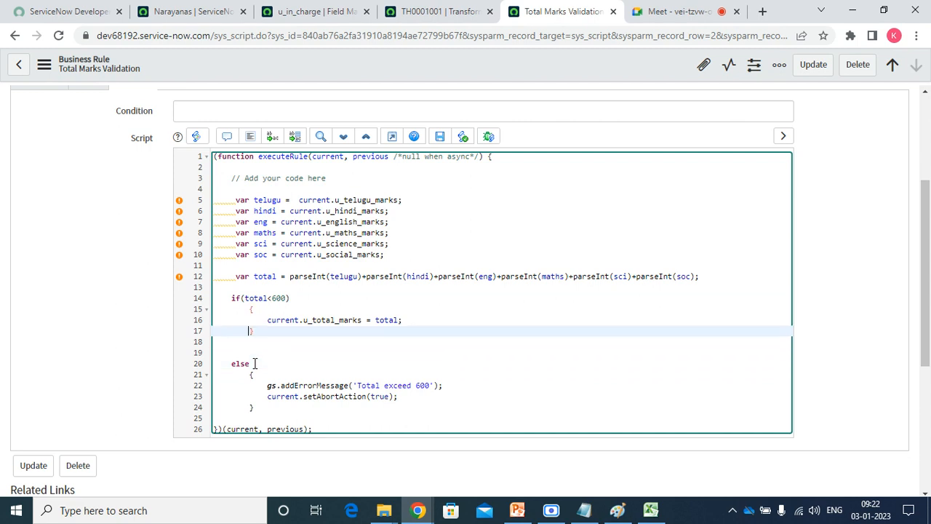
key("Up")
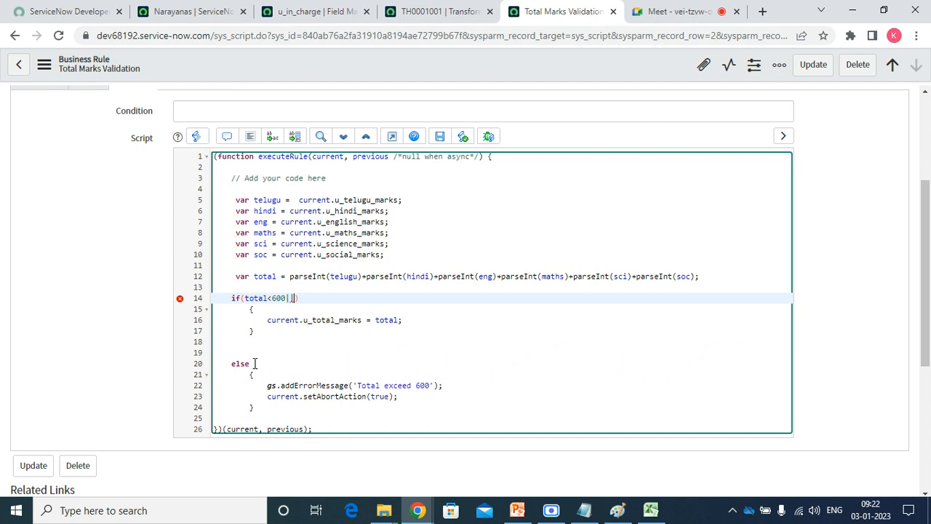
key("BackSpace")
type("total==")
type("''")
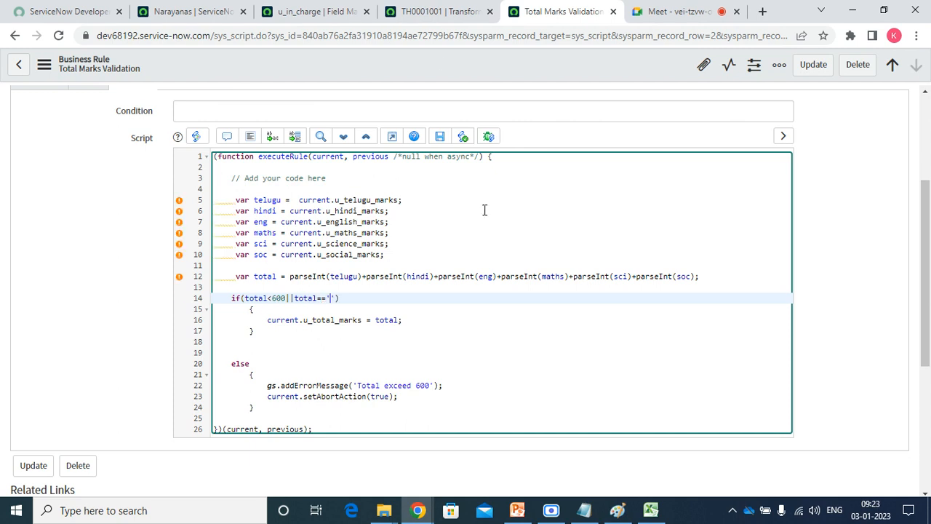
Save the Total Marks Validation rule and go back to the Narayanas list.
right_click(442, 65)
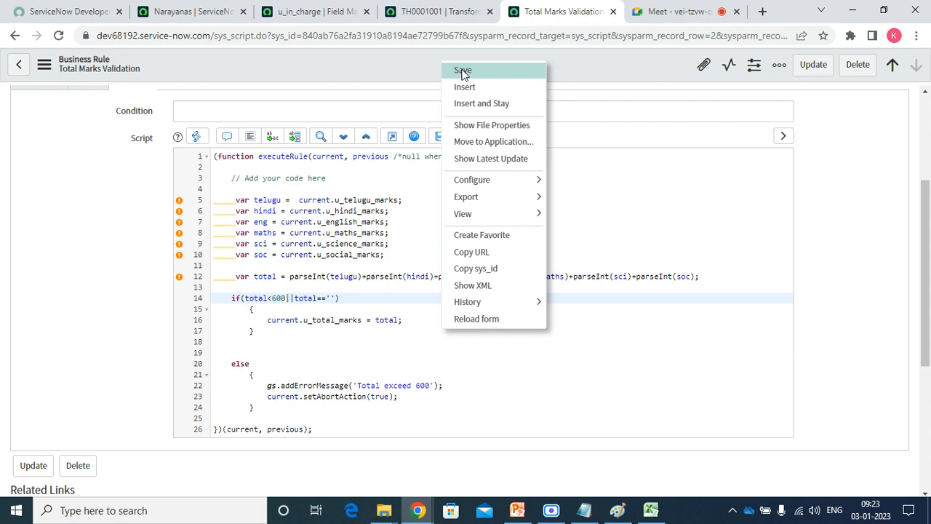
left_click(463, 70)
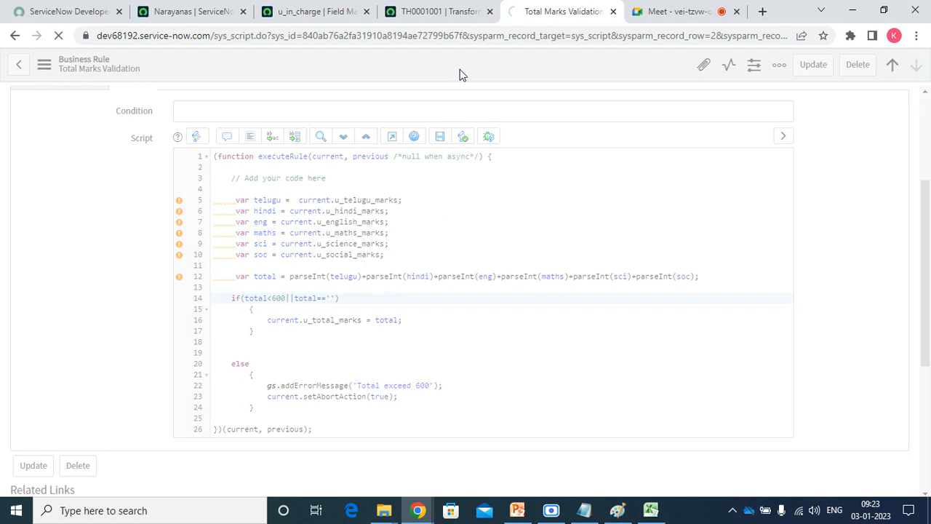
left_click(283, 10)
left_click(195, 11)
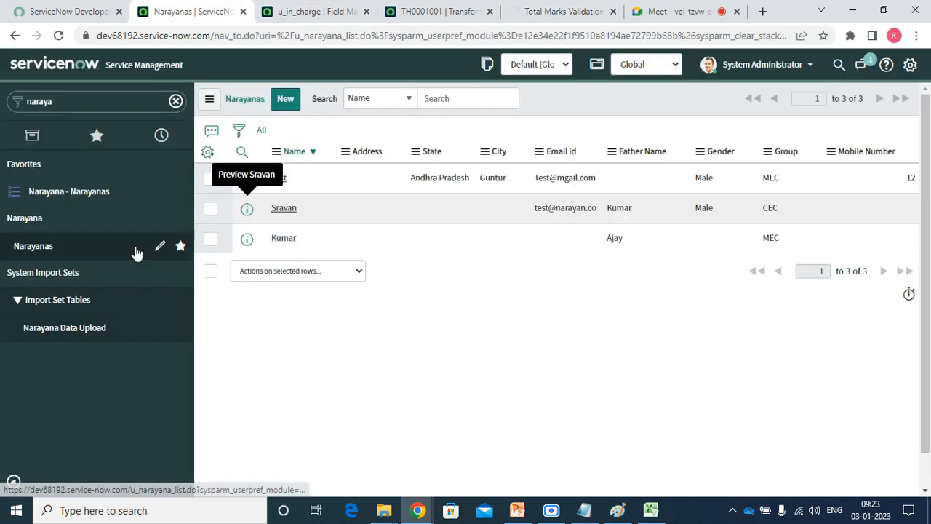
Filter the navigator for 'import', open ISET0010001 from Import Sets, and reprocess it.
double_click(75, 109)
key("BackSpace")
type("iport")
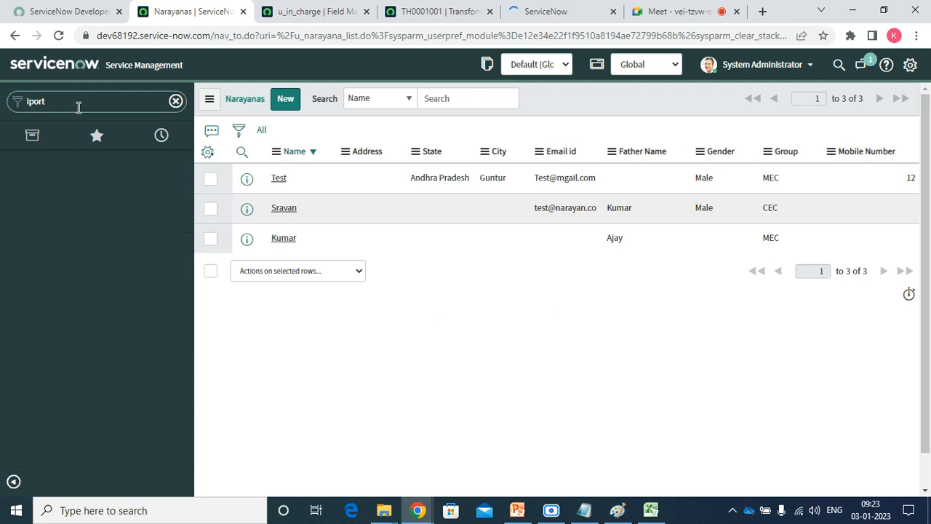
key("BackSpace")
type("po")
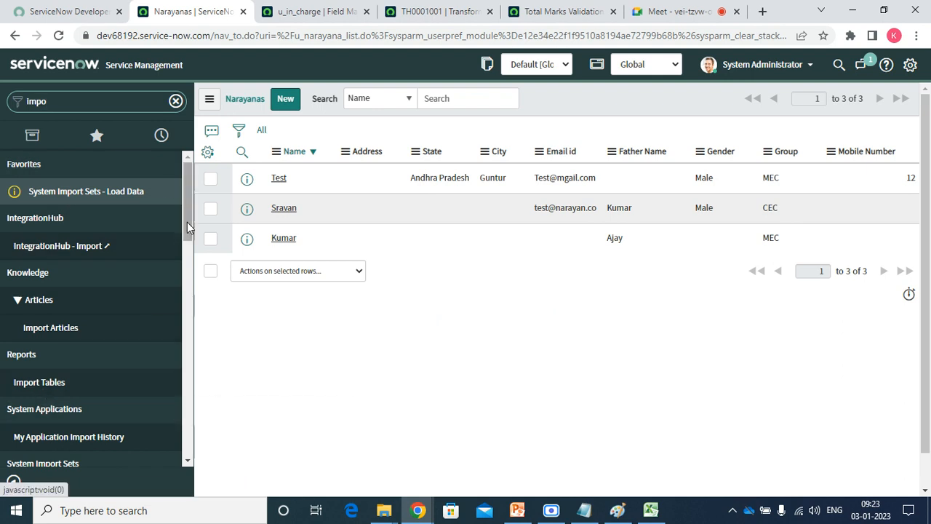
left_click_drag(187, 219, 192, 268)
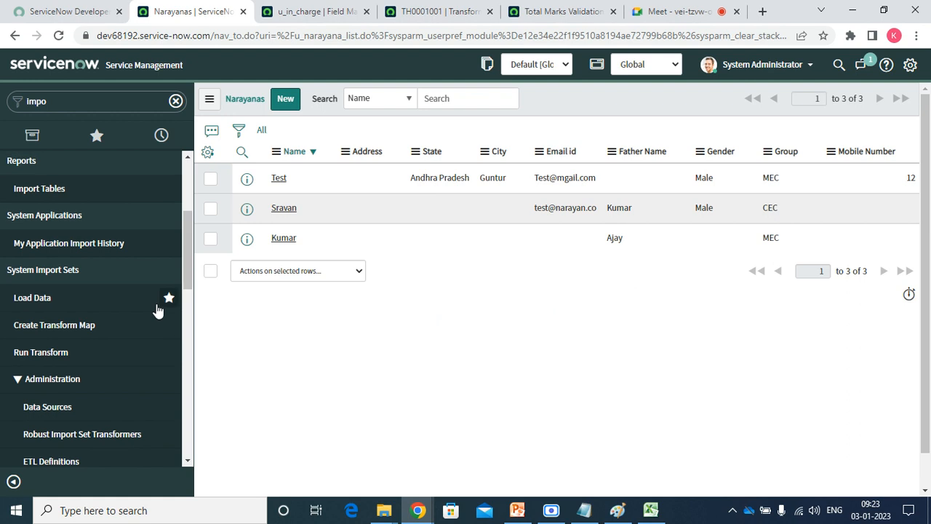
left_click_drag(191, 226, 187, 296)
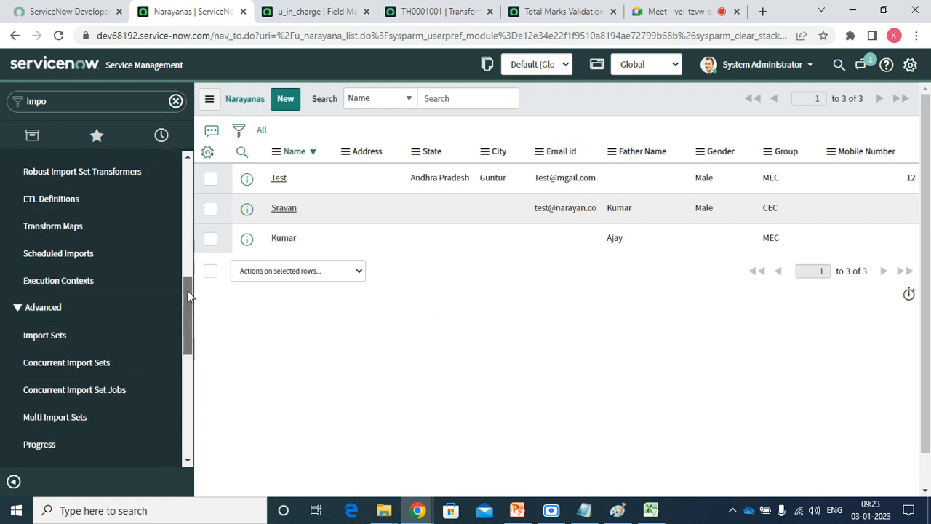
left_click(59, 321)
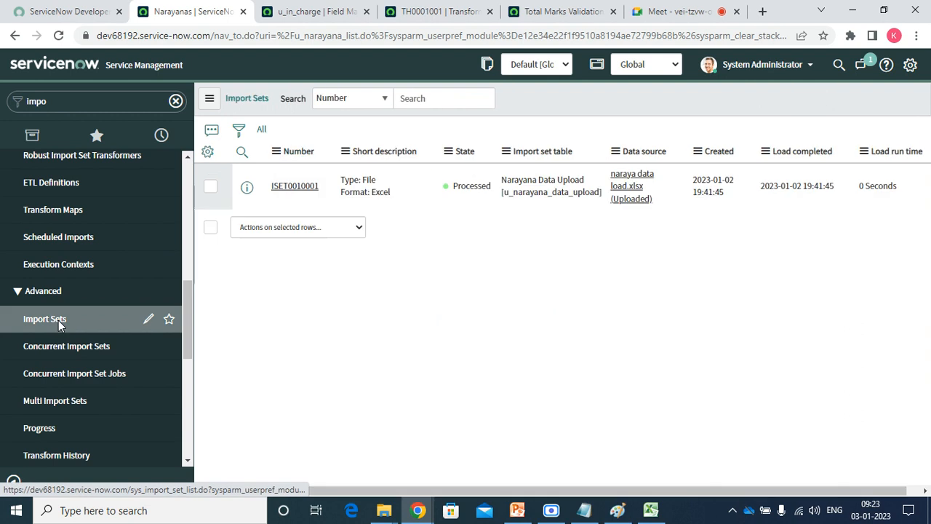
left_click(304, 187)
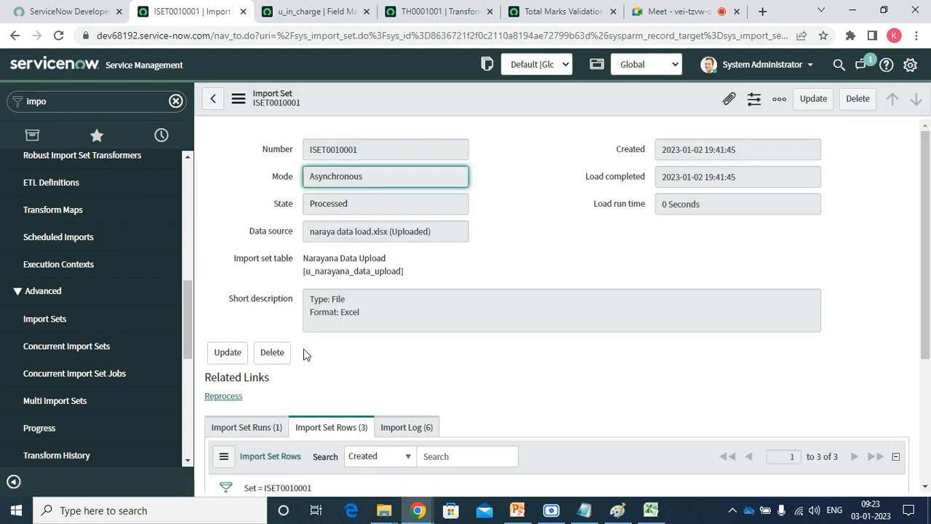
left_click(223, 397)
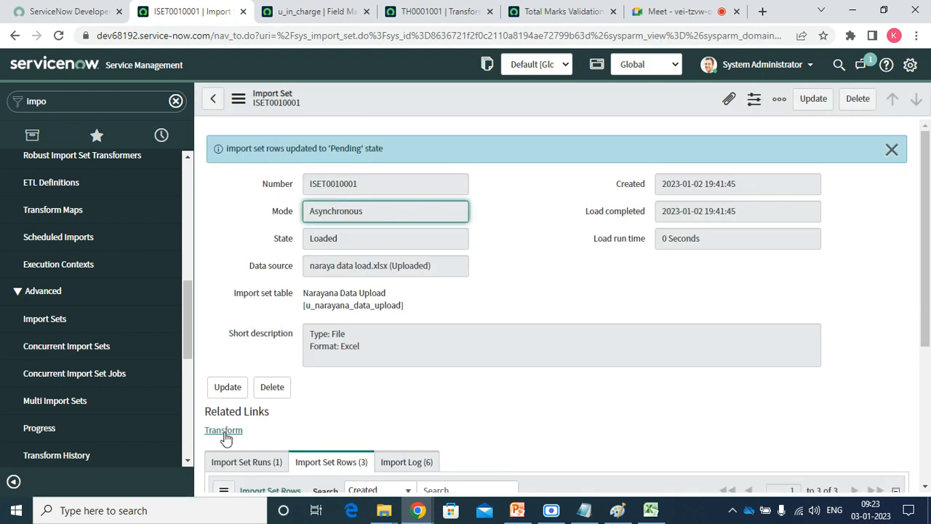
Rerun the Narayana Data Load transform, then list ISET0010001's runs sorted by Completed.
left_click(224, 432)
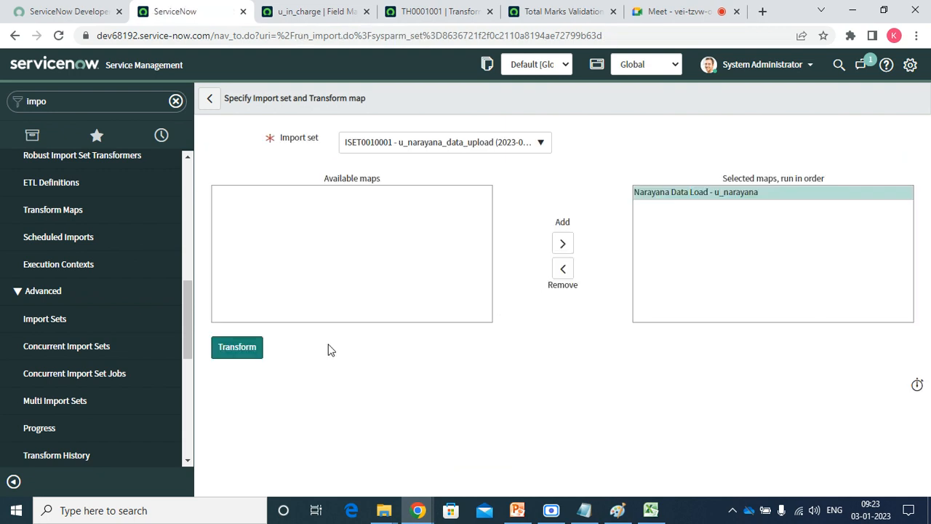
left_click(230, 354)
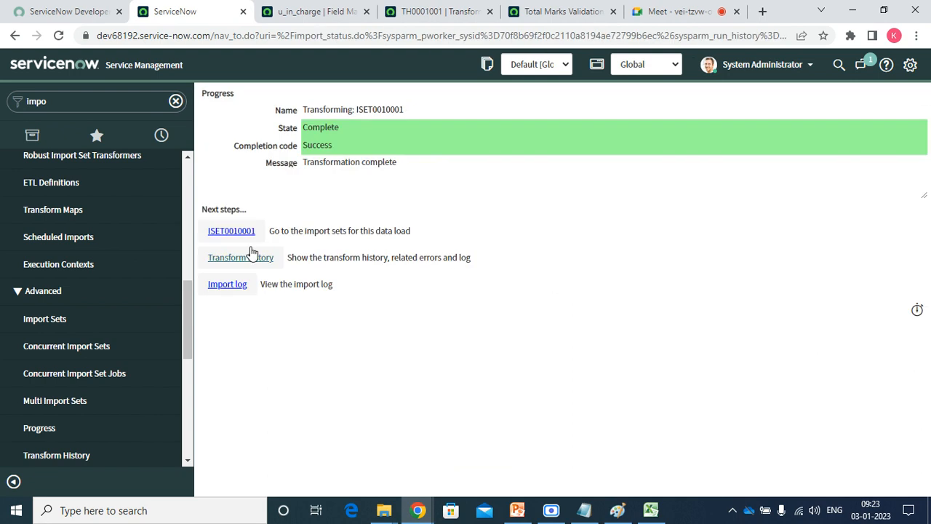
left_click(238, 233)
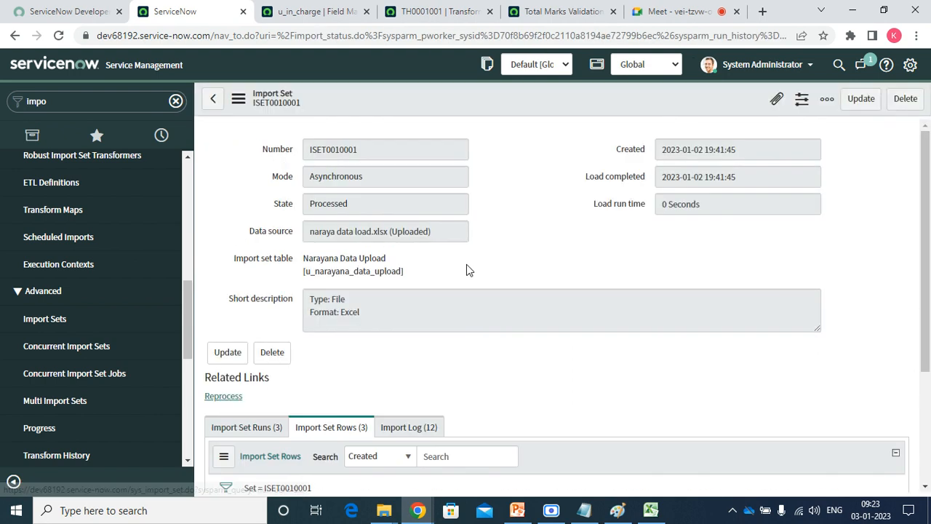
scroll(928, 138, "down", 3)
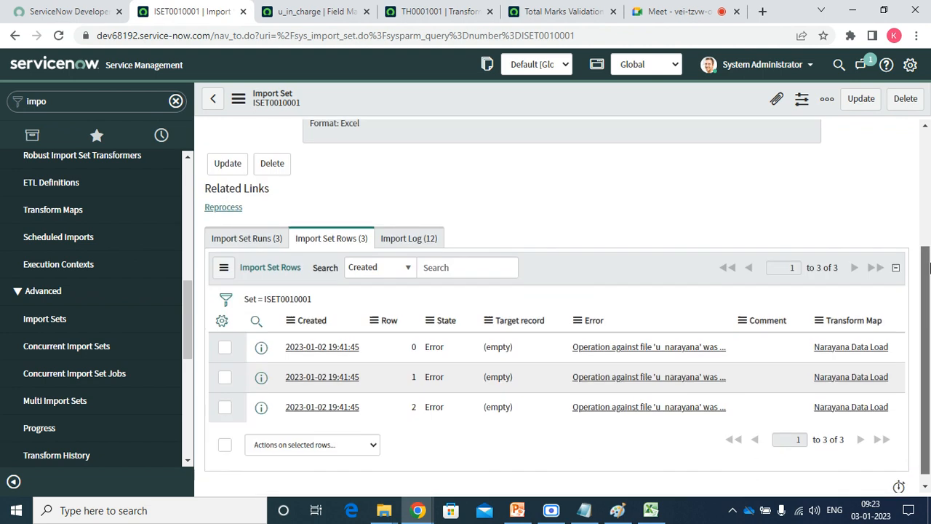
left_click(244, 246)
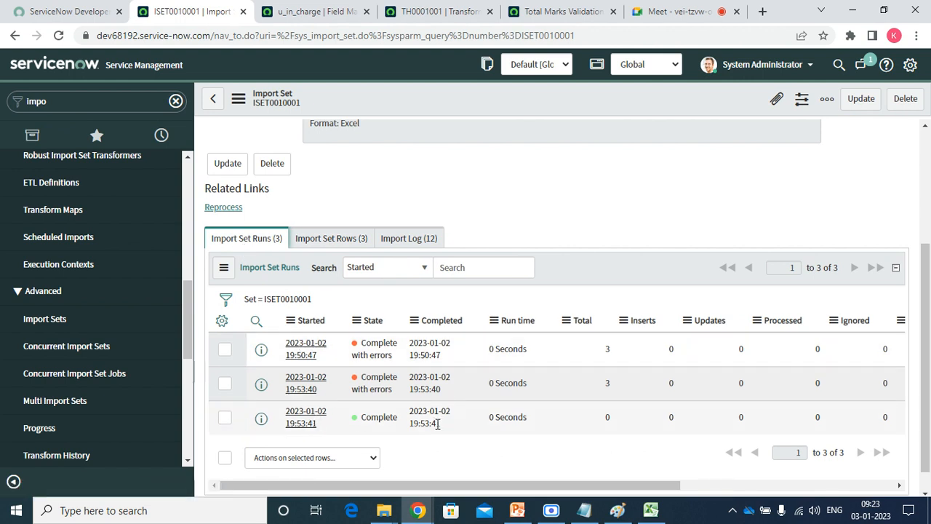
left_click(441, 320)
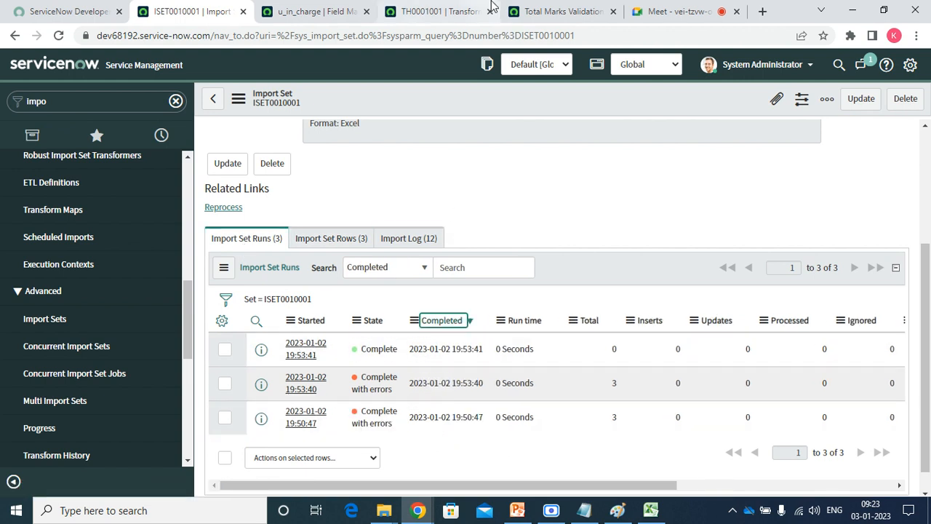
left_click(309, 13)
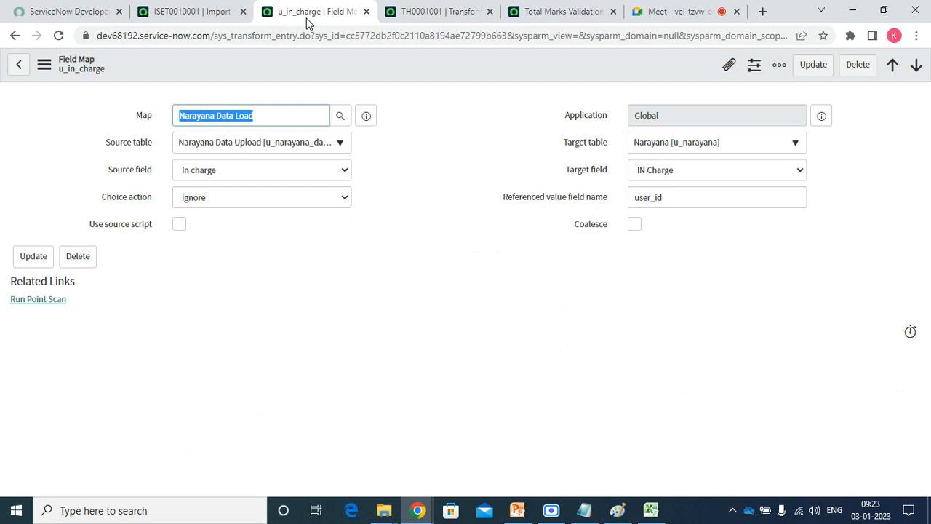
left_click(191, 11)
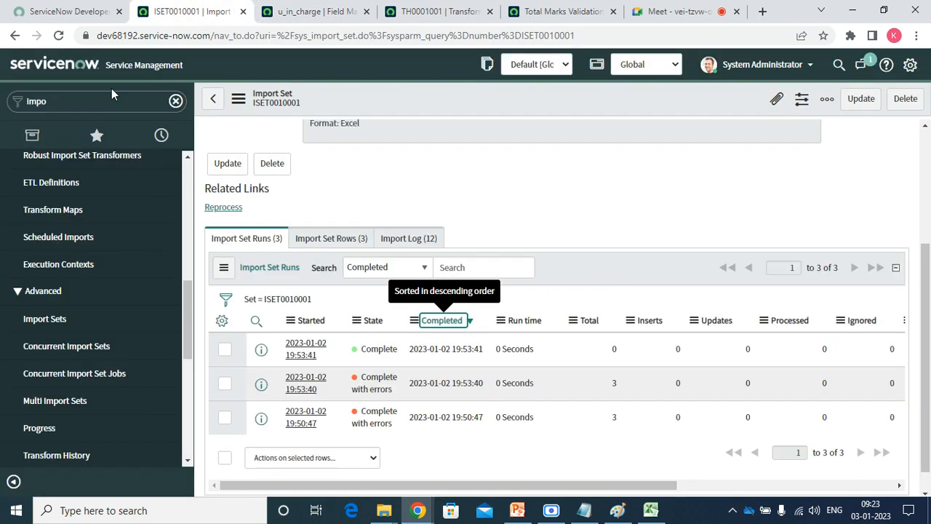
Open the Narayanas favourite in a new tab and refresh it, still showing 3 records.
left_click(85, 101)
type("na")
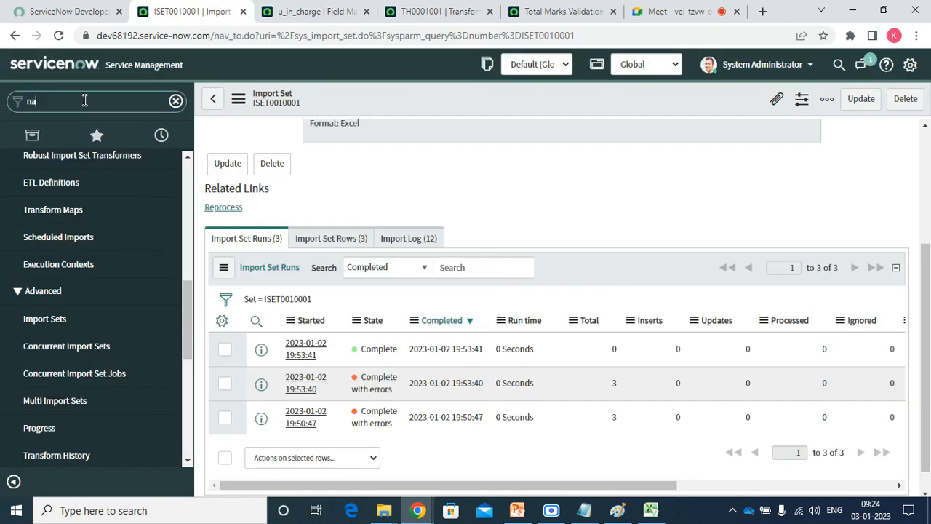
type("rayana")
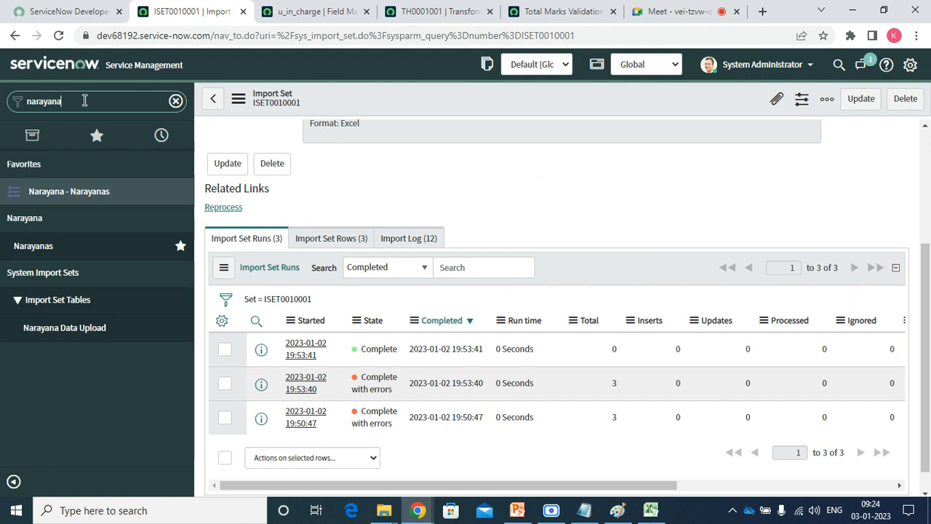
right_click(66, 190)
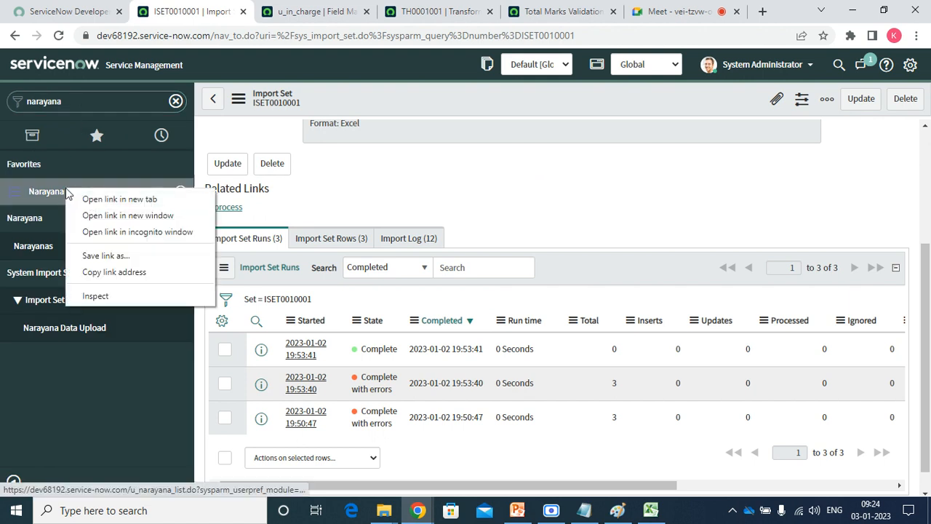
left_click(91, 200)
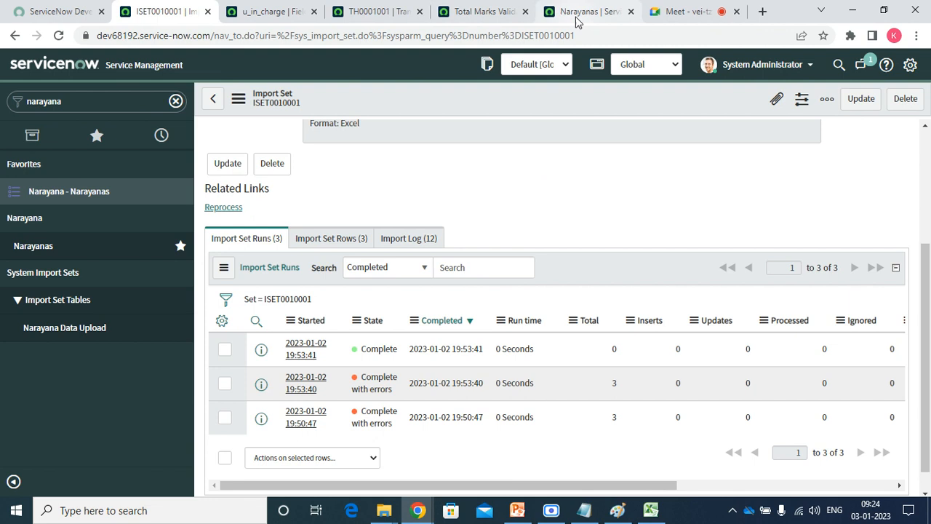
left_click(576, 17)
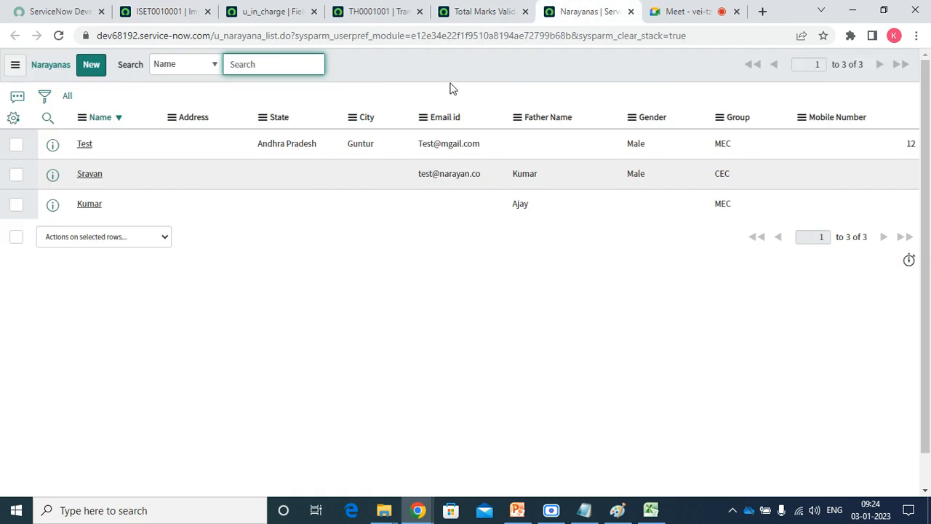
right_click(407, 68)
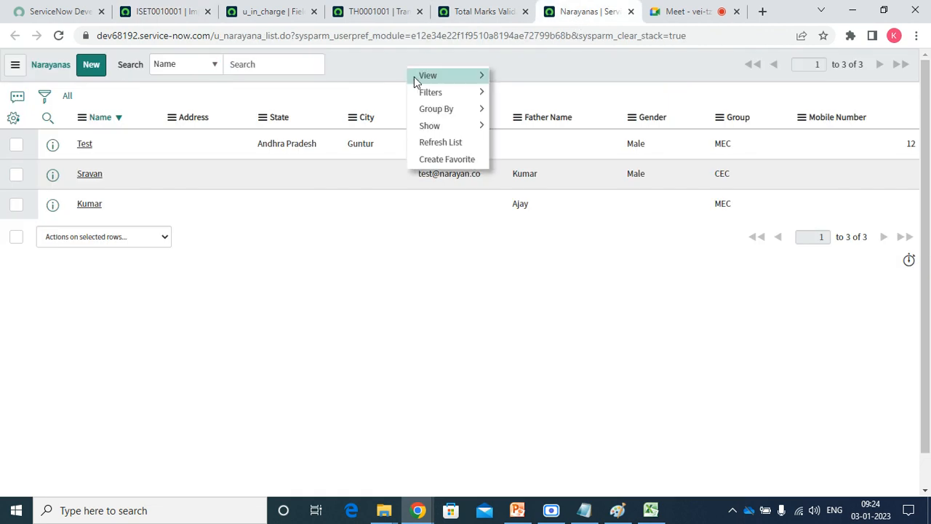
left_click(440, 143)
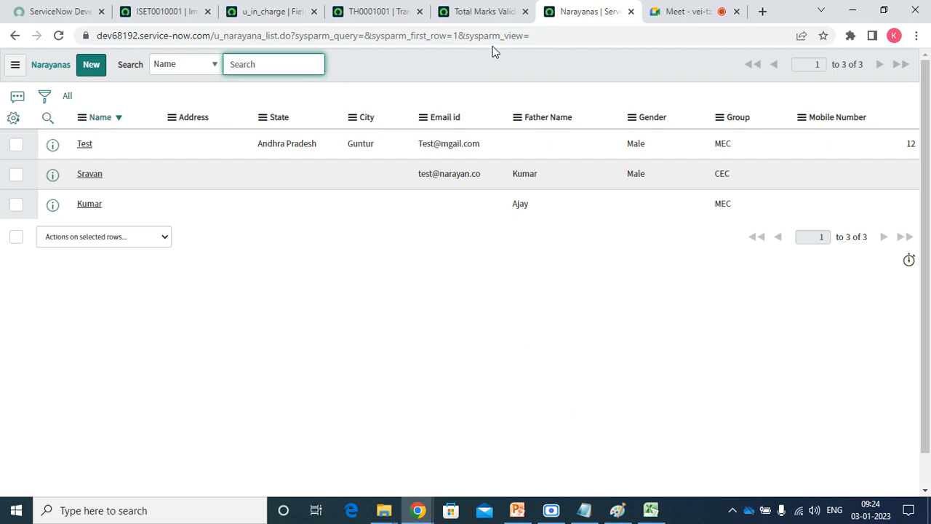
left_click(393, 12)
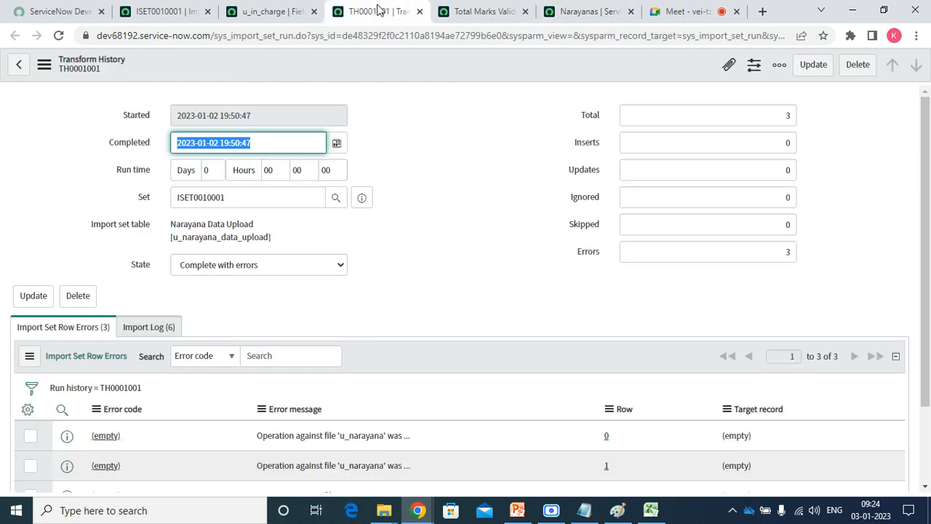
left_click(169, 9)
double_click(73, 107)
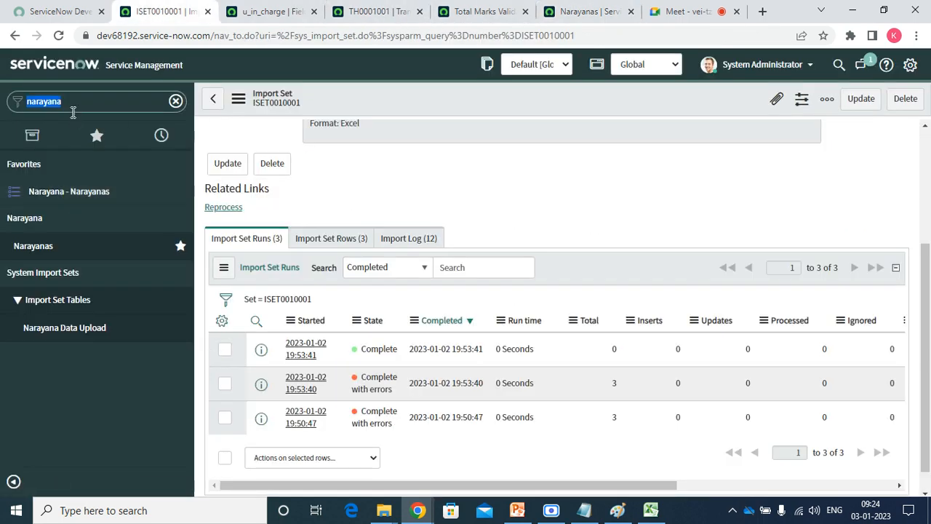
Search 'transform', star Transform Maps, sort the list by Updated, and open Narayana Data Load.
key("BackSpace")
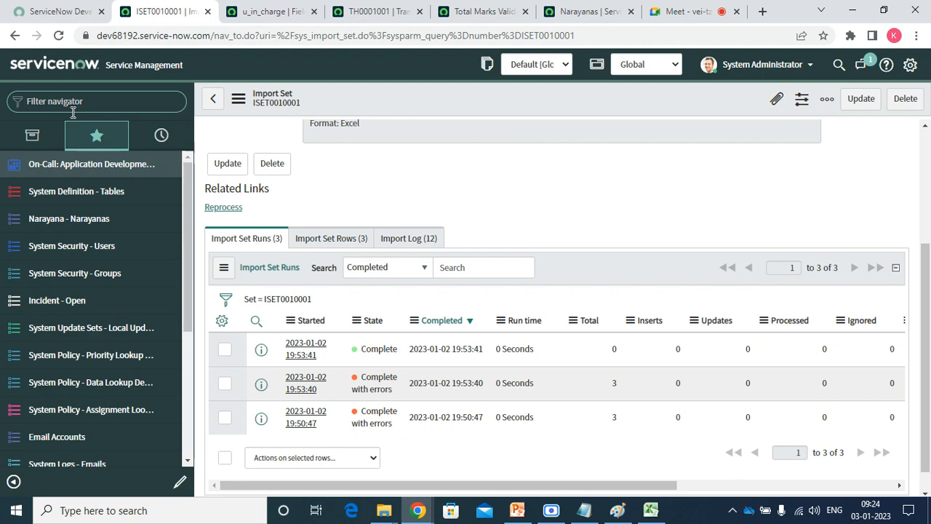
left_click(72, 109)
type("trans")
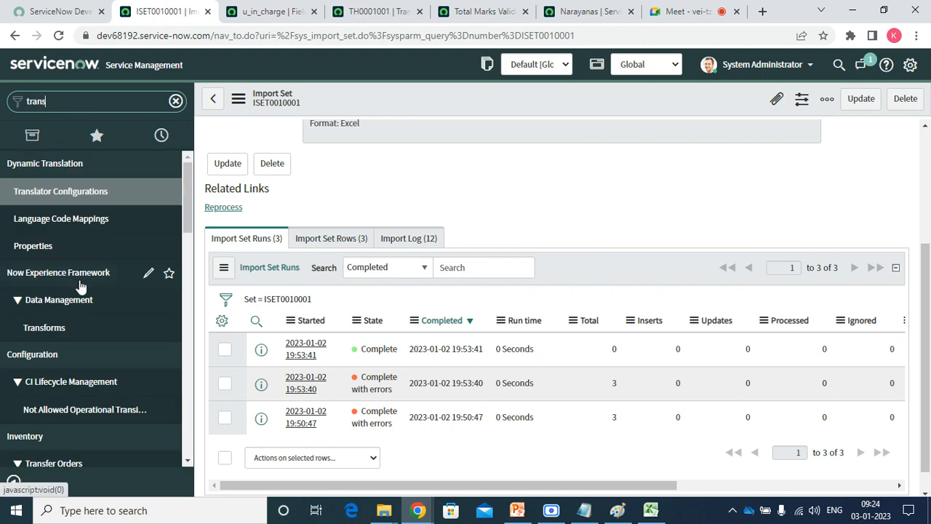
type("form")
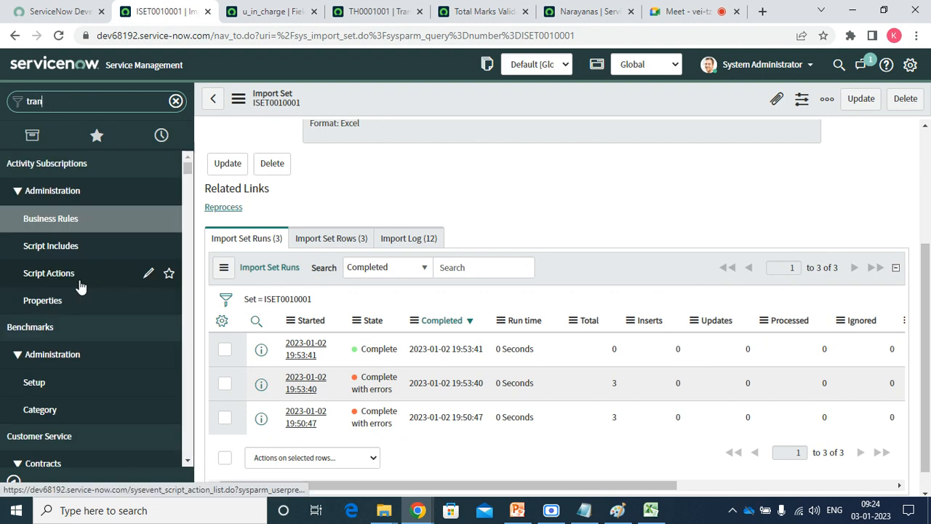
type("sfo")
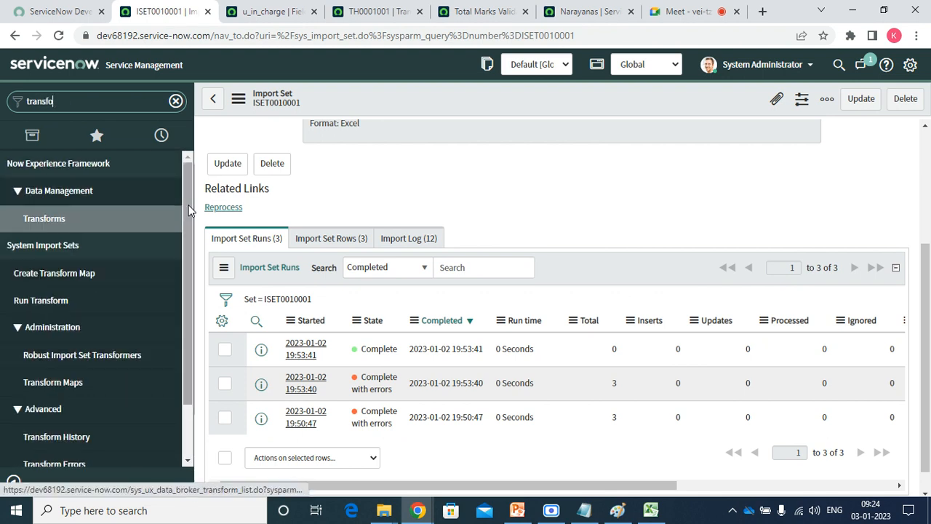
left_click_drag(189, 195, 188, 297)
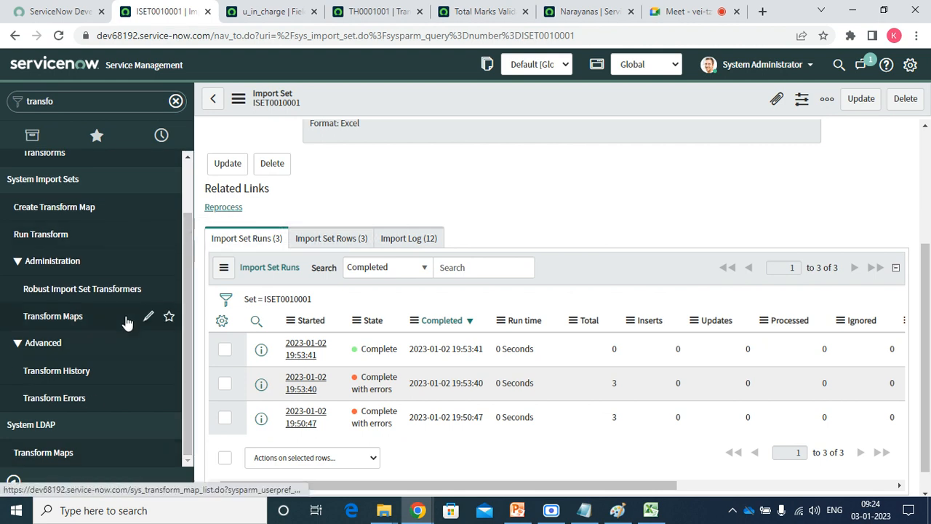
left_click(169, 316)
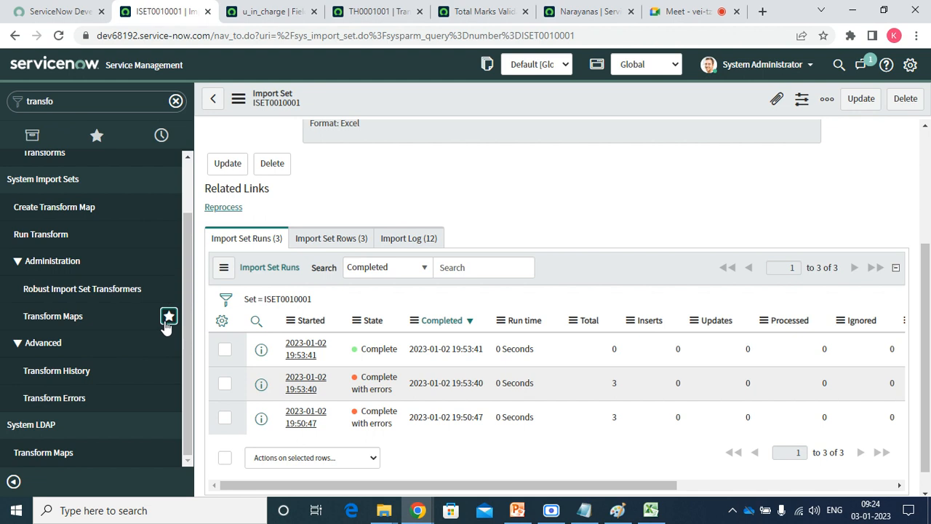
left_click(64, 316)
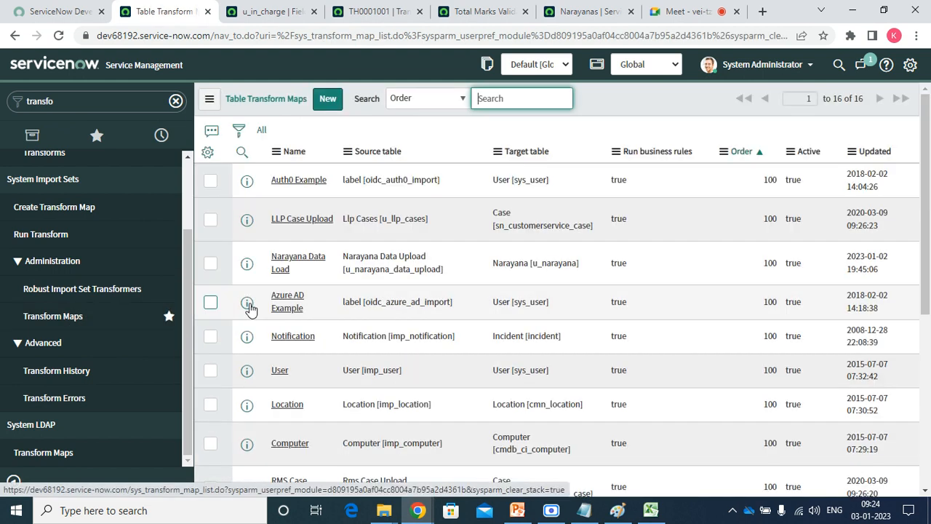
left_click(867, 152)
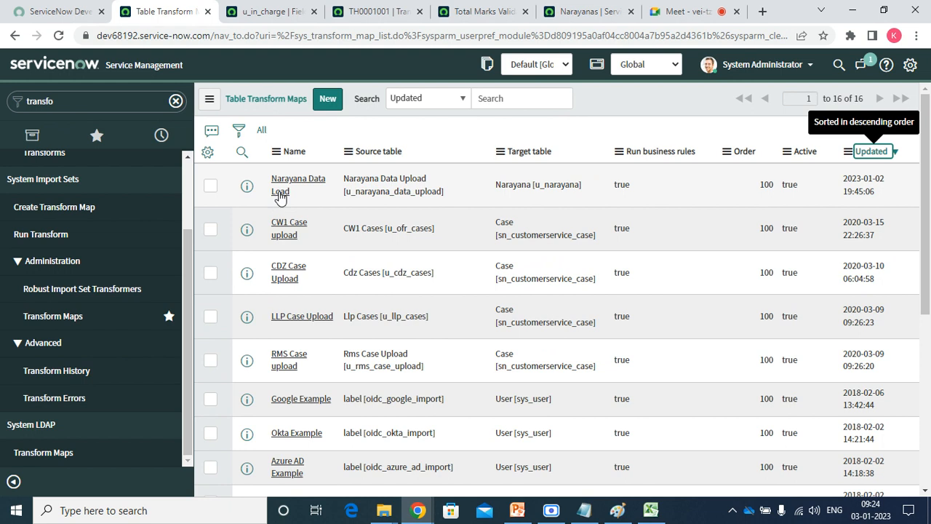
left_click(280, 191)
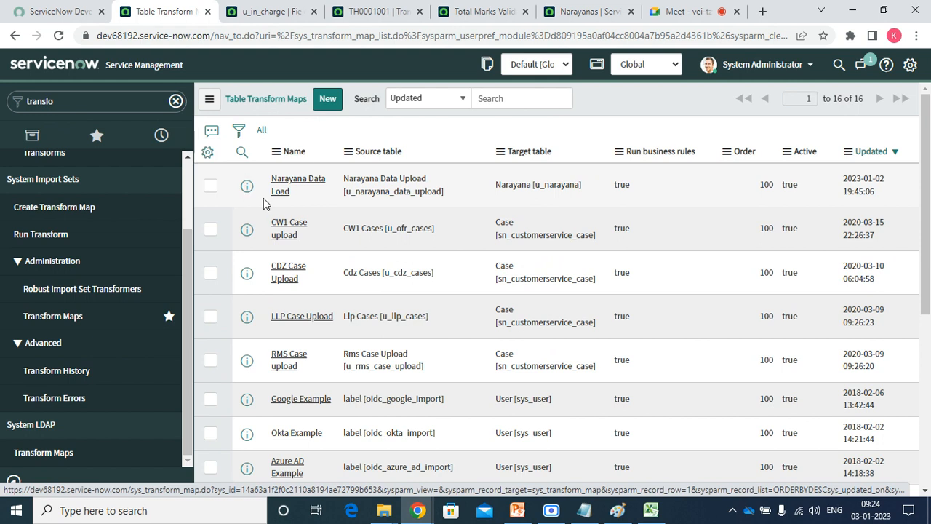
left_click(280, 191)
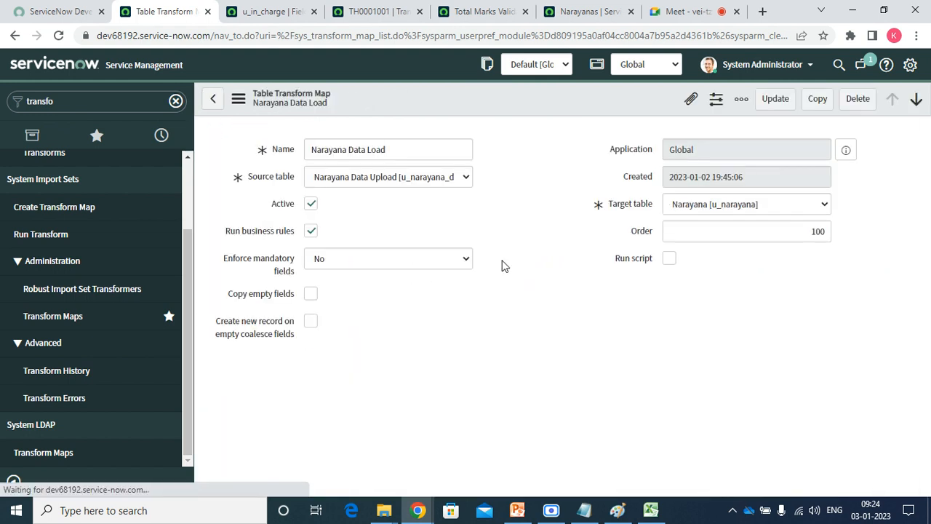
Uncheck Run business rules on Narayana Data Load, save the map, and start a Transform.
left_click(310, 231)
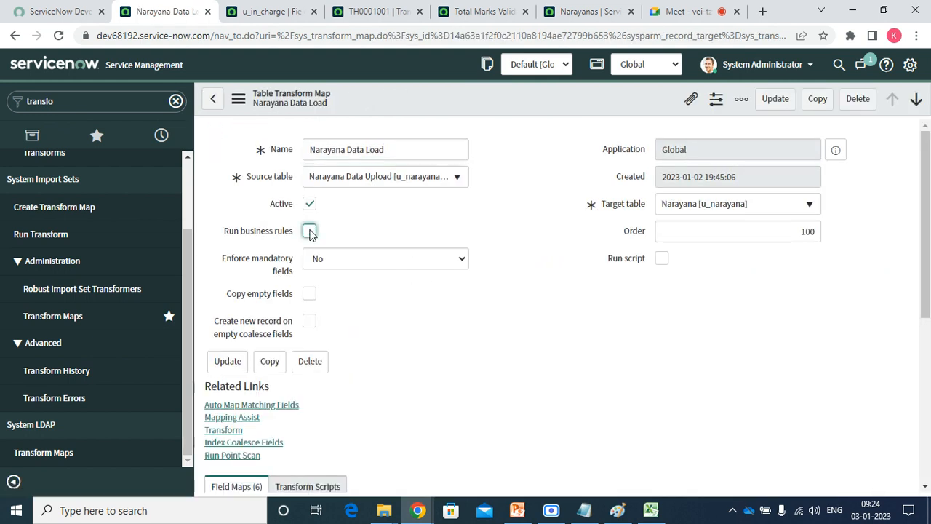
right_click(379, 112)
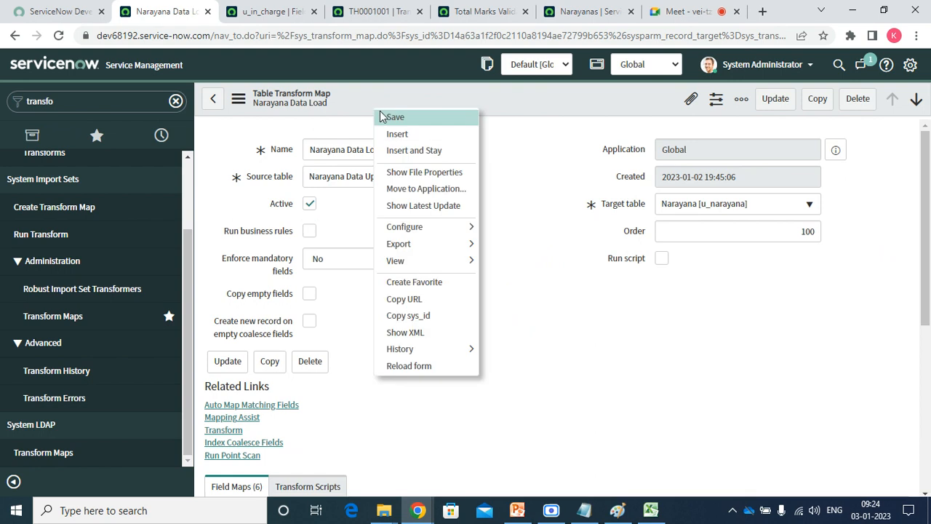
left_click(391, 118)
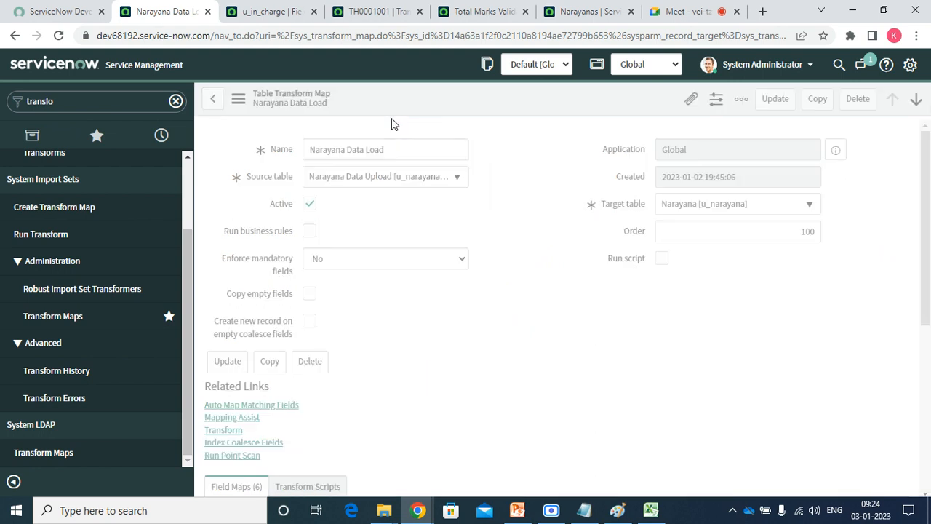
left_click(286, 12)
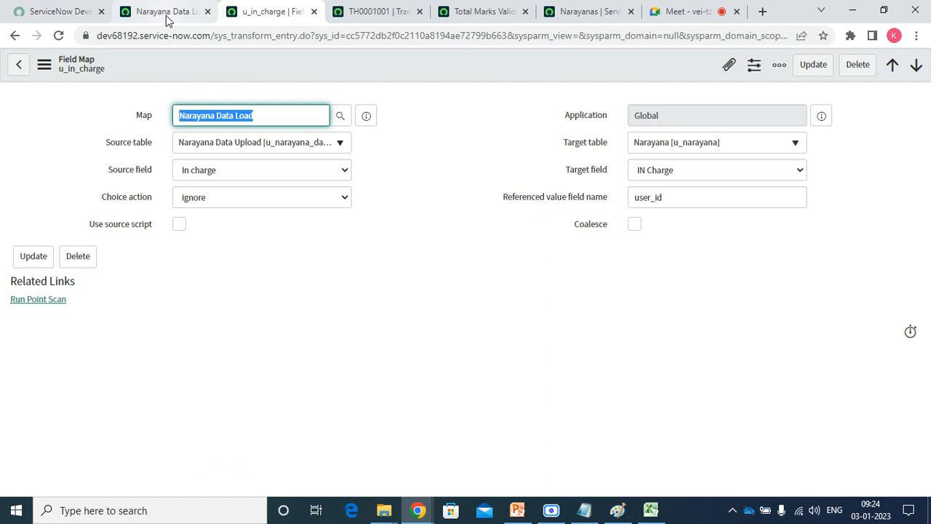
left_click(166, 13)
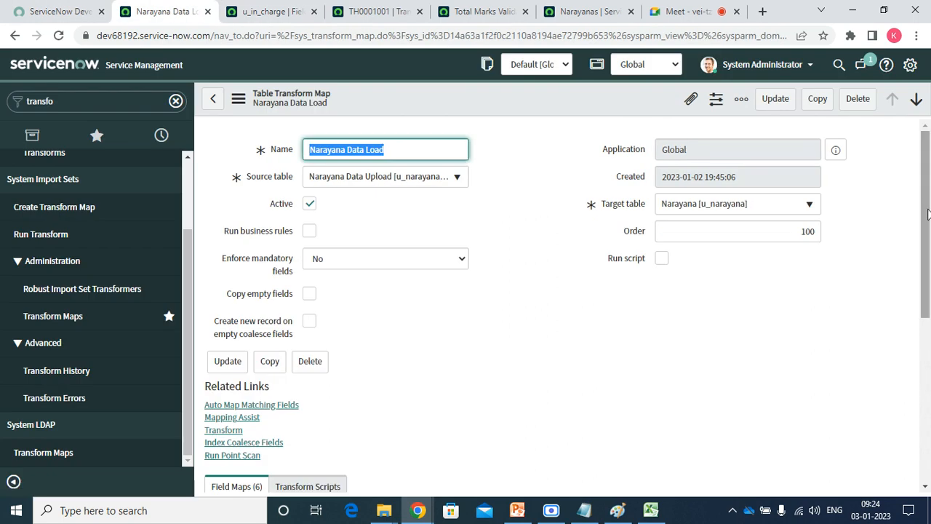
scroll(928, 214, "down", 2)
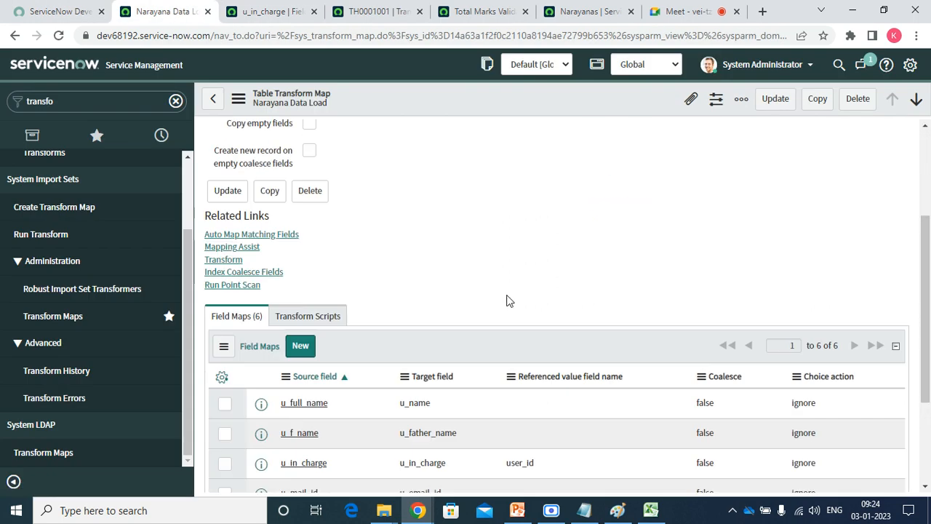
left_click(233, 262)
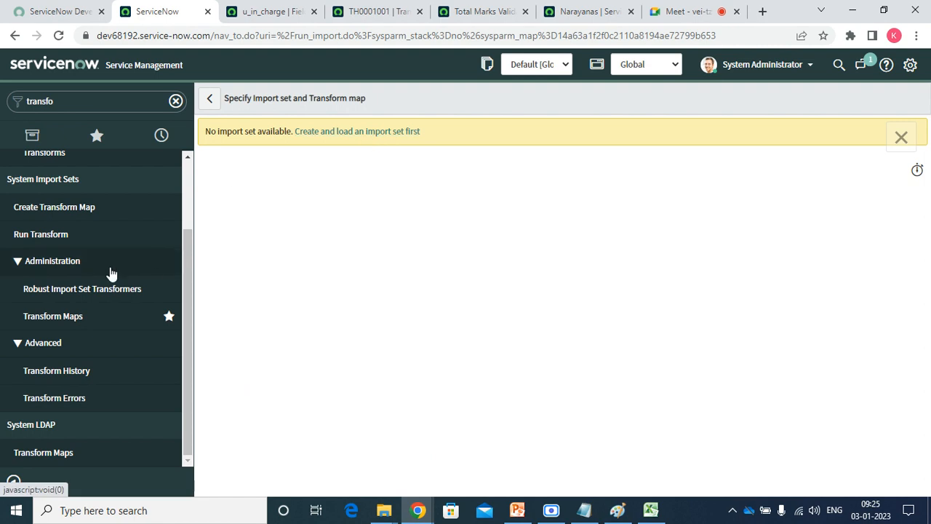
Filter for 'import sets', star Import Sets, open ISET0010001, and reprocess it.
left_click(91, 94)
type("t")
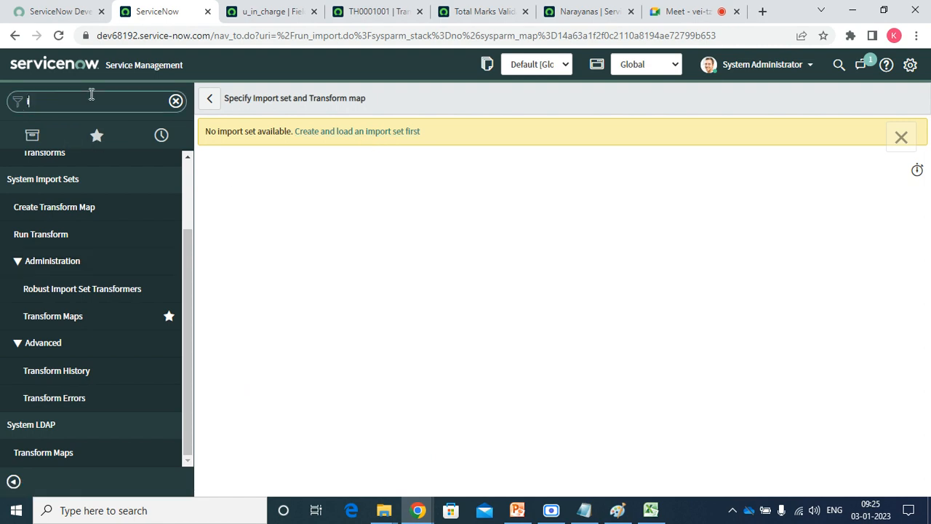
type("mmp")
key("BackSpace")
key("BackSpace")
key("BackSpace")
key("BackSpace")
key("BackSpace")
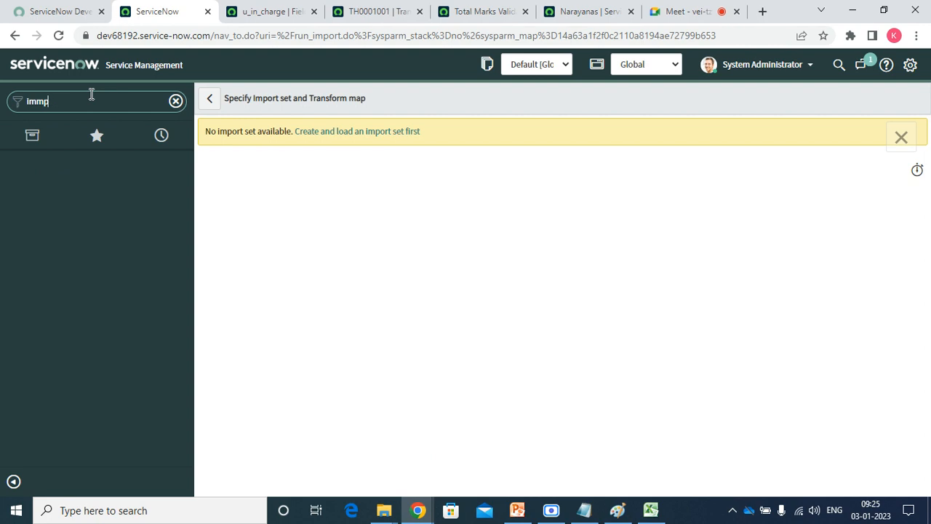
type("m")
key("BackSpace")
type("po")
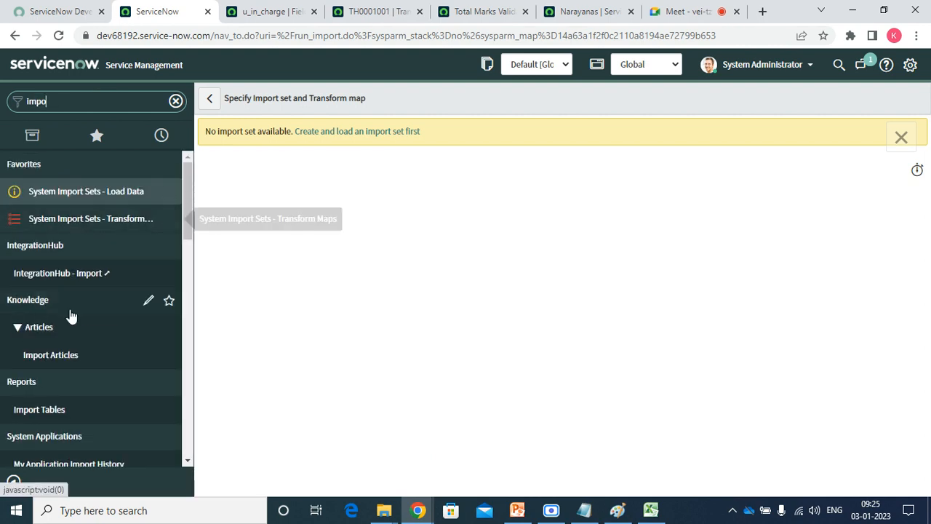
type("rt")
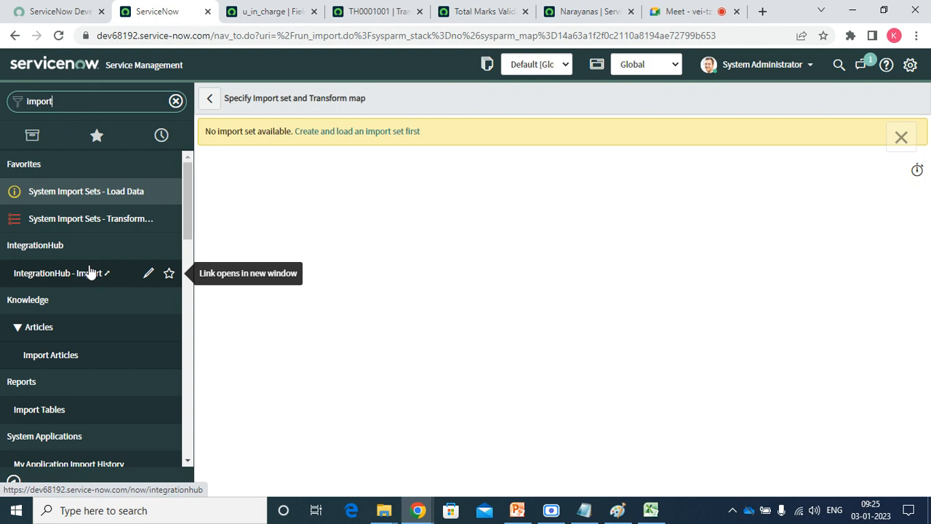
type(" sets")
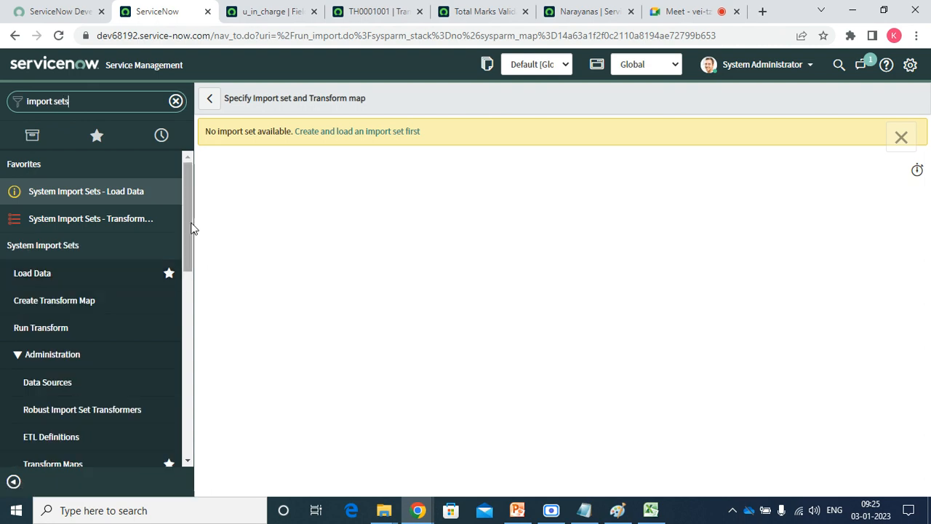
left_click_drag(187, 221, 195, 337)
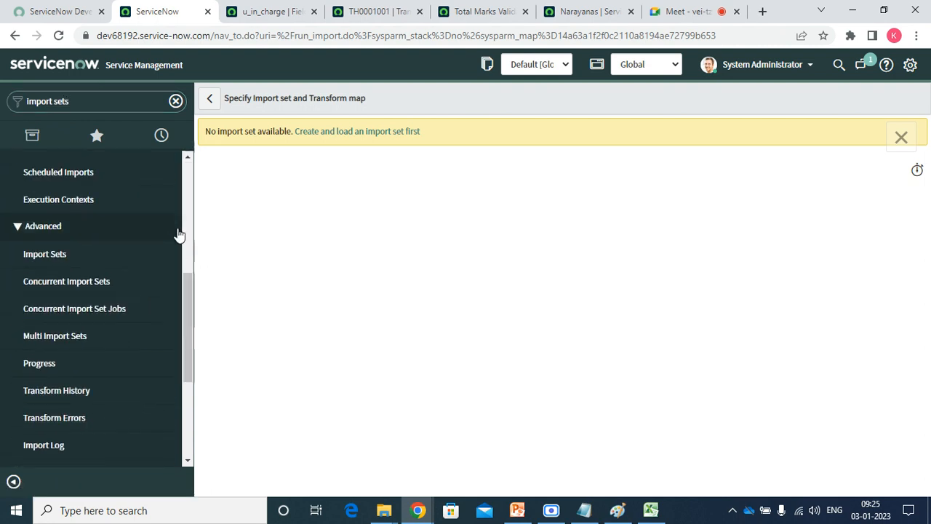
left_click(168, 254)
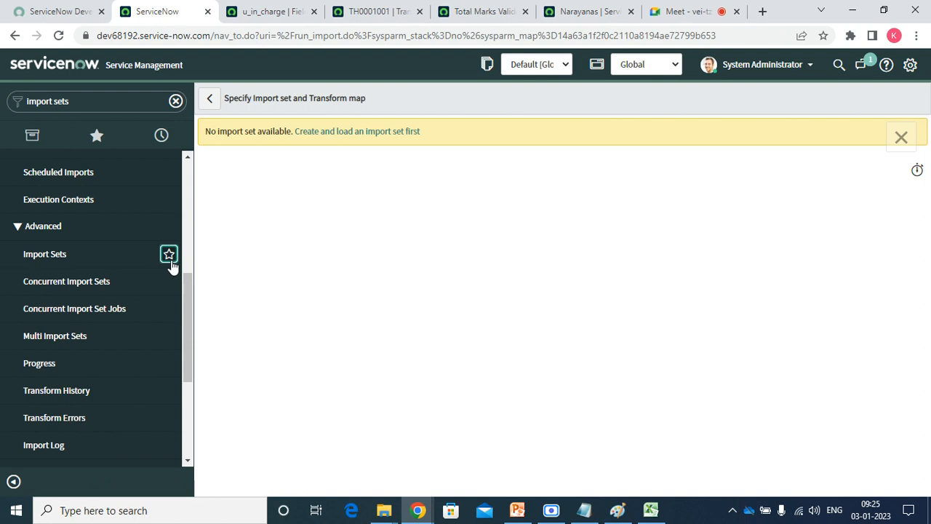
left_click(54, 260)
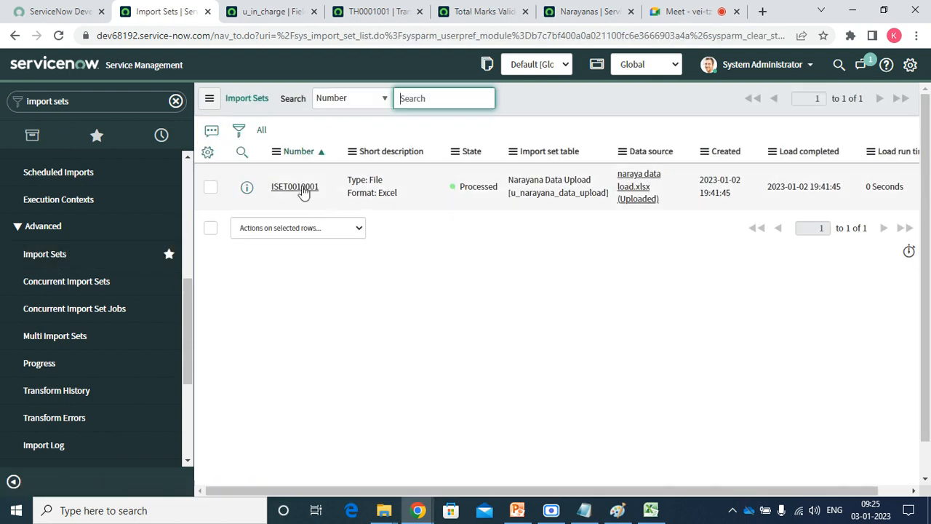
left_click(294, 187)
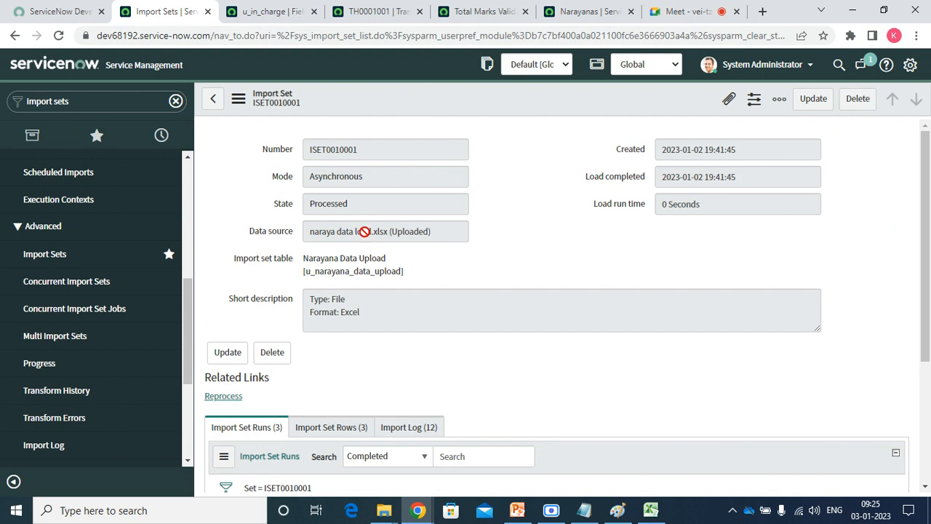
left_click(223, 397)
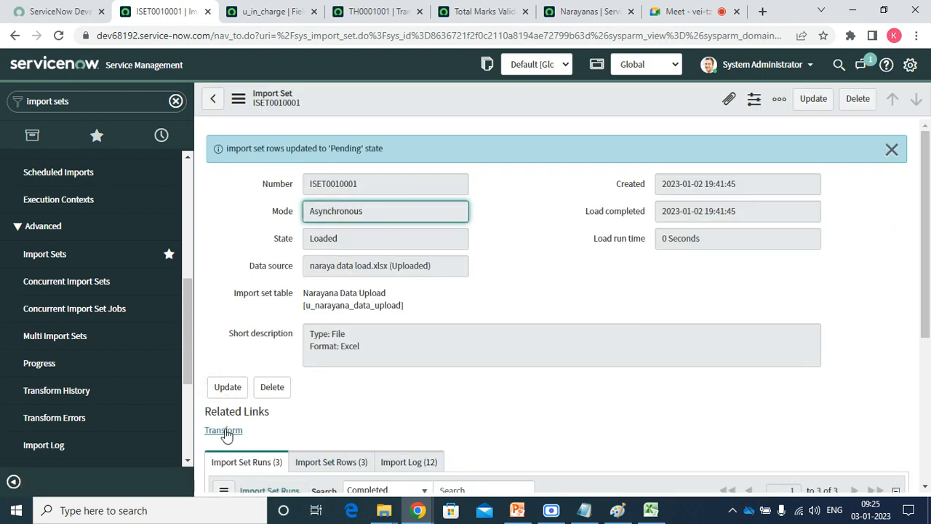
Transform ISET0010001 with Narayana Data Load and check its newest run inserted all 3 rows.
left_click(225, 431)
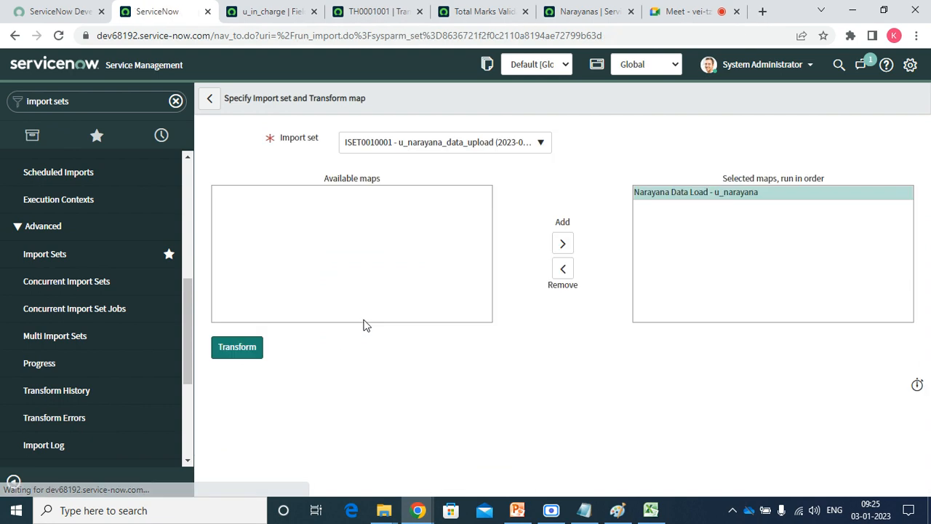
left_click_drag(364, 321, 297, 343)
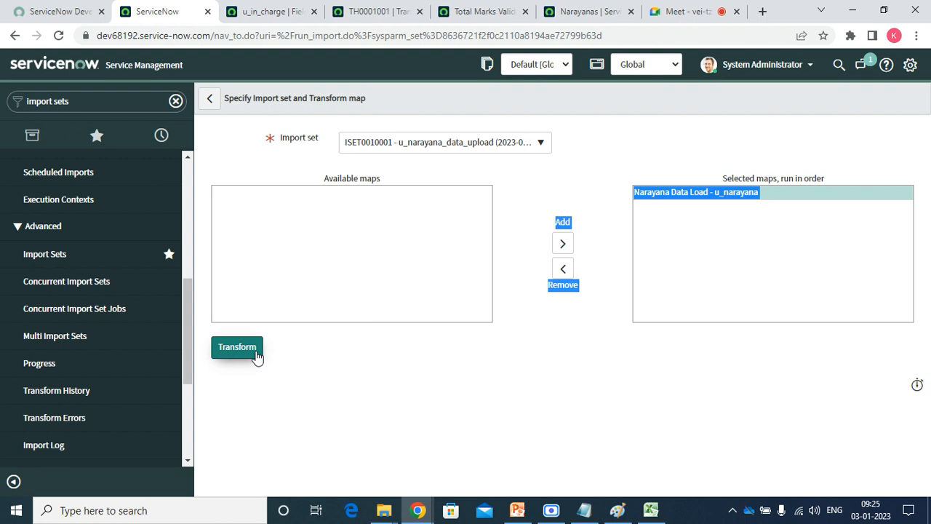
left_click(240, 349)
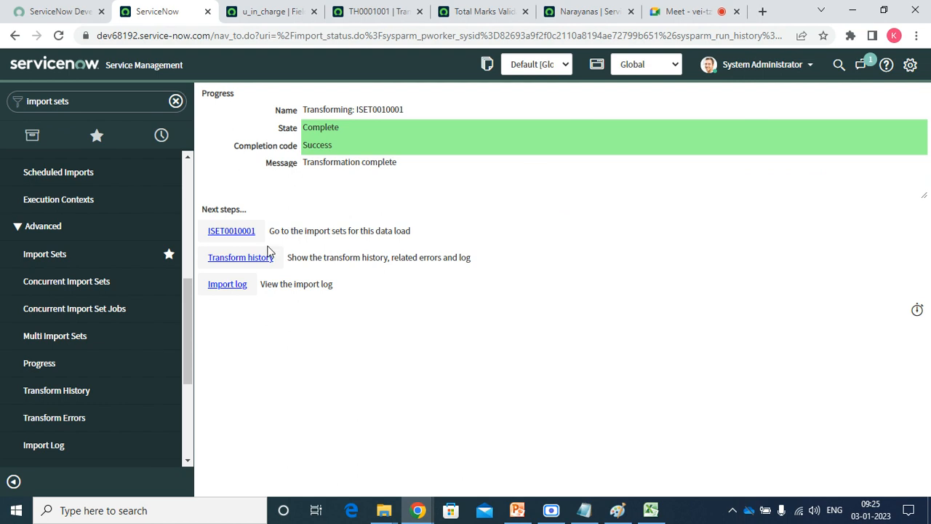
left_click(216, 232)
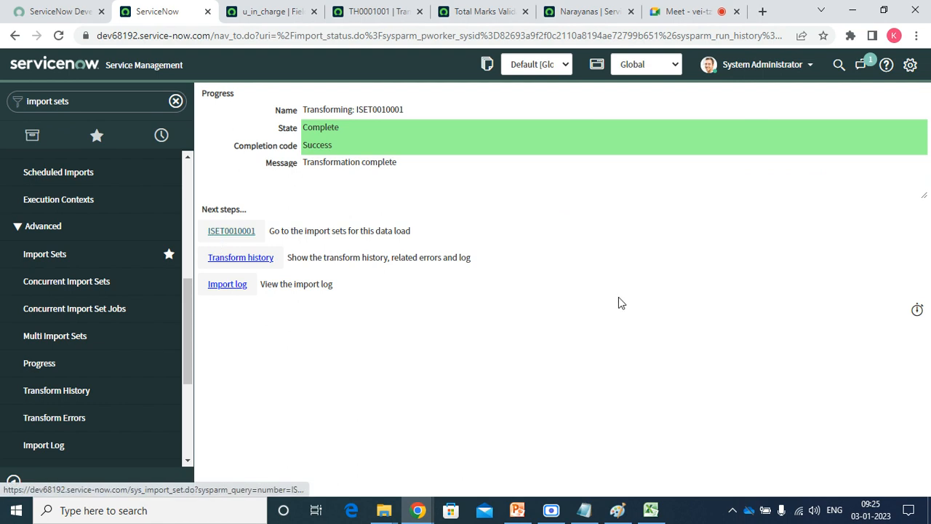
left_click_drag(929, 222, 929, 367)
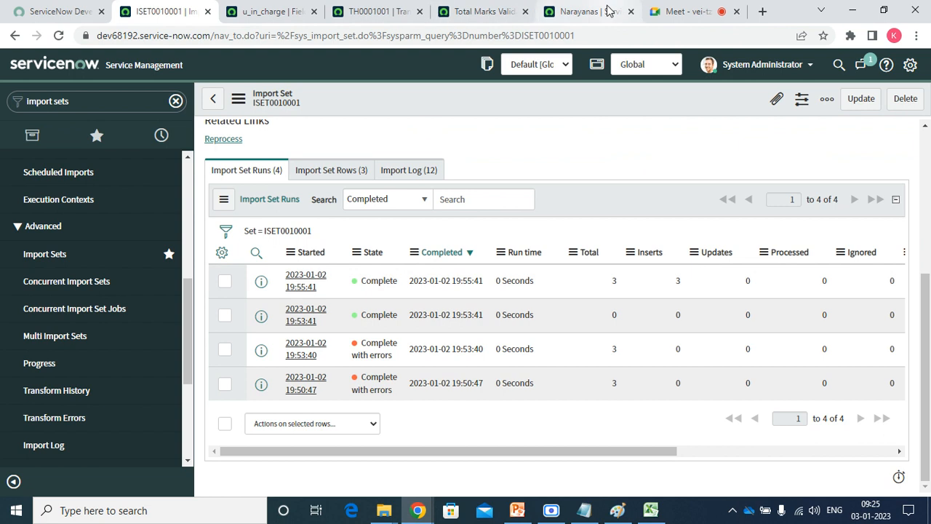
Refresh the Narayanas list to show 6 records, including the three imported rows.
left_click(582, 10)
right_click(504, 62)
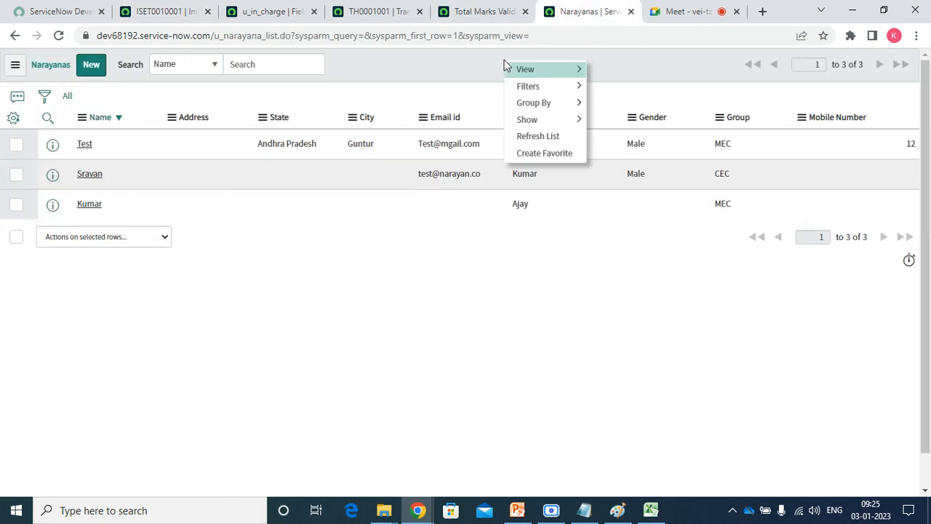
left_click(543, 136)
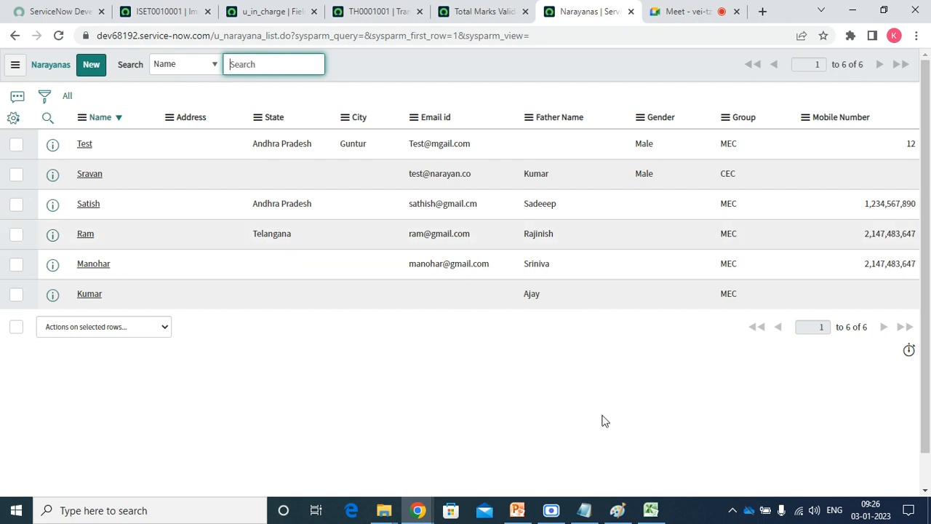
left_click(651, 515)
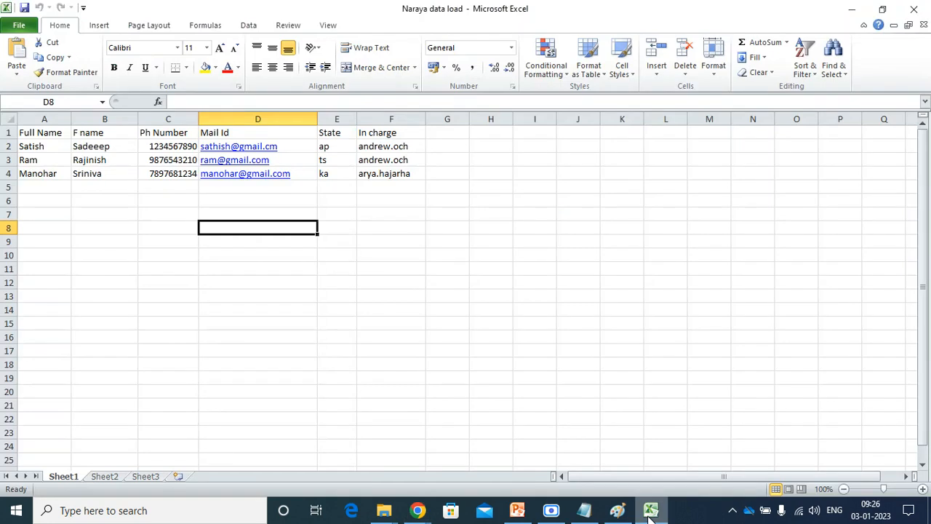
Format the Ph Number values in column C as Number with 0 decimal places.
key("Left")
key("Up")
key("Up")
key("Up")
key("Up")
key("Up")
key("Up")
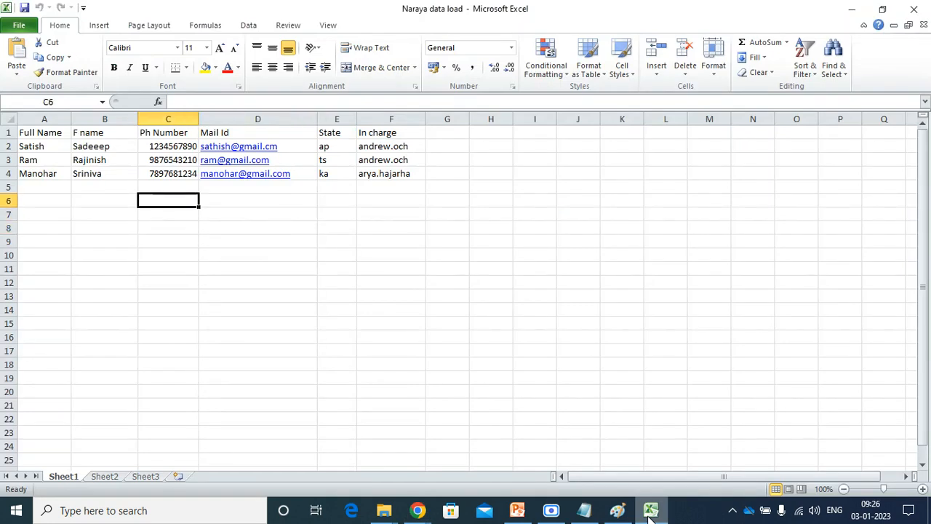
left_click(486, 320)
left_click_drag(169, 149, 159, 390)
right_click(162, 352)
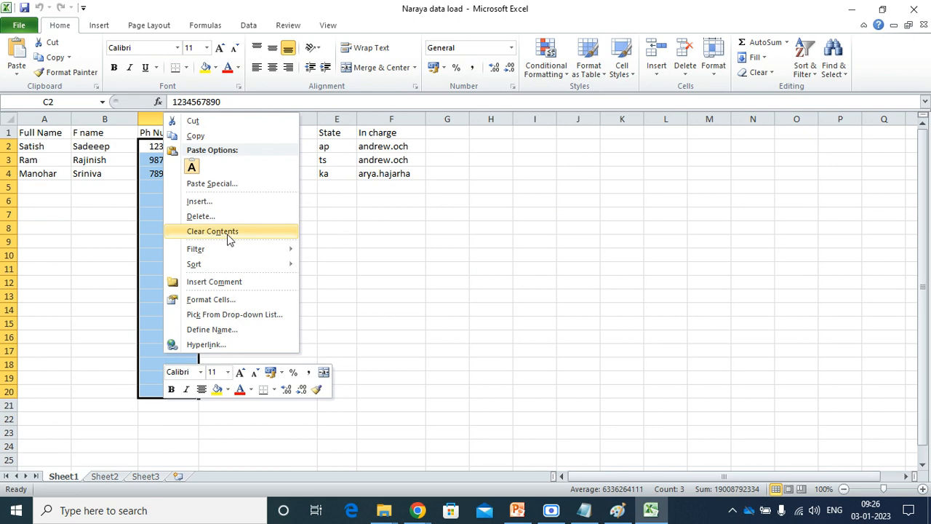
left_click(210, 300)
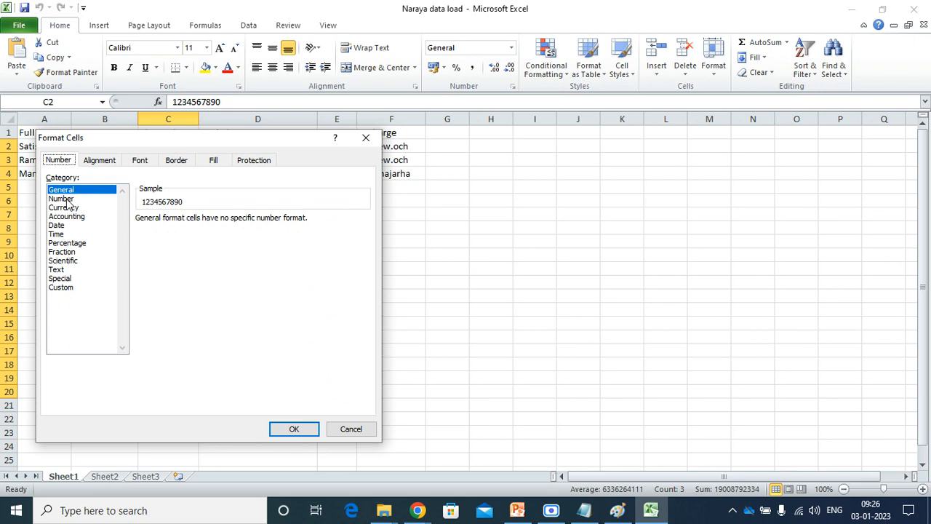
left_click(67, 199)
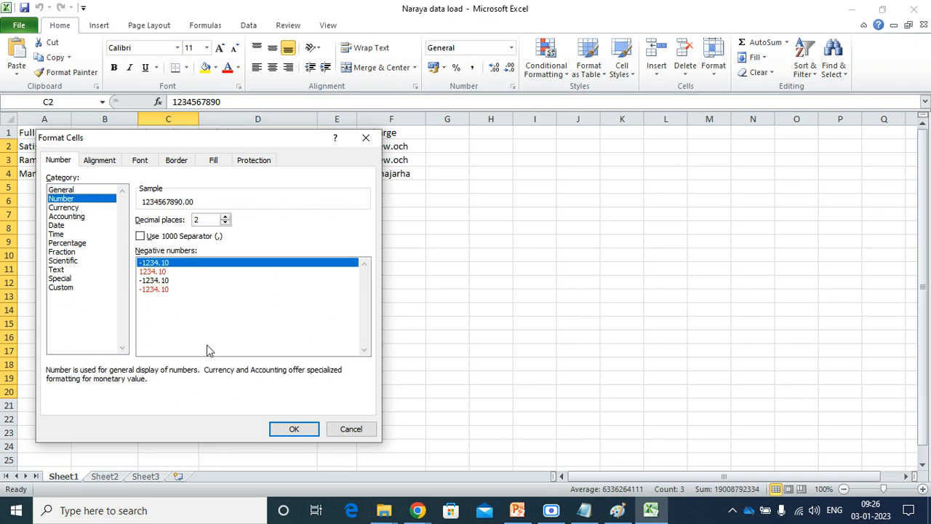
double_click(205, 219)
type("20")
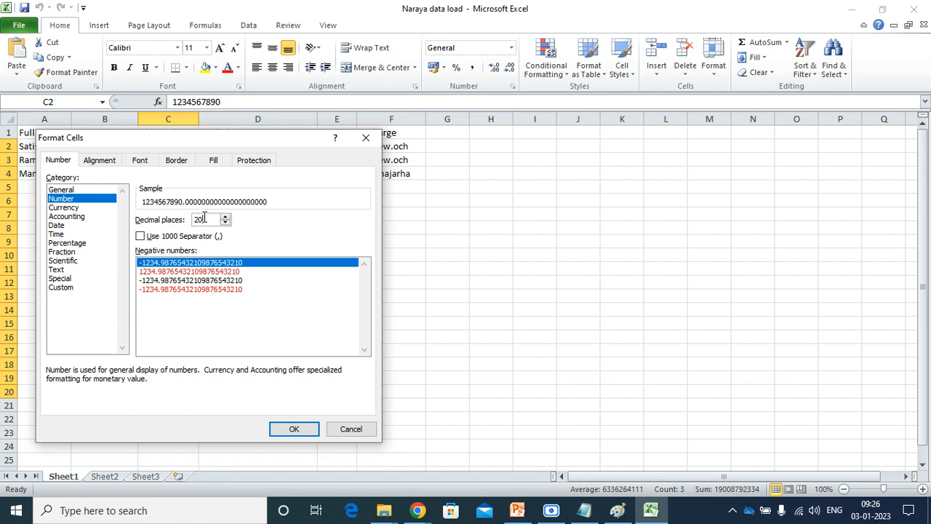
key("BackSpace")
key("BackSpace")
type("0")
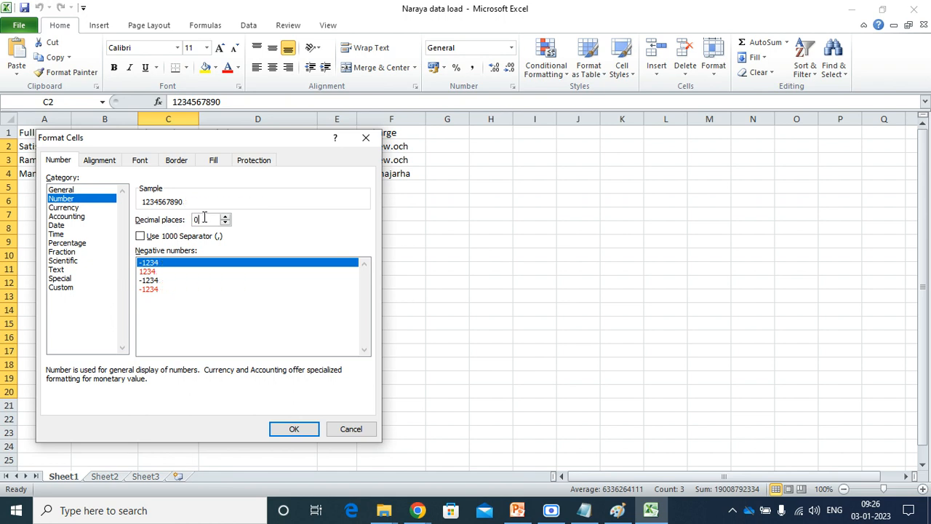
key("Tab")
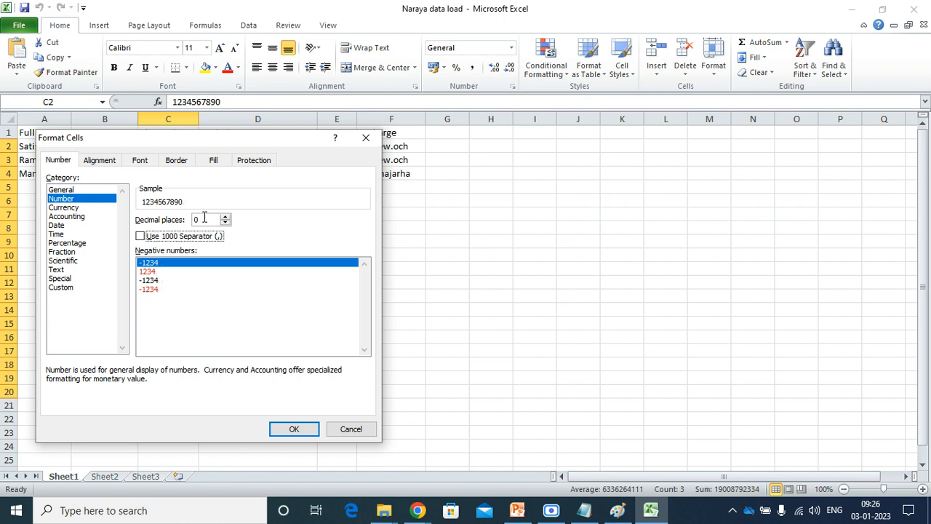
left_click(291, 429)
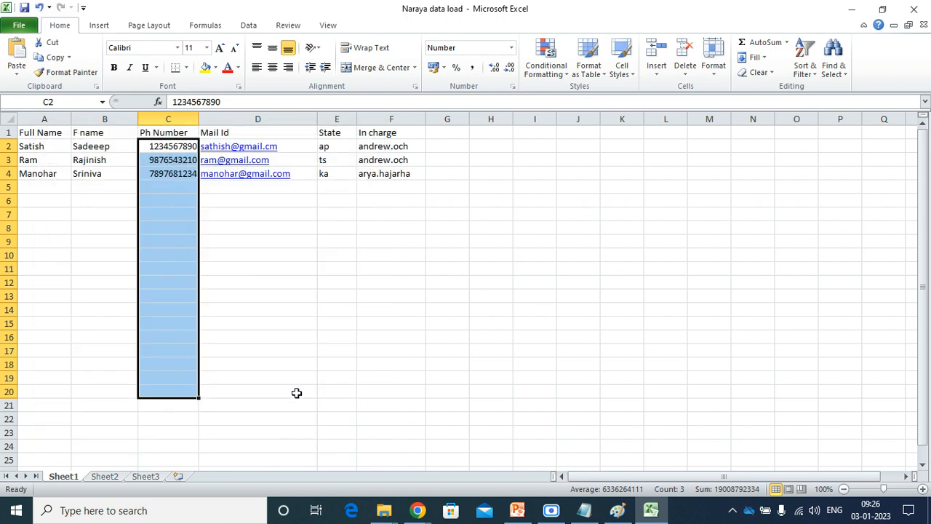
Replace the three phone numbers in C2–C4 with repeated-digit placeholder numbers.
left_click(264, 289)
left_click(161, 147)
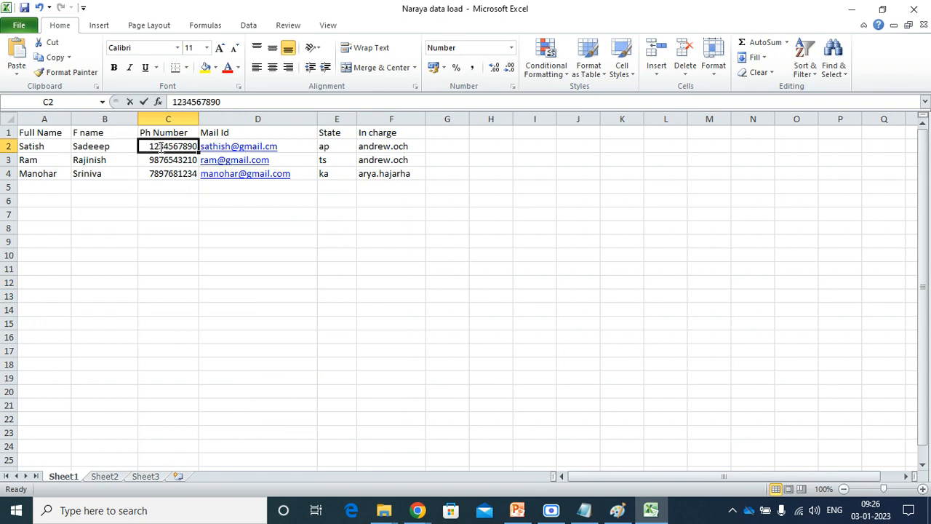
type("1111111111")
key("Return")
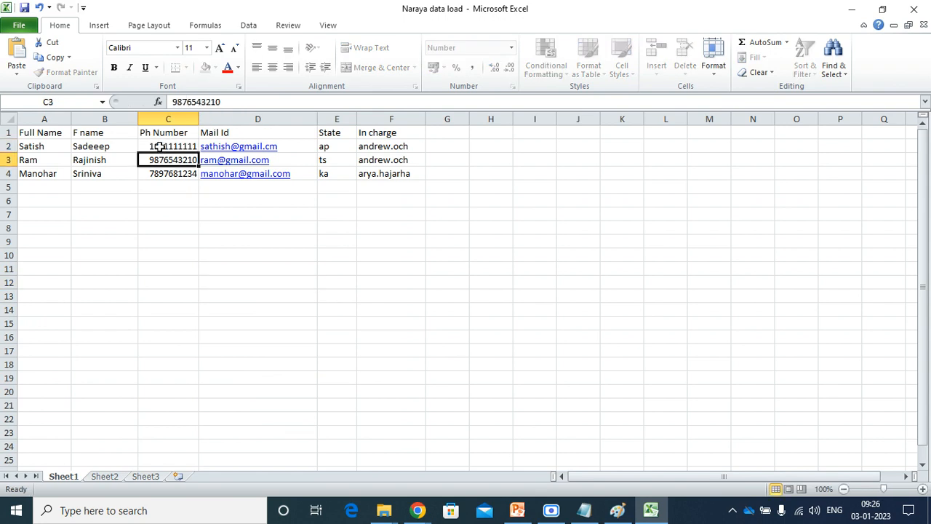
type("2222222222")
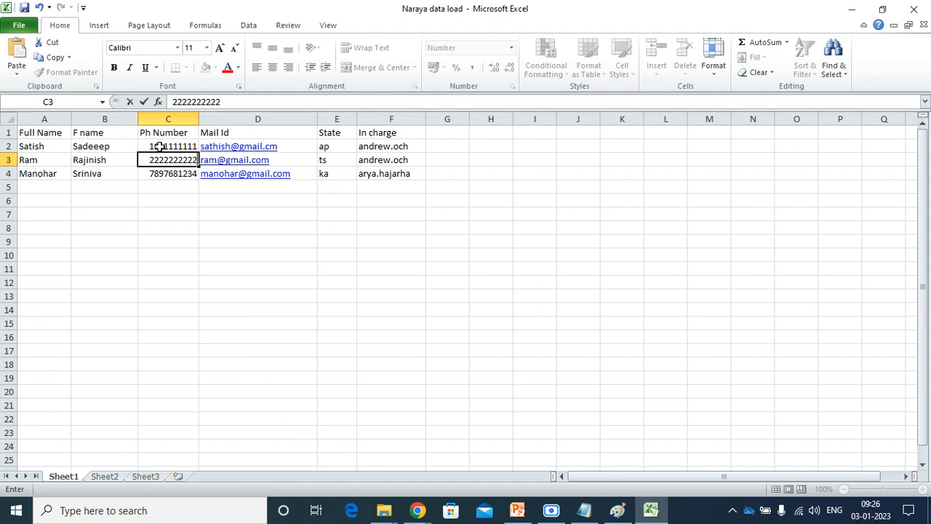
key("Tab")
key("Return")
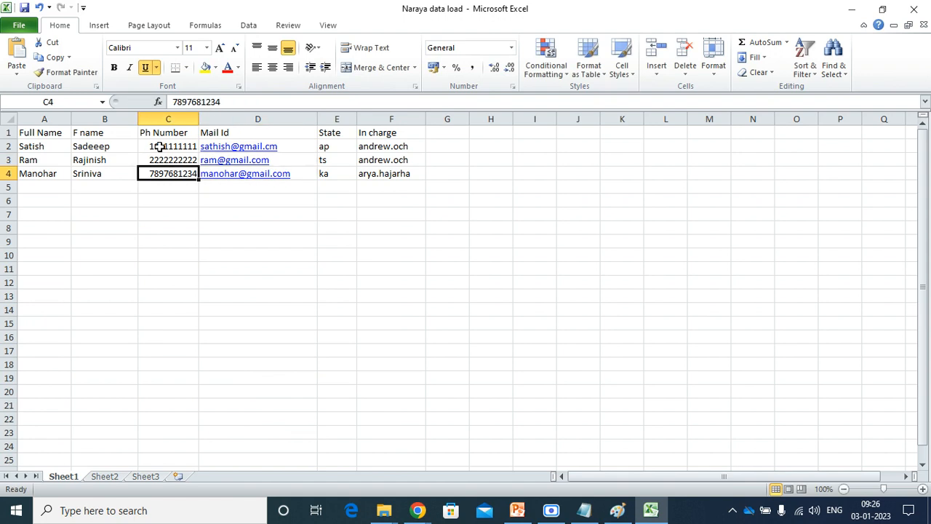
type("333333333")
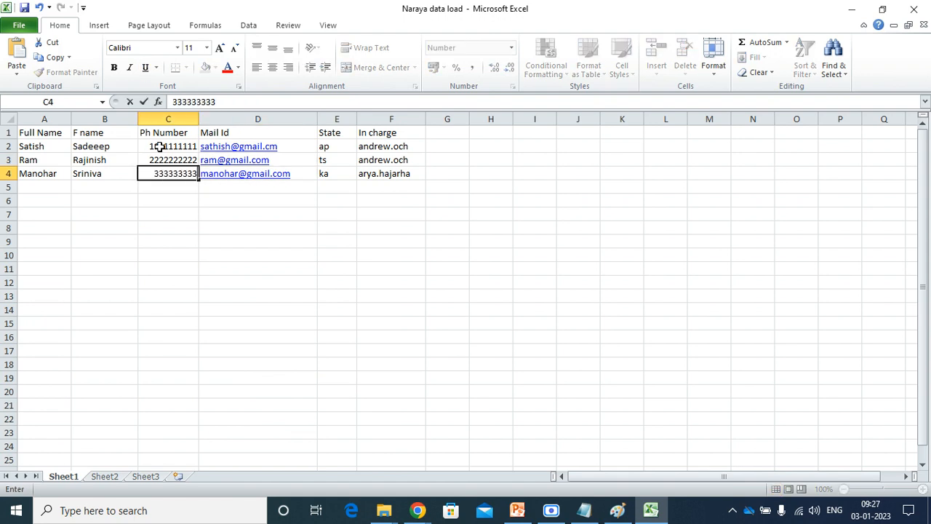
key("ctrl+Return")
Trim the last letter from the father name in B4.
left_click(299, 228)
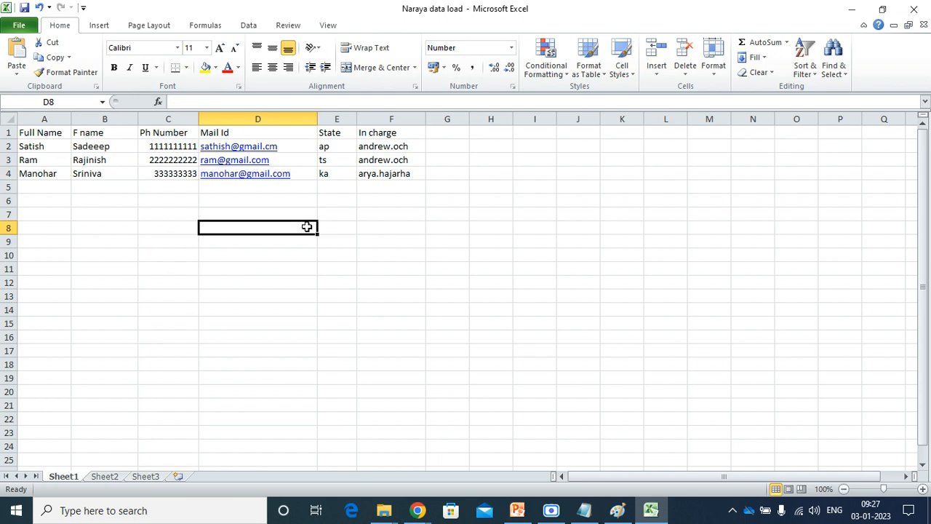
left_click(118, 172)
double_click(121, 173)
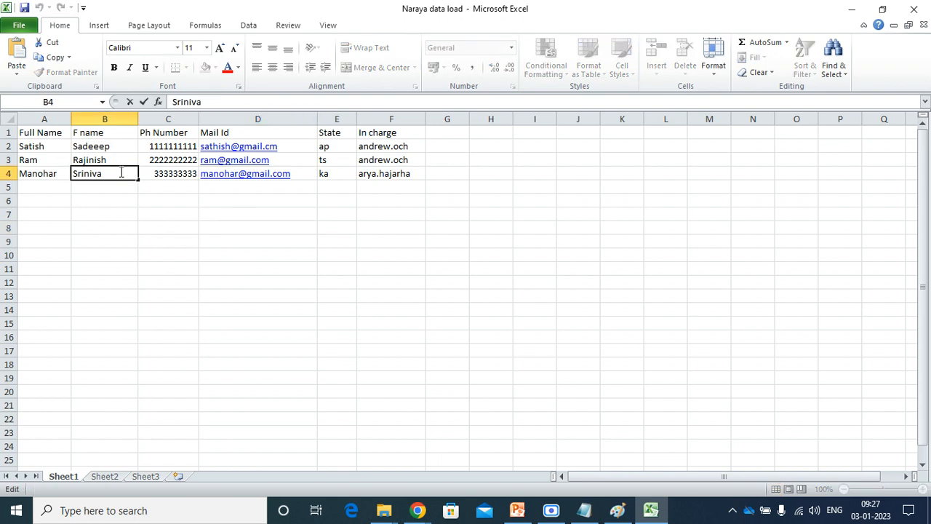
key("BackSpace")
key("BackSpace")
Start row 5 with the new person's full name and father name, fixing typos.
left_click(43, 188)
double_click(43, 188)
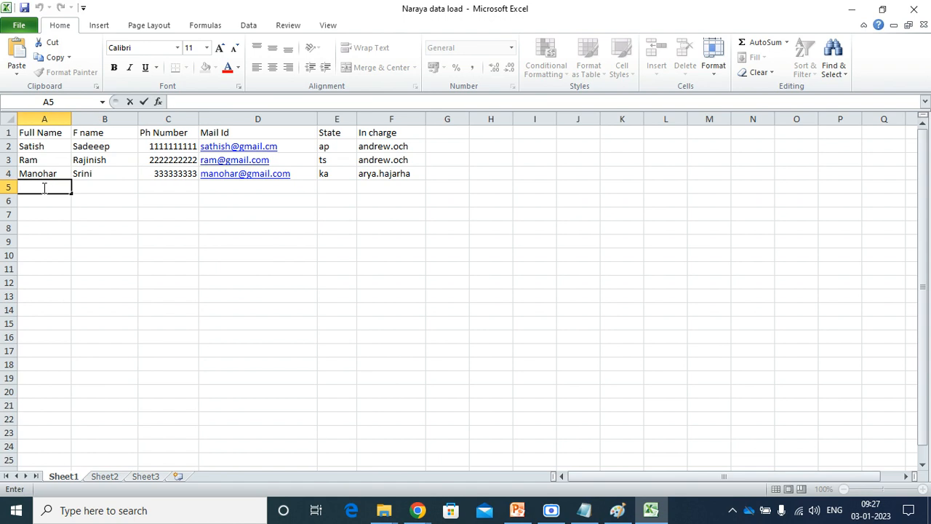
type("Paar")
key("Tab")
key("F2")
left_click(43, 188)
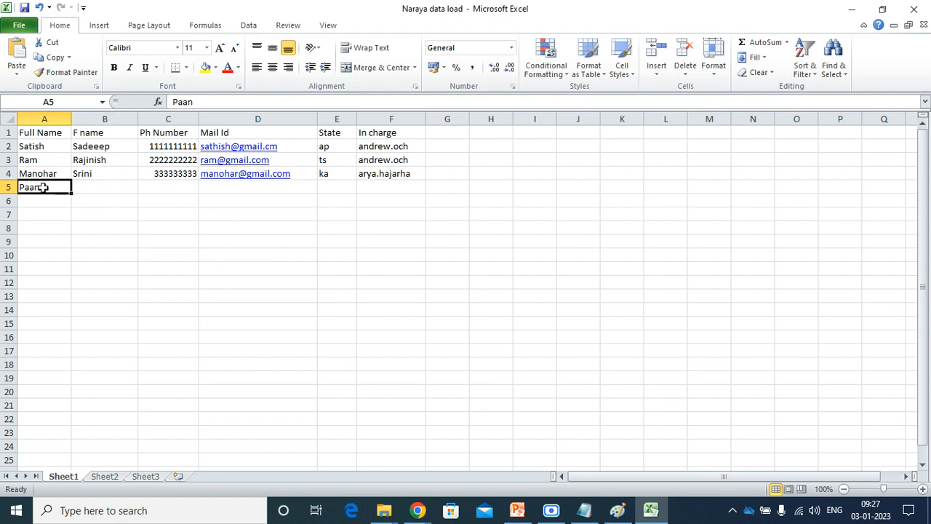
key("BackSpace")
type("Phan")
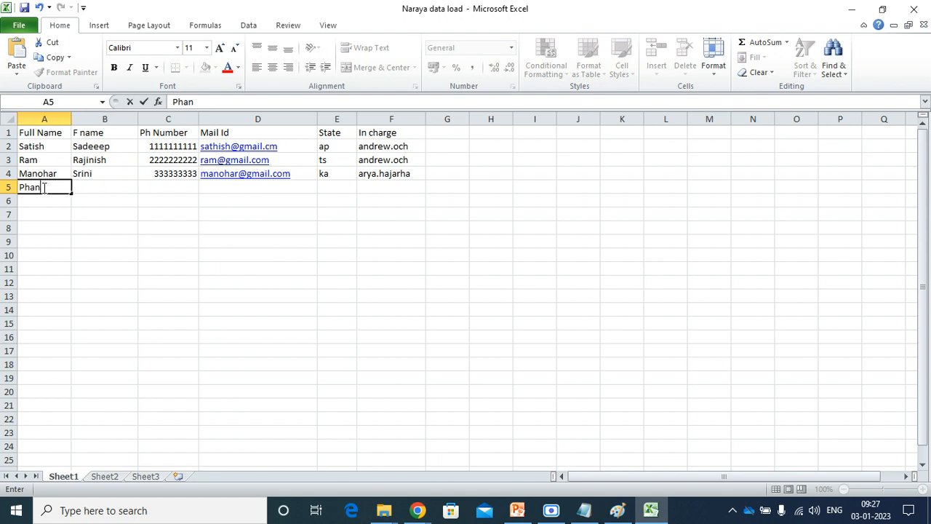
key("Tab")
type("P")
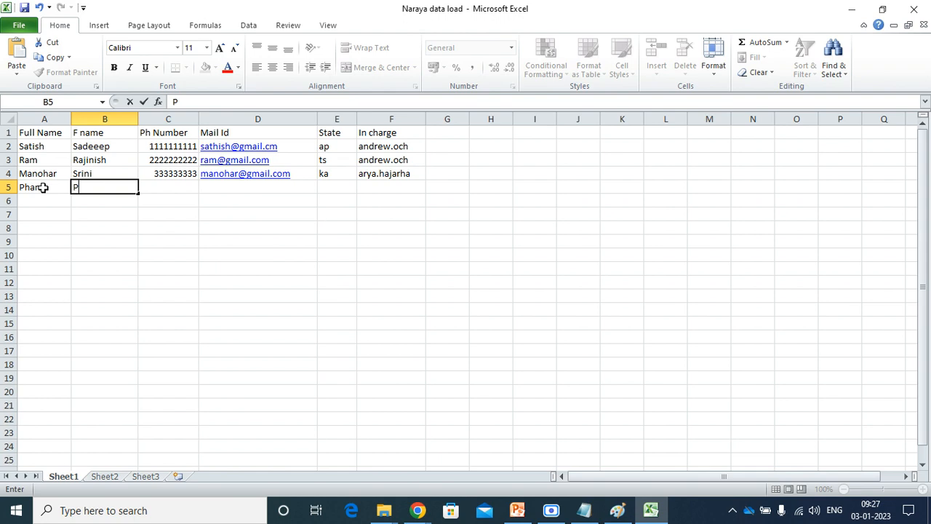
key("BackSpace")
type("hain")
key("BackSpace")
key("BackSpace")
key("BackSpace")
key("BackSpace")
type("Chaitanya")
key("Tab")
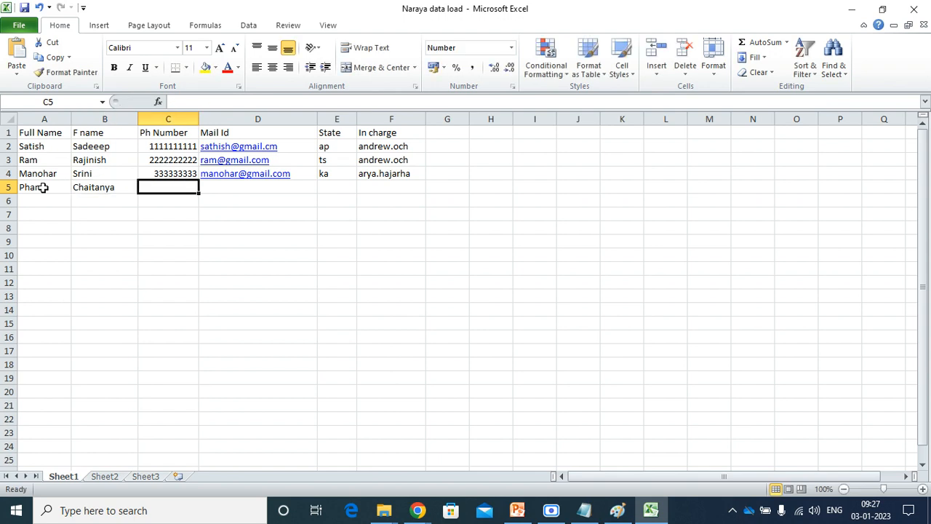
Enter a repeated-digit phone number and the person's mail ID in row 5.
type("4444444444")
key("Tab")
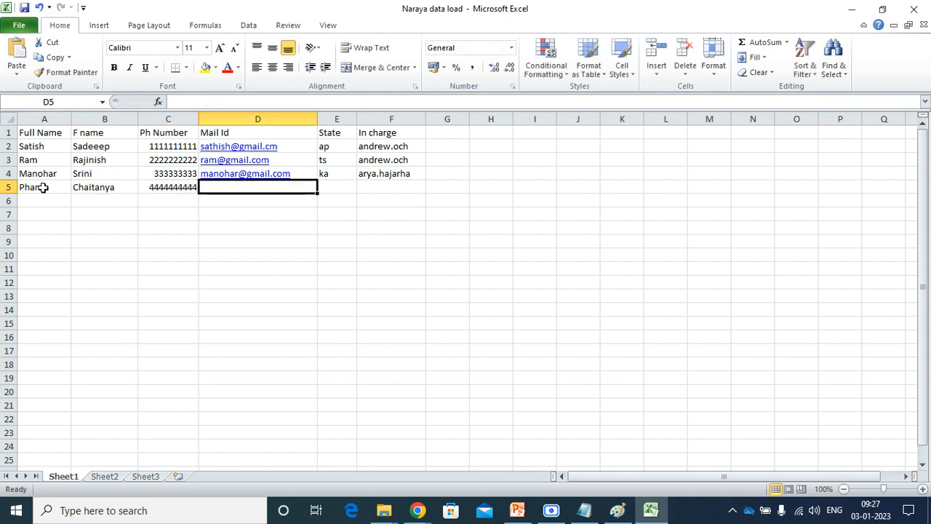
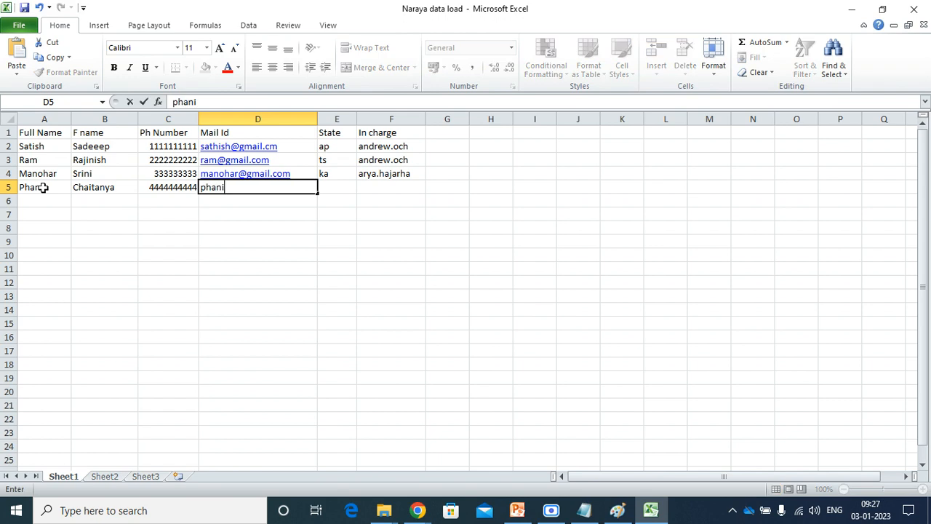
key("Tab")
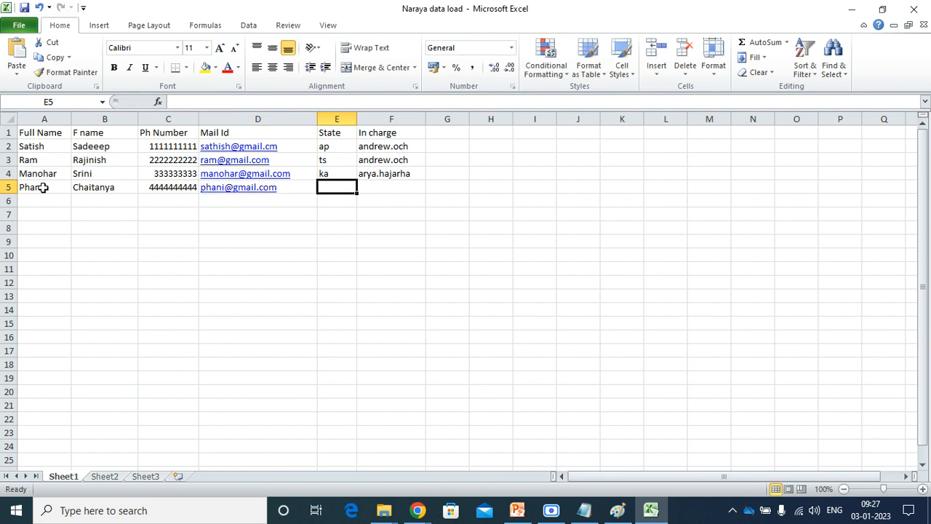
Change row 4's state to tn, then give row 5 state ap and the suggested in-charge.
key("Up")
type("Ts")
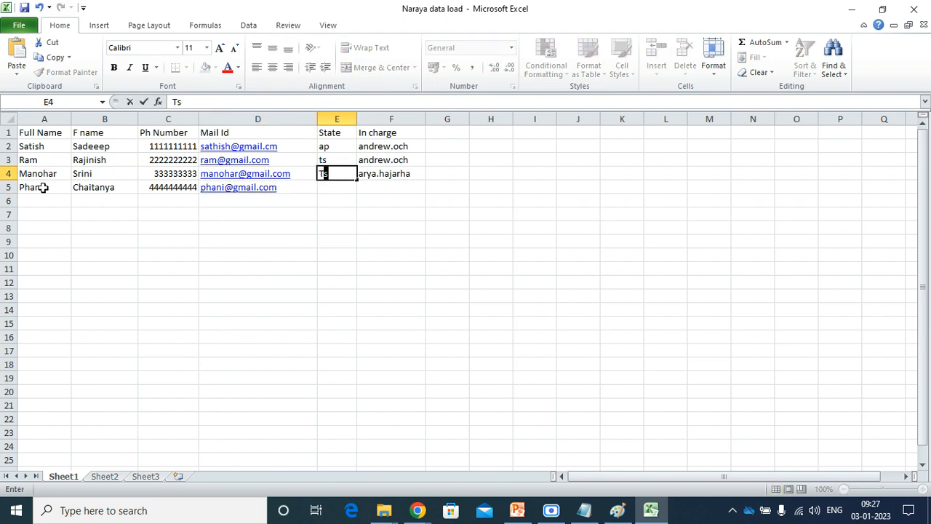
key("BackSpace")
type("r")
key("BackSpace")
key("BackSpace")
type("tn")
key("Return")
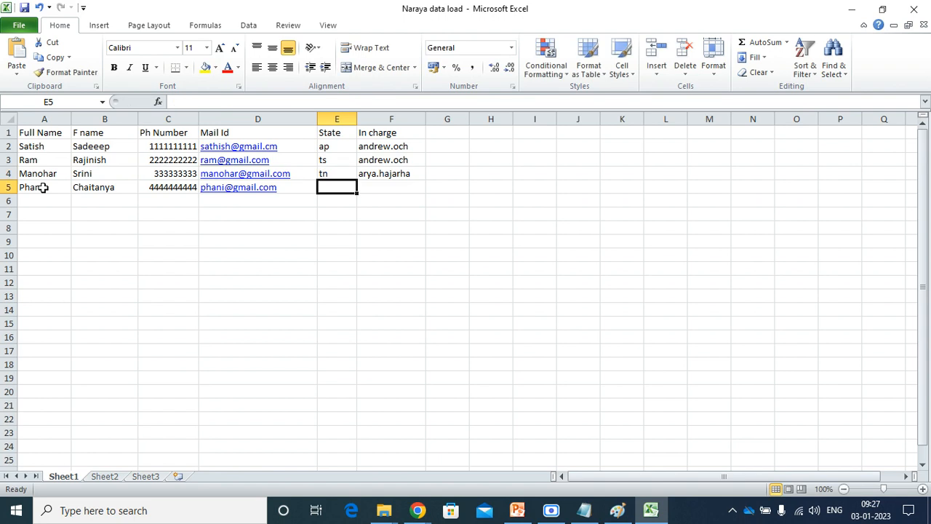
type("ap")
key("Tab")
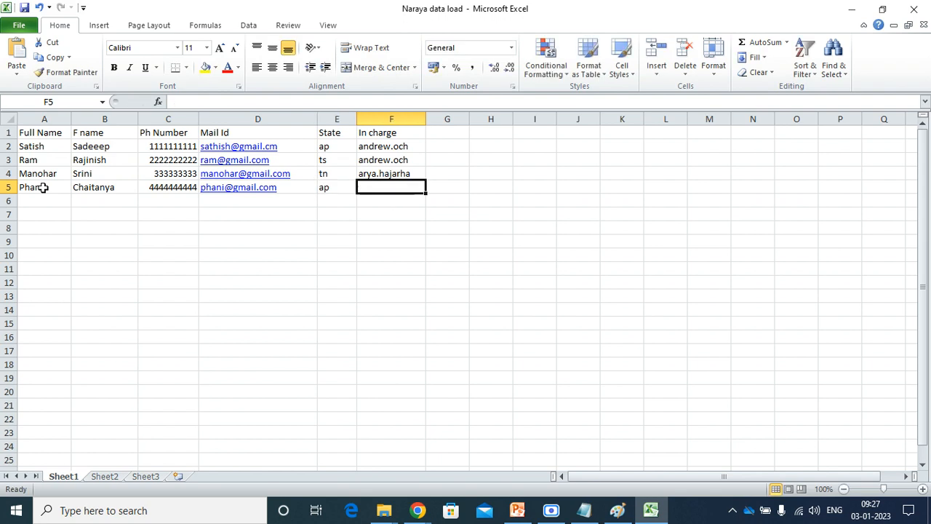
type("a")
key("Tab")
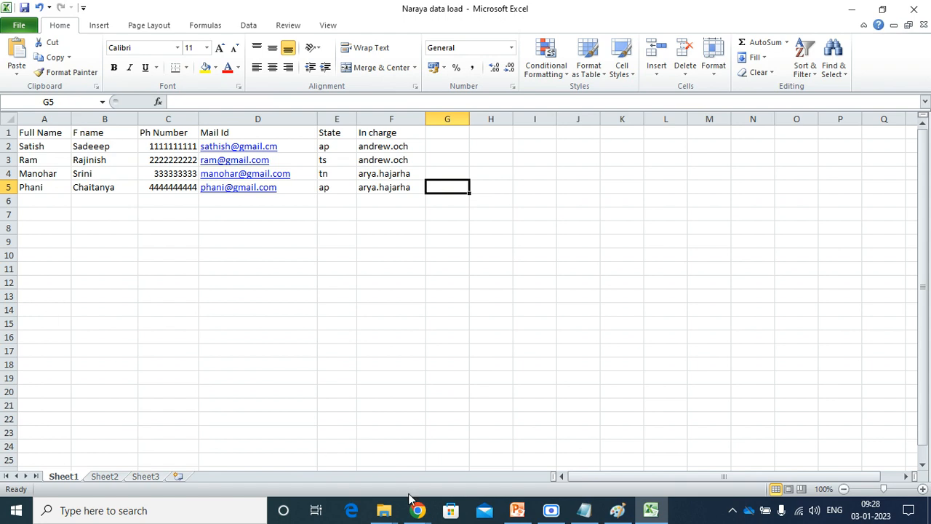
Back in Chrome, open Narayana Data Load from the Transform Maps list.
mouse_move(393, 487)
left_click(305, 436)
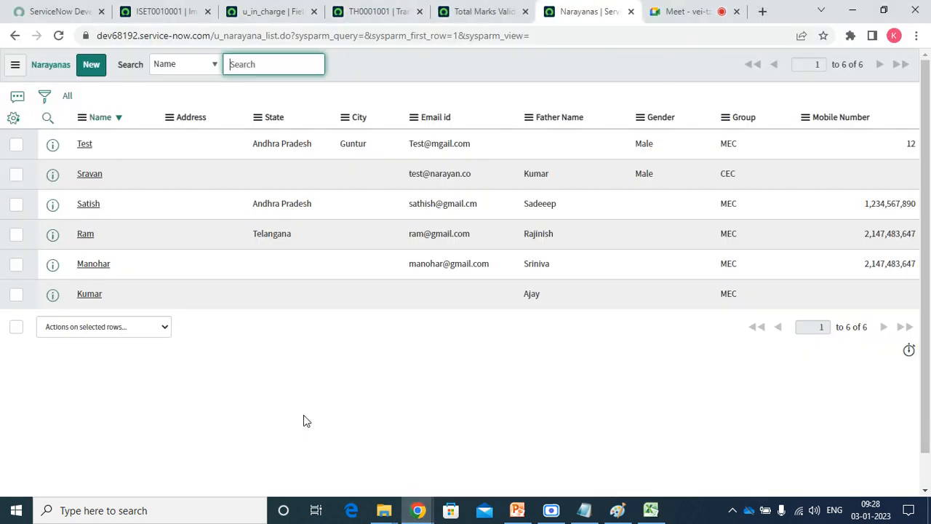
left_click(171, 11)
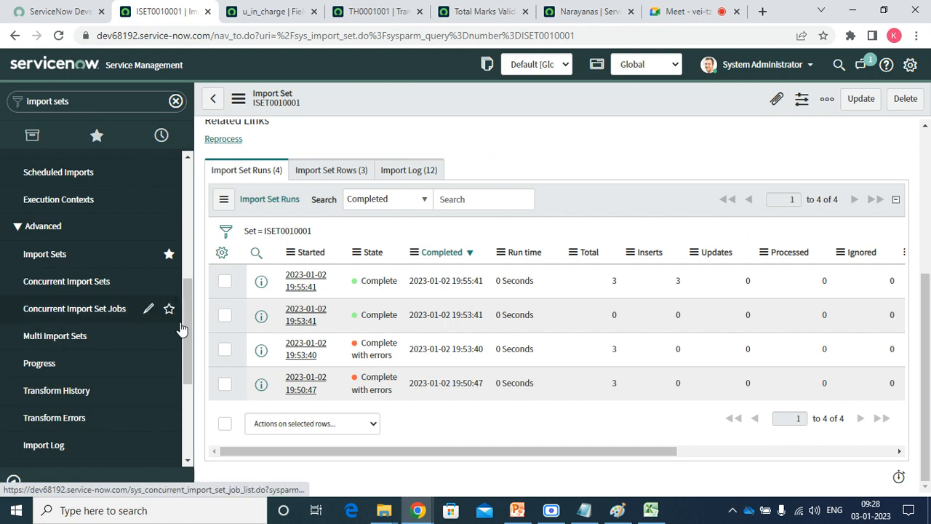
left_click_drag(187, 322, 181, 269)
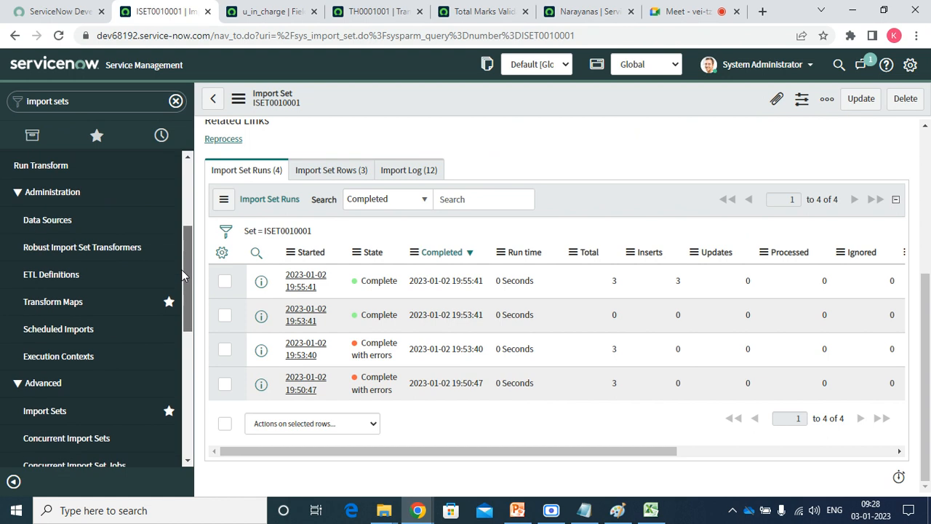
left_click(73, 303)
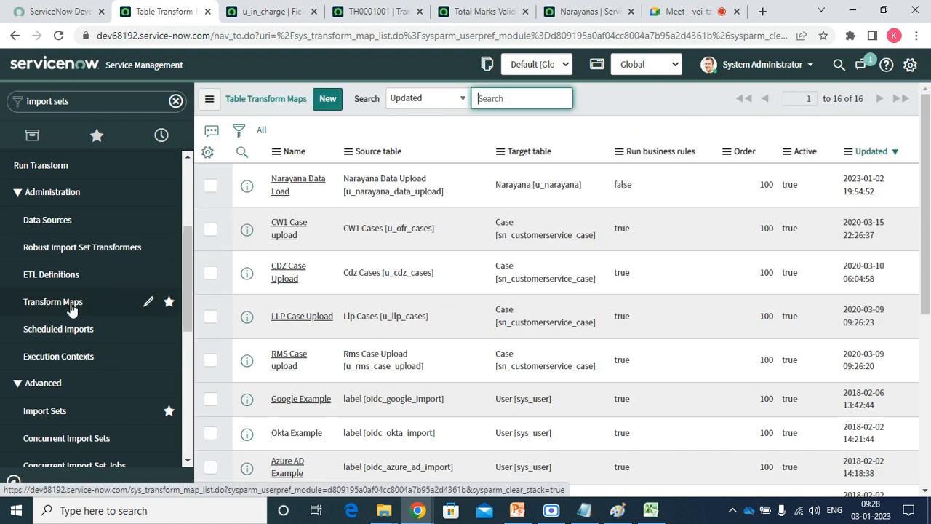
left_click(283, 195)
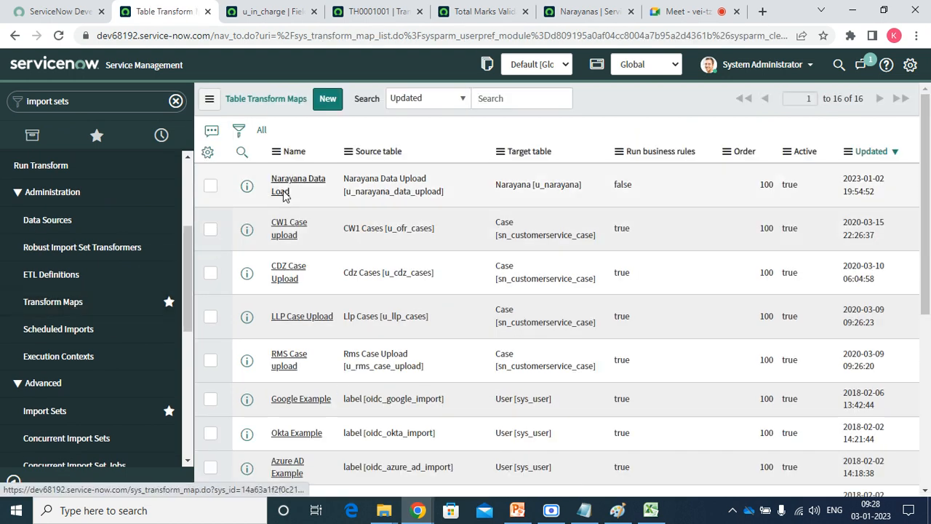
left_click(282, 194)
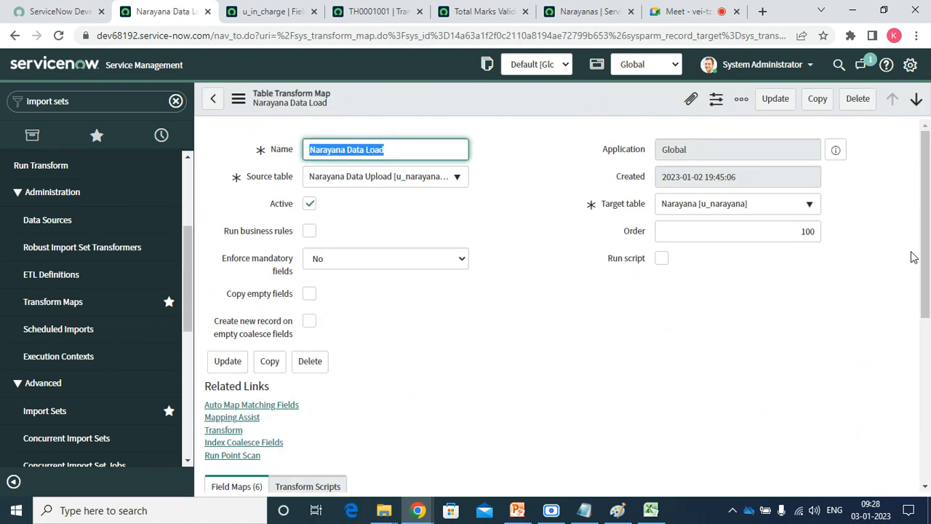
Scroll to the six field maps and open the u_full_name mapping in a new tab.
scroll(668, 277, "down", 3)
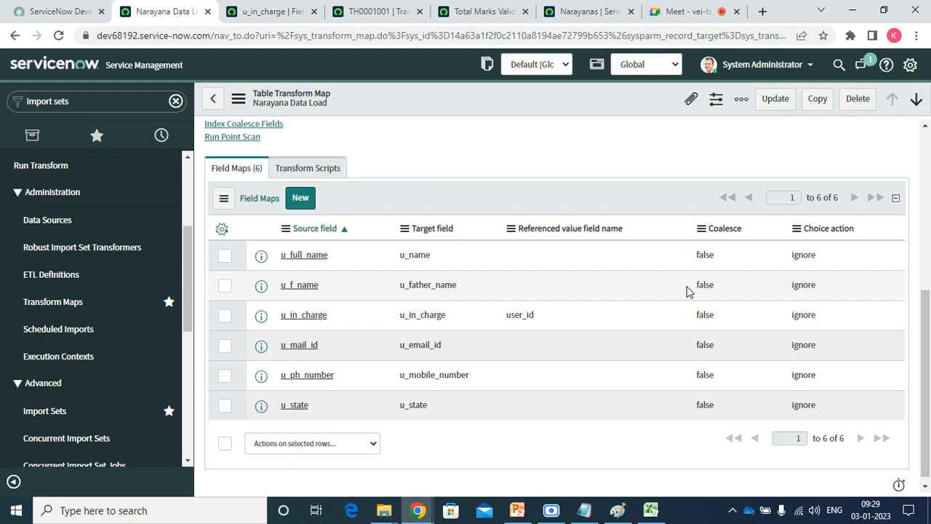
right_click(261, 255)
left_click(285, 265)
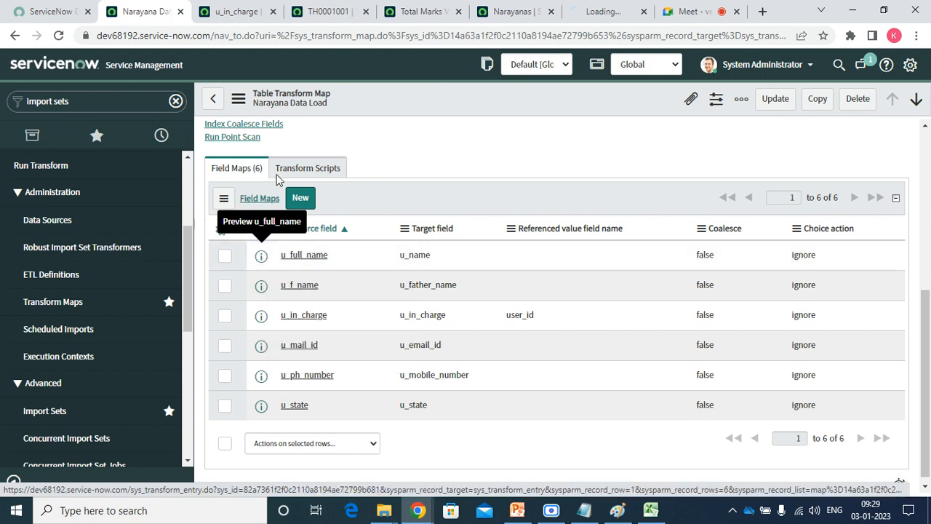
Close the leftover u_in_charge field map, TH0001001 and Total Marks tabs.
left_click(260, 11)
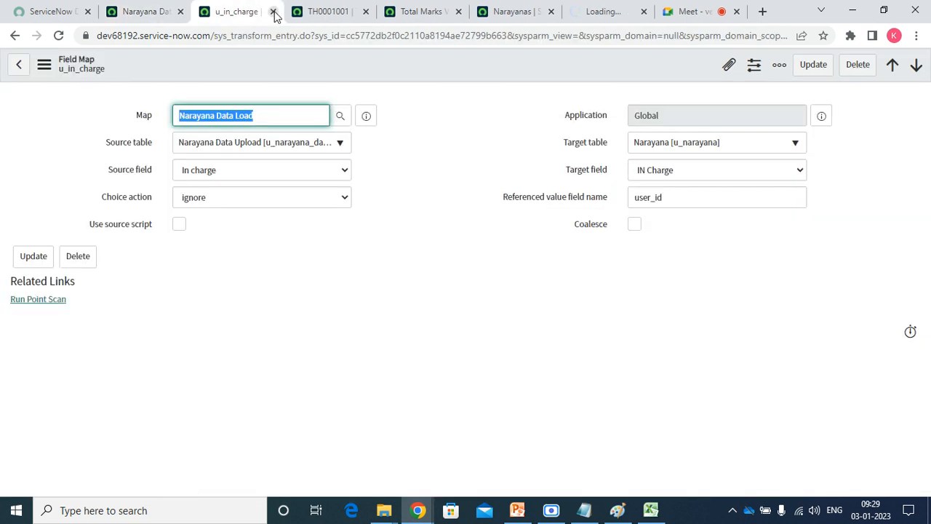
left_click(273, 11)
left_click(274, 11)
left_click(274, 11)
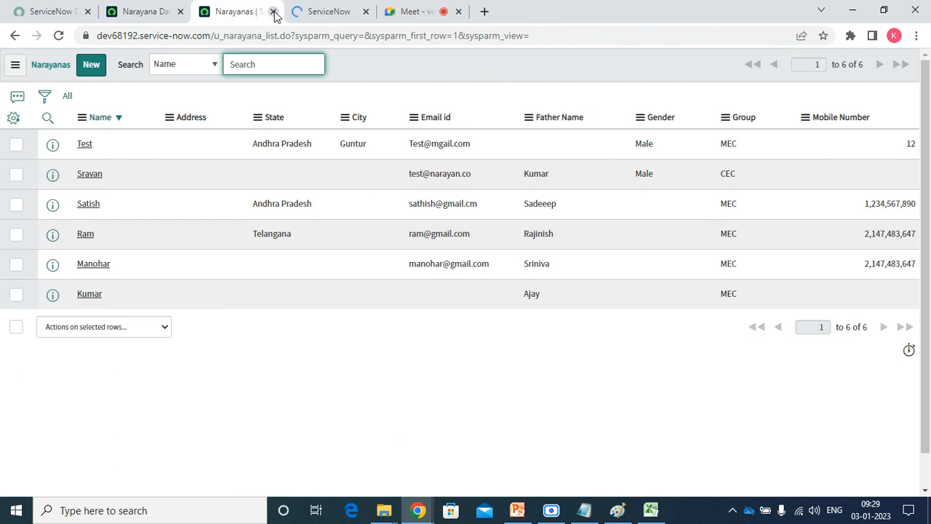
Tick Coalesce on the u_full_name field map and update it.
left_click(308, 14)
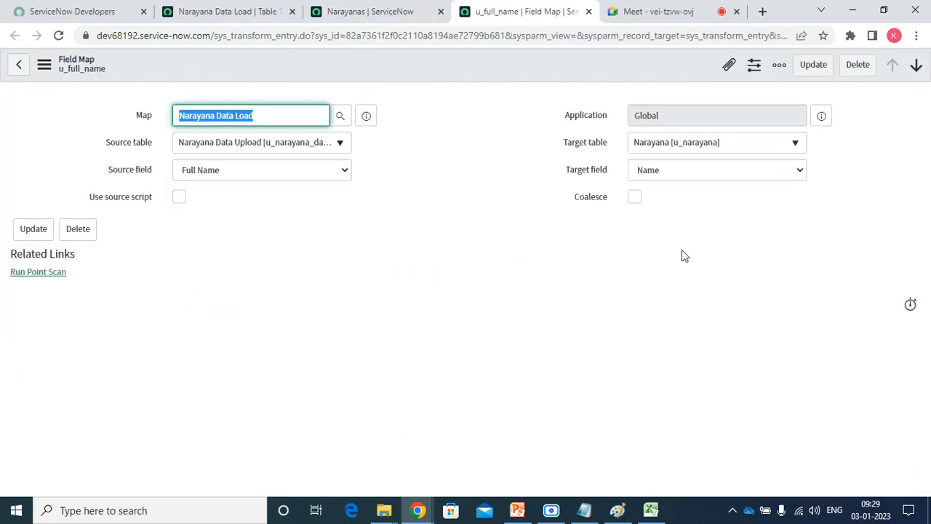
left_click(634, 198)
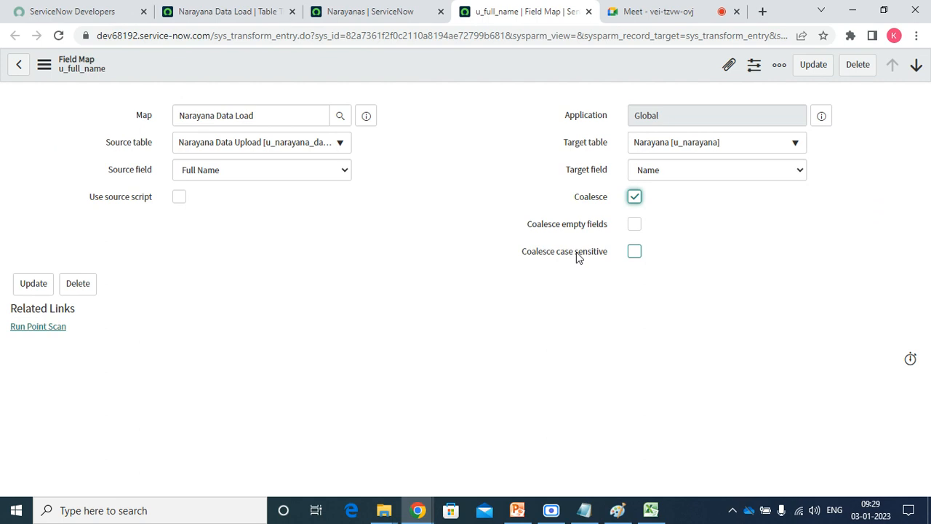
left_click(813, 66)
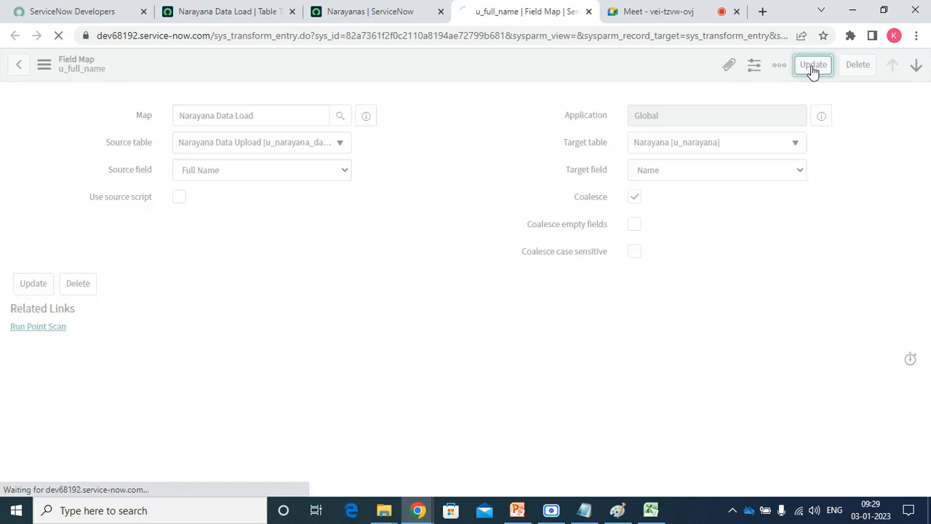
left_click(653, 511)
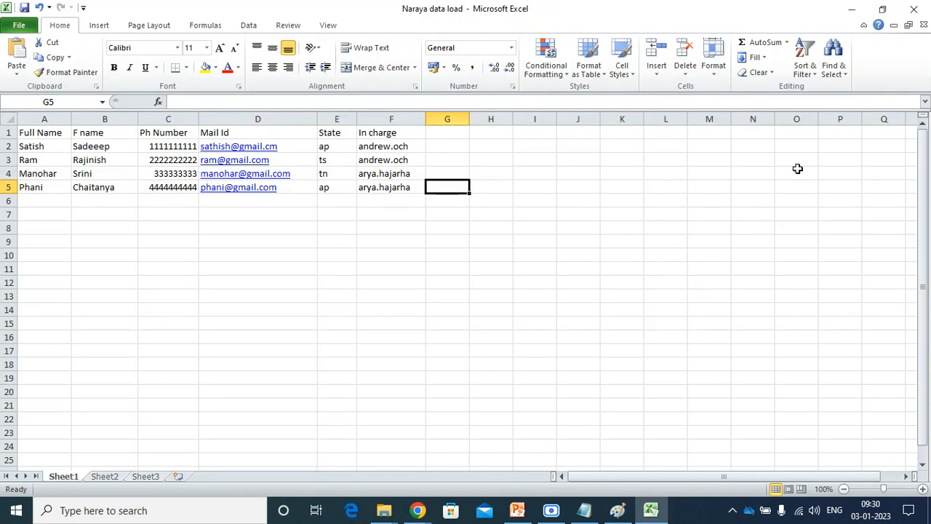
Close the Excel workbook, acknowledge the unindexed coalesce warning, and cancel index creation.
left_click(917, 7)
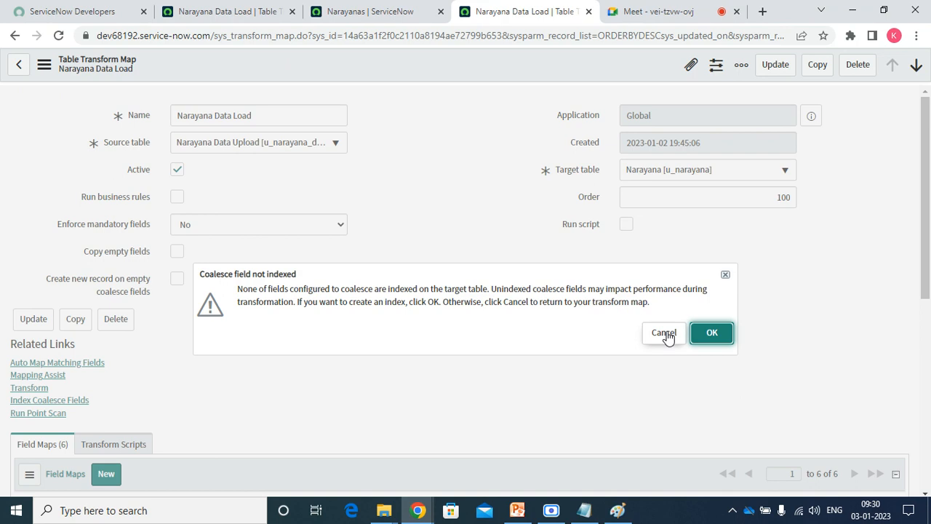
left_click(712, 334)
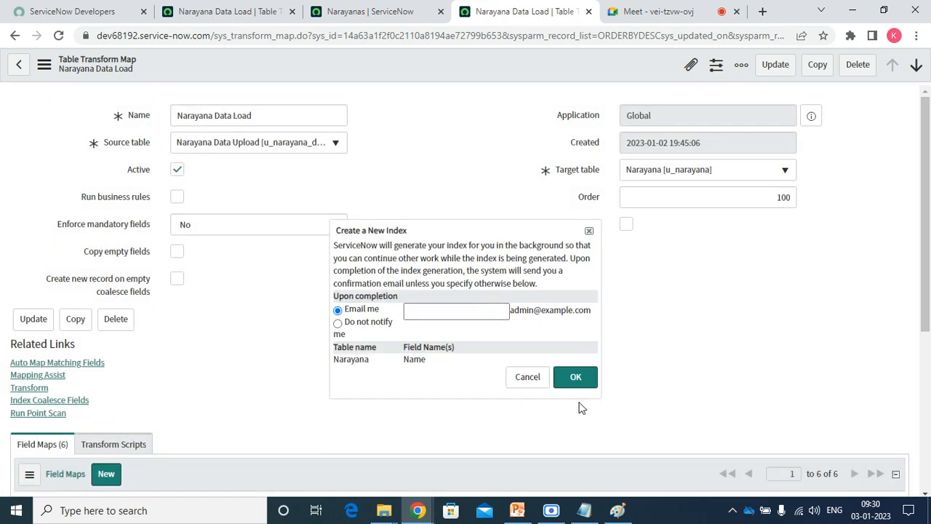
left_click(527, 384)
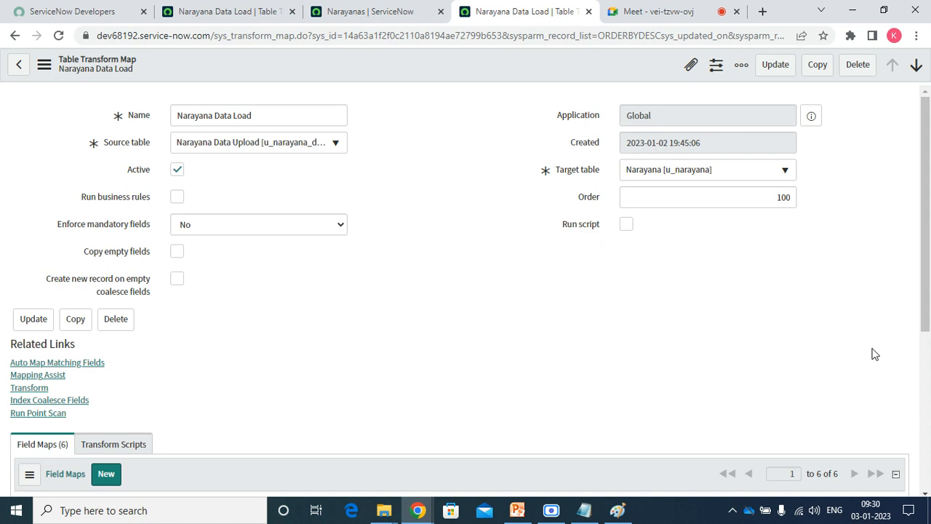
Check u_full_name shows Coalesce true, glance at Narayanas, then return to the earlier transform map tab.
left_click_drag(927, 306, 930, 453)
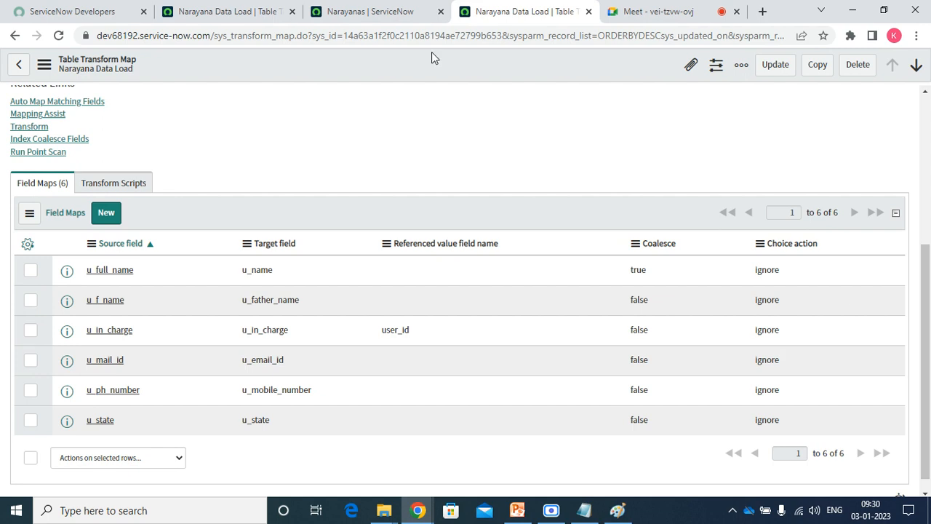
left_click(381, 14)
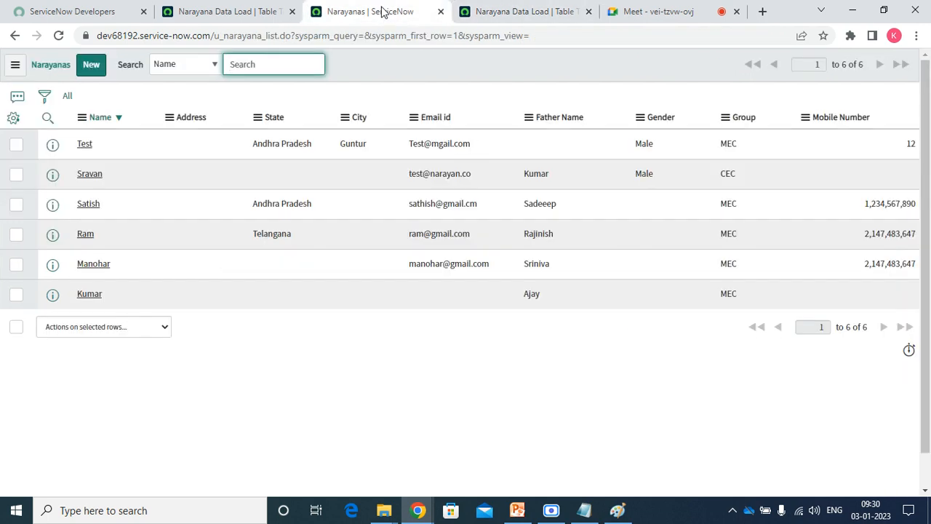
left_click(240, 14)
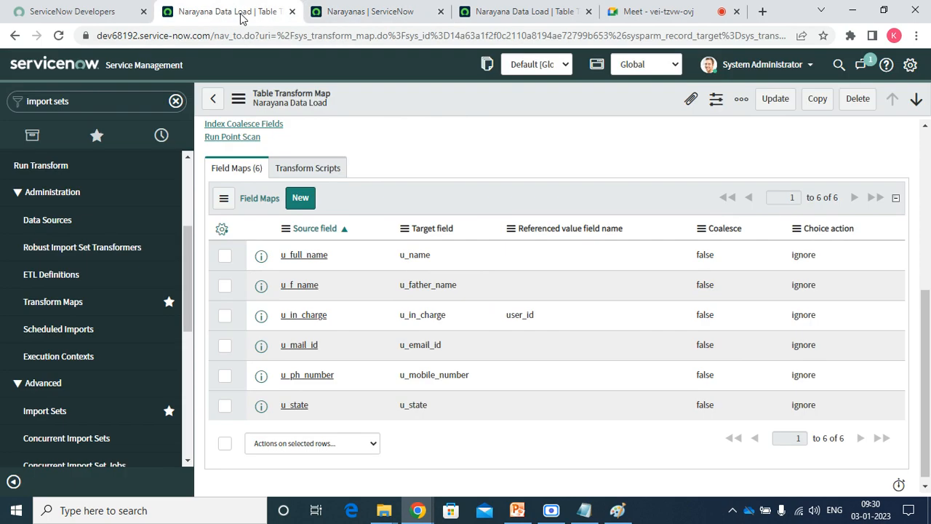
Open System Import Sets > Load Data from favourites and close Notepad without saving.
left_click(98, 136)
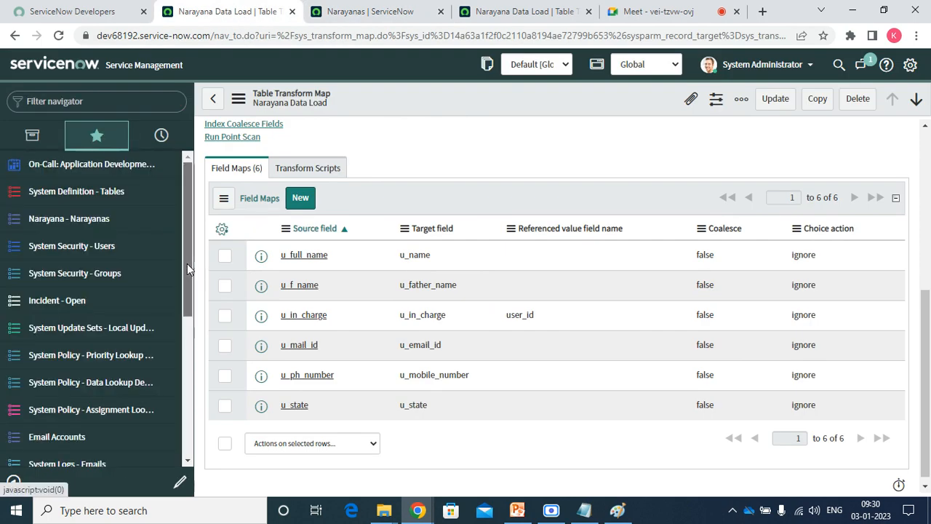
left_click_drag(187, 263, 195, 459)
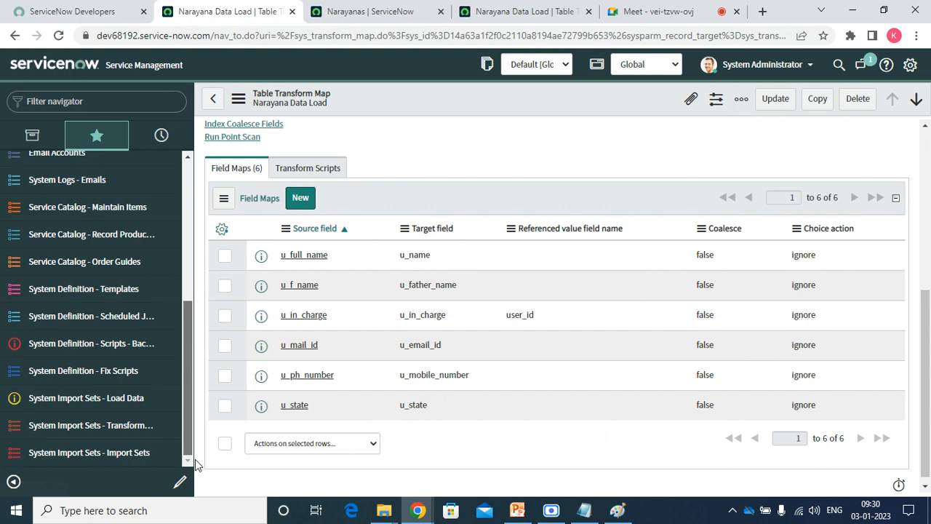
left_click(104, 397)
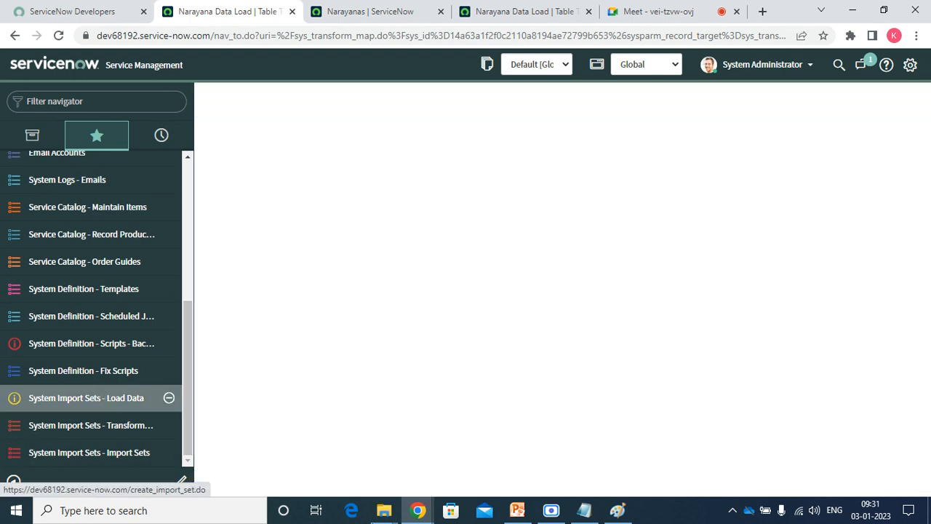
left_click(584, 510)
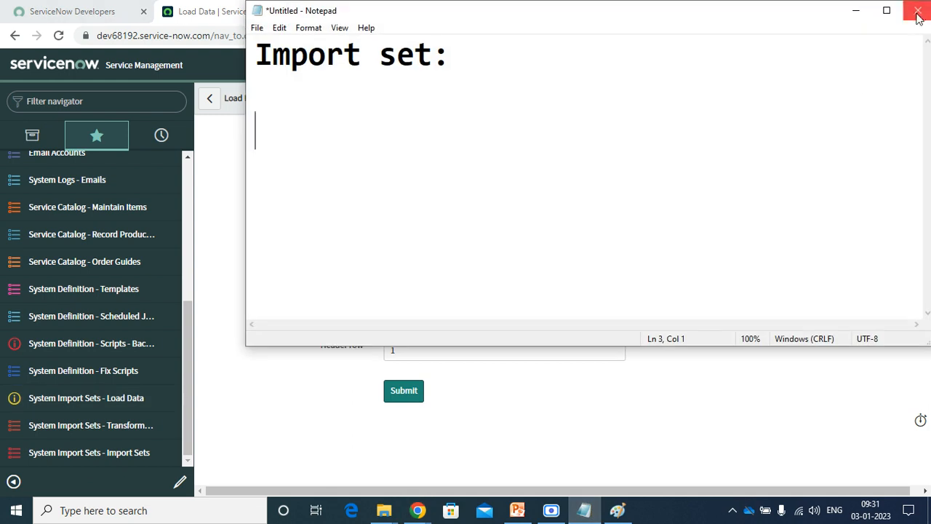
left_click(918, 10)
left_click(497, 260)
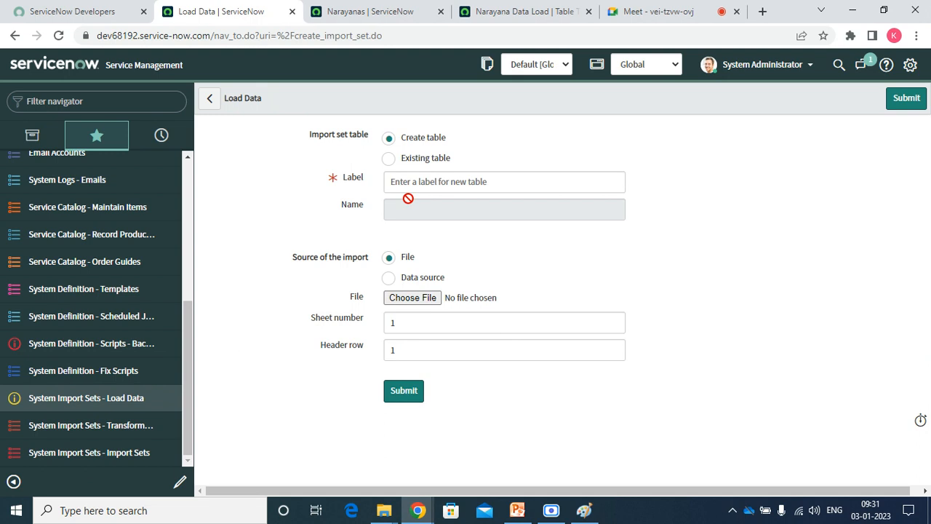
Choose existing table Narayana Data Upload and attach Naraya data load.xlsx.
left_click(390, 160)
left_click(414, 187)
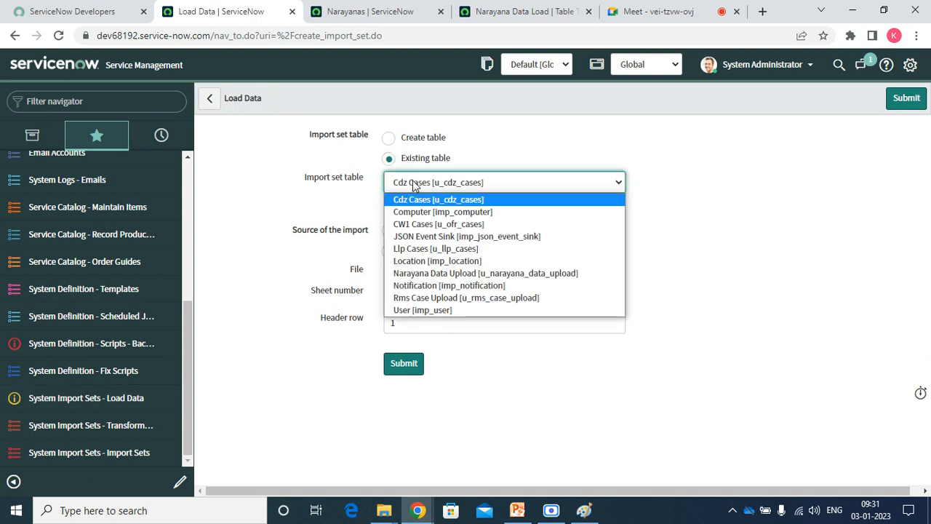
left_click(421, 275)
left_click(404, 271)
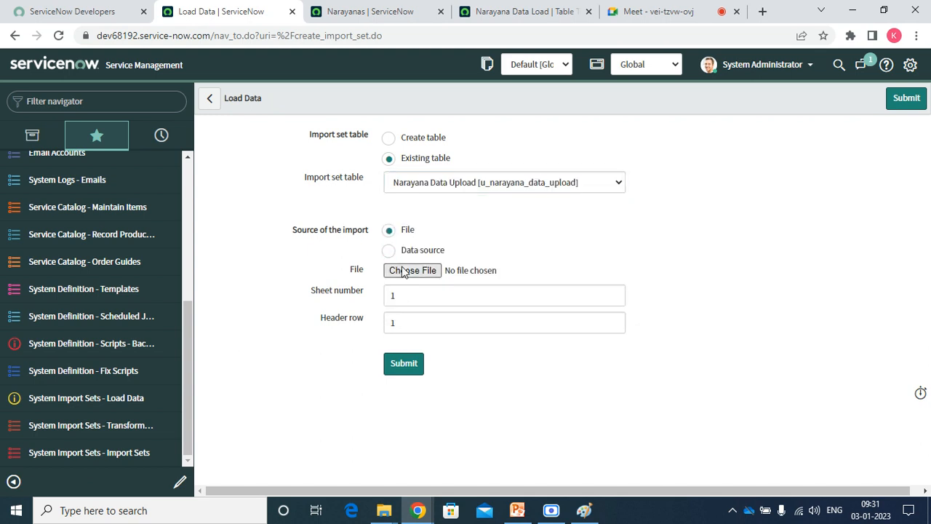
double_click(219, 160)
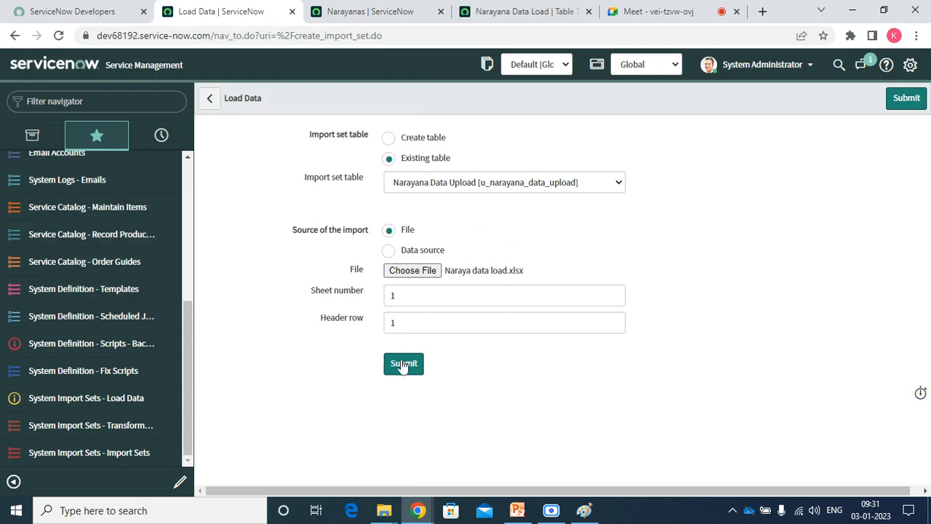
Close the Paint drawing without saving.
left_click(584, 511)
left_click(914, 7)
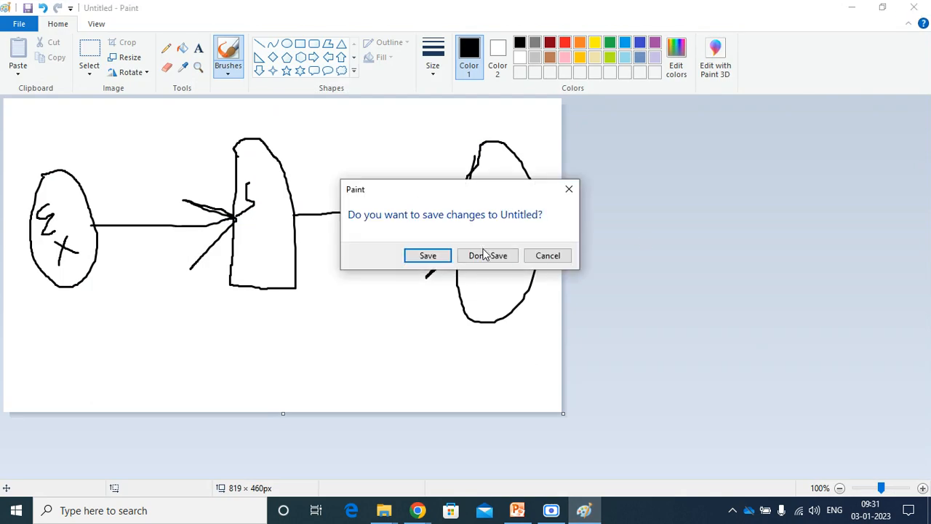
left_click(484, 256)
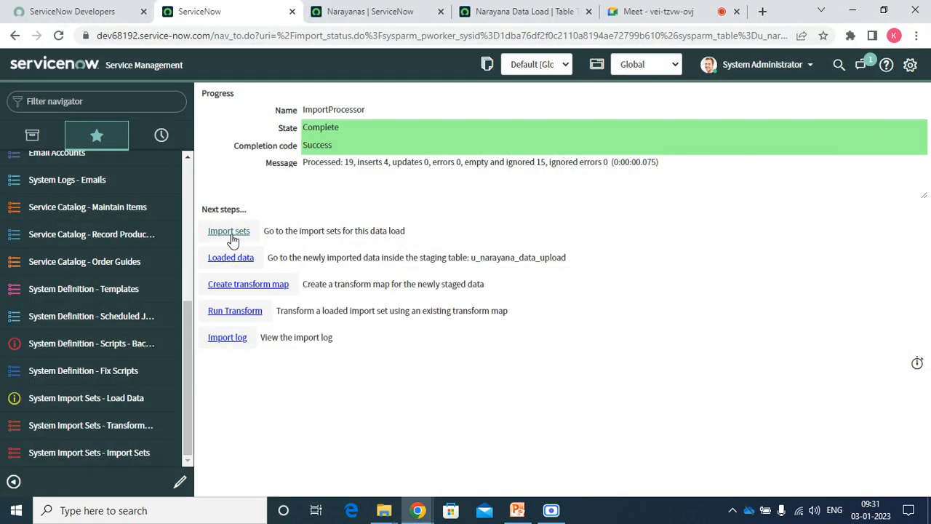
Open import set ISET0010002 and run the Narayana Data Load transform on it.
left_click(228, 232)
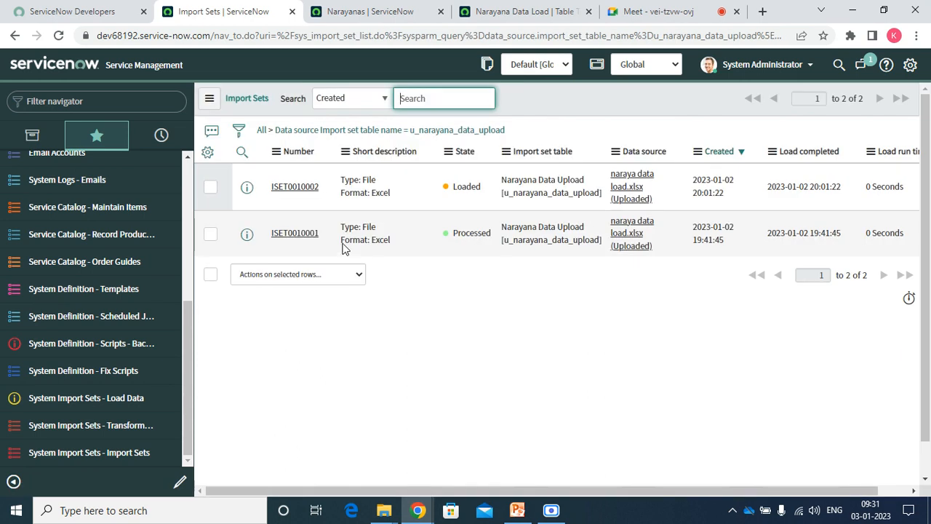
right_click(251, 189)
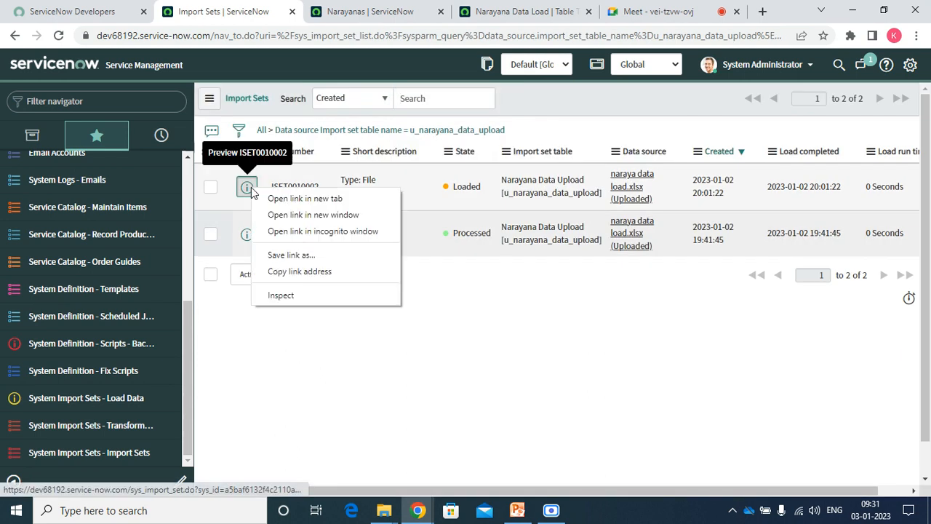
left_click(277, 201)
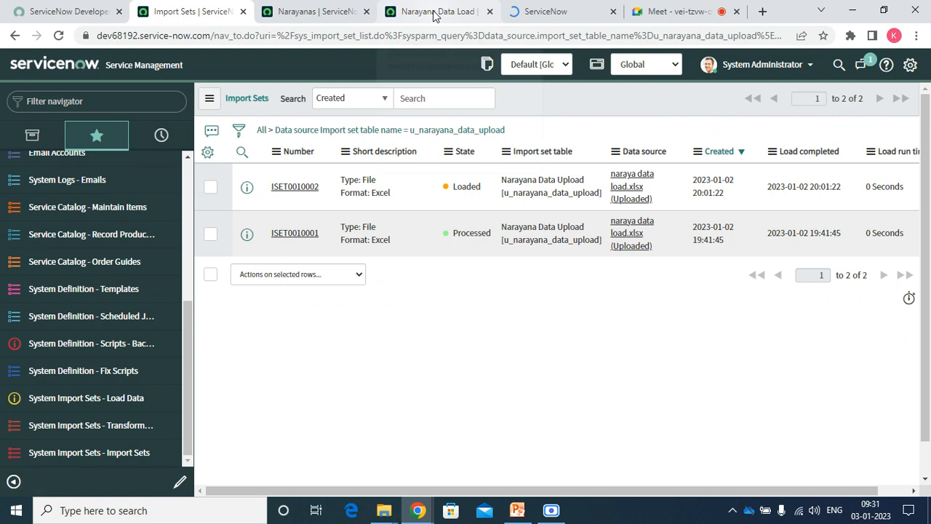
left_click(437, 12)
left_click(521, 15)
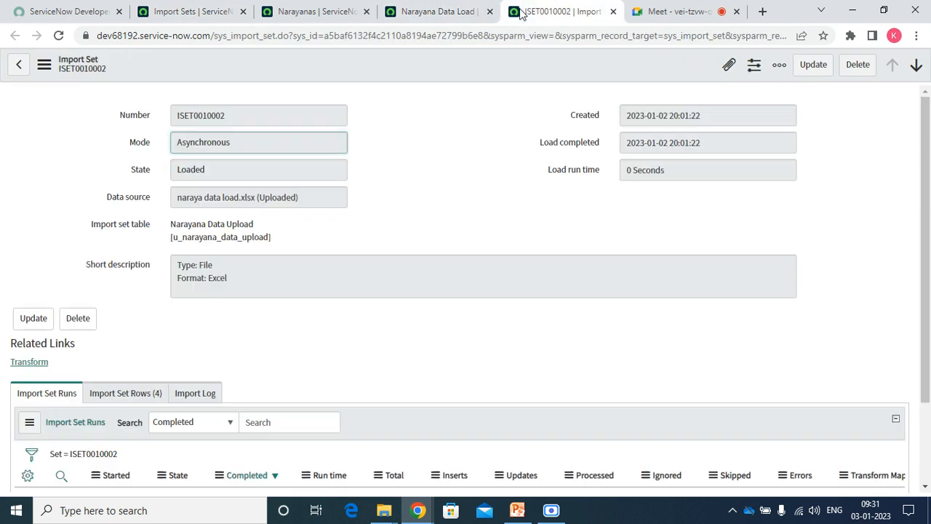
left_click(31, 366)
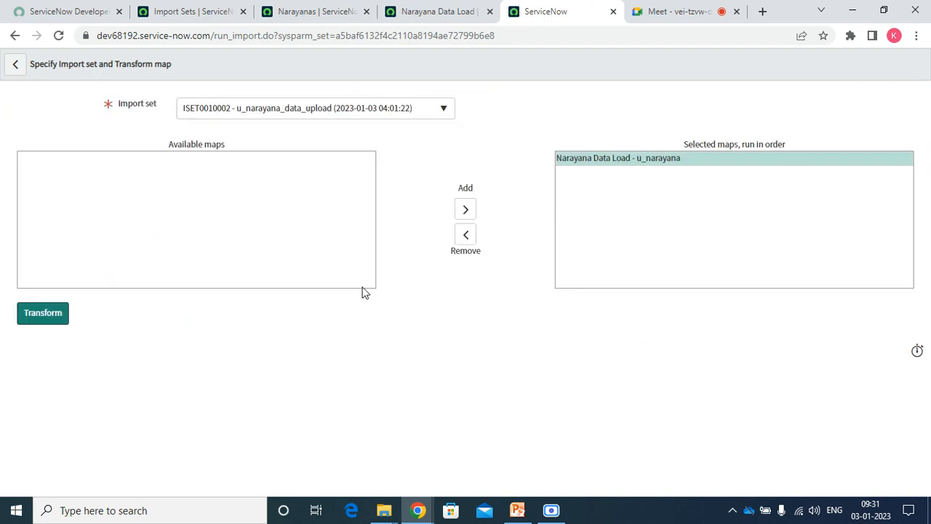
left_click(36, 317)
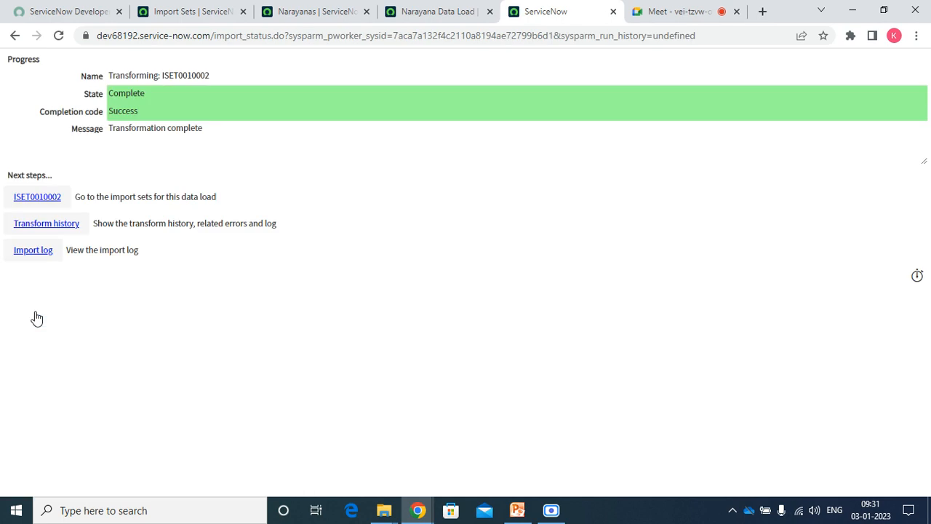
left_click(34, 201)
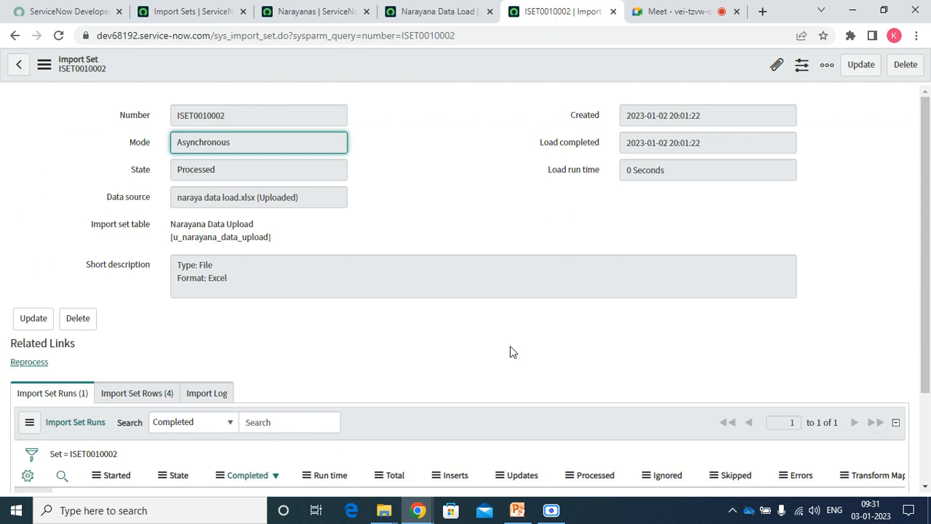
Review the second import set's run summary and its four imported rows.
scroll(607, 472, "down", 2)
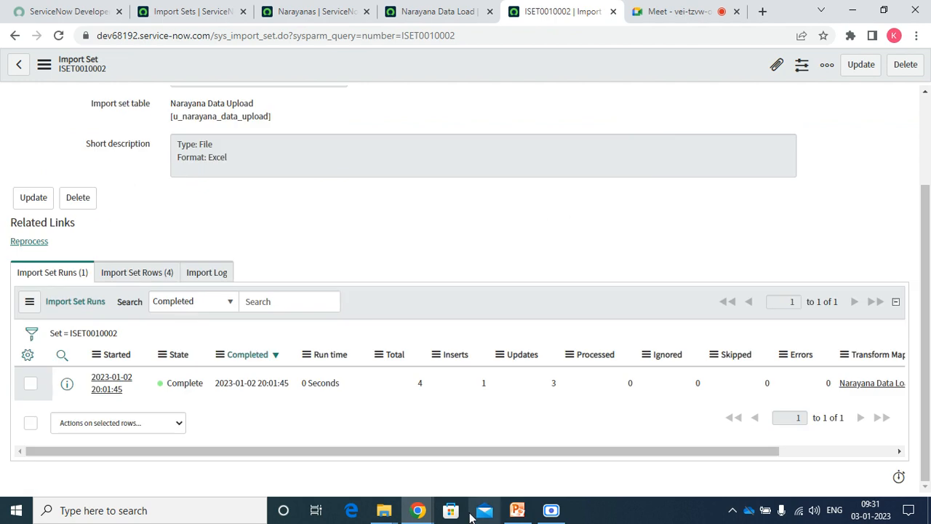
left_click(143, 281)
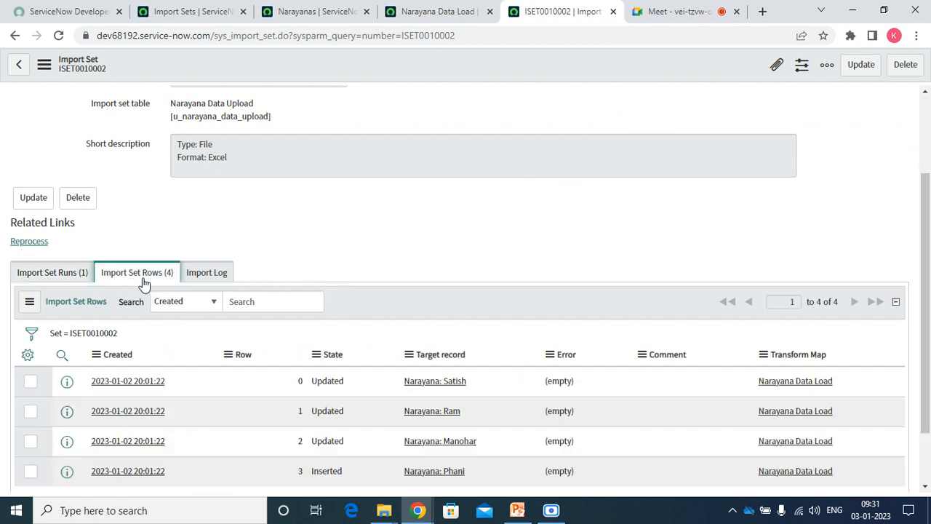
left_click(68, 277)
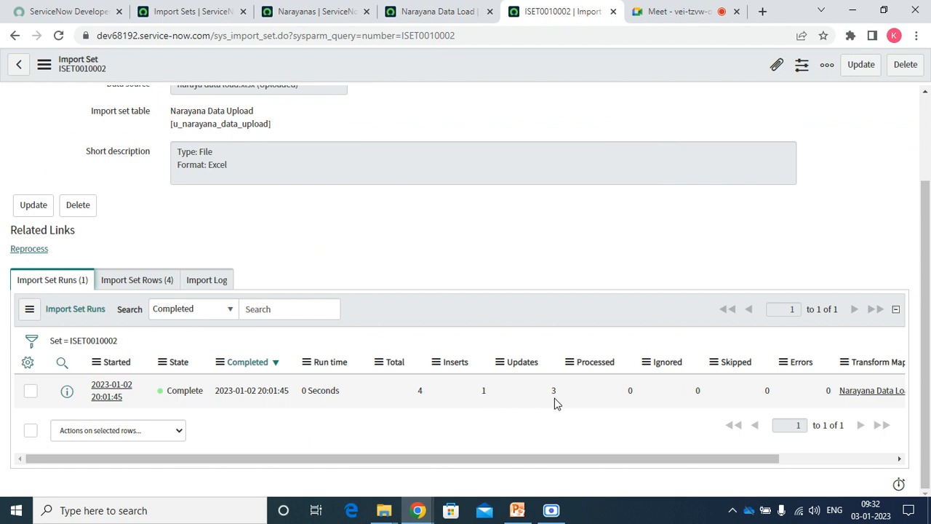
left_click(133, 280)
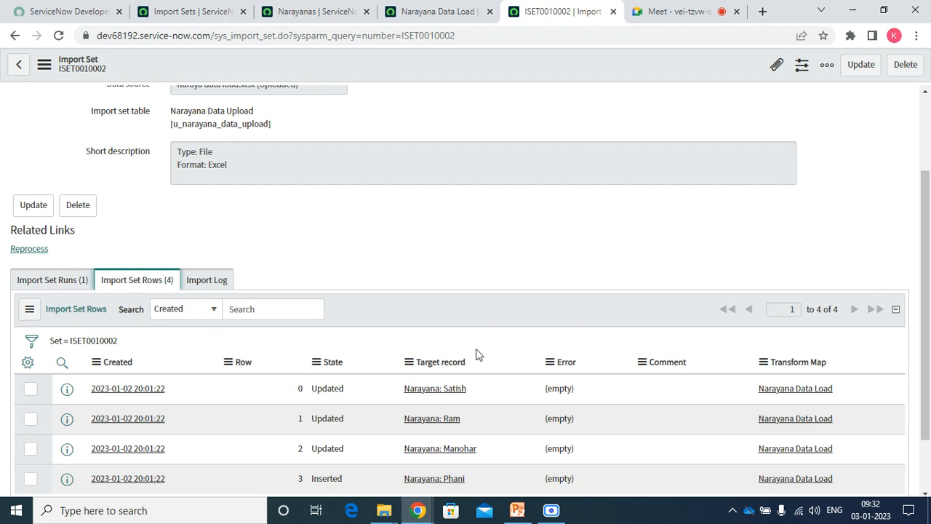
scroll(754, 364, "down", 2)
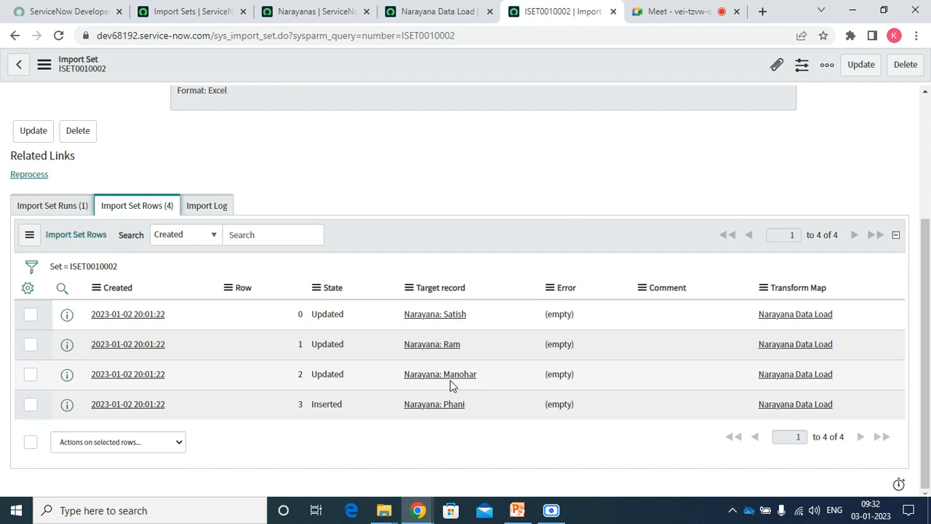
Open the second row's target record and inspect its Mobile Number field options.
left_click(440, 348)
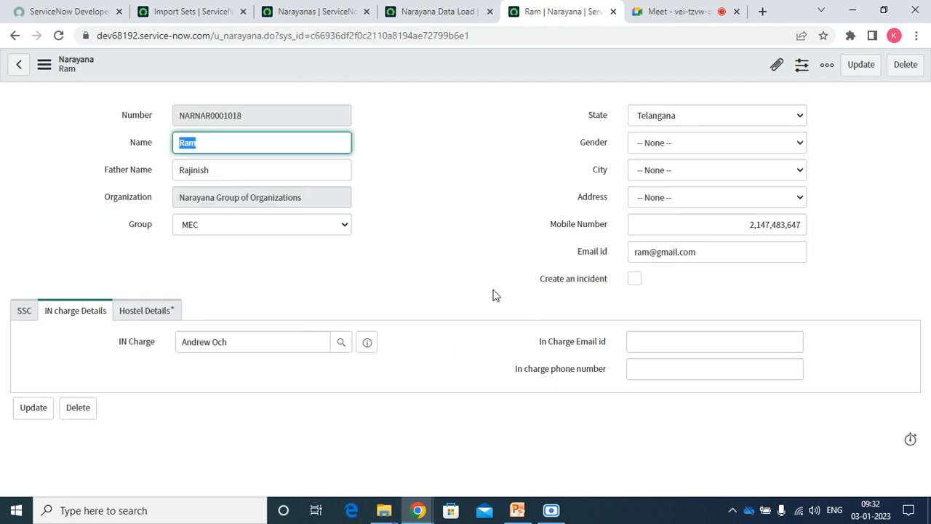
left_click(590, 230)
right_click(580, 230)
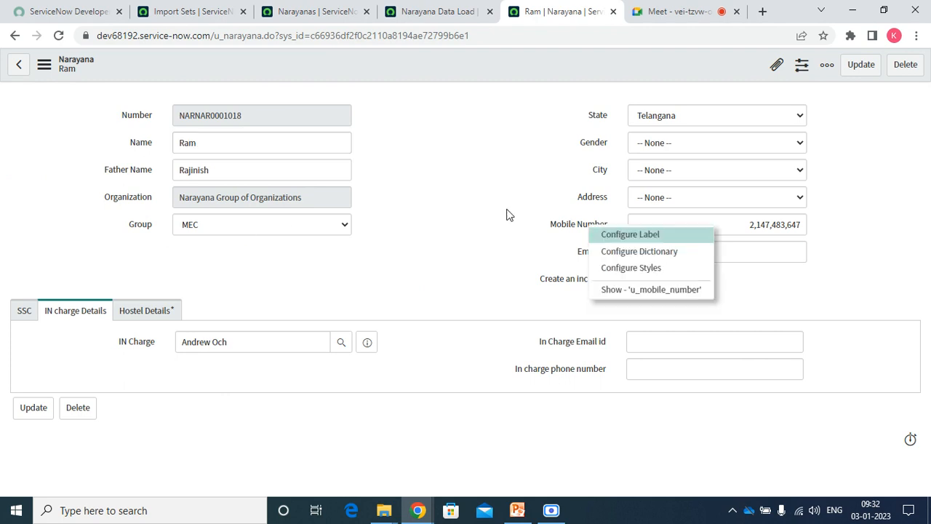
left_click(505, 214)
left_click(304, 11)
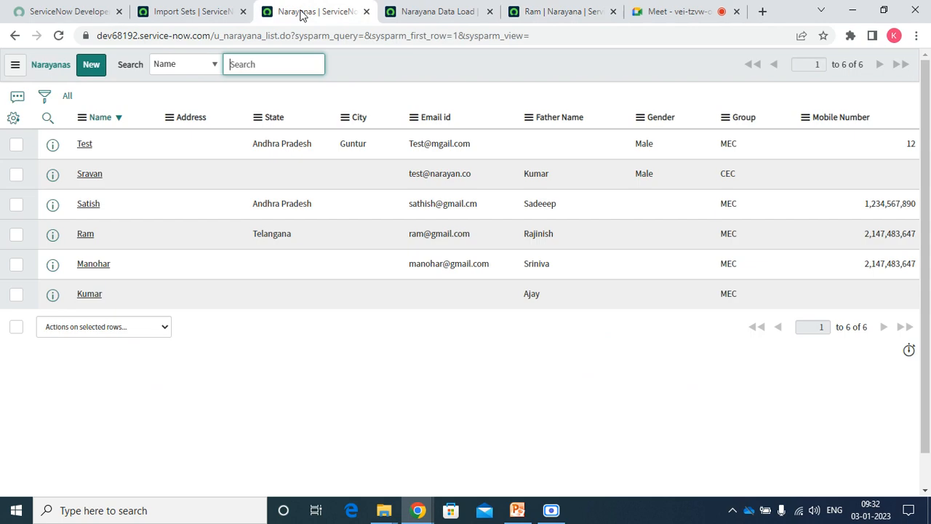
Reload the Import Sets list to confirm both read Processed, then list the table transform maps.
left_click(203, 13)
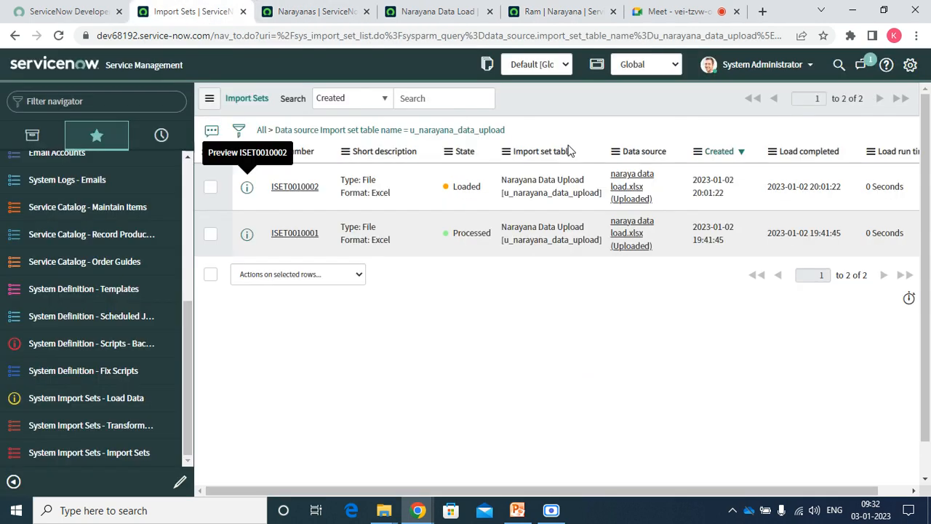
right_click(568, 110)
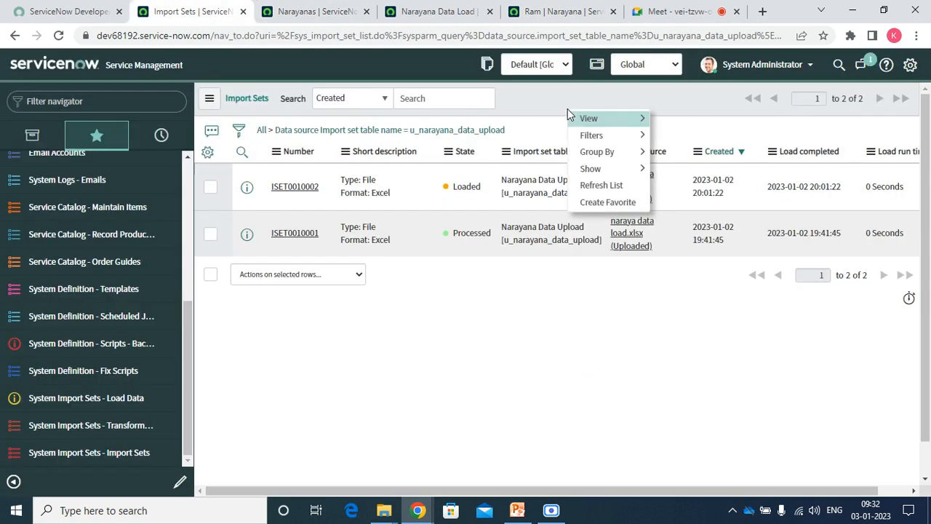
left_click(595, 184)
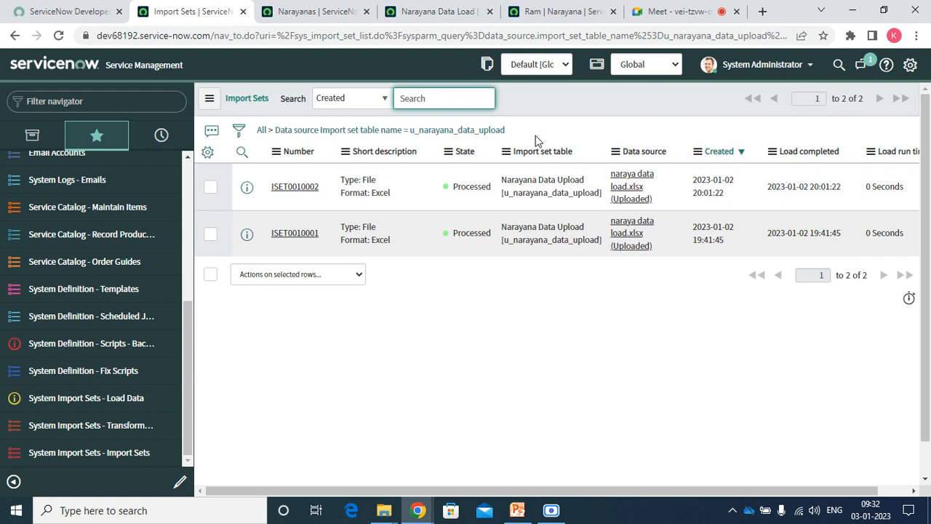
right_click(524, 99)
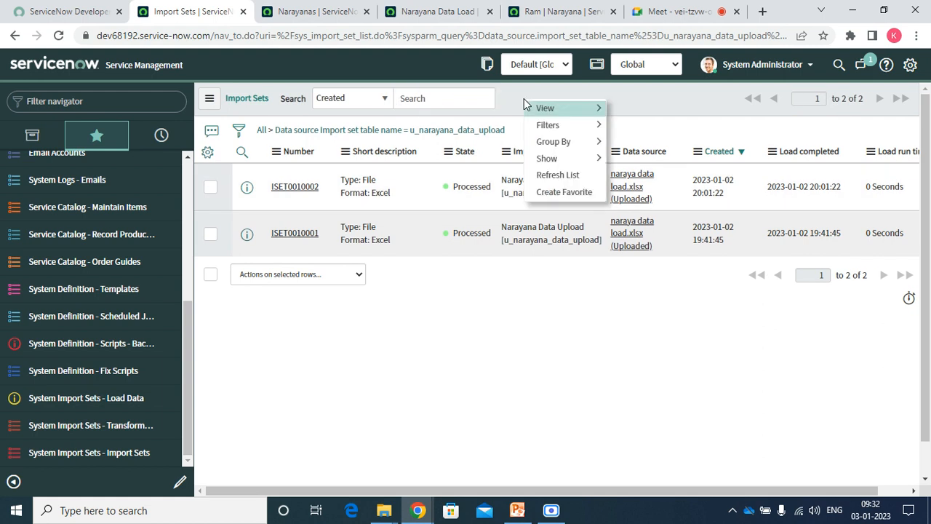
left_click(554, 176)
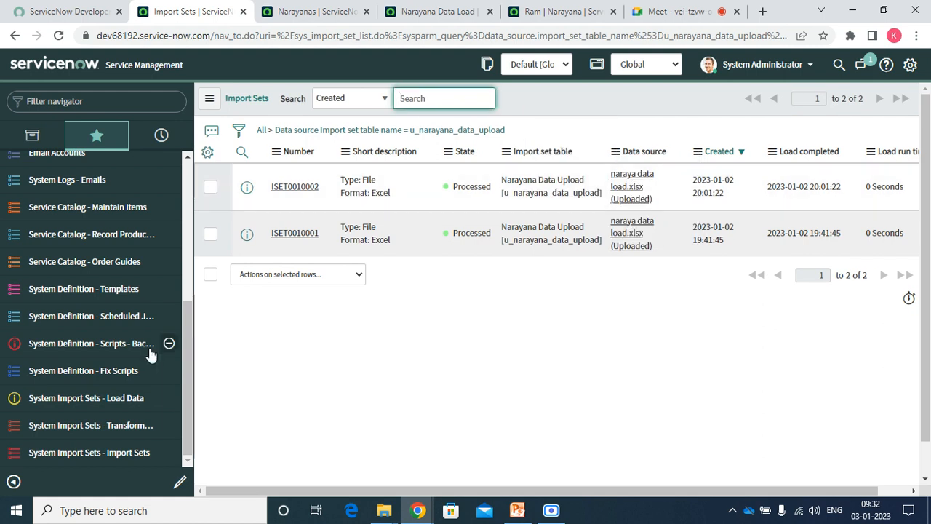
left_click(110, 425)
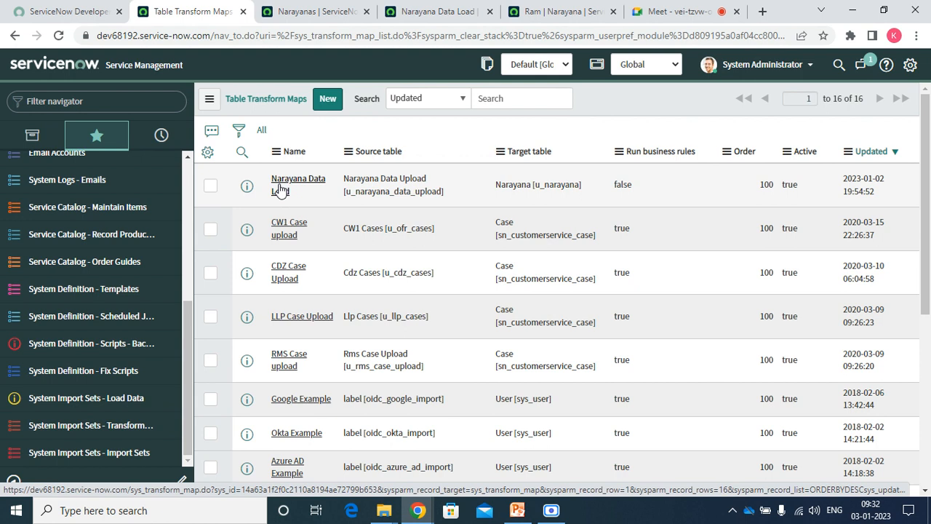
Review the Narayana Data Load transform map unchanged, leaving Run script off, then go to Load Data.
left_click(281, 188)
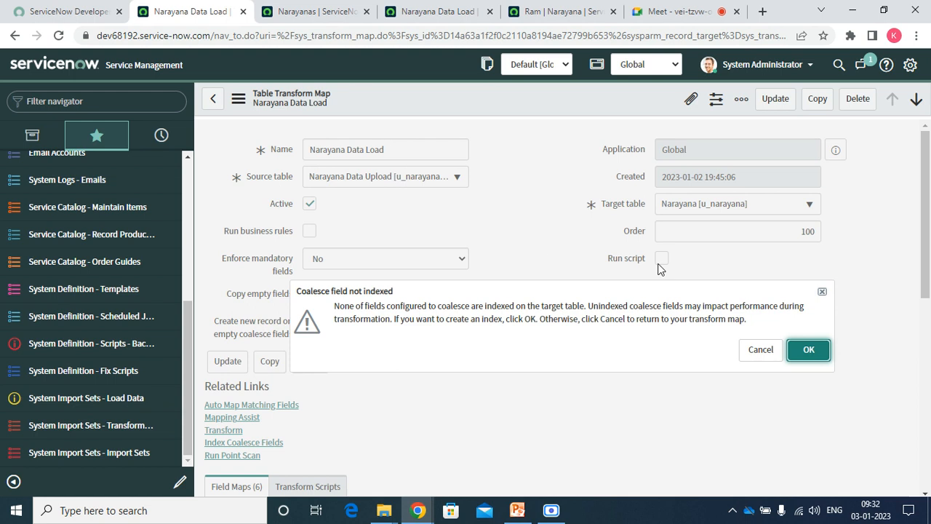
left_click(756, 350)
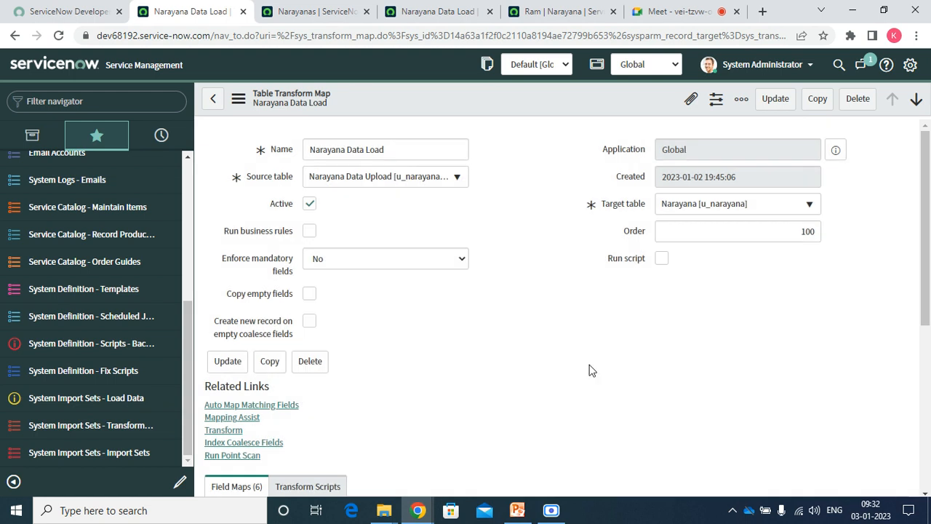
mouse_move(277, 301)
left_click(662, 259)
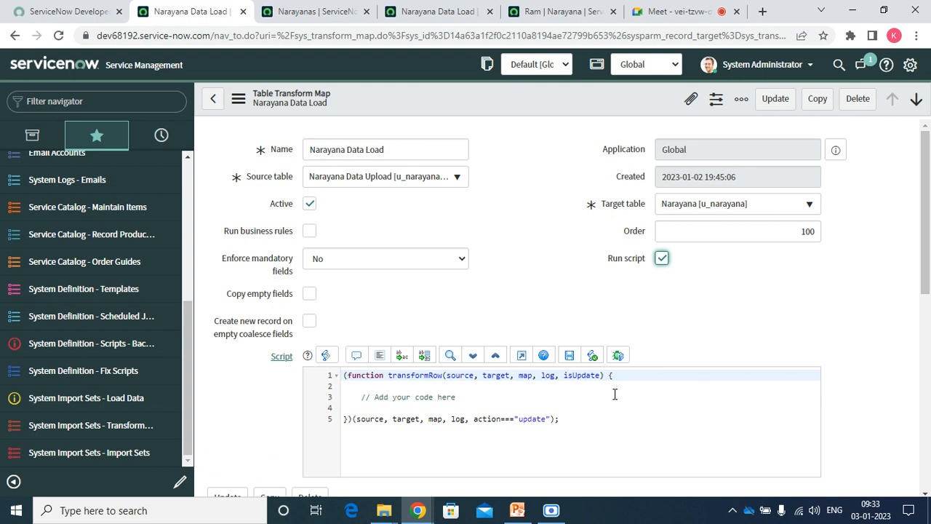
left_click(664, 259)
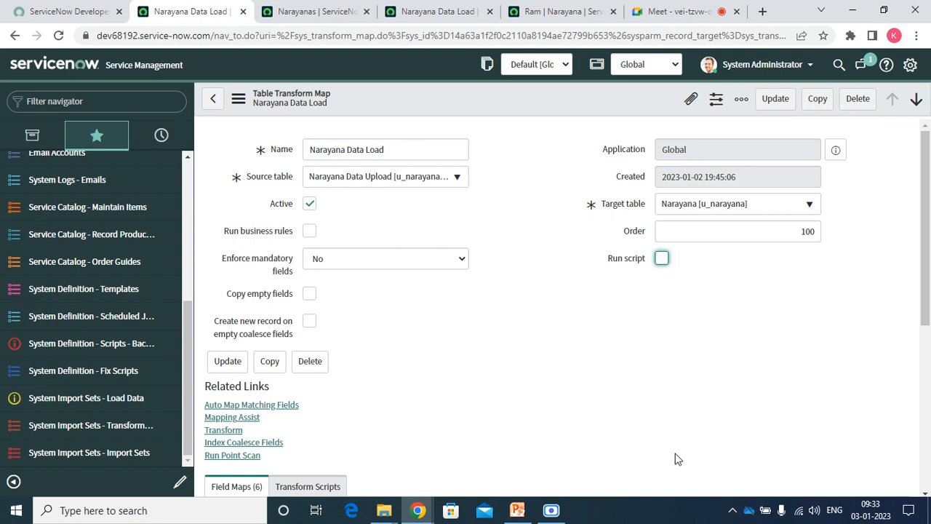
left_click(412, 337)
left_click(94, 406)
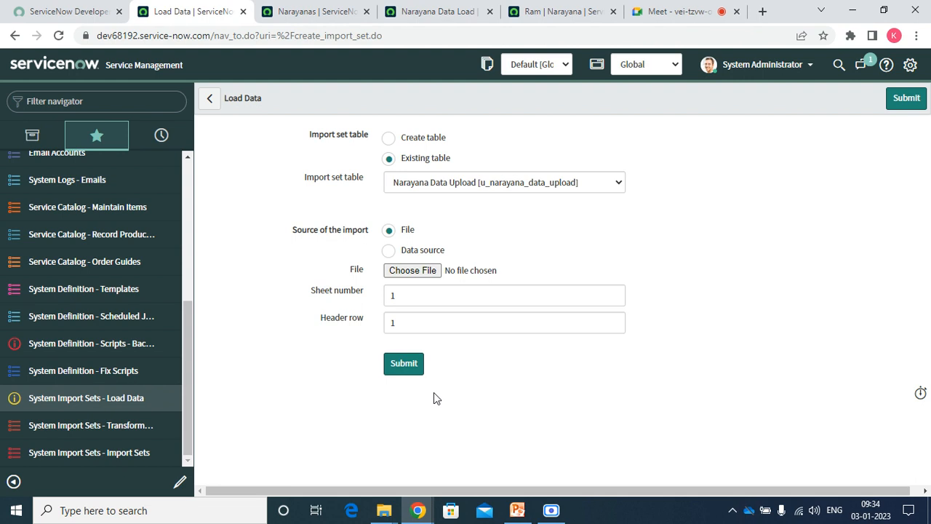
Open the Naraya data load spreadsheet and set State to ts in E2 through E5.
left_click(384, 512)
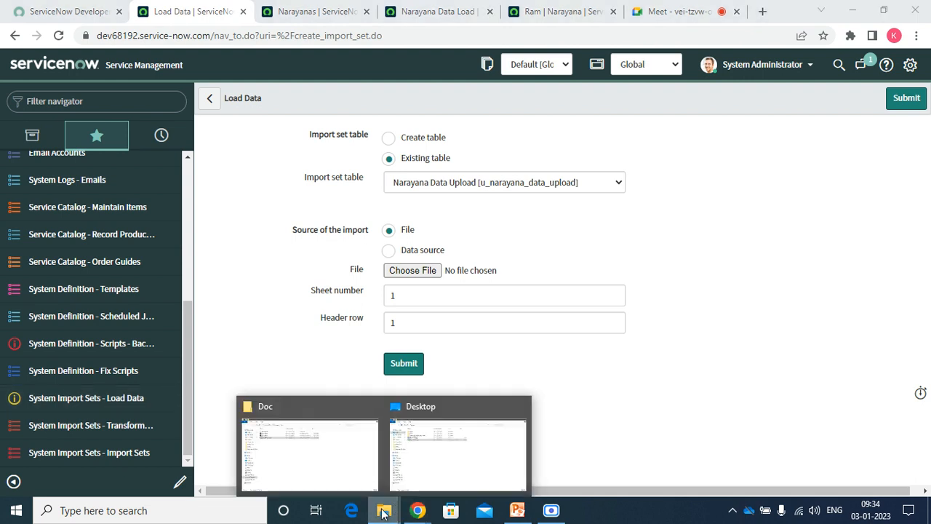
left_click(412, 457)
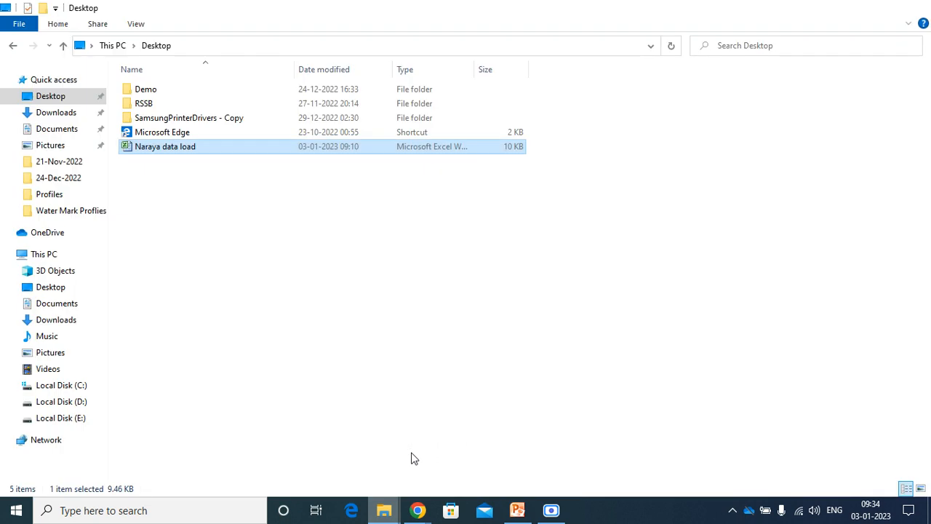
double_click(187, 149)
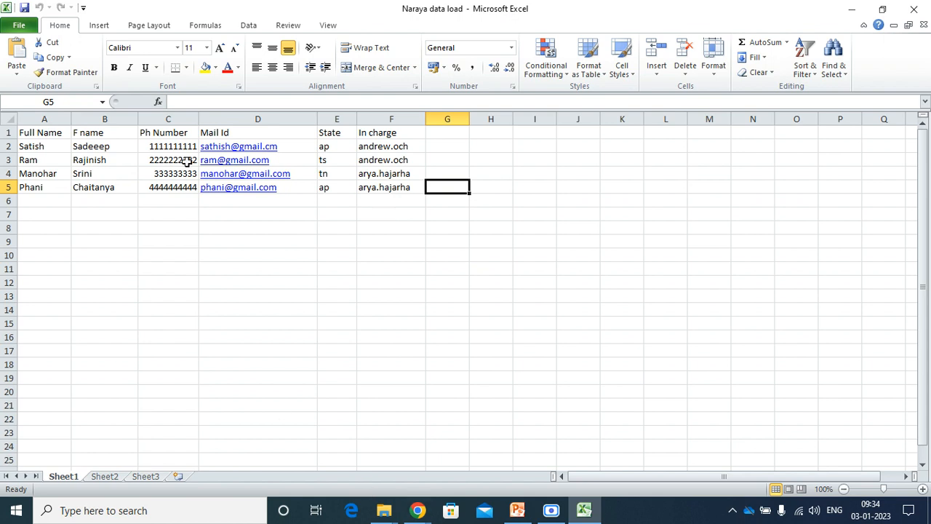
left_click(338, 146)
left_click_drag(338, 146, 332, 189)
type("ts")
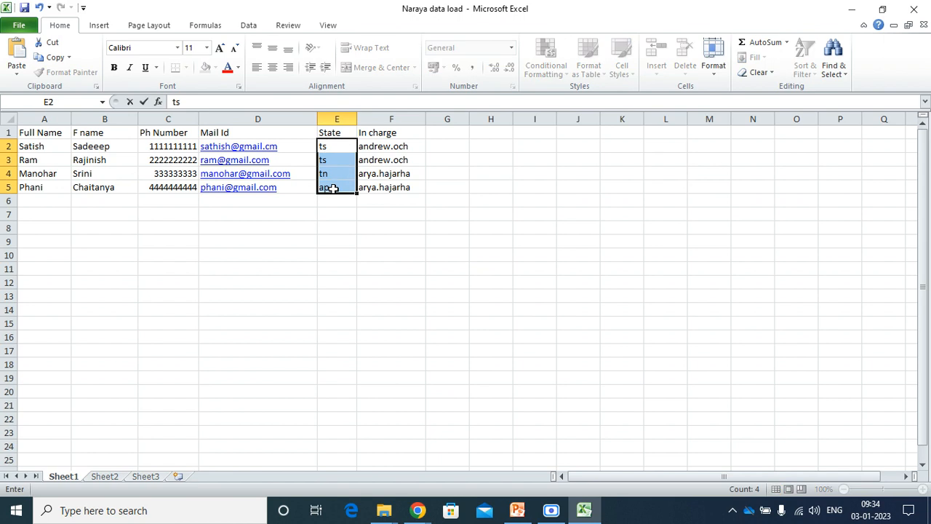
key("Return")
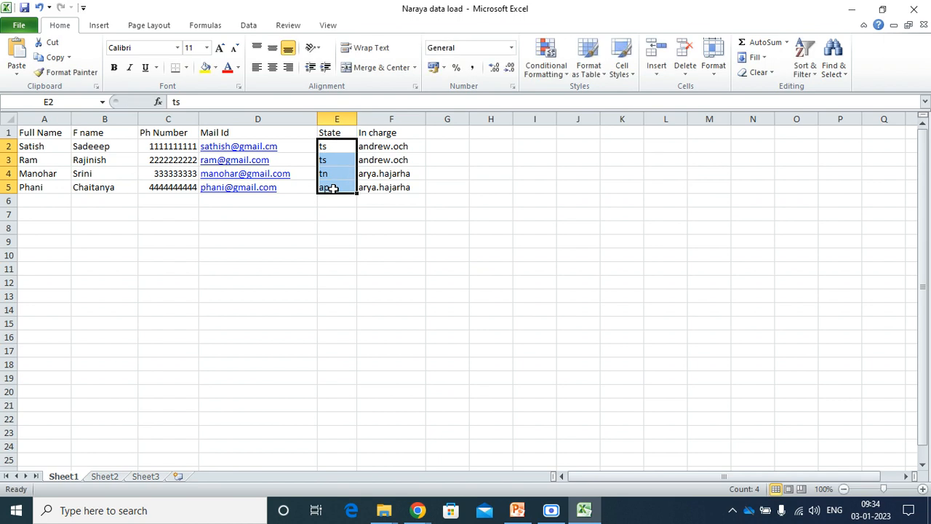
left_click(333, 163)
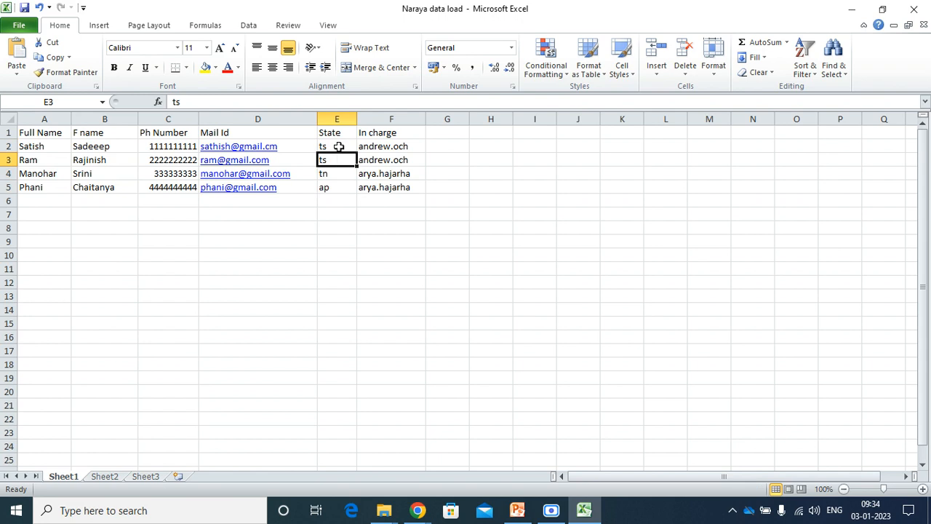
left_click(339, 147)
left_click_drag(357, 153, 359, 191)
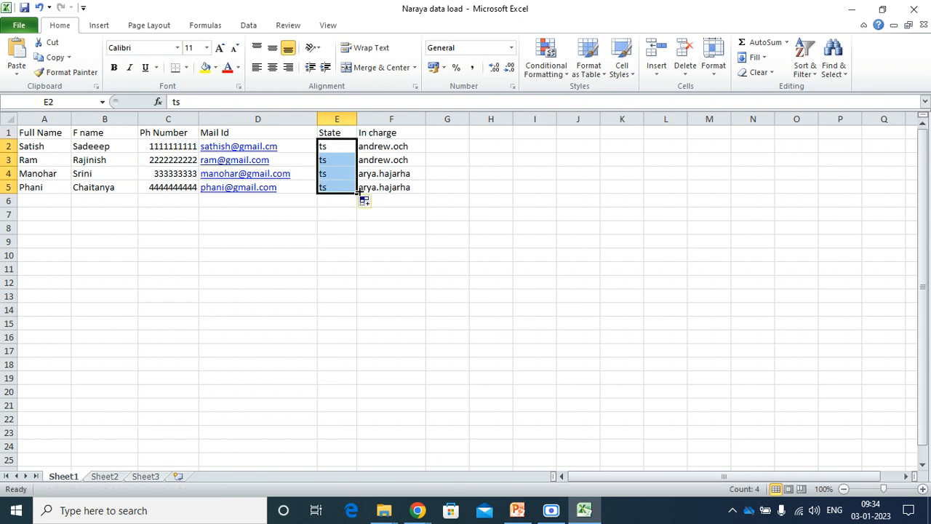
Replace the In charge user ID in F4 with Excel's AutoComplete suggestion.
left_click(384, 162)
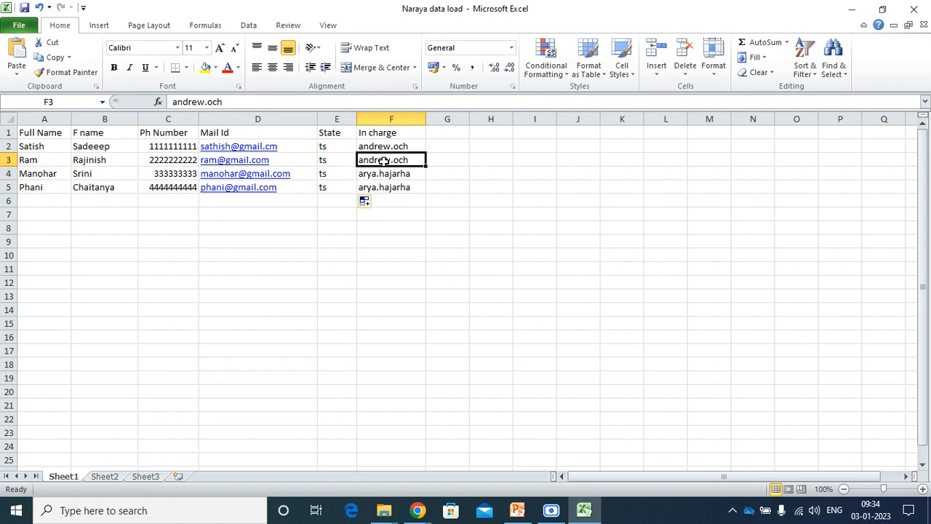
left_click(388, 174)
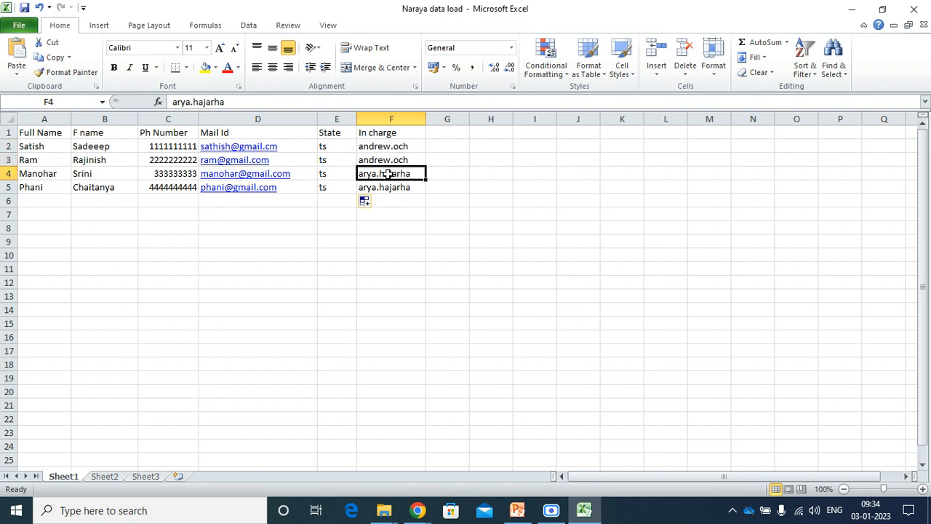
left_click(388, 161)
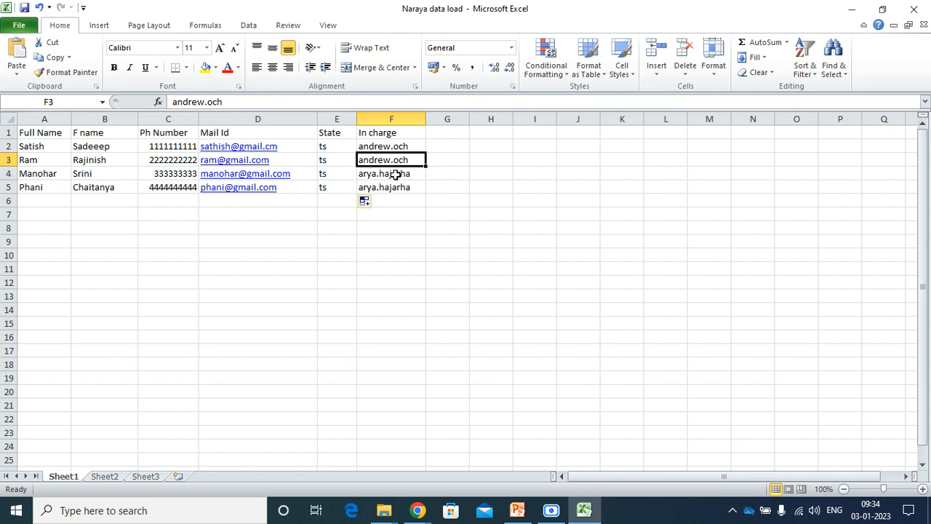
left_click(395, 175)
key("BackSpace")
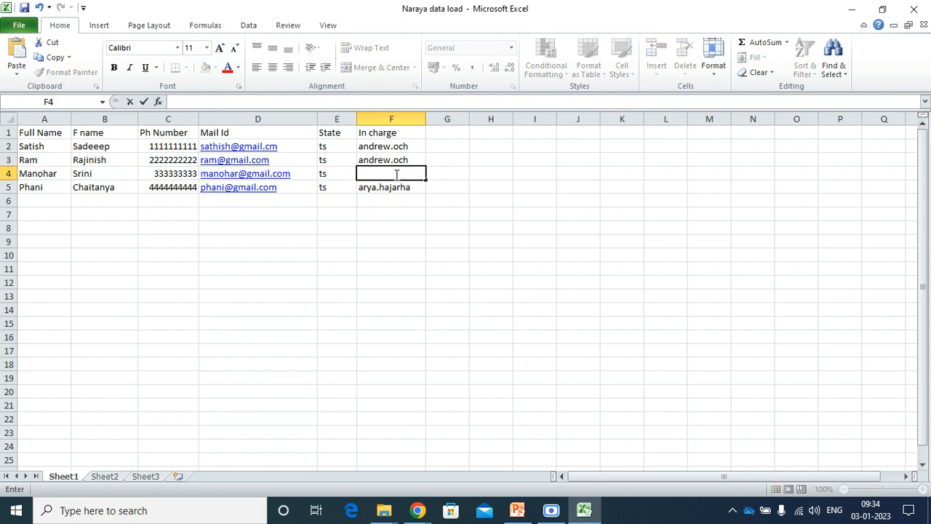
type("an")
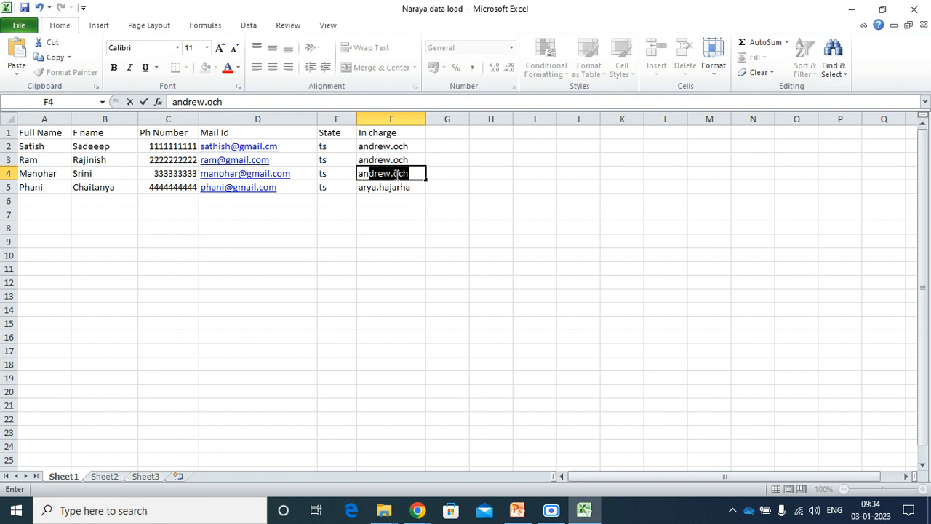
key("ctrl+Return")
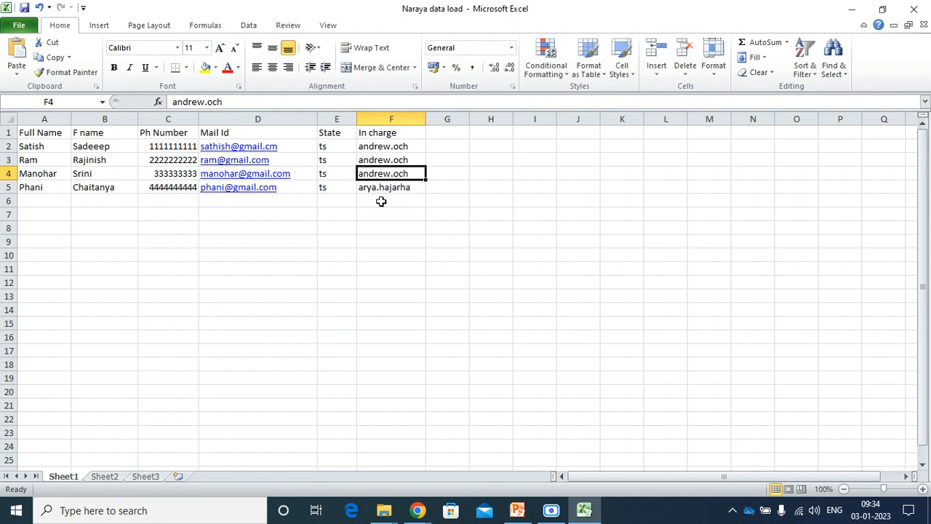
Give rows 2 and 3 the same In charge user ID.
left_click(384, 190)
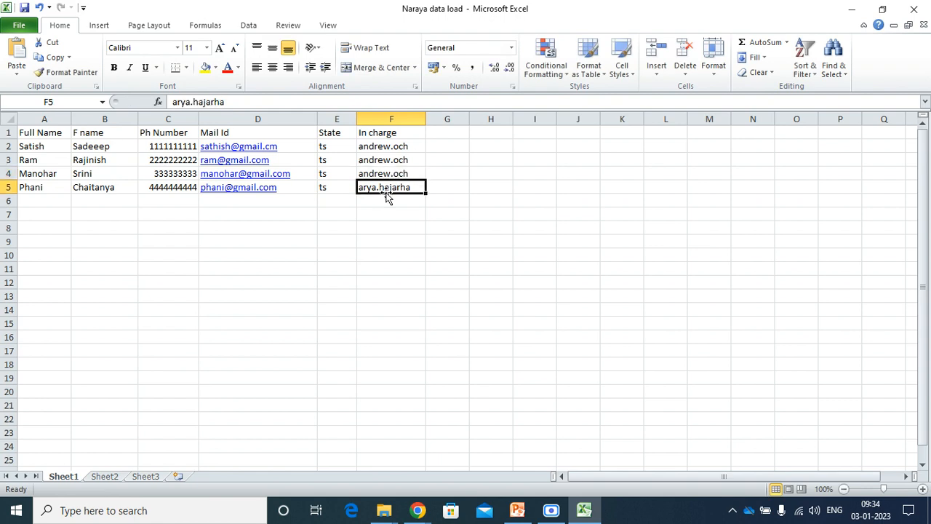
left_click(386, 150)
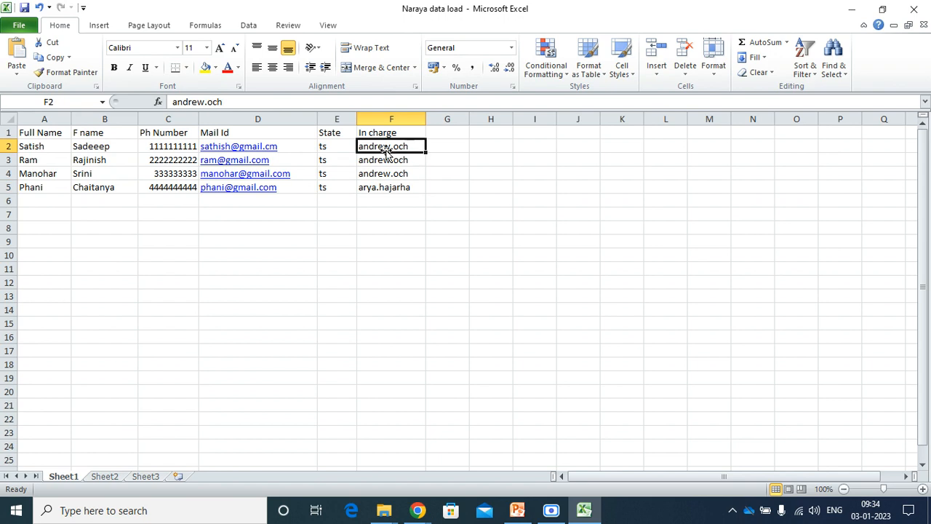
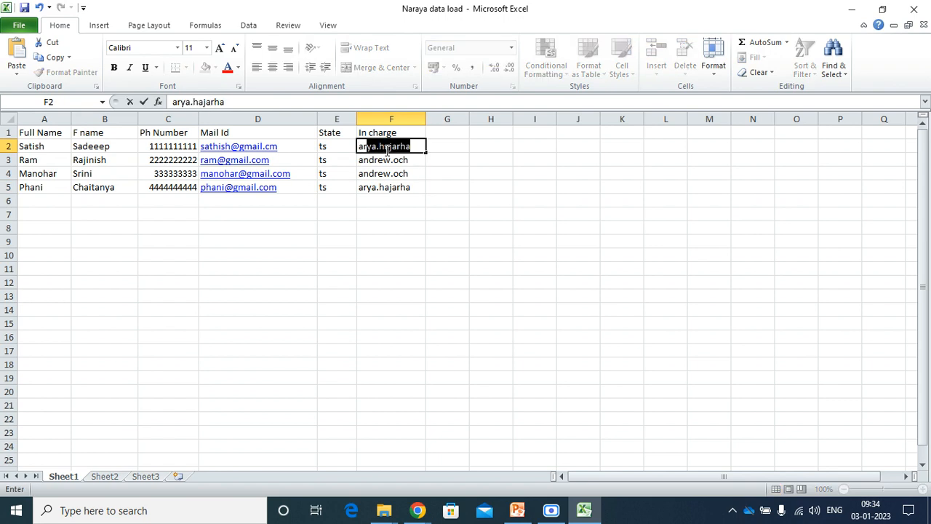
left_click(387, 148)
left_click(381, 160)
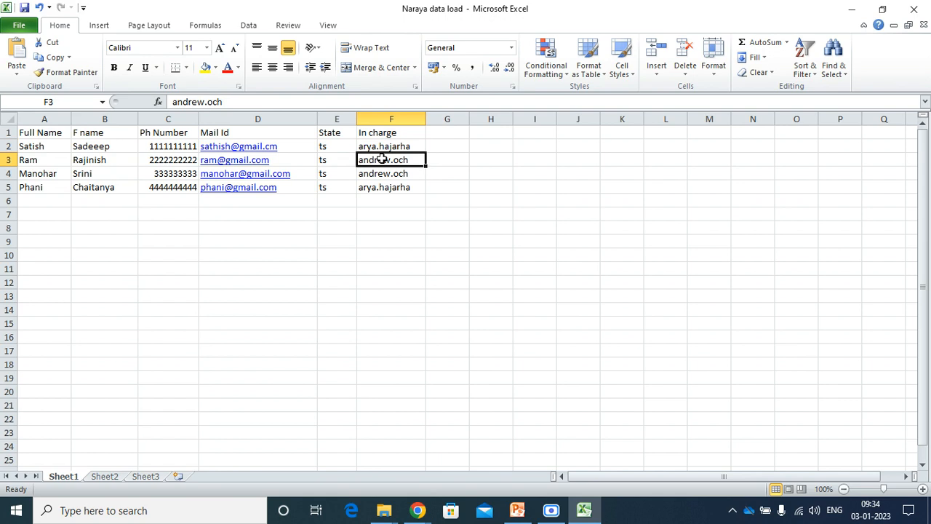
type("aee")
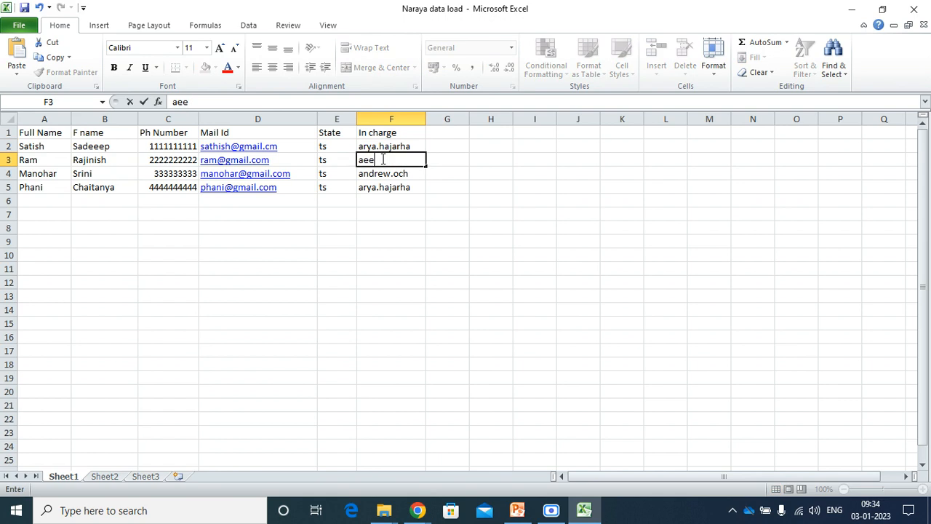
key("BackSpace")
key("BackSpace")
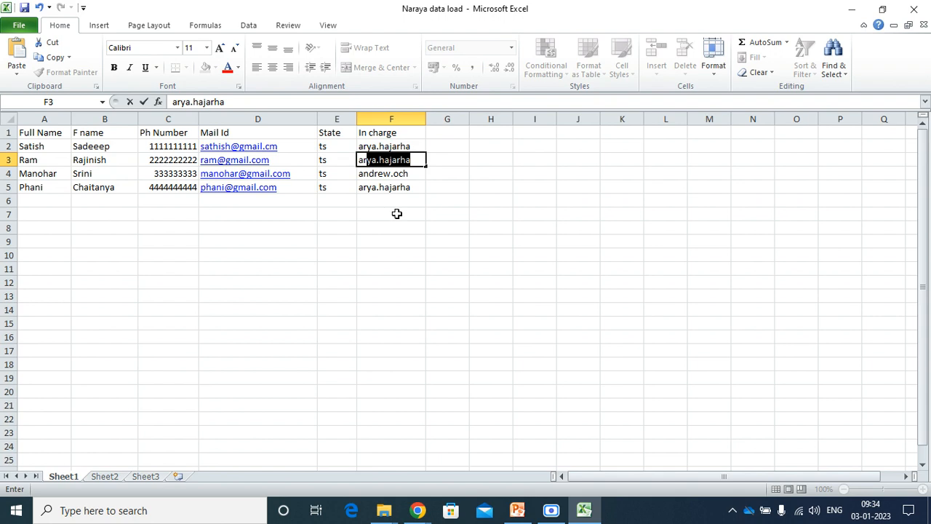
key("ctrl+Return")
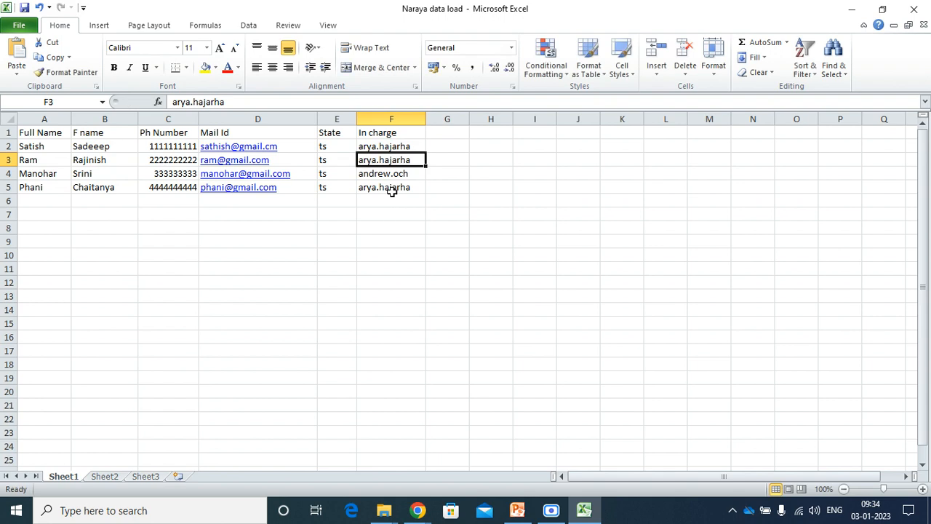
Set row 5's In charge cell to the same user ID as row 4.
left_click(407, 281)
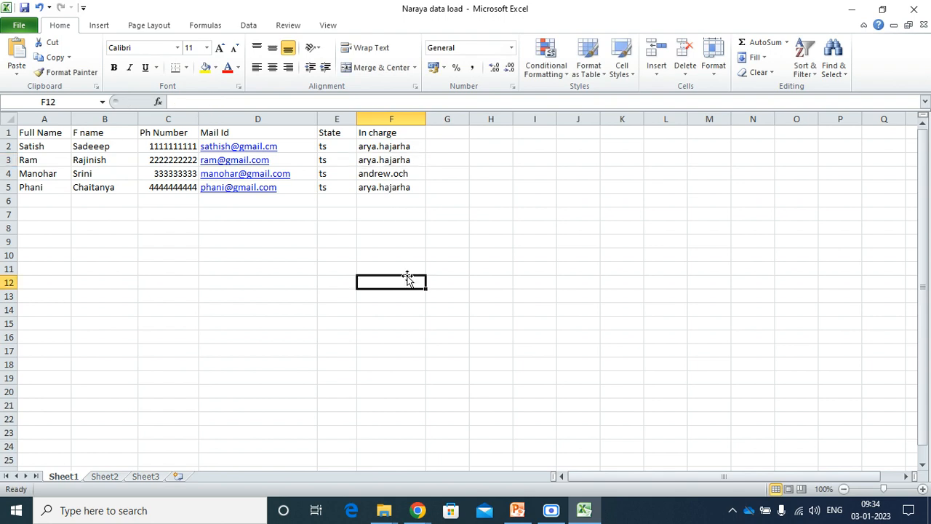
key("Up")
key("Up")
key("Up")
key("Up")
key("Up")
key("Up")
key("Up")
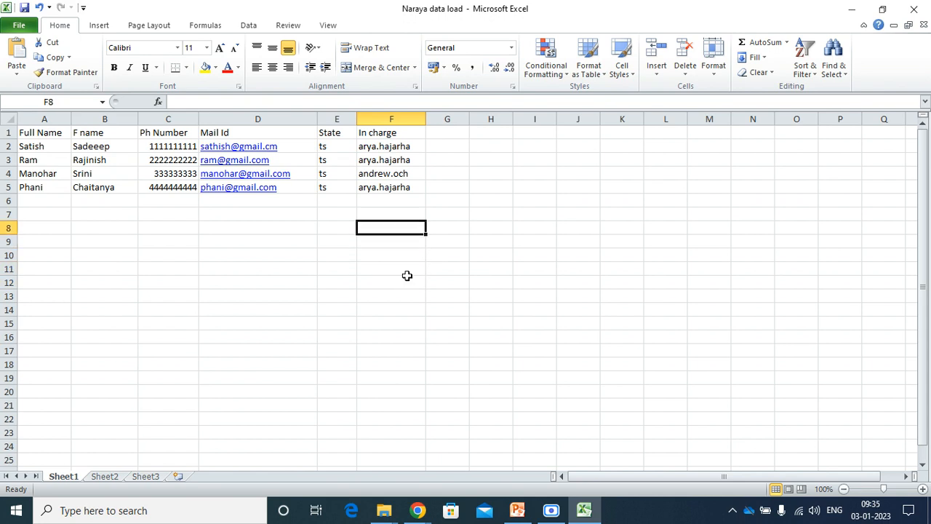
type("and")
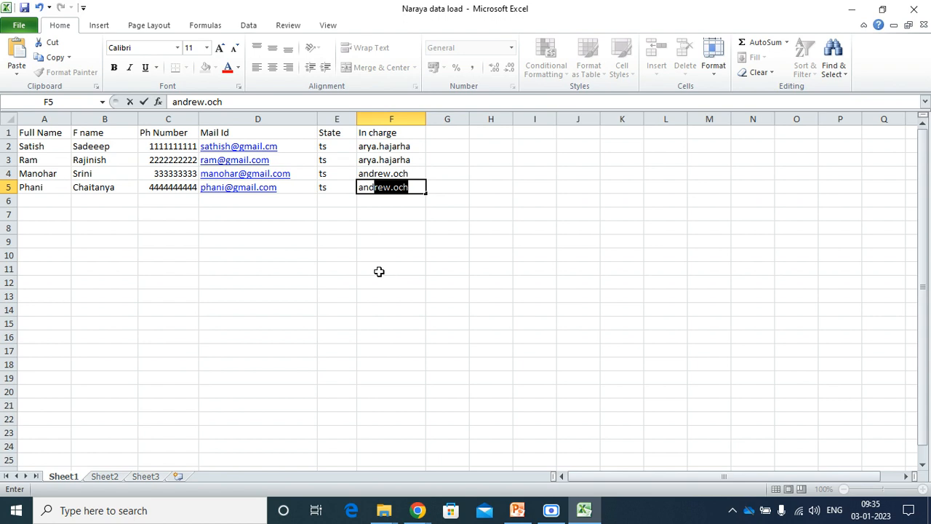
type("s")
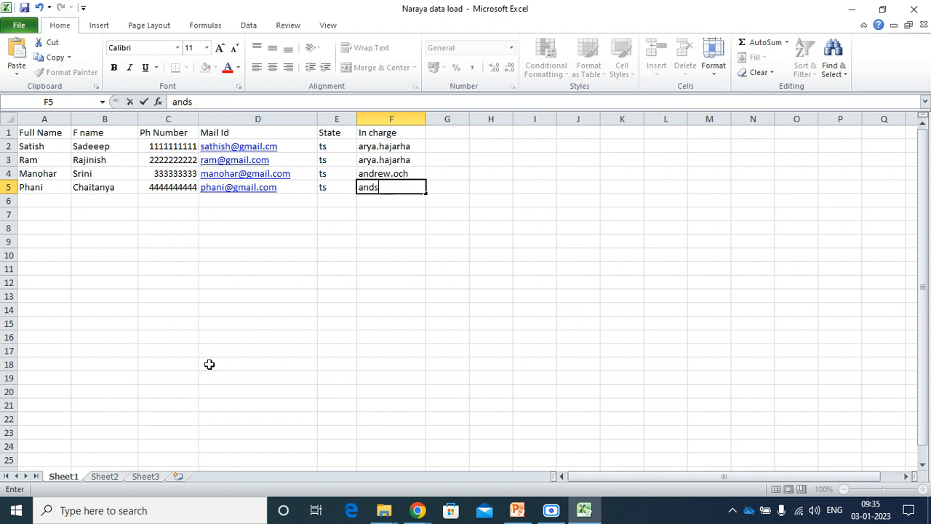
key("BackSpace")
type("ew")
key("BackSpace")
key("BackSpace")
key("BackSpace")
key("BackSpace")
key("BackSpace")
type("and")
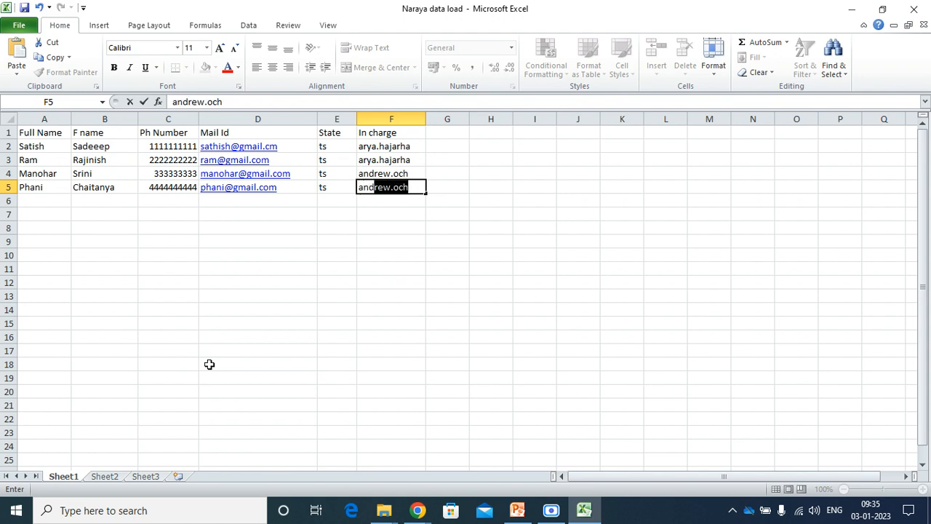
left_click(188, 269)
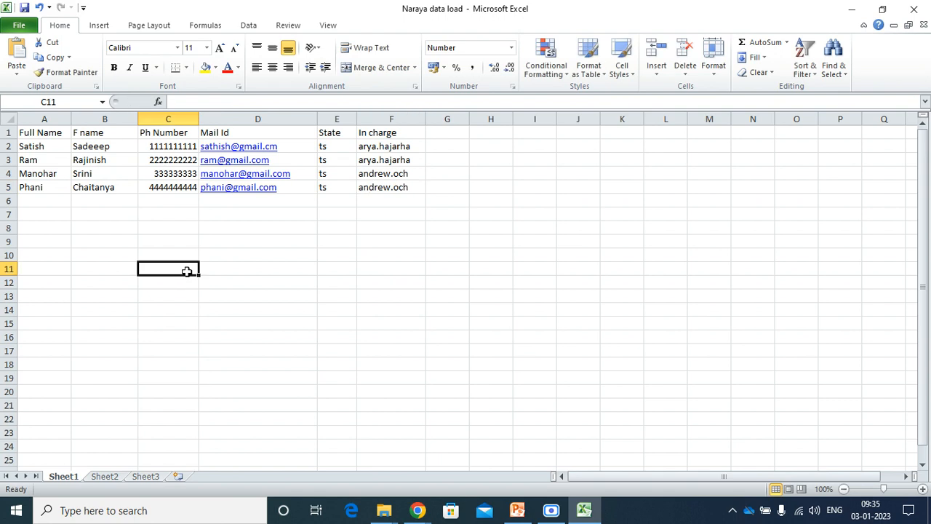
Enter the new person's full name, F name and phone 333333 in row 6.
left_click(63, 201)
type("Jaya")
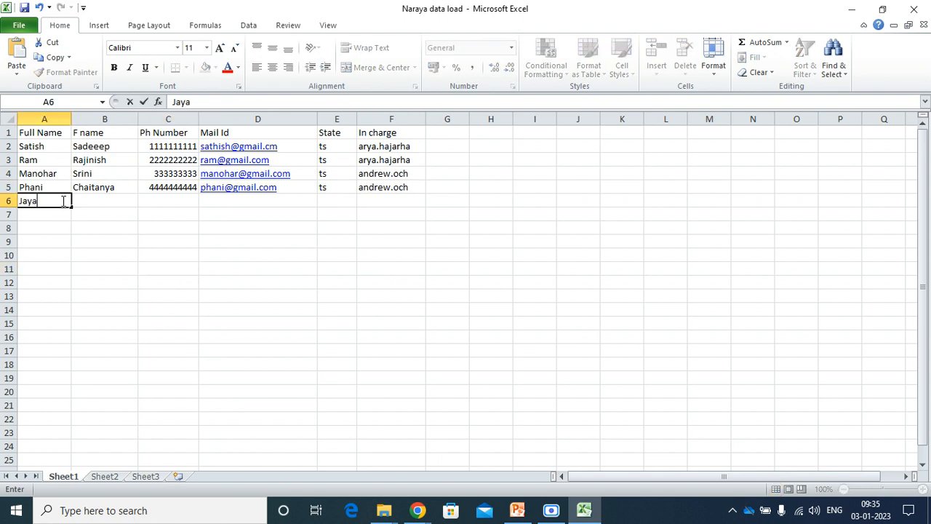
key("Tab")
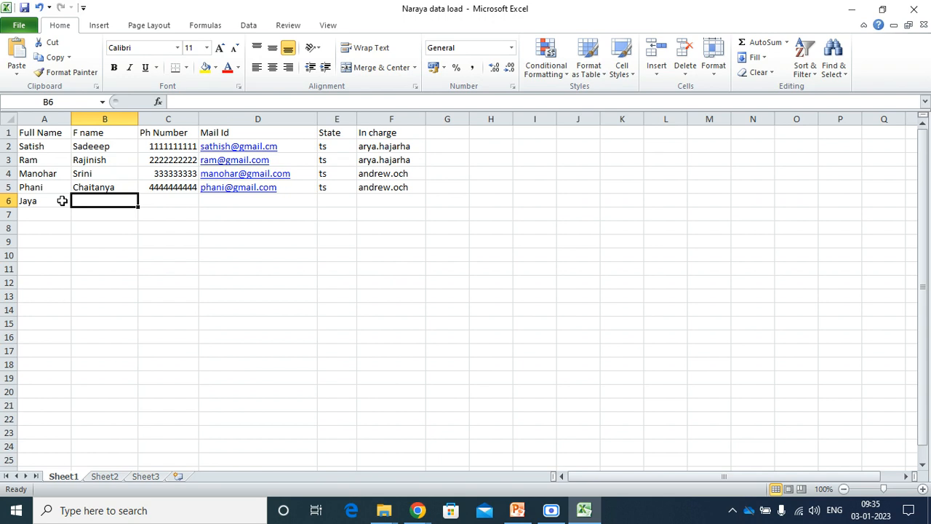
type("kumar")
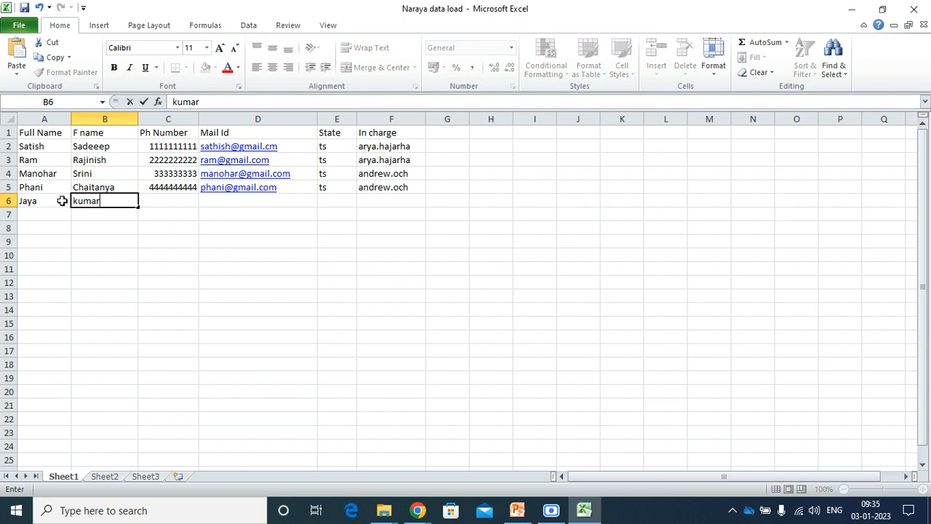
key("BackSpace")
key("BackSpace")
key("BackSpace")
key("BackSpace")
type("Kumar")
key("Tab")
type("333333")
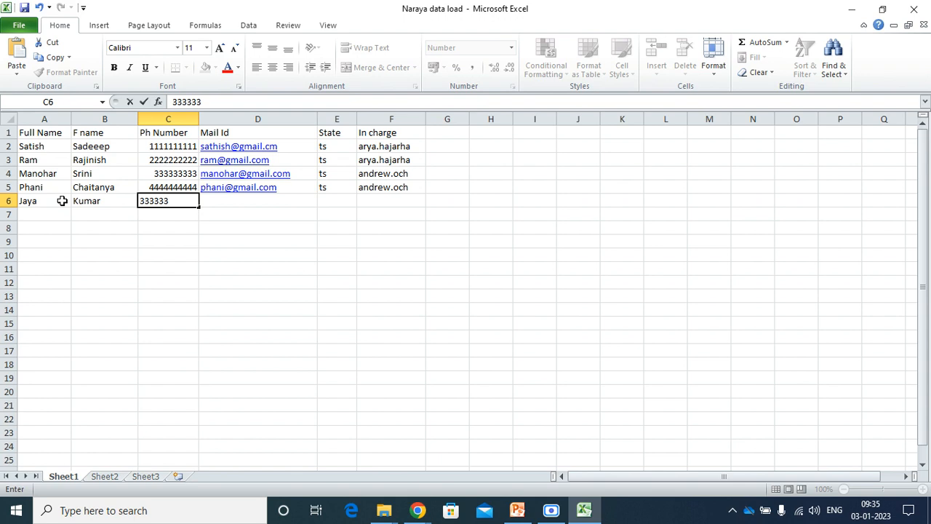
key("Tab")
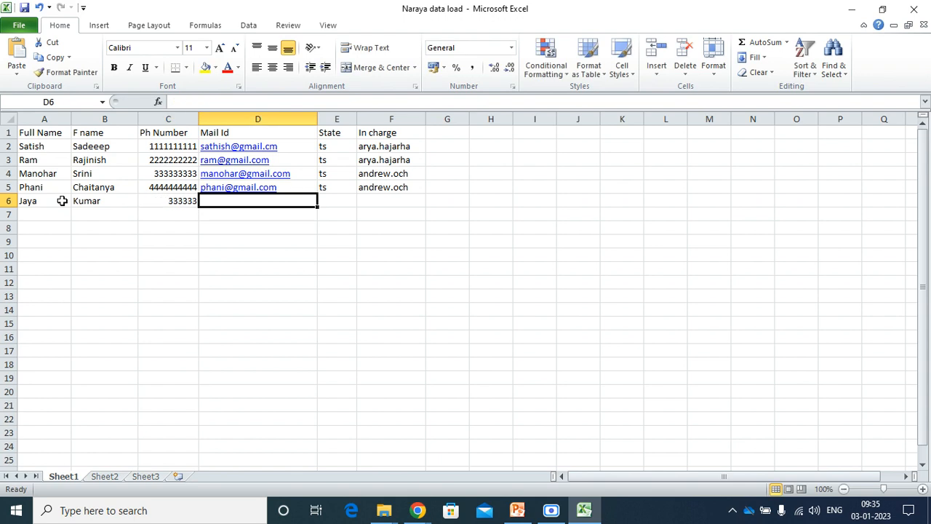
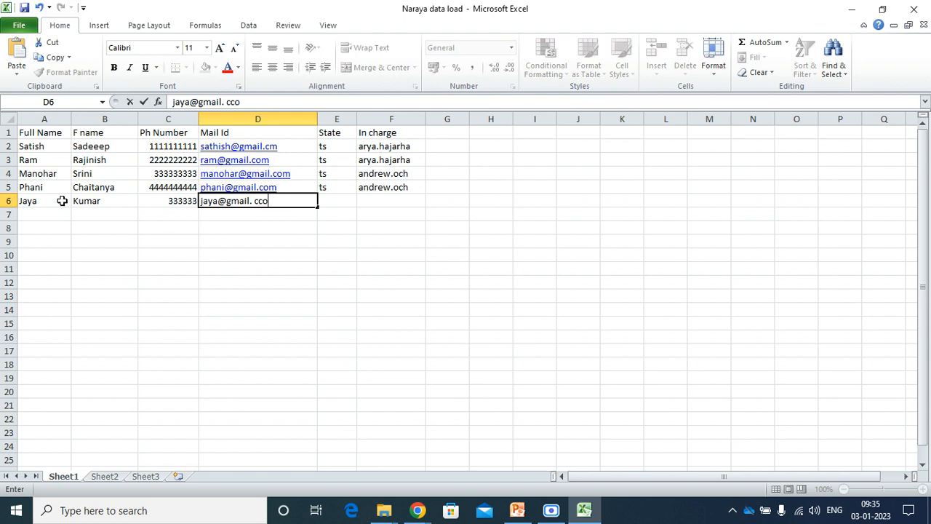
Fill in row 6's mail ID, state ap and the suggested In charge value.
key("BackSpace")
key("BackSpace")
key("BackSpace")
key("BackSpace")
key("Tab")
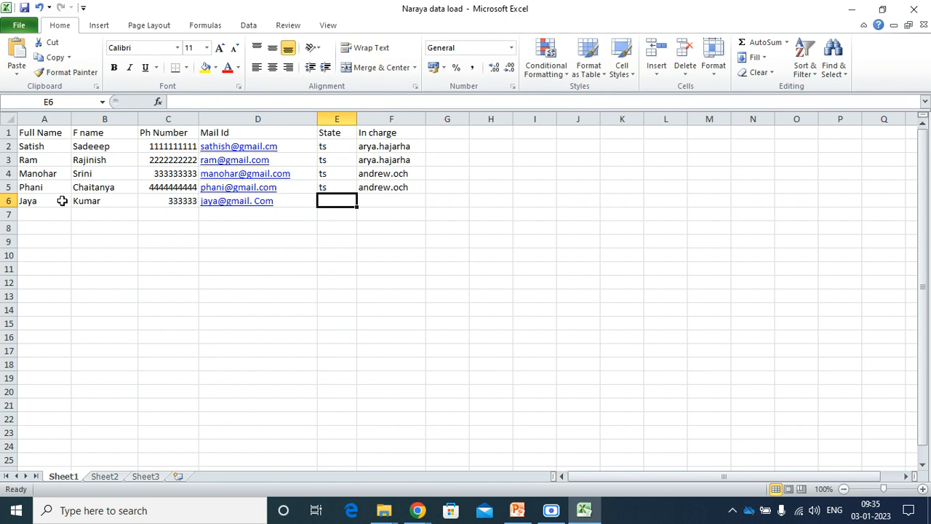
key("Tab")
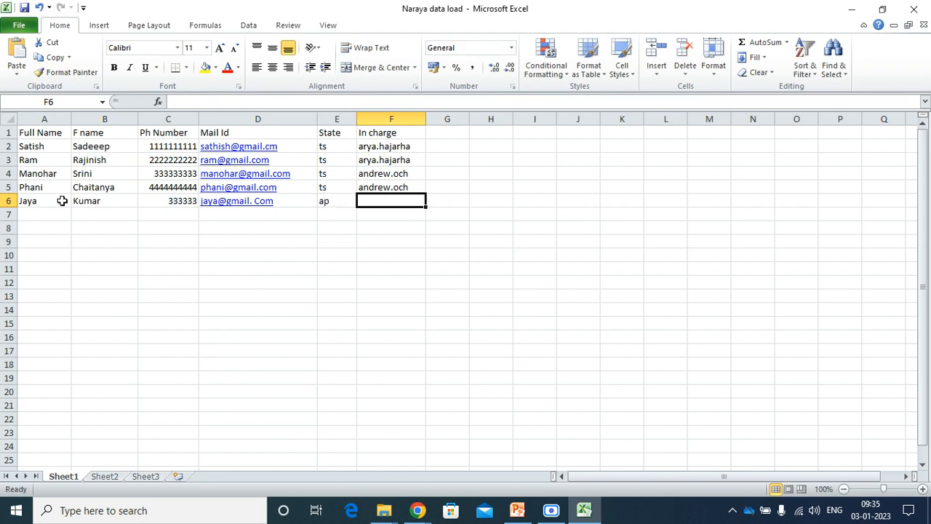
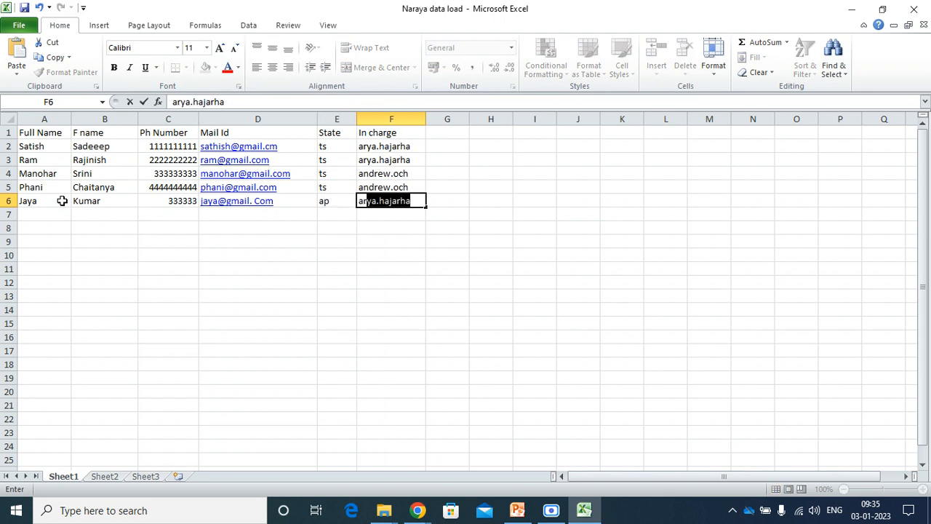
key("ctrl+Return")
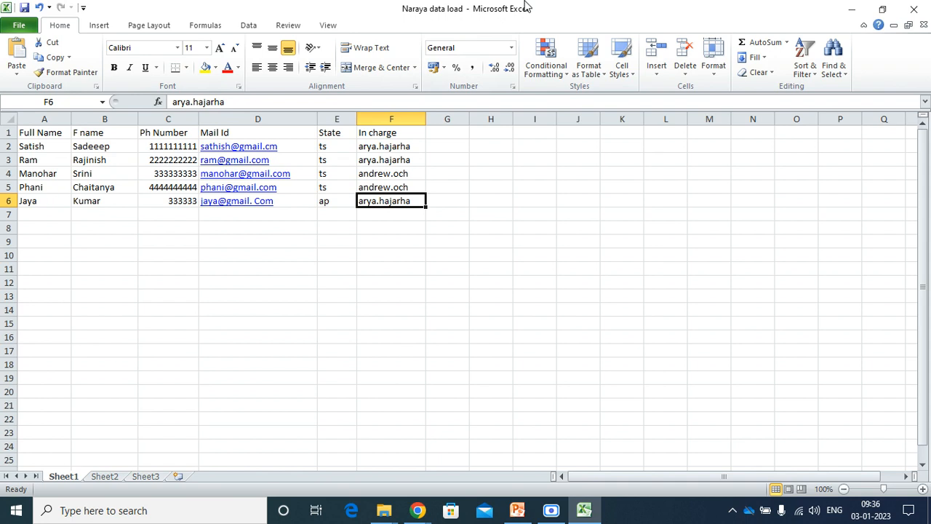
Close the spreadsheet, return to Load Data, and open the Narayana Data Upload list in a new tab.
left_click(918, 12)
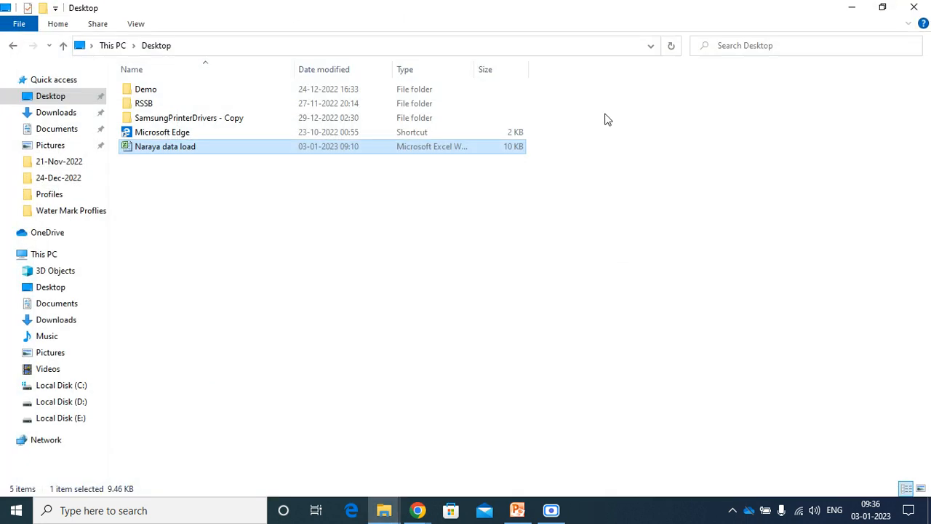
mouse_move(417, 511)
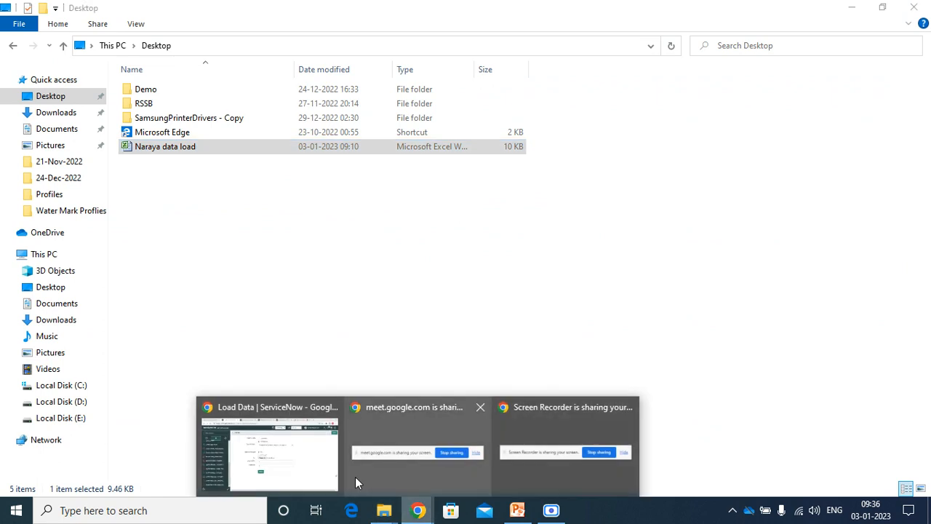
left_click(271, 451)
left_click(311, 13)
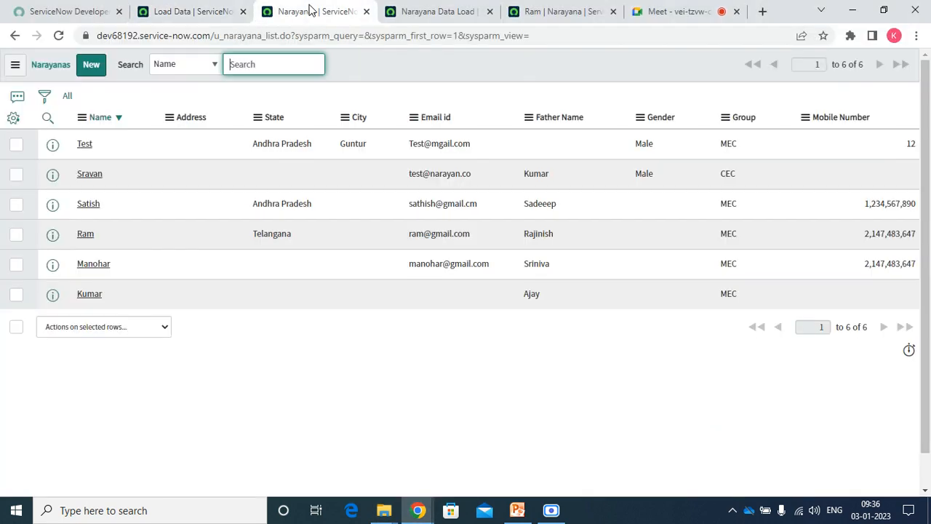
left_click(405, 17)
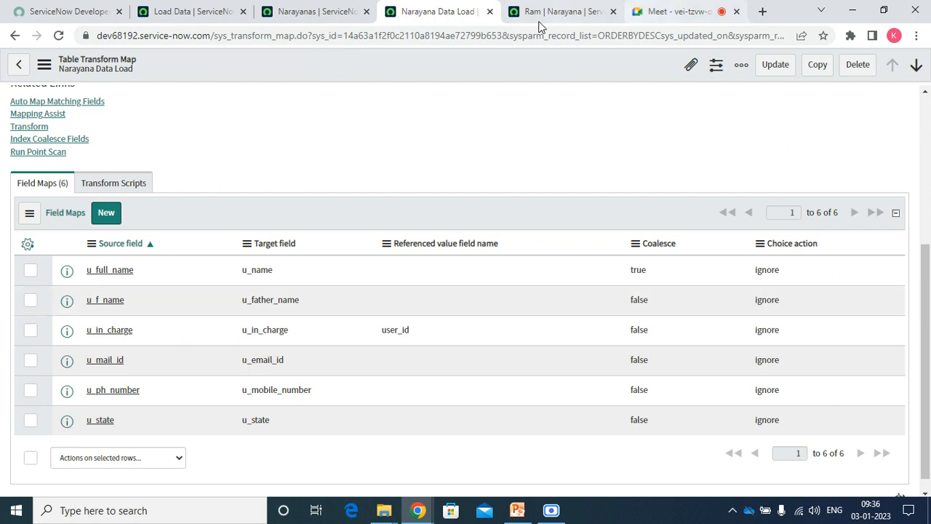
left_click(224, 19)
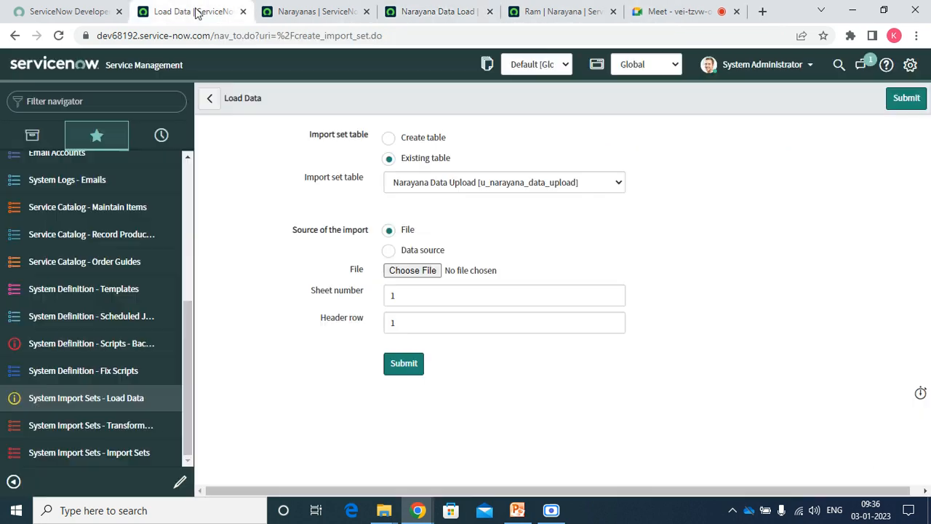
left_click(78, 101)
type("naraya")
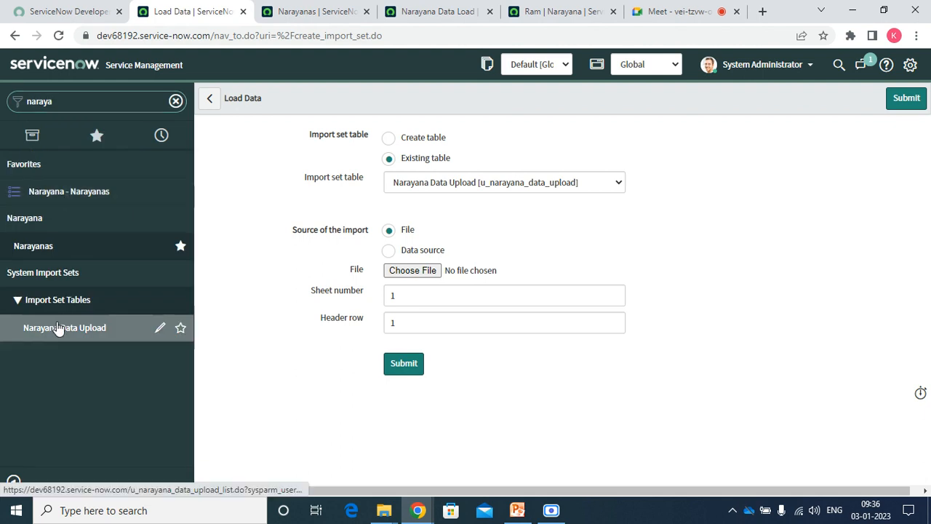
right_click(60, 329)
left_click(92, 333)
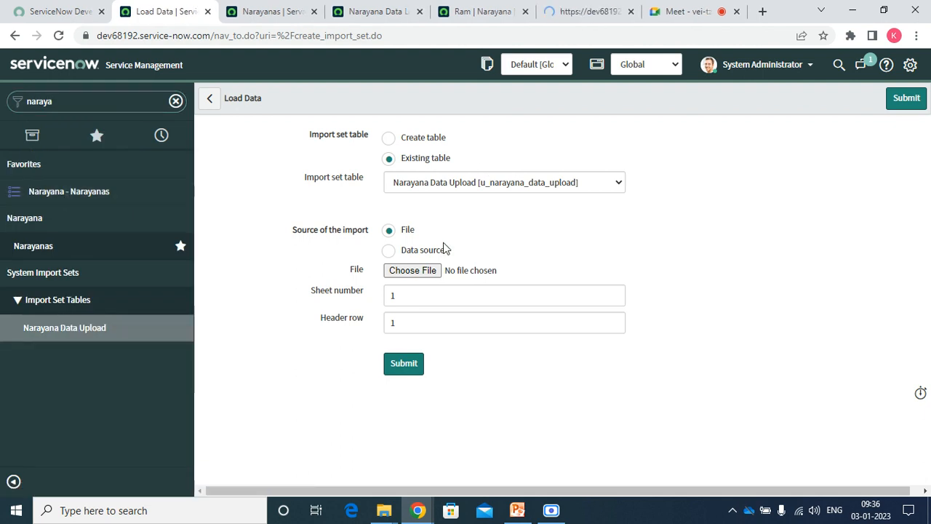
Switch Load Data to import from a data source and filter the navigator for 'data s'.
left_click(390, 252)
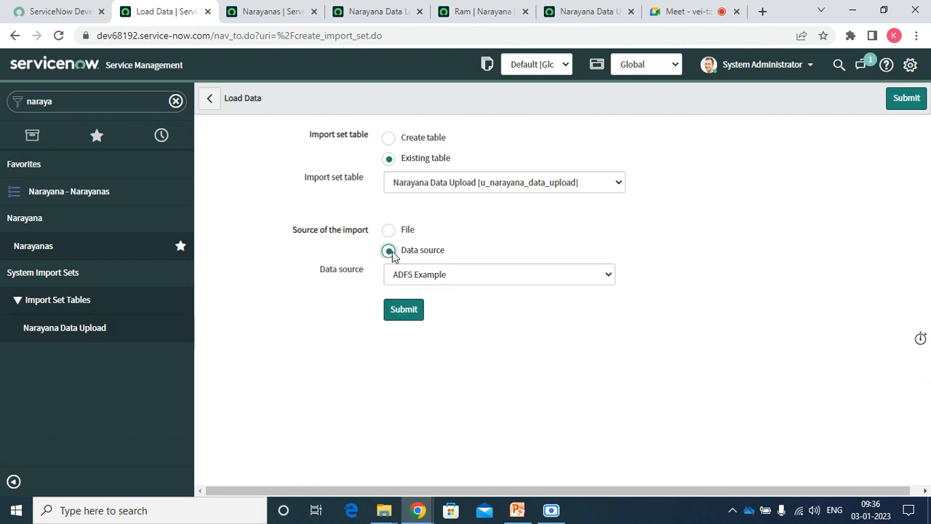
left_click(410, 281)
left_click(292, 276)
double_click(73, 99)
type("data s")
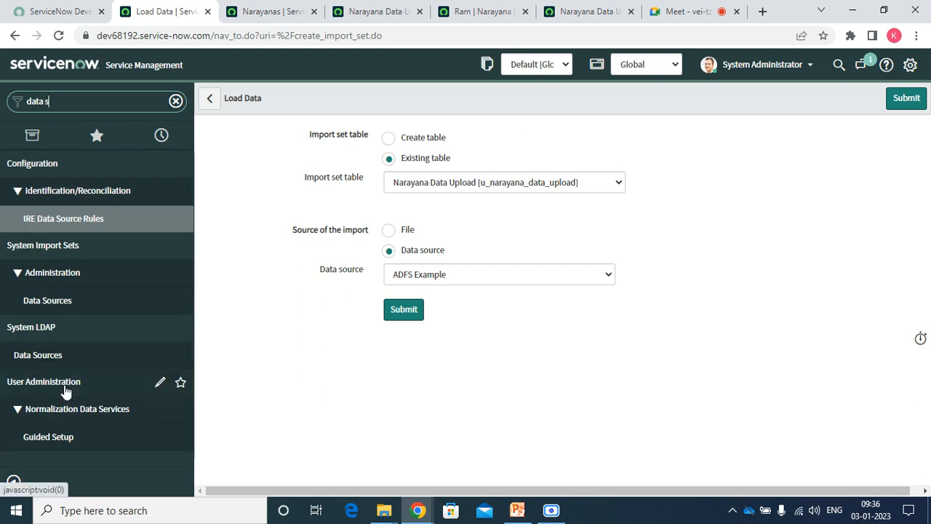
Create a new data source named 'Narayana data source'.
left_click(48, 307)
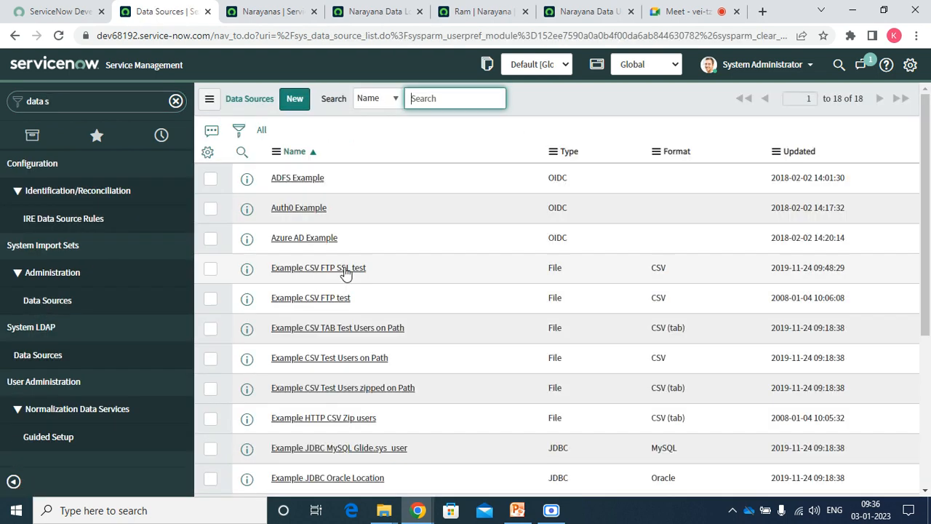
left_click(295, 101)
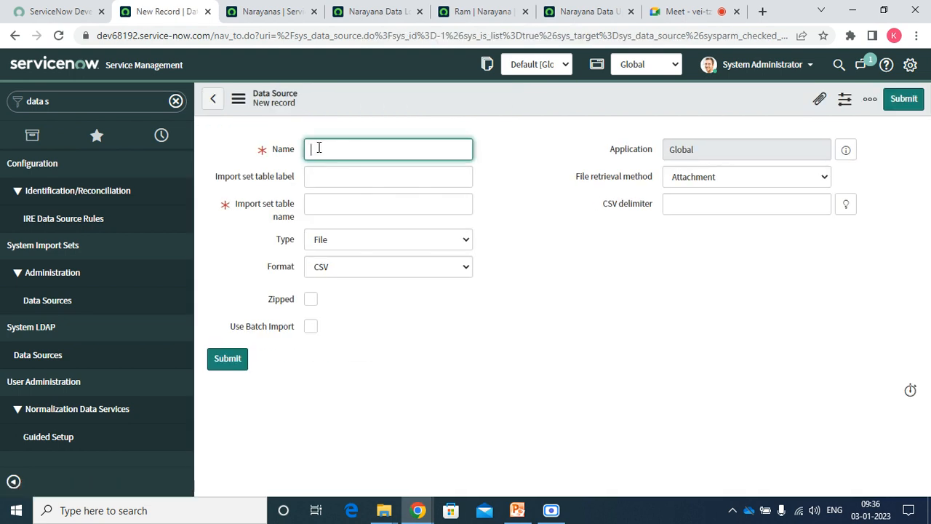
type("Naraya a")
key("BackSpace")
key("BackSpace")
type("na")
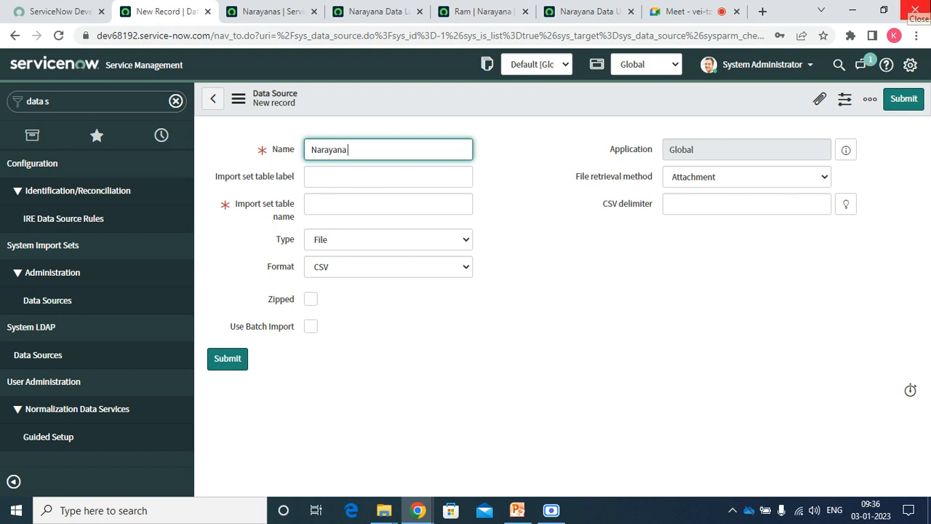
type(" dat a soucce")
key("BackSpace")
key("BackSpace")
key("BackSpace")
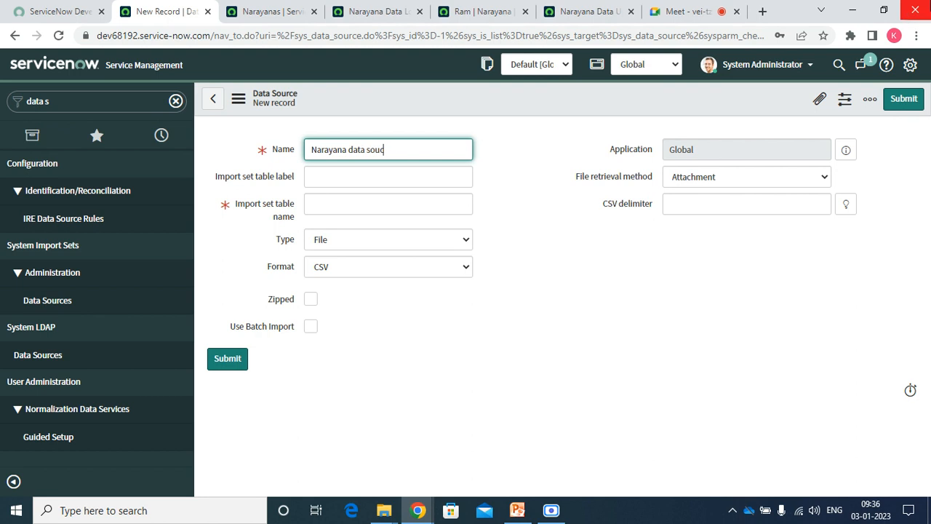
type("rce")
key("Tab")
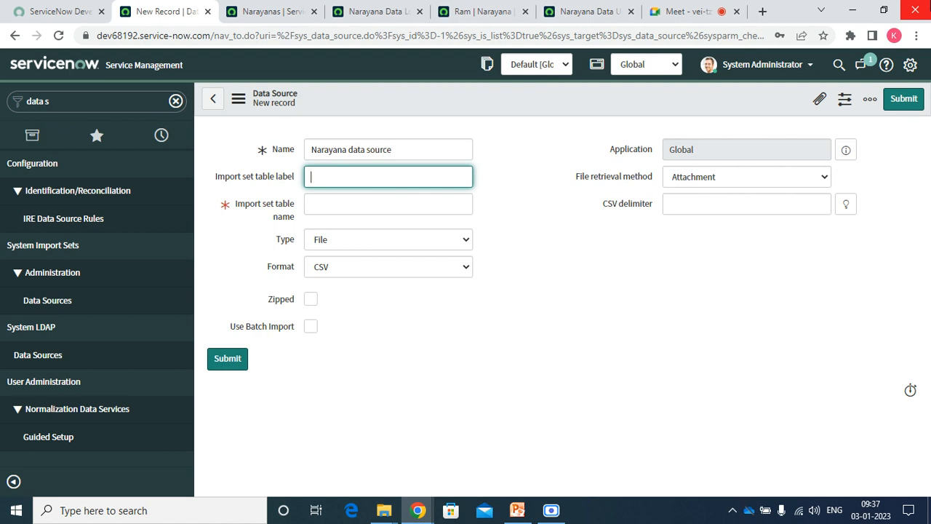
Set the import set table label to 'Narayana Data Load' and table name u_narayana_data_load.
type("Narayan a Dat")
key("BackSpace")
key("BackSpace")
key("BackSpace")
key("BackSpace")
key("BackSpace")
type("a Data Load")
key("Tab")
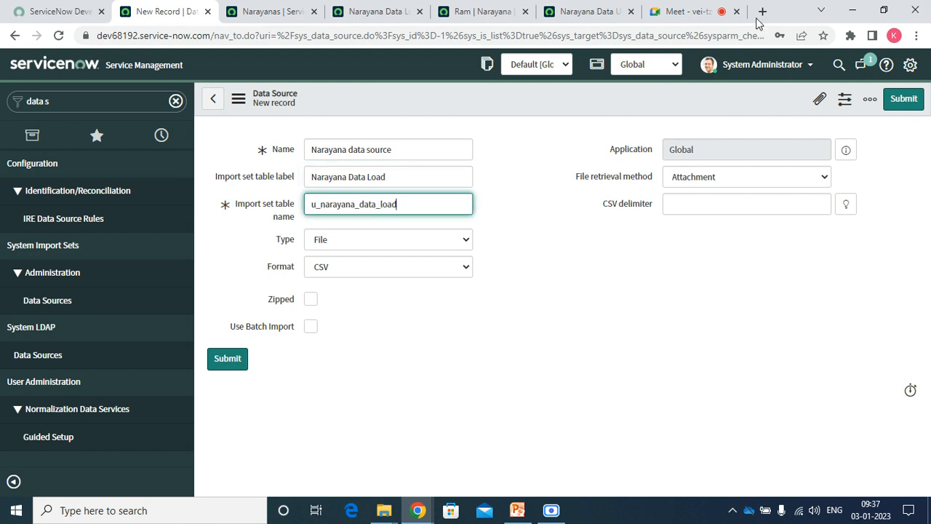
left_click(582, 11)
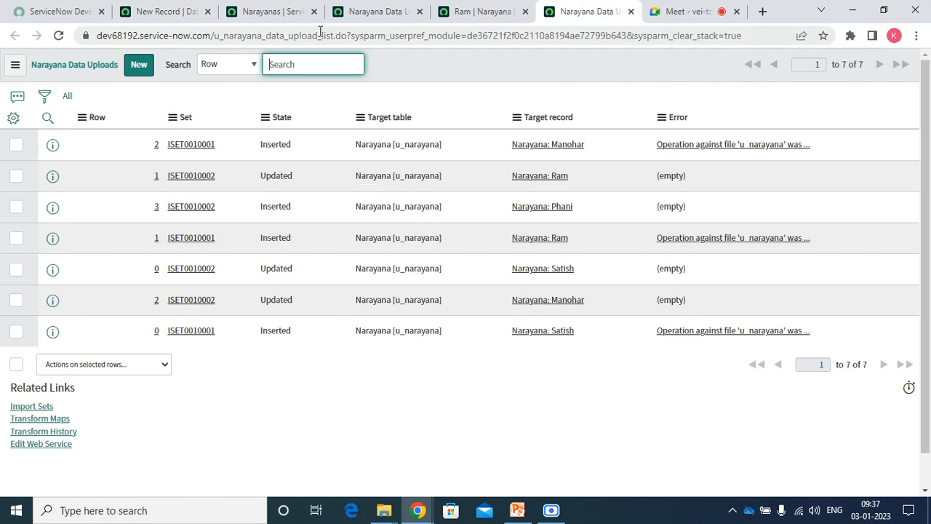
left_click_drag(320, 35, 216, 38)
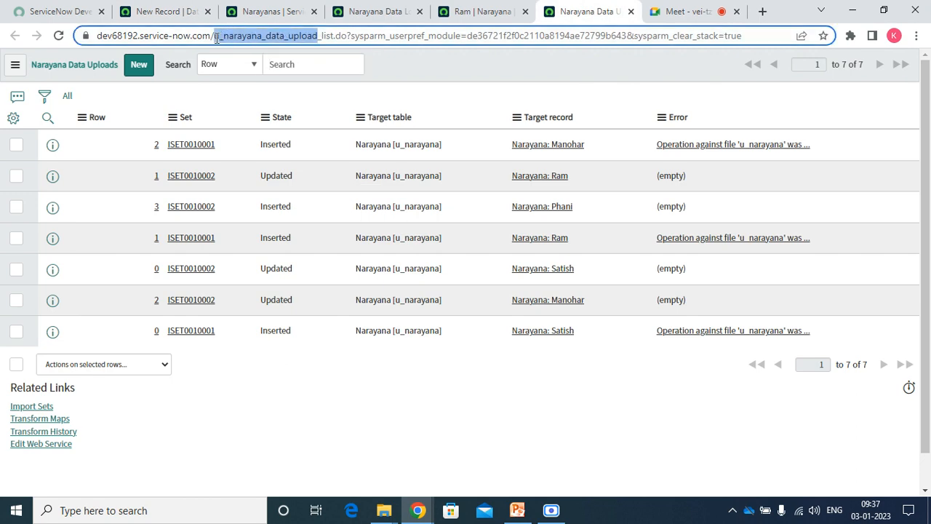
right_click(217, 40)
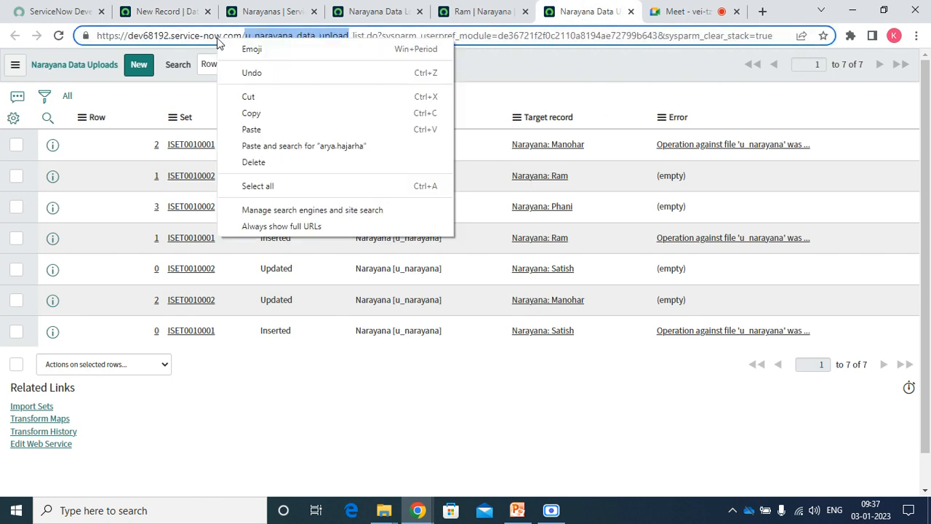
left_click(255, 114)
left_click(166, 12)
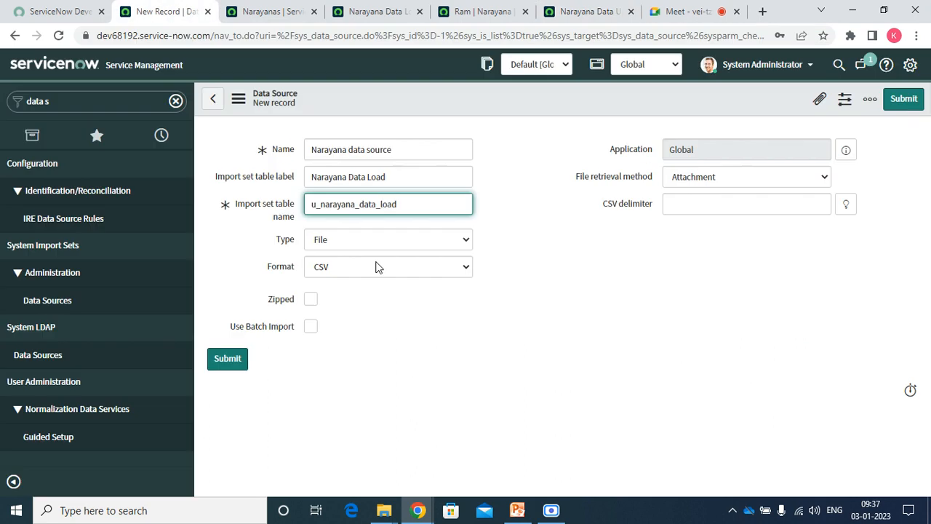
double_click(418, 203)
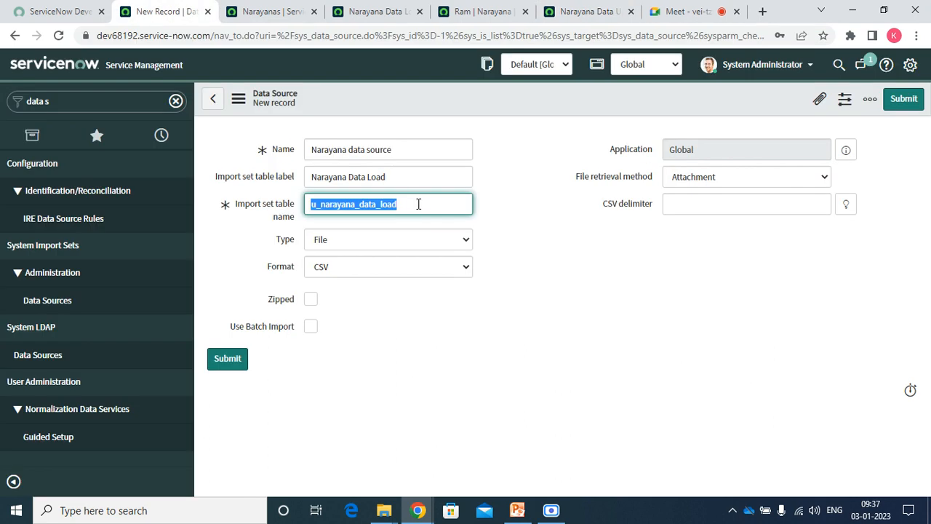
Keep type File and set the format to Excel (.xlsx/.xls).
left_click(365, 248)
left_click(357, 249)
left_click(344, 267)
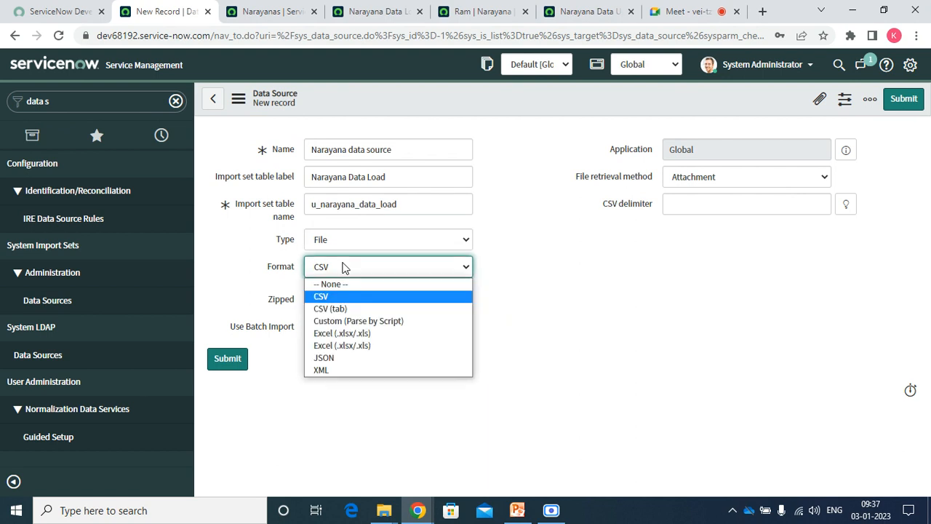
left_click(361, 336)
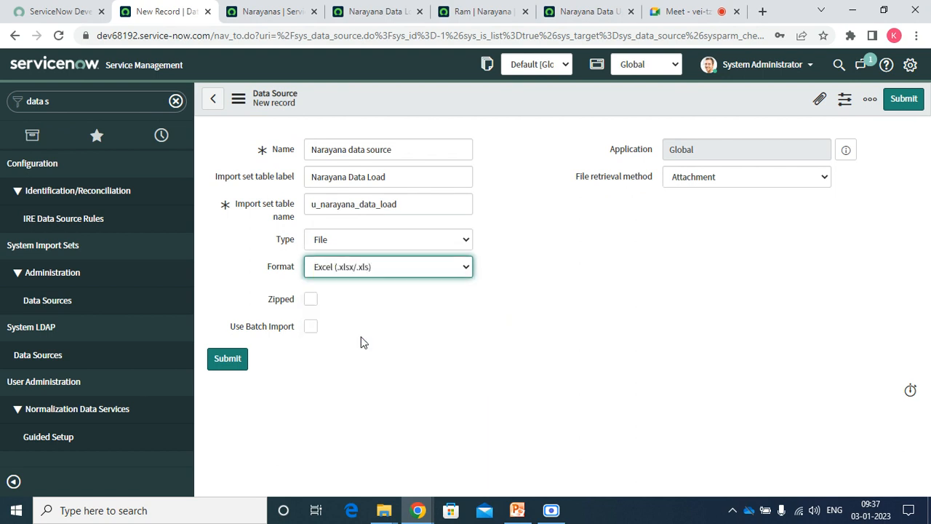
left_click(716, 174)
left_click(716, 175)
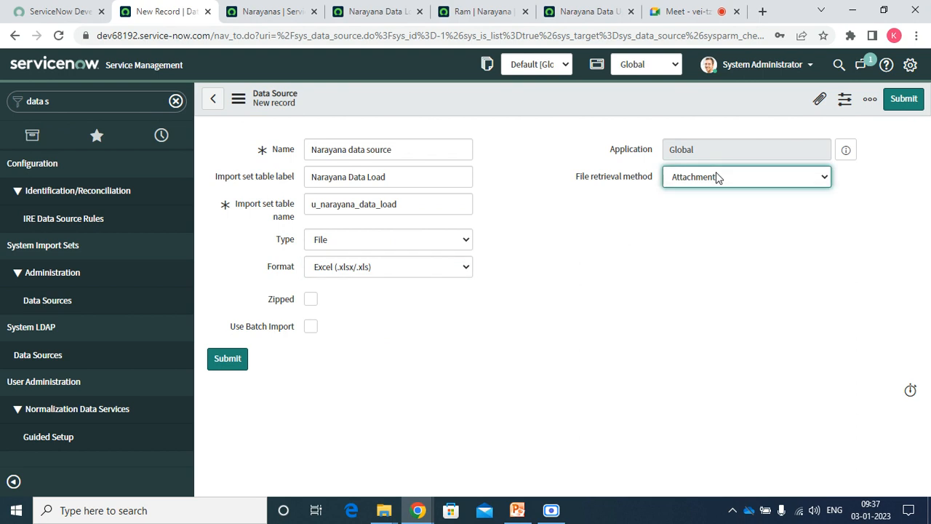
Attach Naraya data load.xlsx to the data source record.
left_click(819, 99)
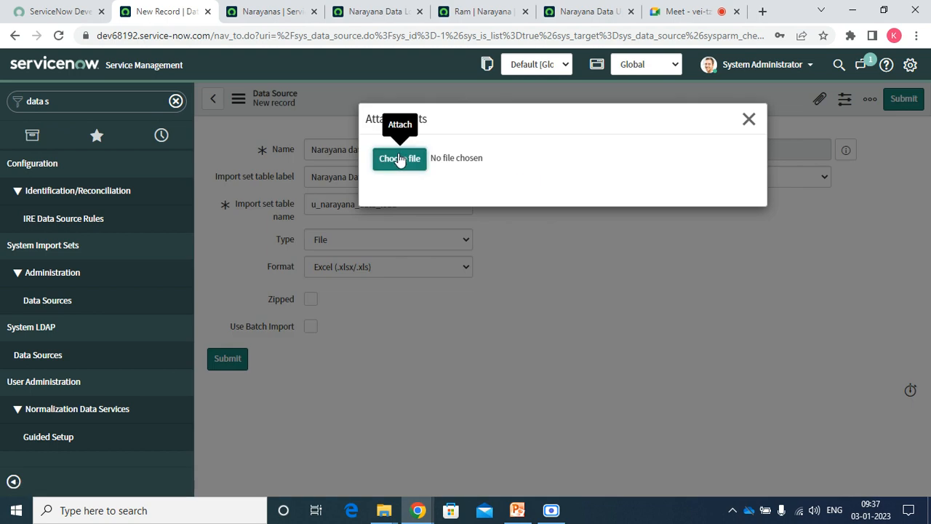
left_click(399, 160)
left_click(206, 160)
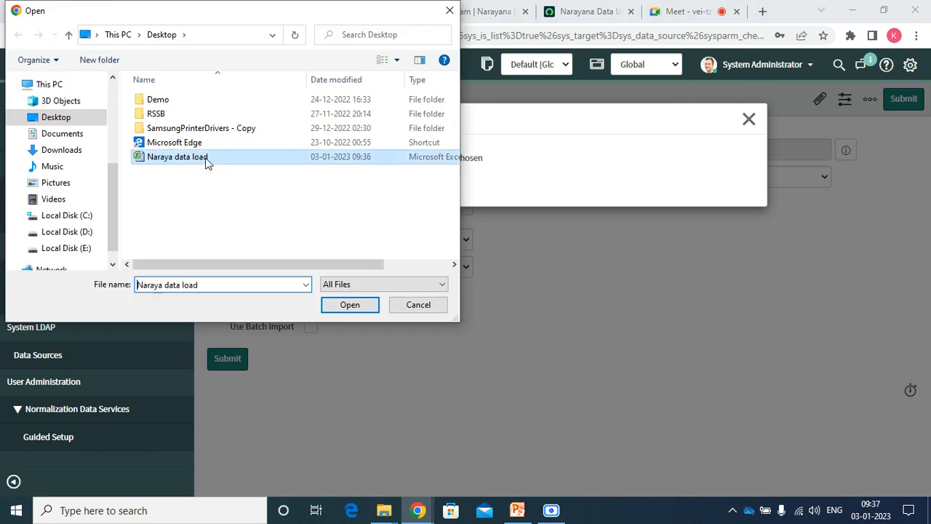
double_click(206, 159)
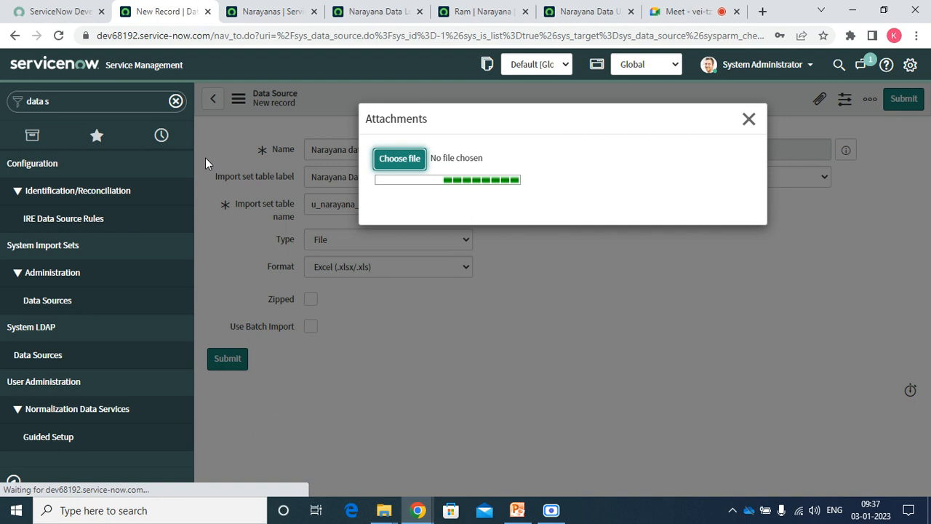
left_click(748, 121)
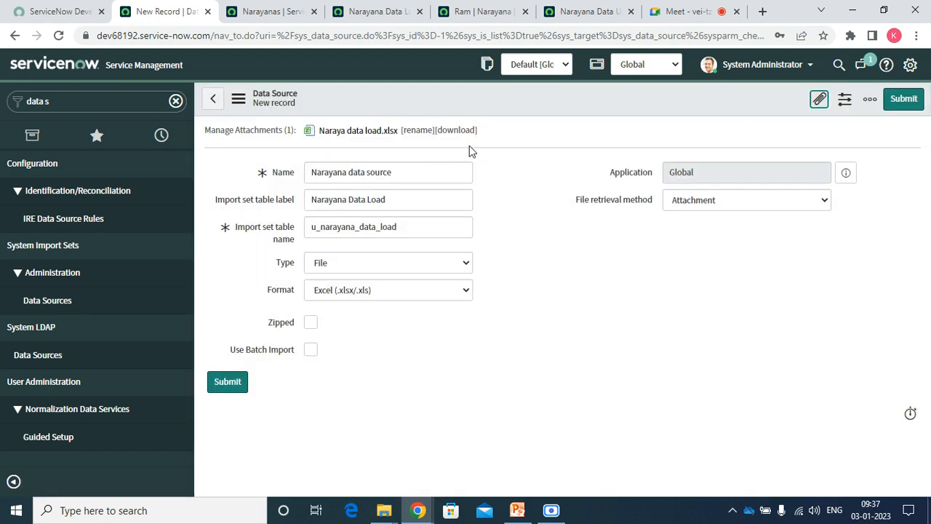
right_click(389, 101)
Save the Narayana data source record and reopen Load Data via a 'load' navigator filter.
left_click(415, 109)
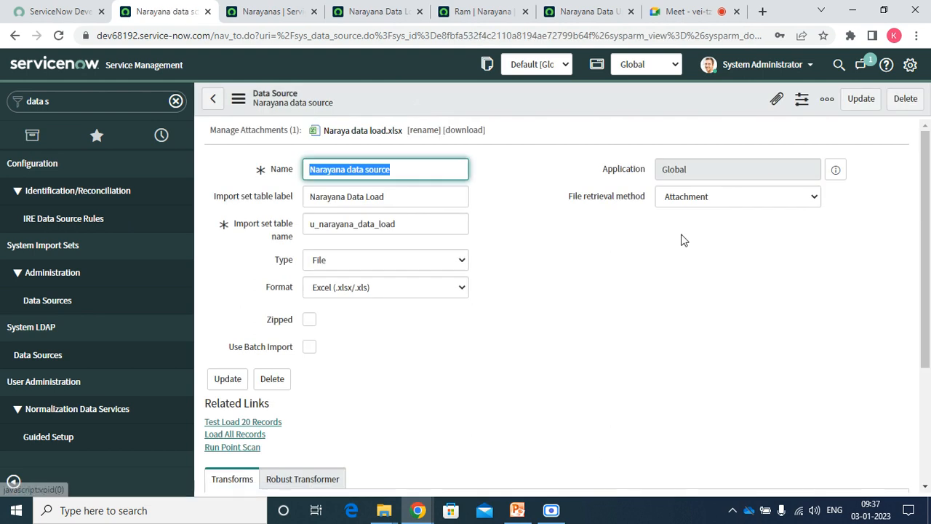
scroll(928, 273, "down", 3)
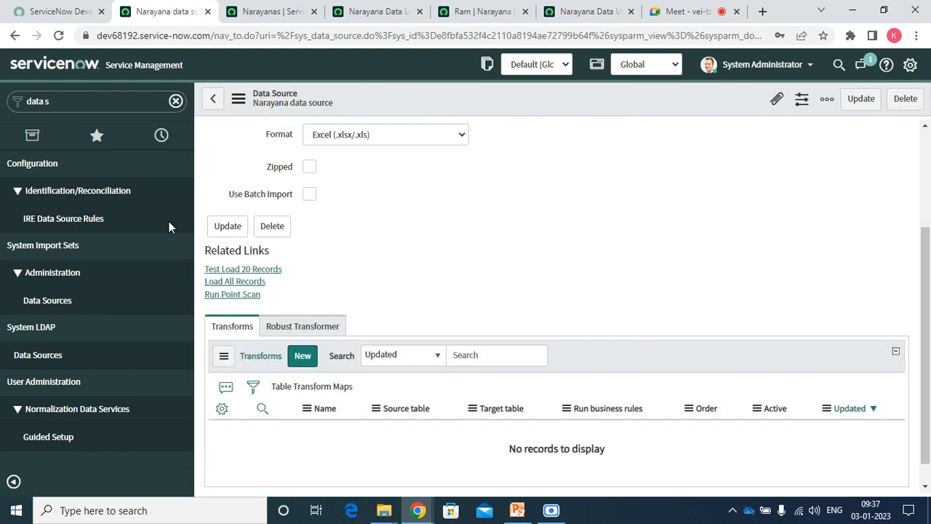
left_click(88, 101)
type("d")
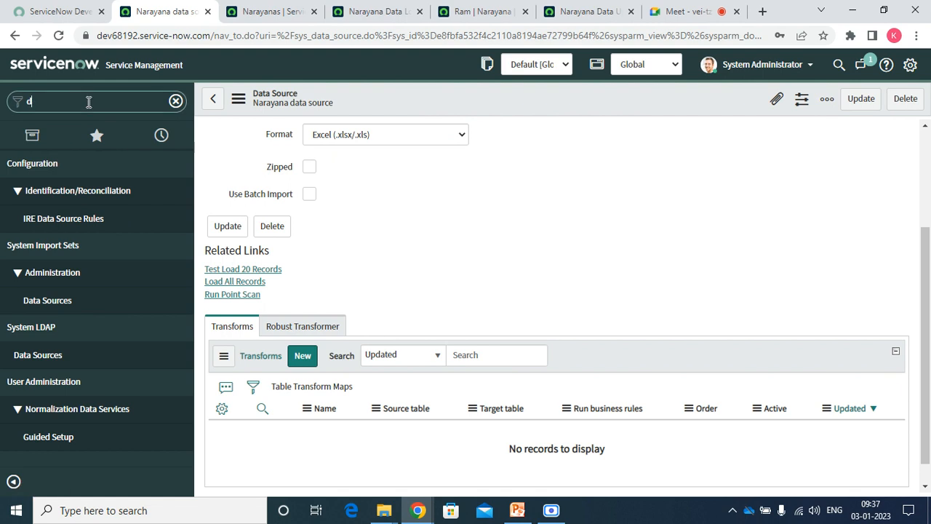
type("ata load")
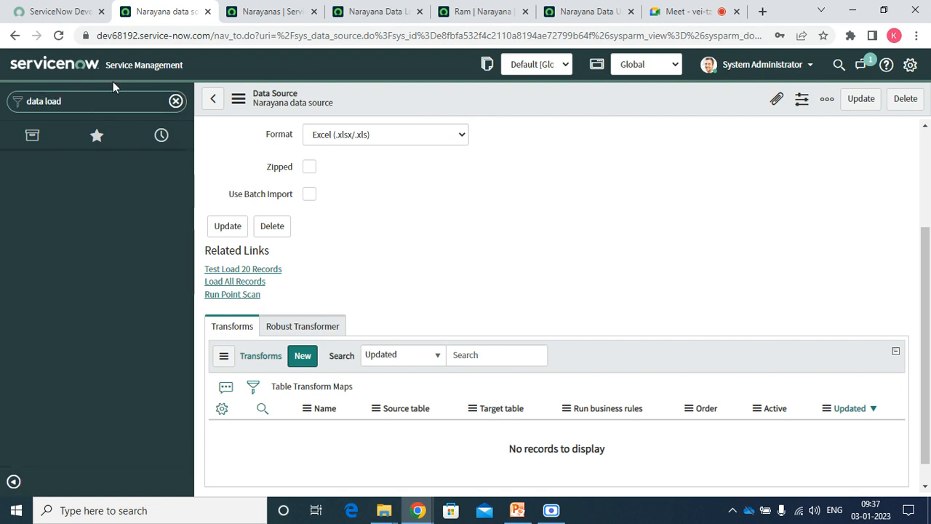
key("BackSpace")
key("BackSpace")
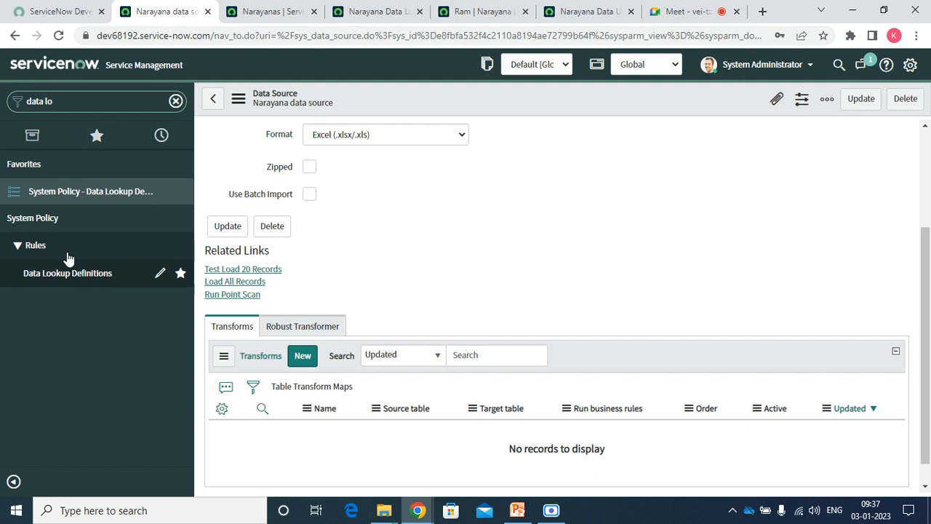
triple_click(77, 98)
type("load")
left_click(70, 193)
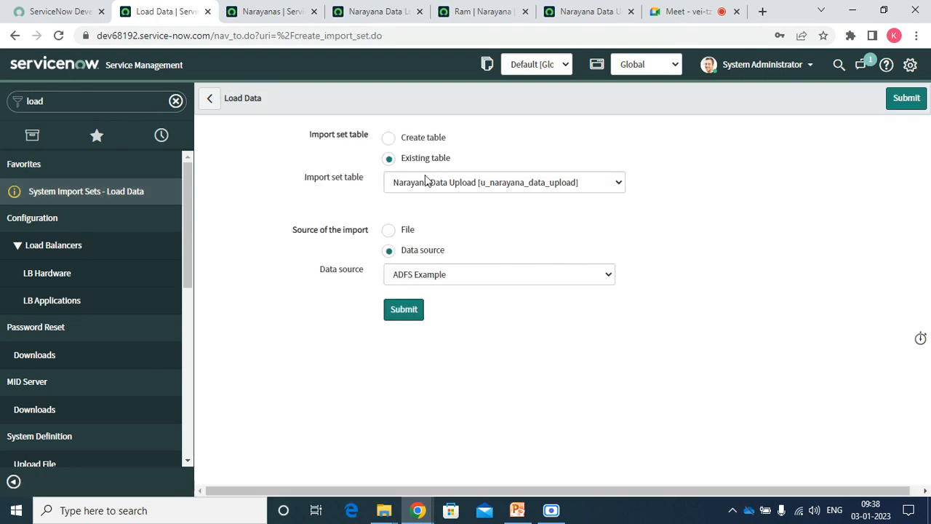
Choose Narayana data source and submit the load into Narayana Data Upload.
left_click(428, 282)
key("Up")
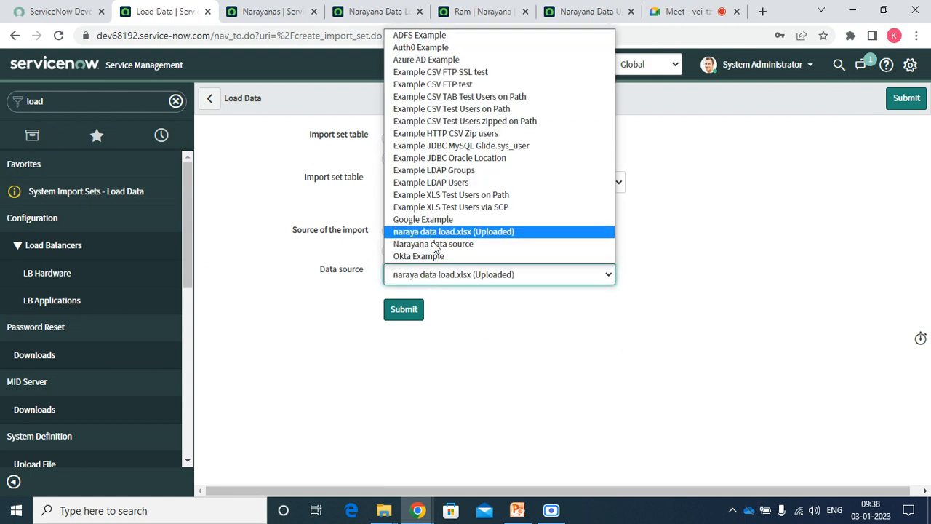
left_click(429, 246)
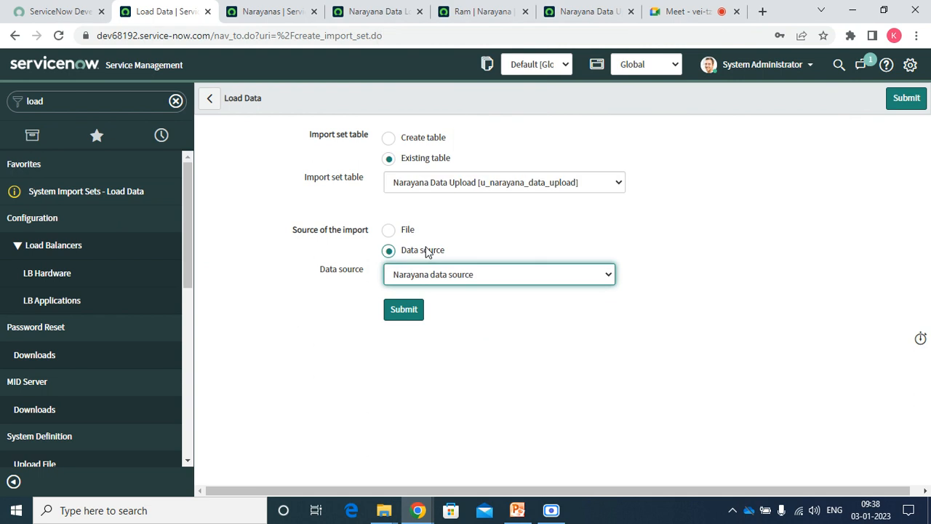
left_click(433, 285)
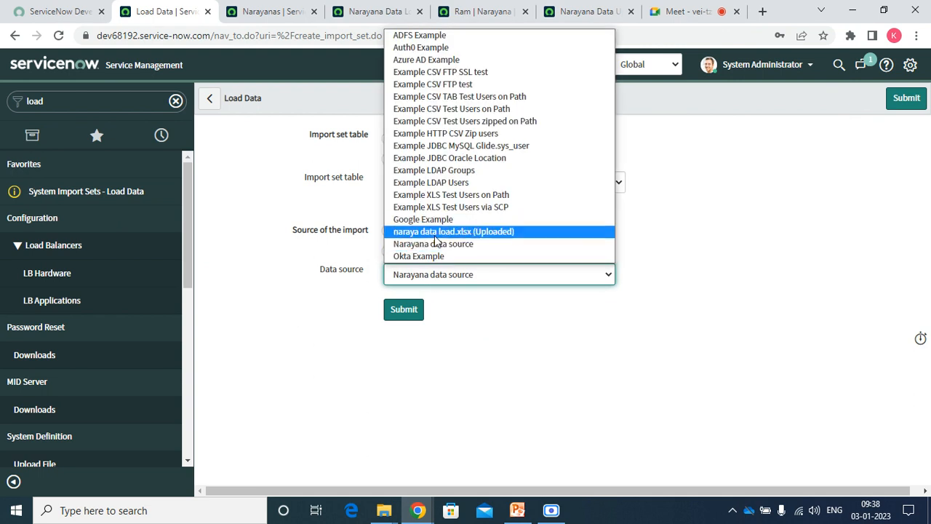
left_click(432, 247)
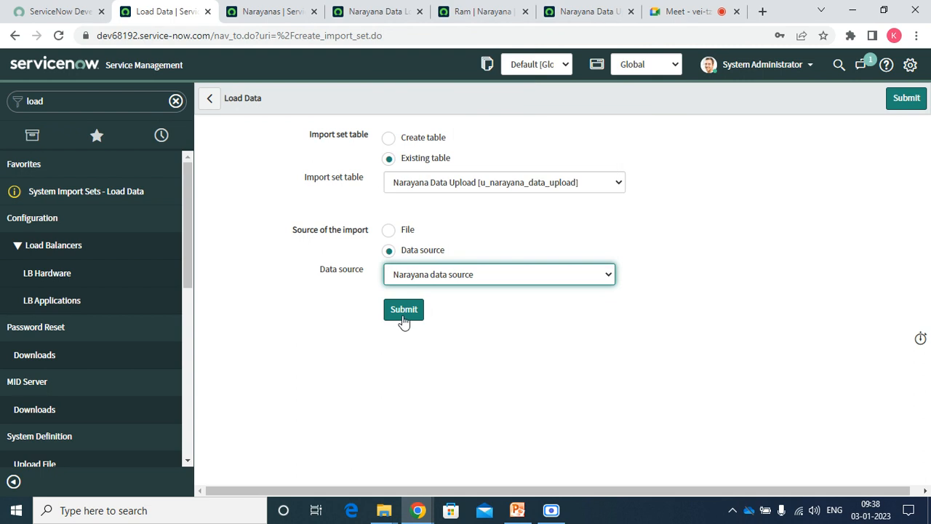
left_click(406, 320)
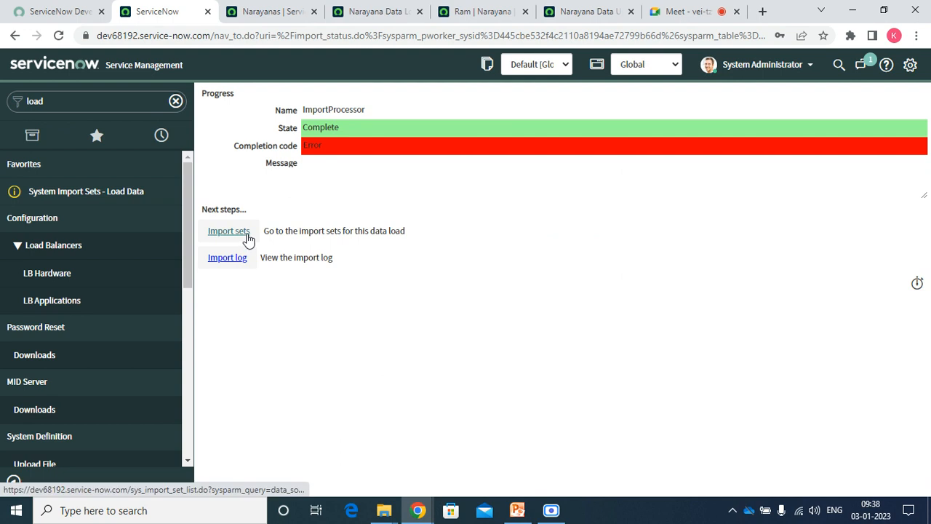
Go back to the Load Data form tab.
left_click(15, 35)
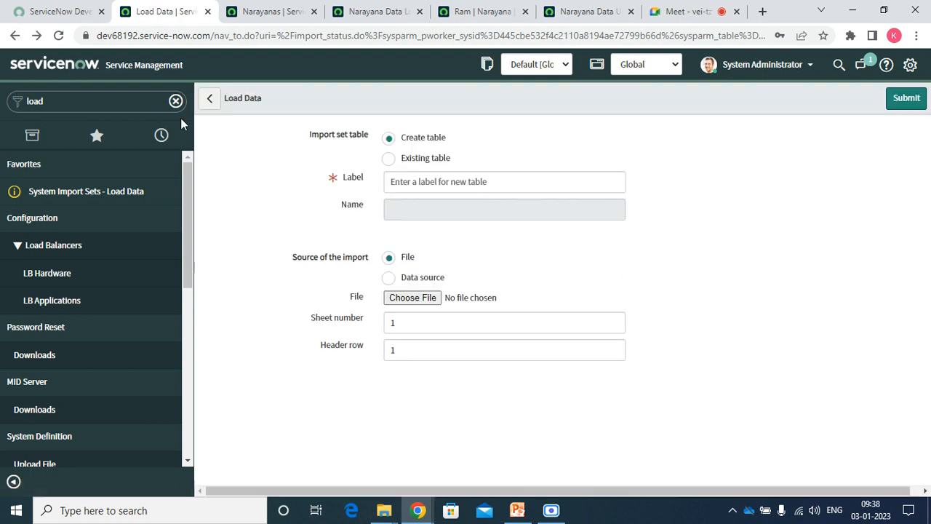
left_click(590, 13)
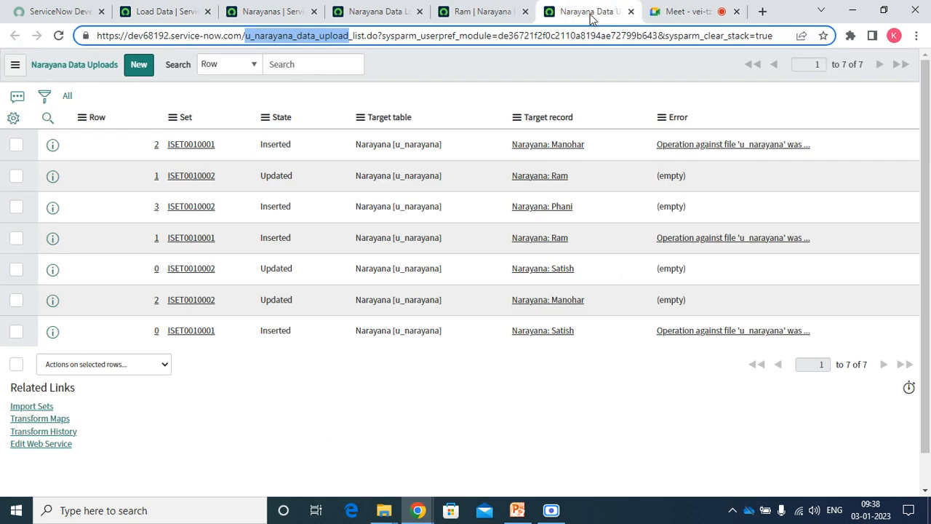
left_click(499, 14)
left_click(151, 16)
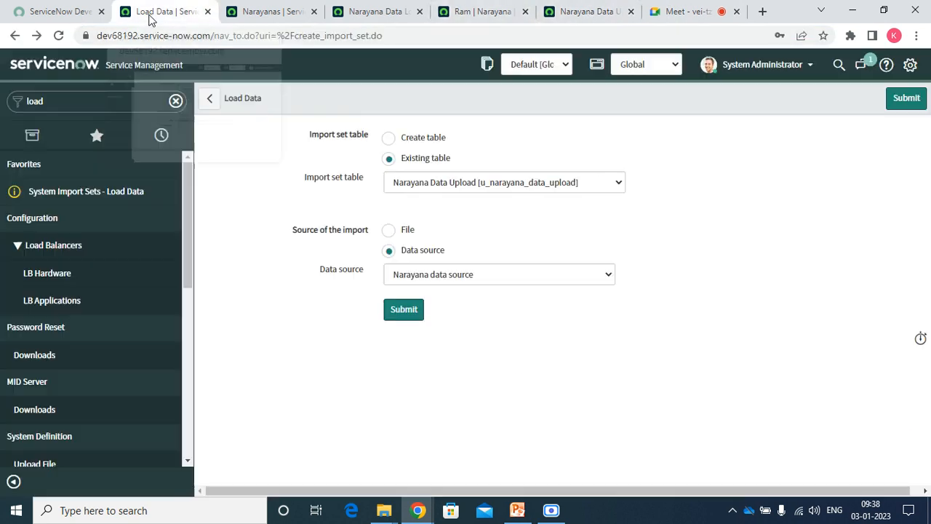
Search the navigator for 'source' and open System Import Sets > Administration > Data Sources.
left_click(78, 103)
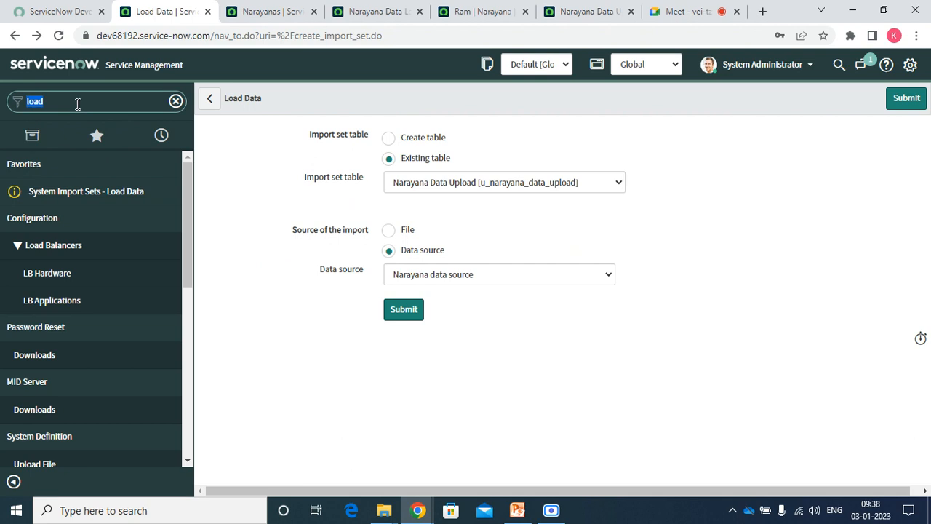
left_click(77, 103)
key("BackSpace")
key("BackSpace")
key("BackSpace")
key("BackSpace")
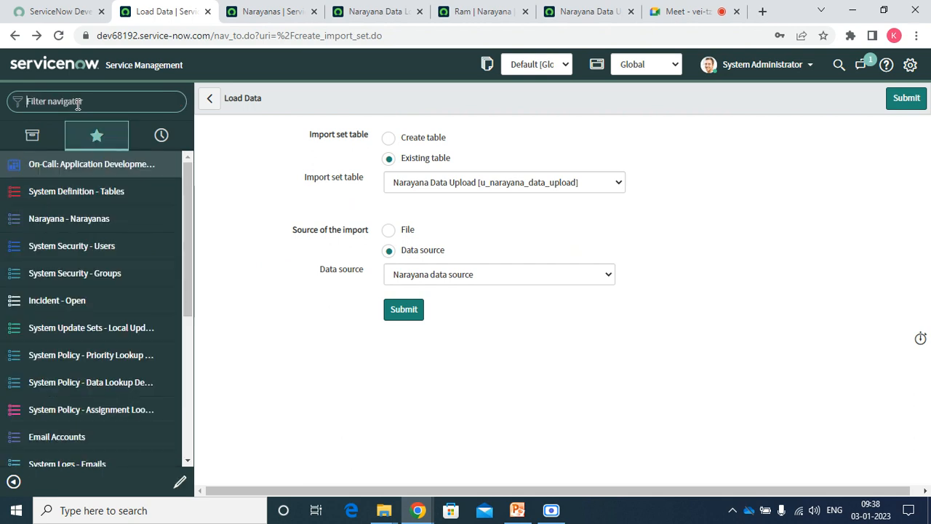
type("data")
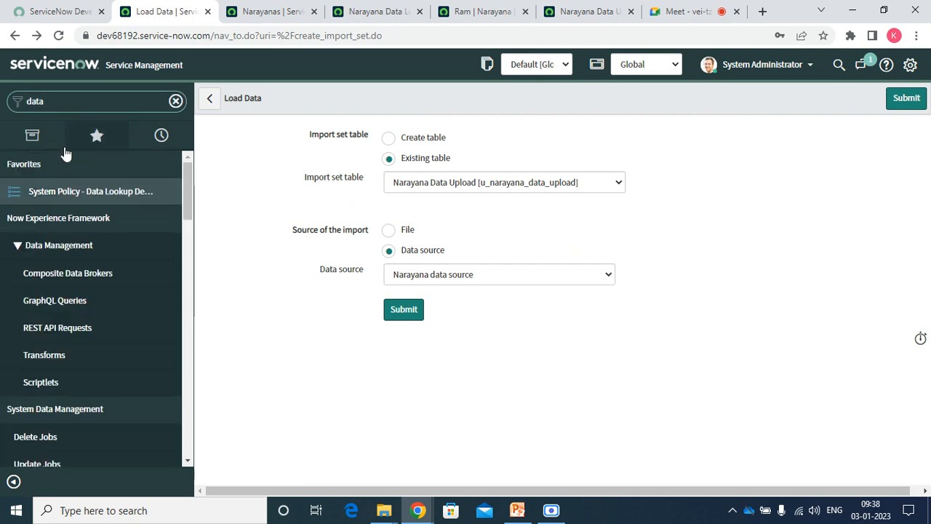
type(" so")
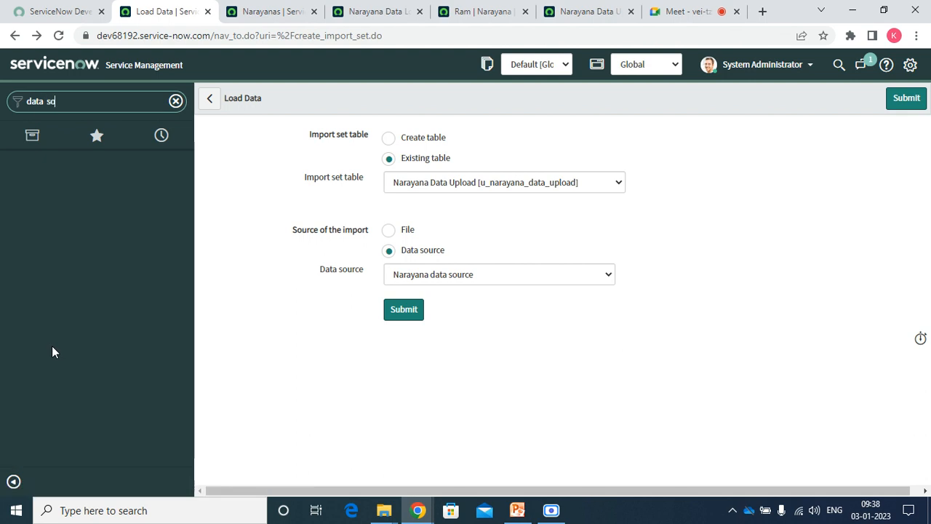
key("BackSpace")
key("BackSpace")
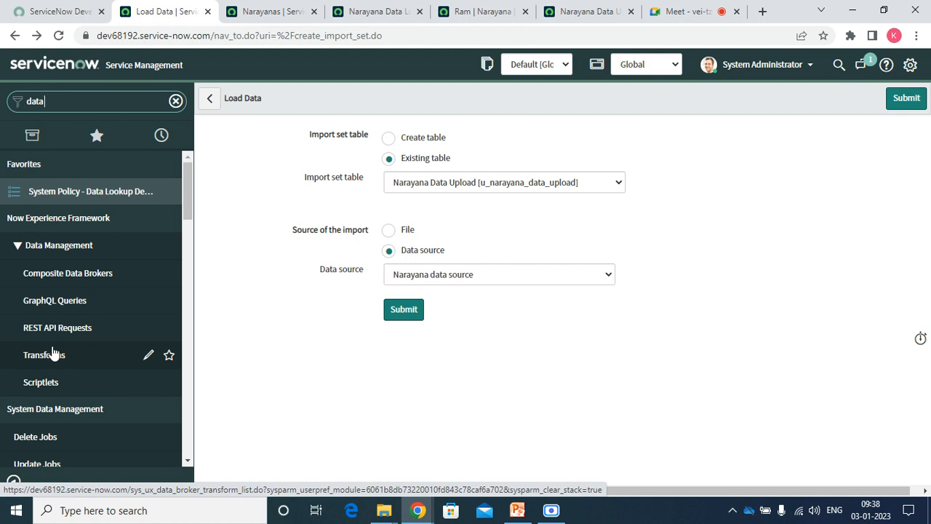
key("BackSpace")
key("BackSpace")
key("BackSpace")
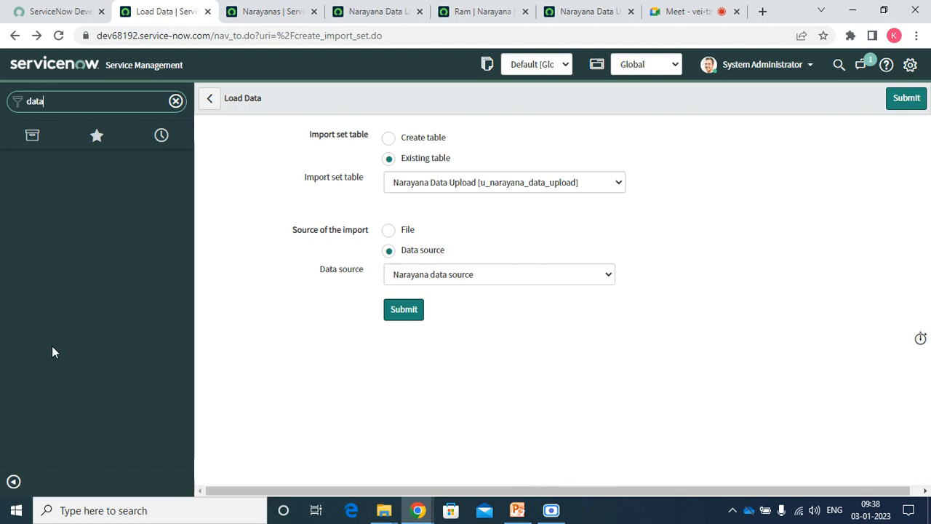
key("BackSpace")
type("soue")
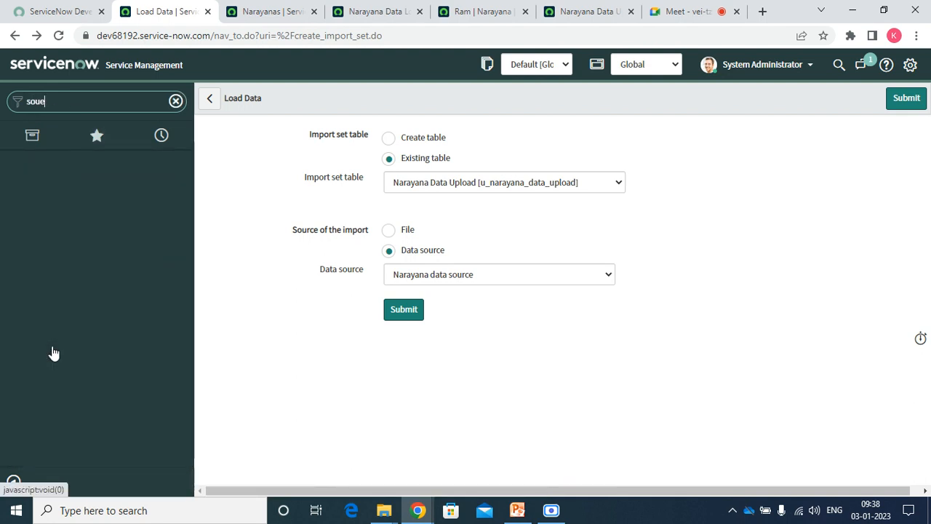
key("BackSpace")
type("rce")
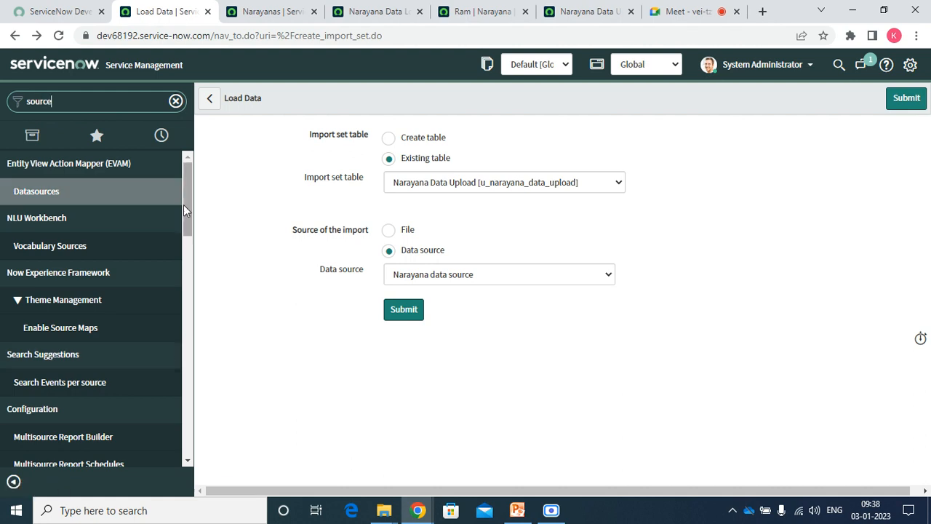
left_click_drag(183, 210, 182, 405)
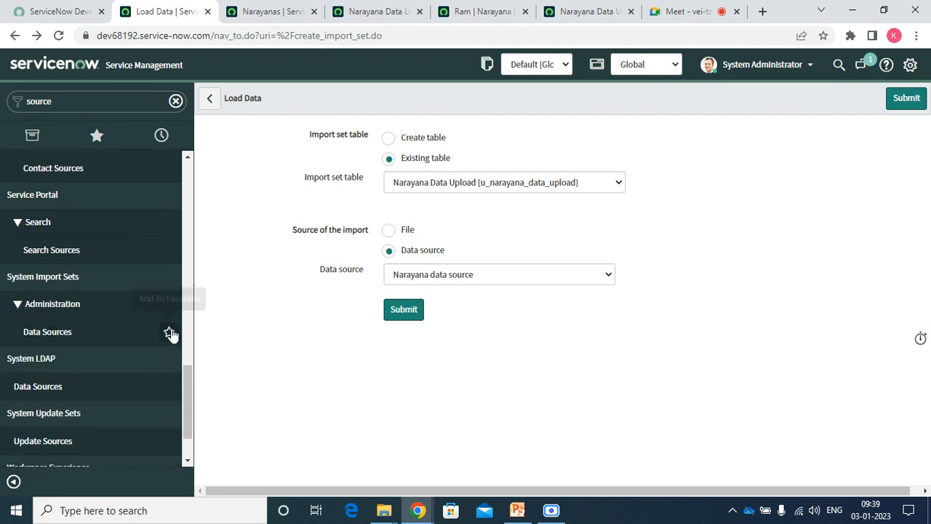
left_click(78, 336)
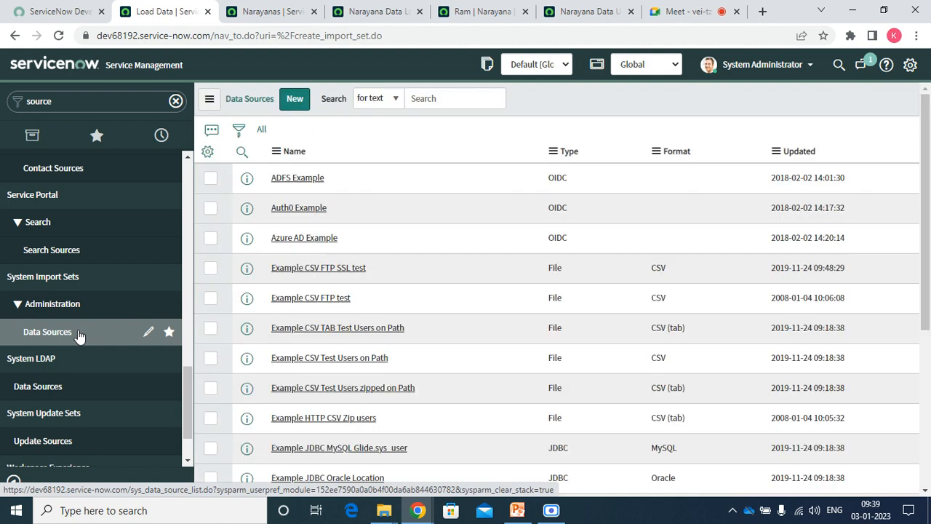
Sort data sources by Updated, open Narayana data source, and confirm its Type stays File.
left_click(796, 151)
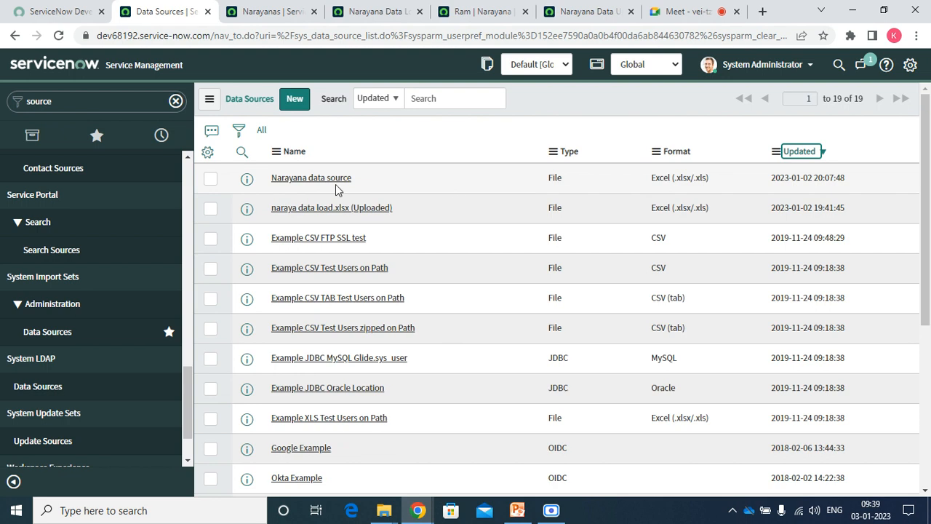
left_click(331, 187)
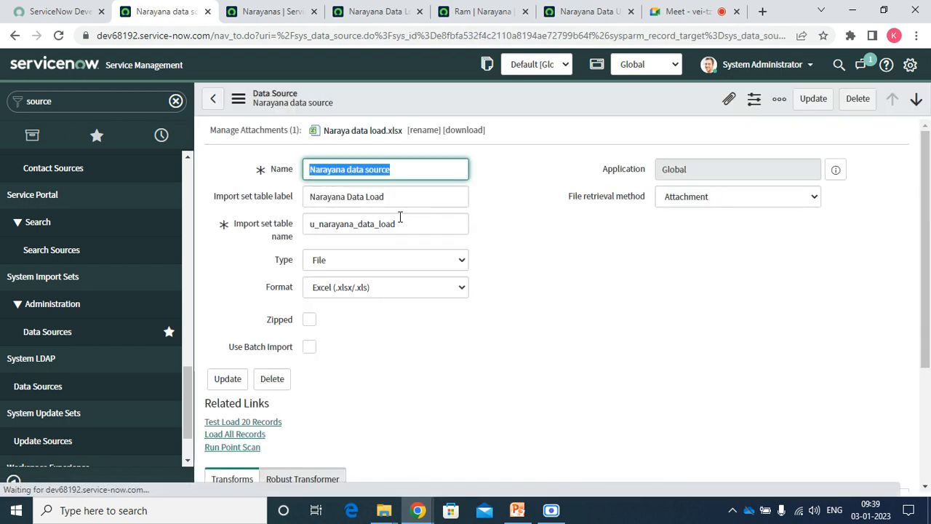
left_click(506, 222)
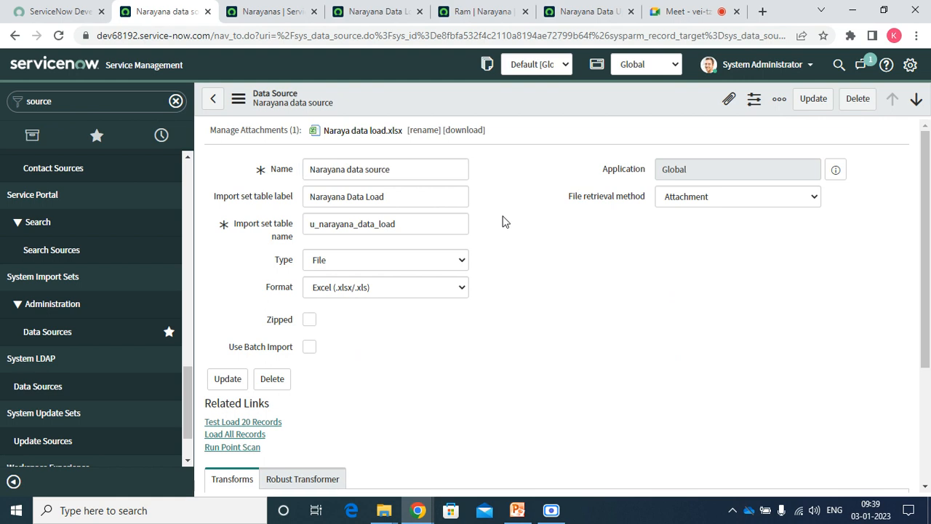
left_click(371, 261)
left_click(370, 262)
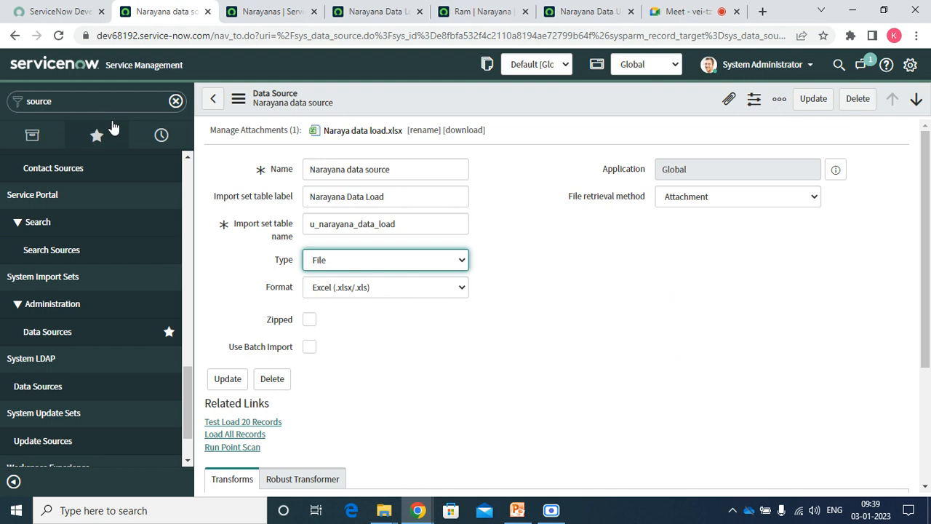
left_click(101, 104)
type("load da")
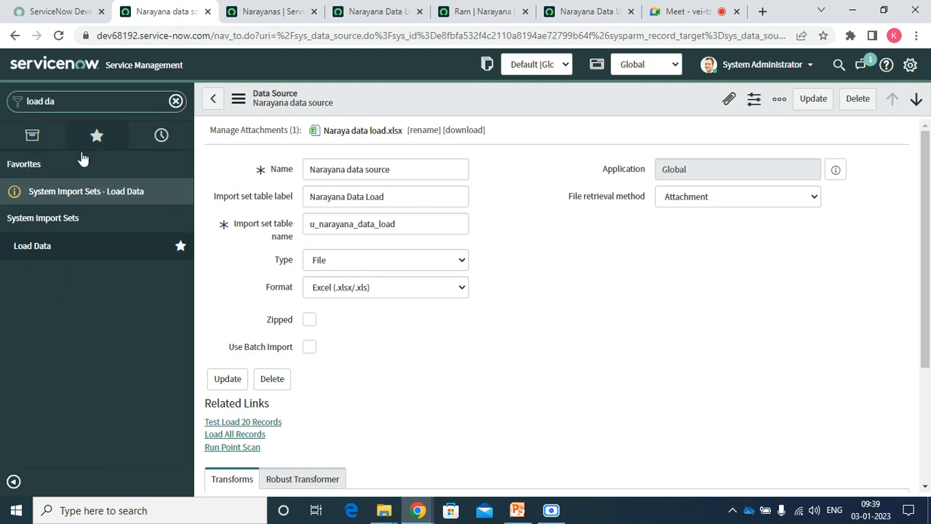
Open the Load Data favourite in a new browser tab.
right_click(76, 192)
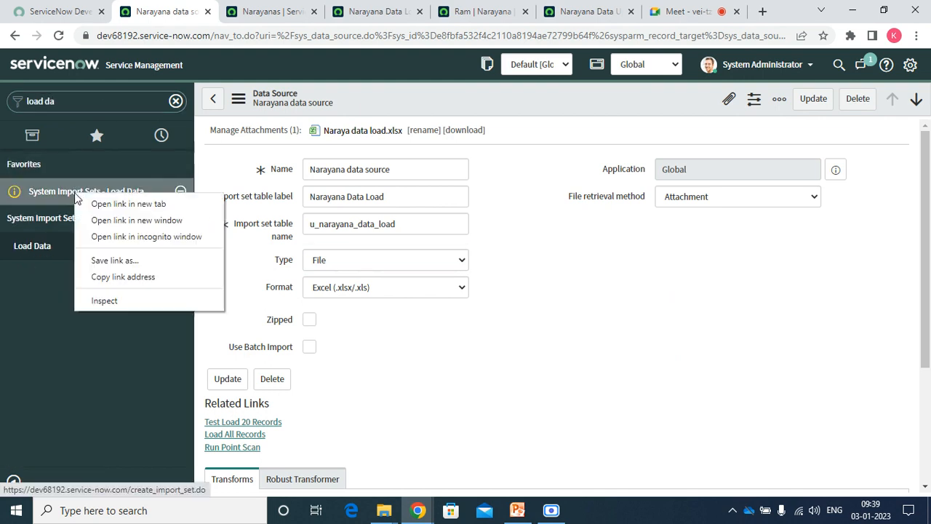
left_click(104, 212)
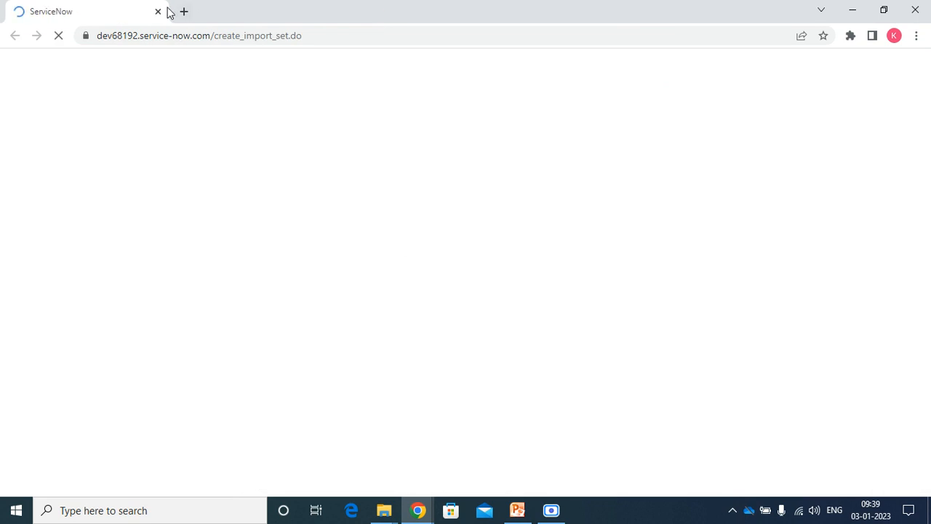
left_click(158, 11)
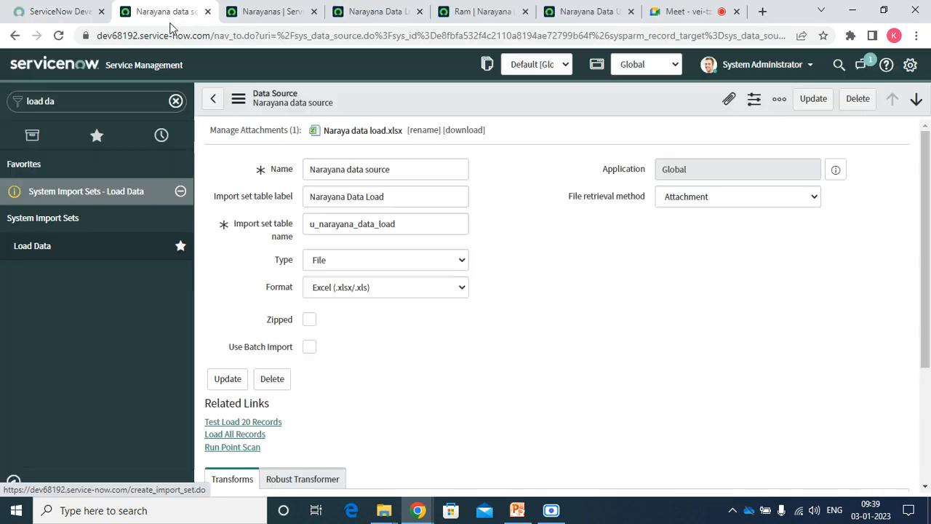
right_click(79, 197)
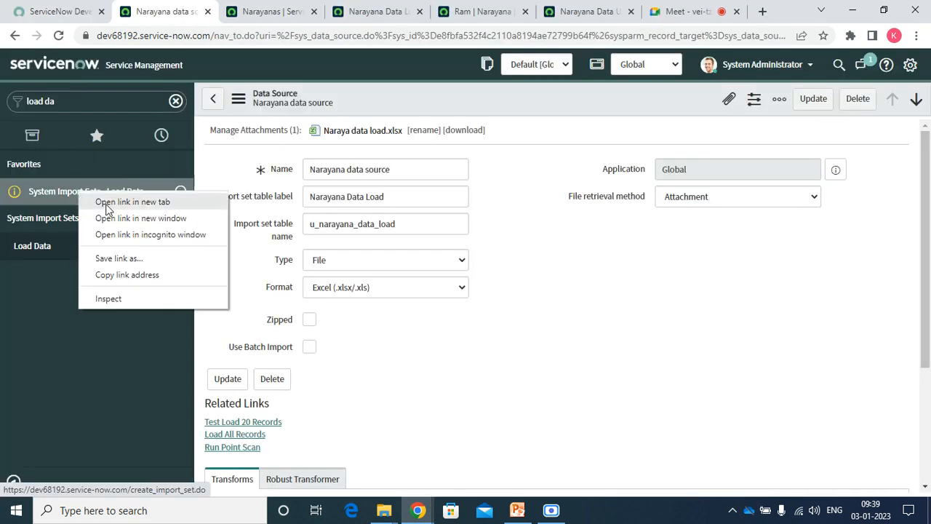
left_click(102, 201)
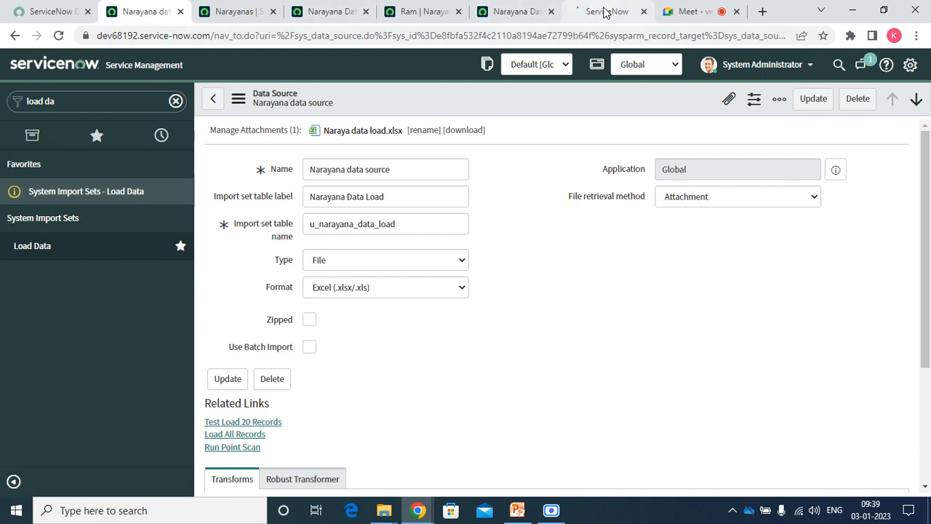
left_click(604, 11)
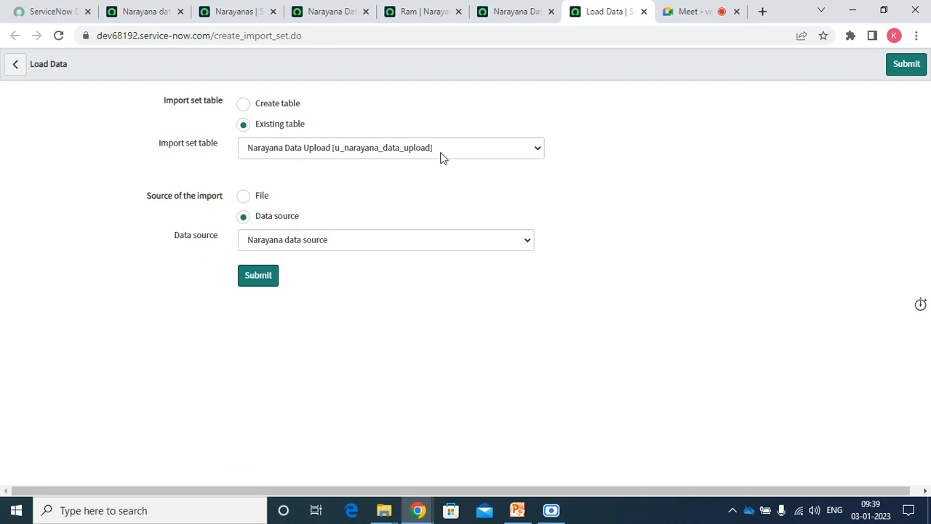
Submit Load Data with Narayana data source selected, then return to the data source record.
left_click(315, 241)
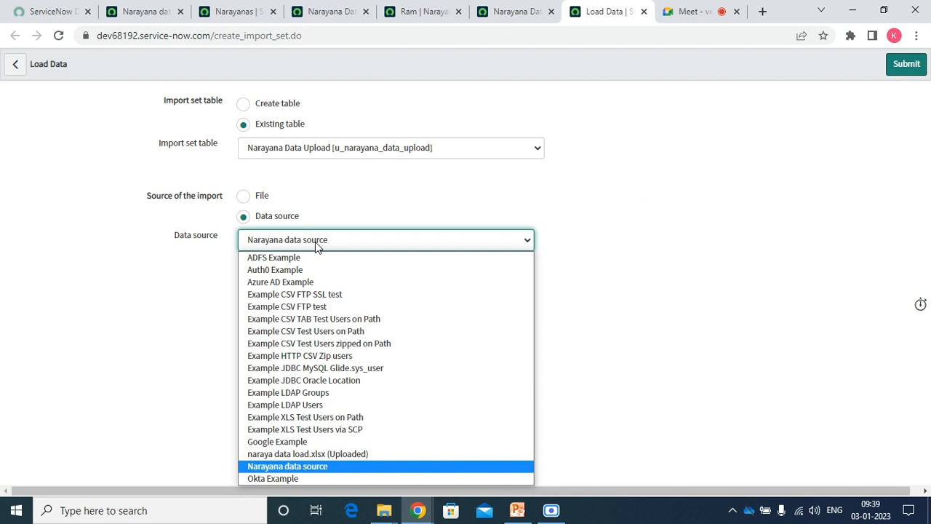
key("Down")
key("Up")
key("Return")
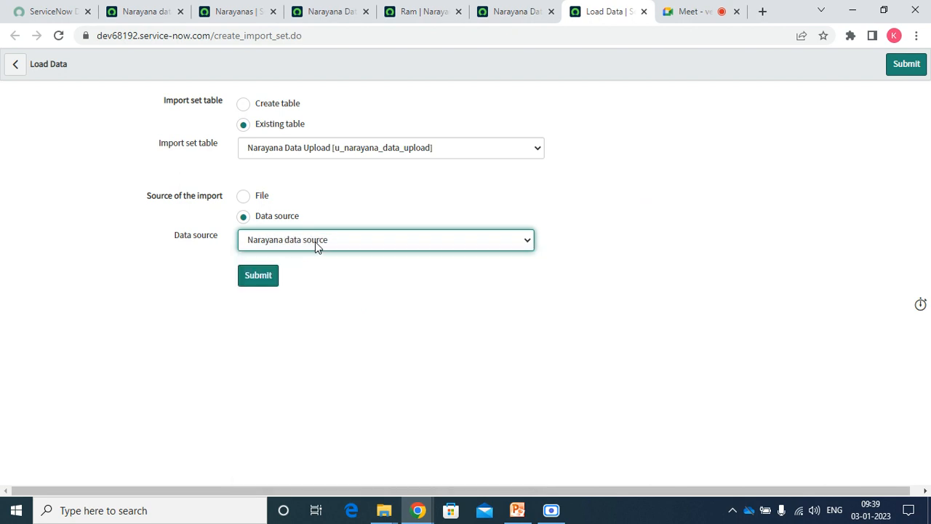
left_click(251, 276)
left_click(140, 13)
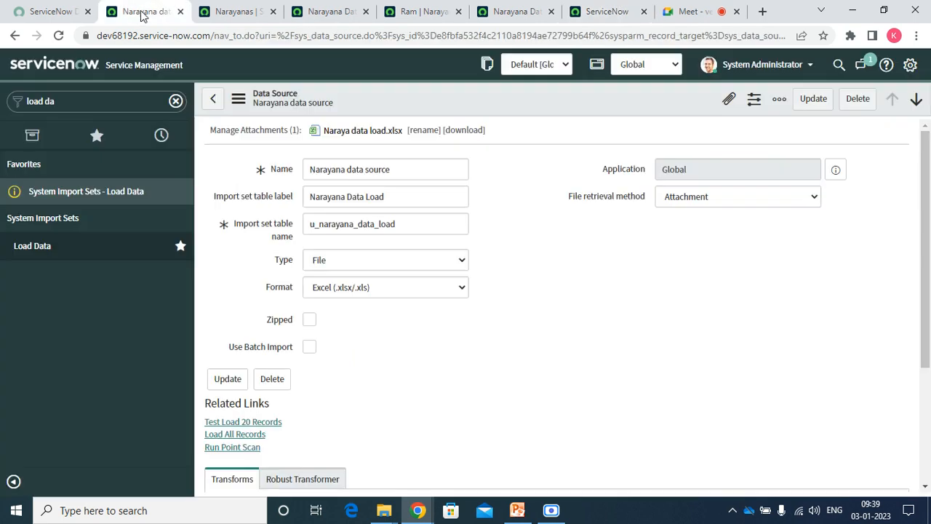
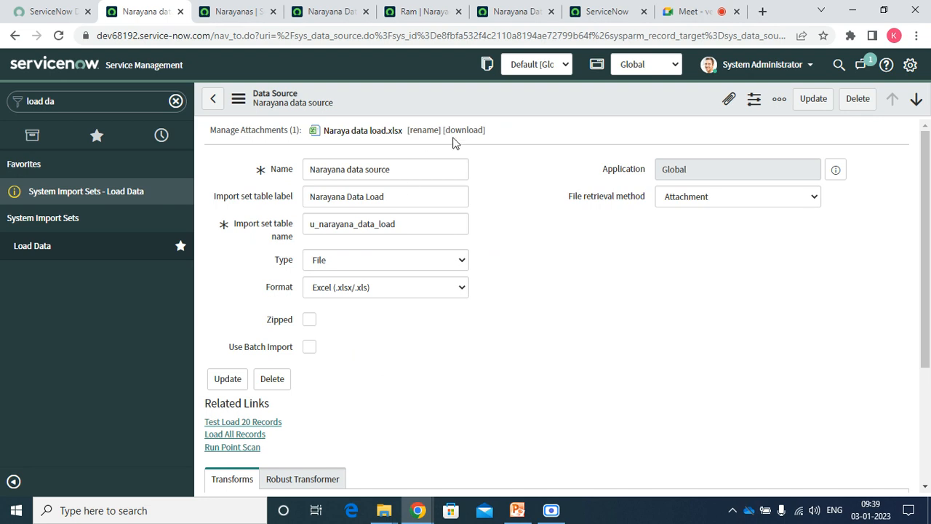
Confirm Load Data keeps Narayana data source and the Narayana Data Upload import table.
left_click(427, 166)
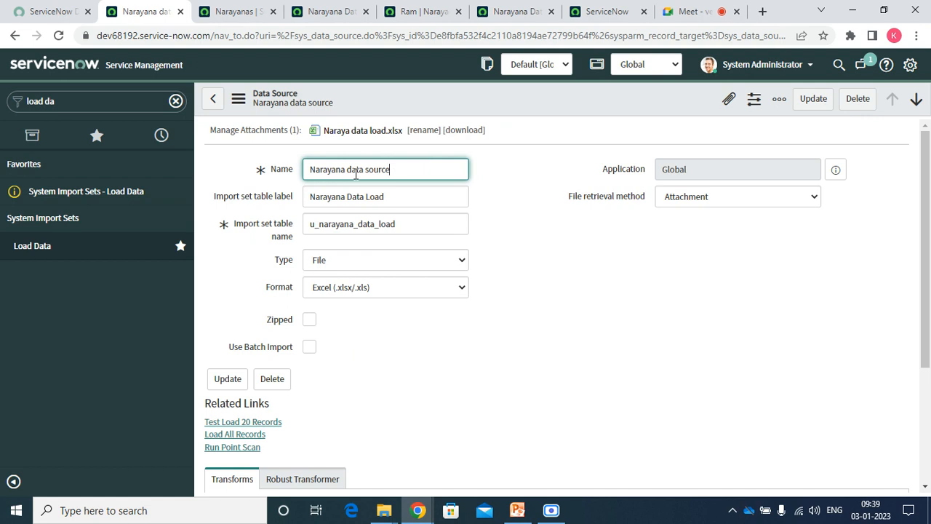
left_click(606, 12)
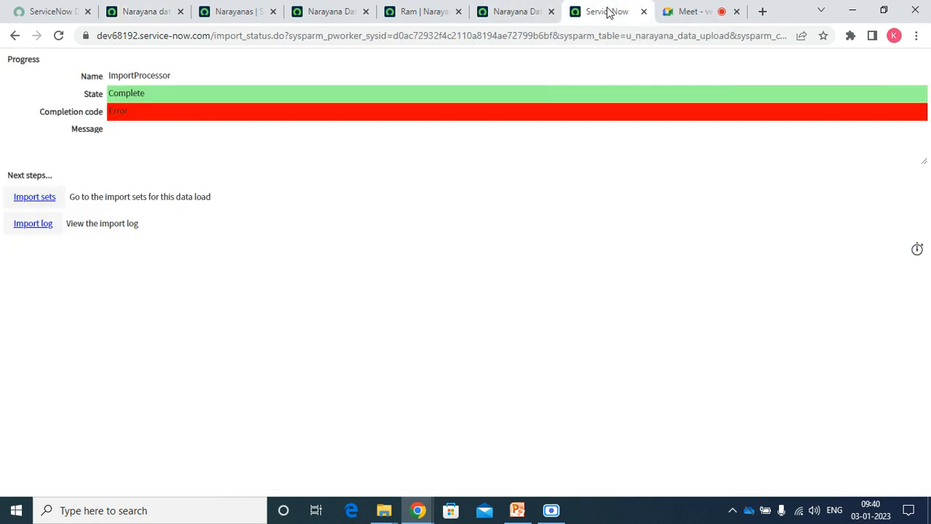
left_click(13, 37)
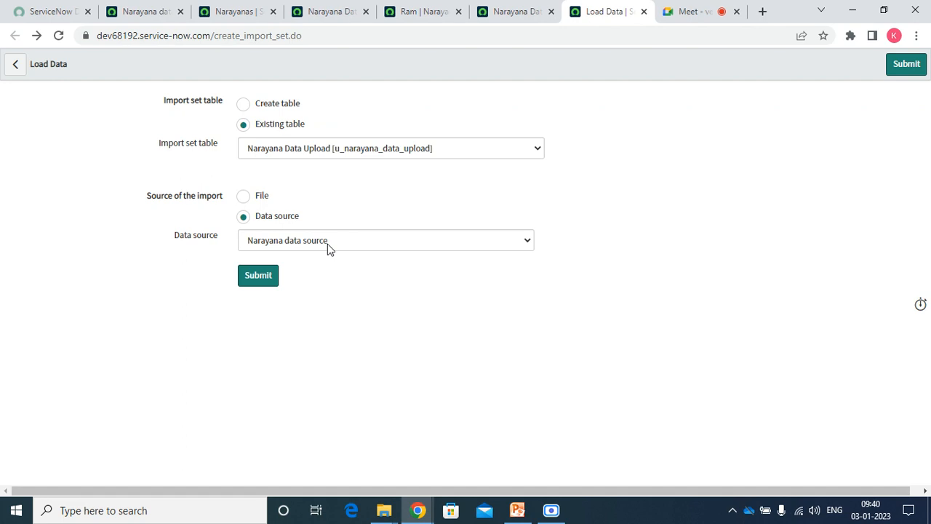
left_click(328, 244)
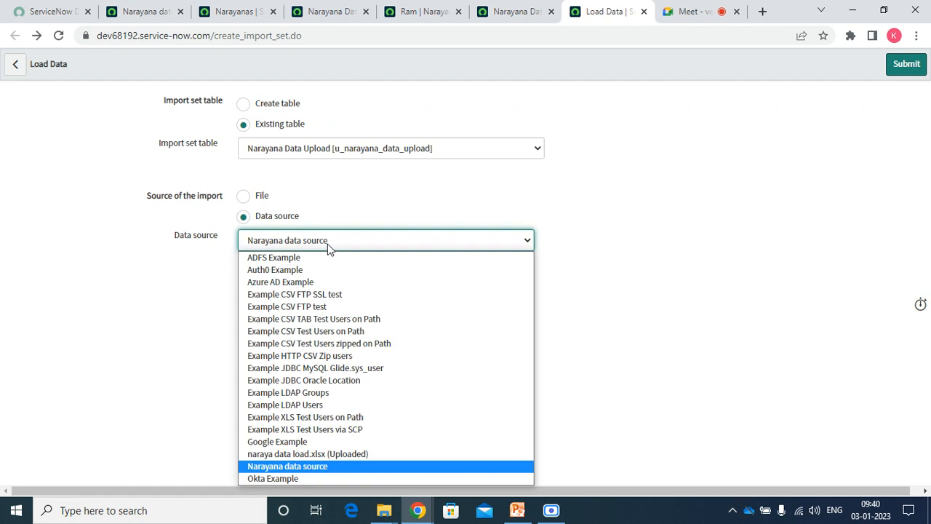
left_click(281, 467)
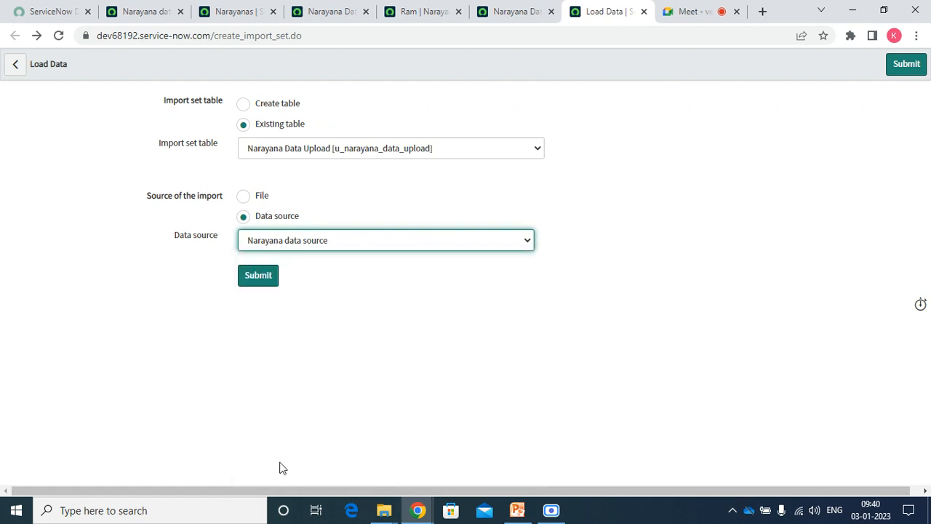
left_click(379, 149)
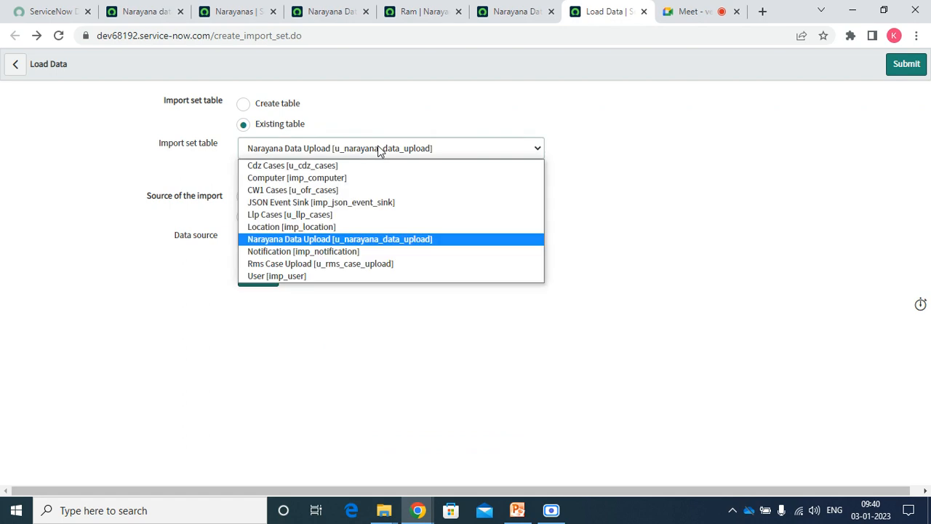
left_click(334, 241)
left_click(150, 10)
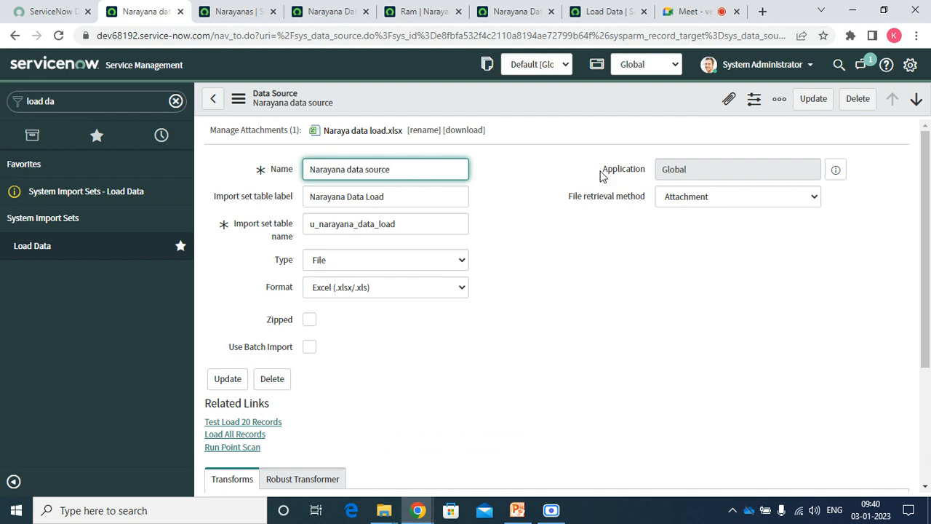
Delete the Naraya data load.xlsx file from the record's attachments.
left_click(728, 99)
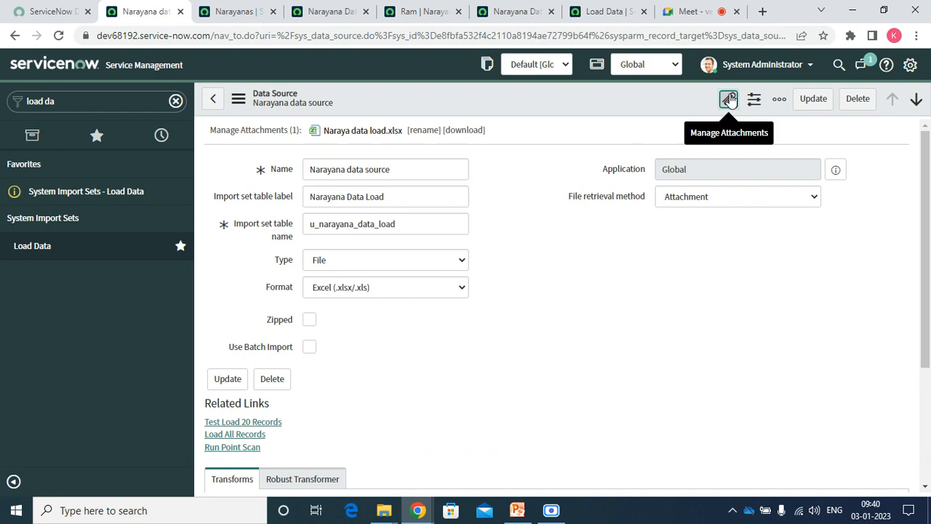
left_click(378, 195)
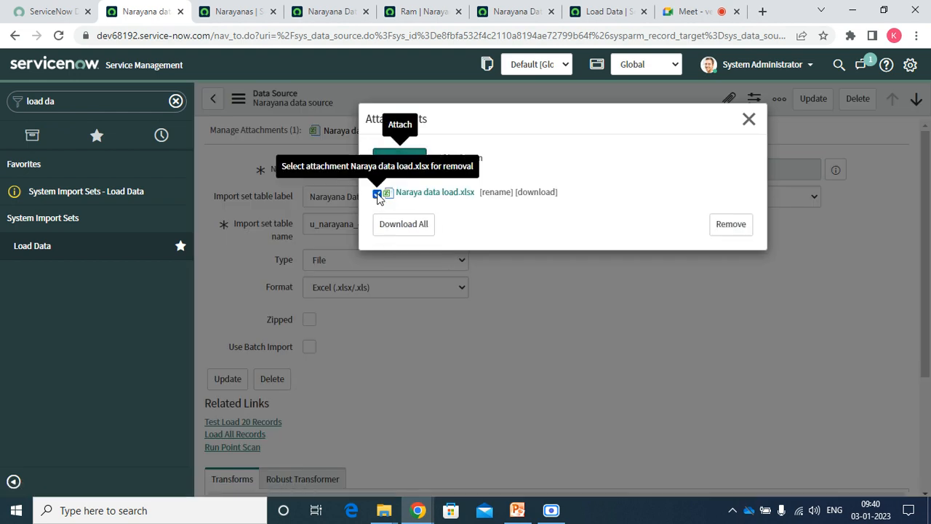
left_click(728, 225)
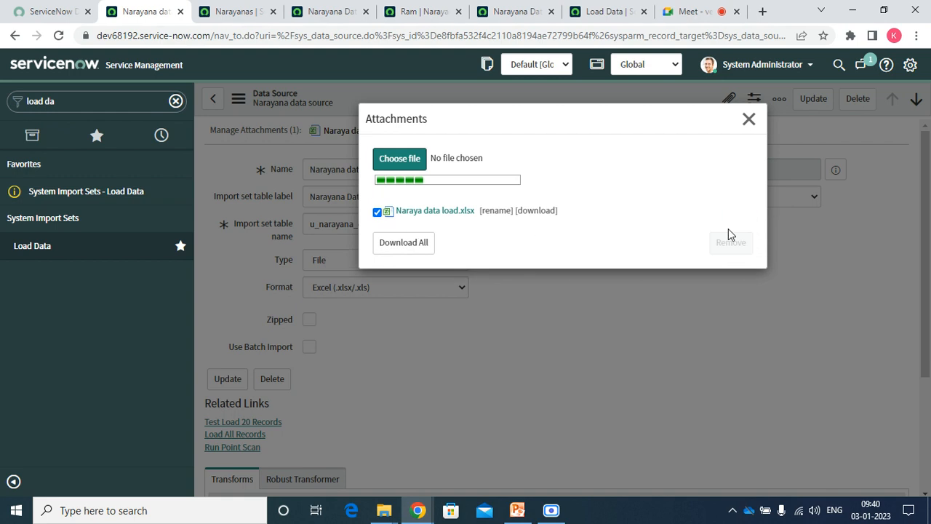
Check the Naraya data load file's General and Details properties, then close the Desktop window.
mouse_move(391, 515)
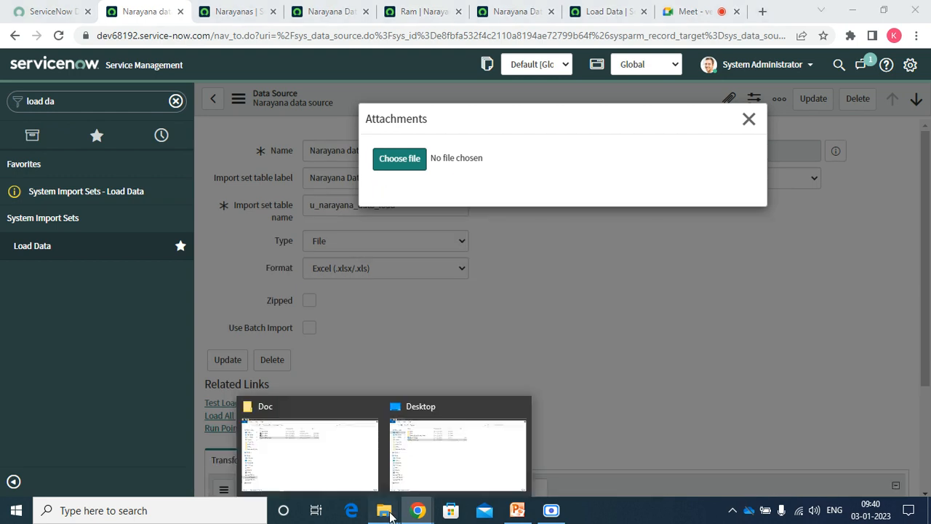
left_click(455, 451)
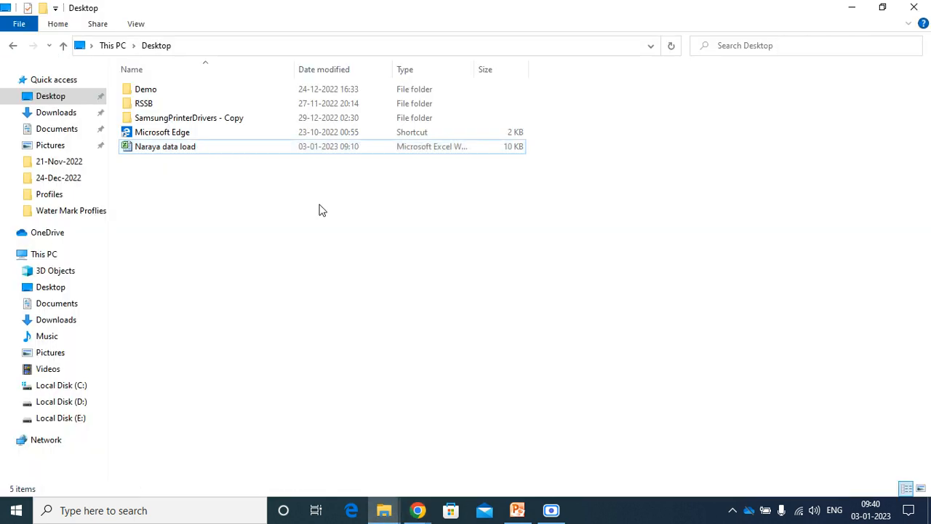
left_click(190, 146)
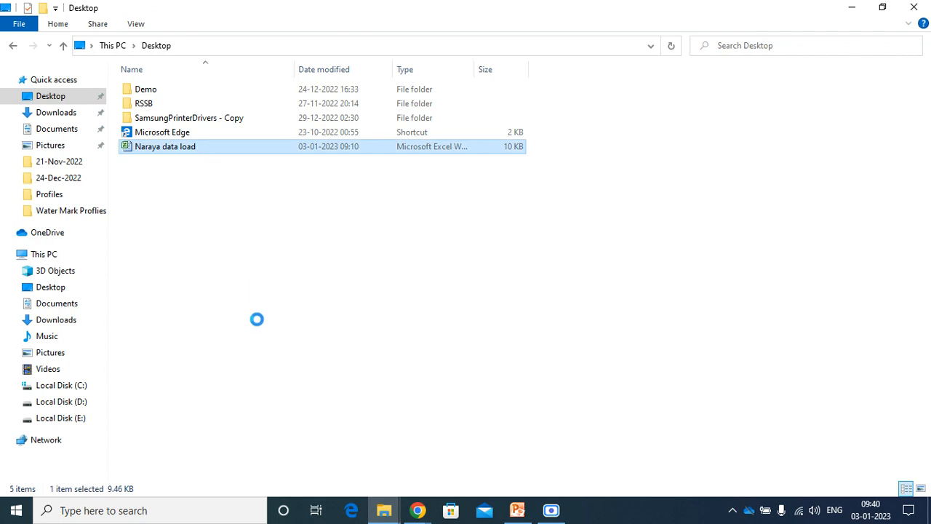
key("shift+F10")
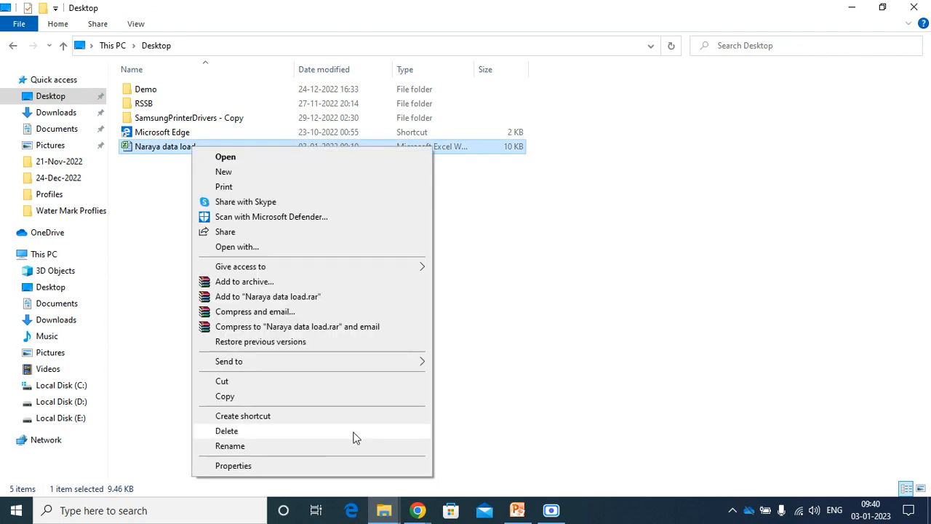
left_click(245, 467)
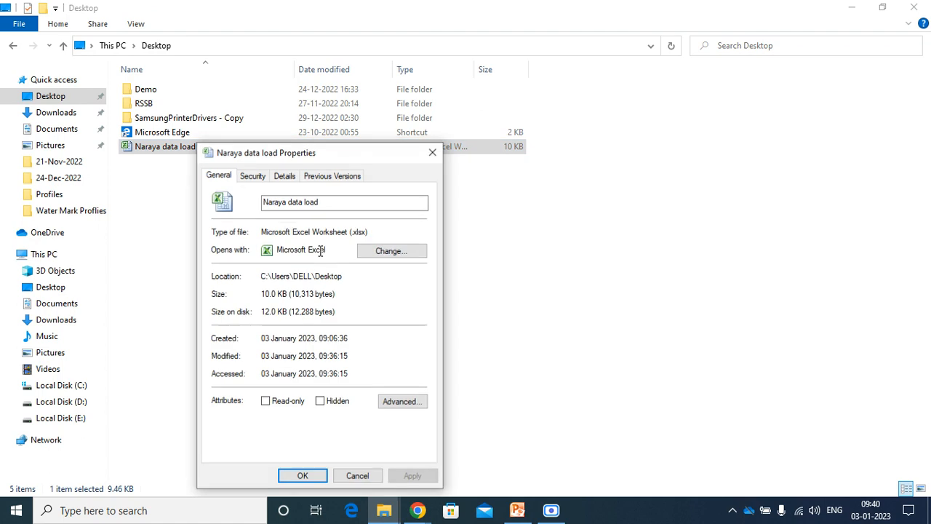
left_click(283, 177)
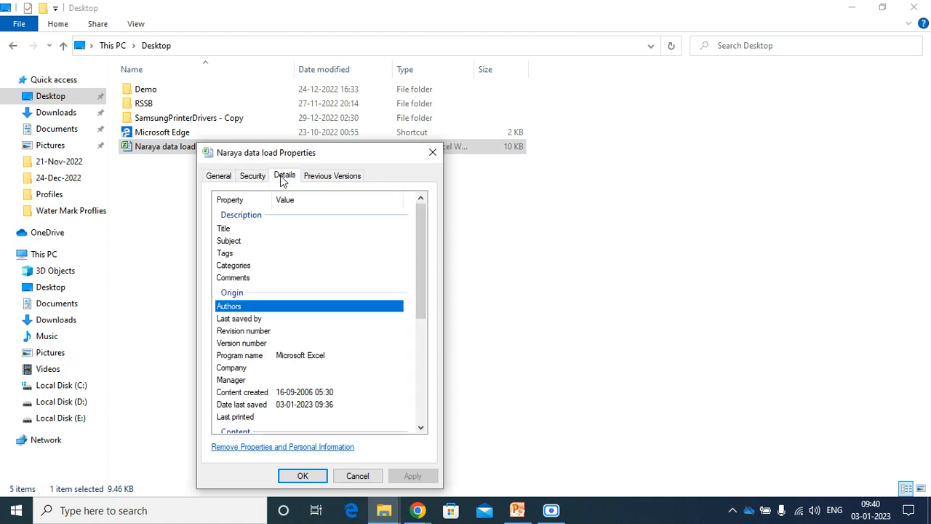
left_click(218, 178)
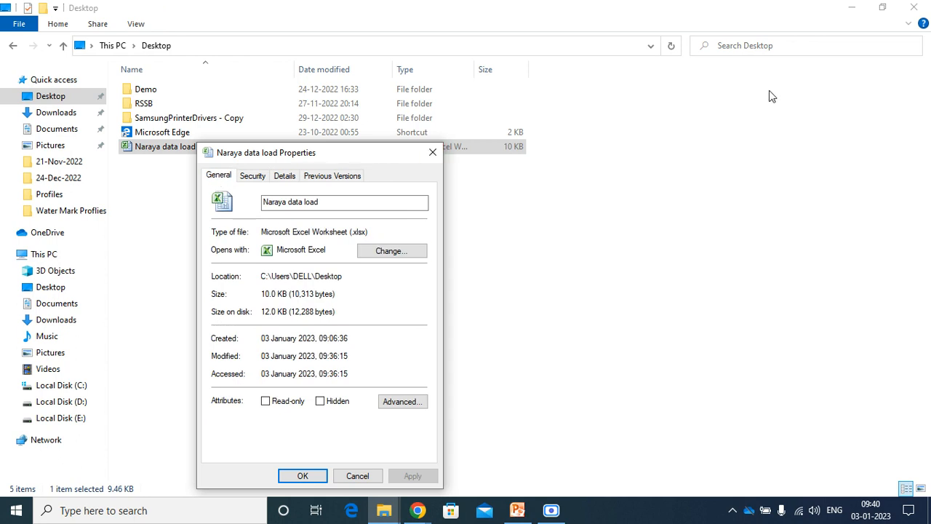
left_click(913, 9)
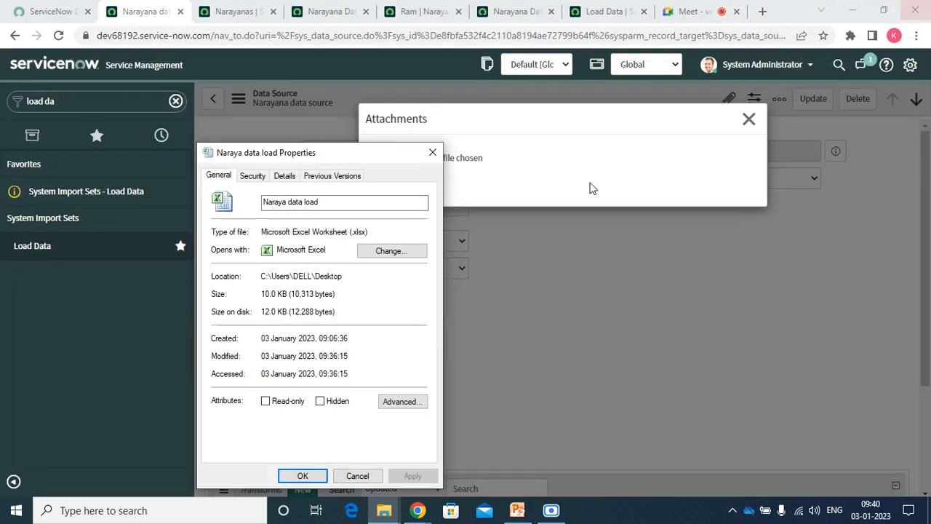
Reattach the Naraya data load file to the Narayana data source.
left_click(432, 155)
left_click(399, 161)
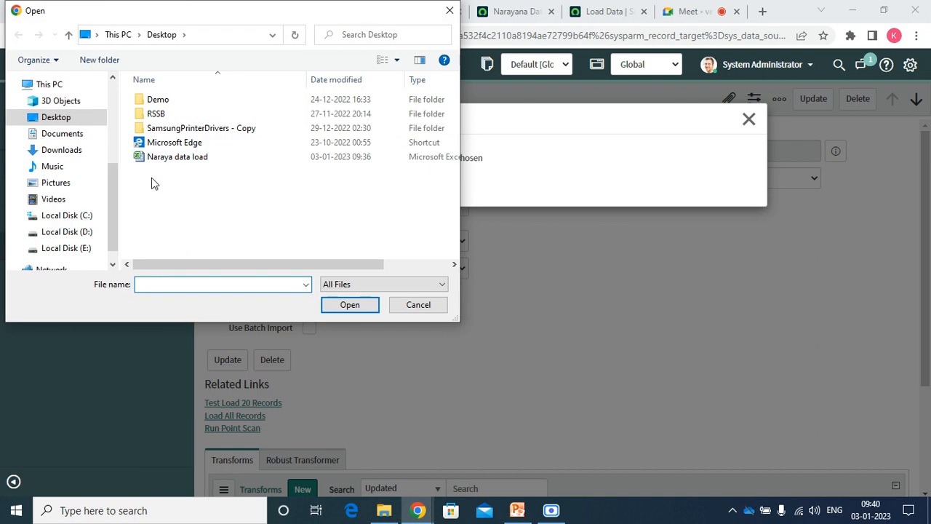
double_click(173, 159)
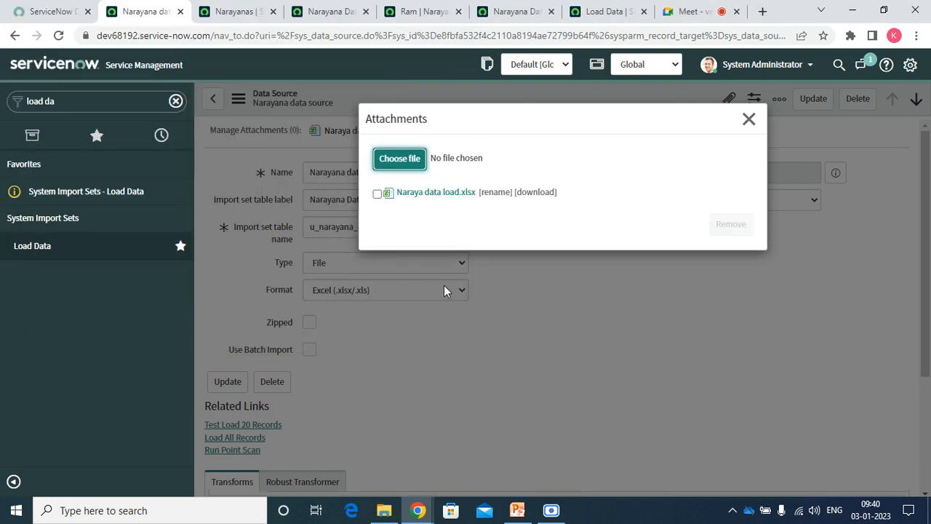
left_click(747, 122)
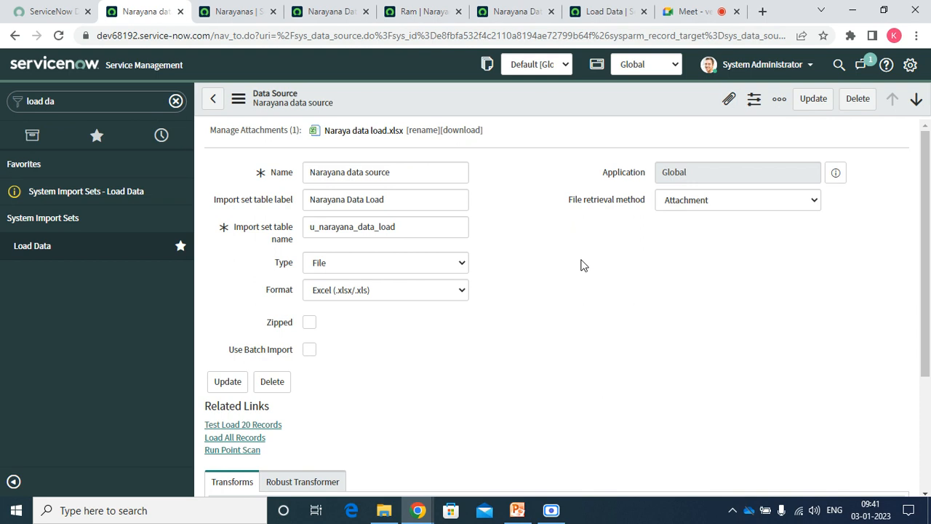
Copy the u_narayana_data_upload table name from the Narayana Data Uploads list.
triple_click(414, 198)
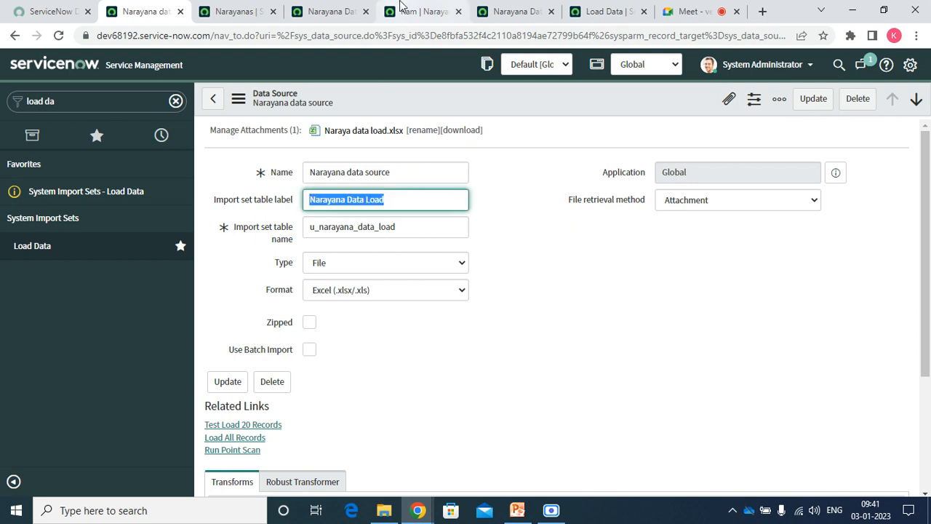
left_click(512, 9)
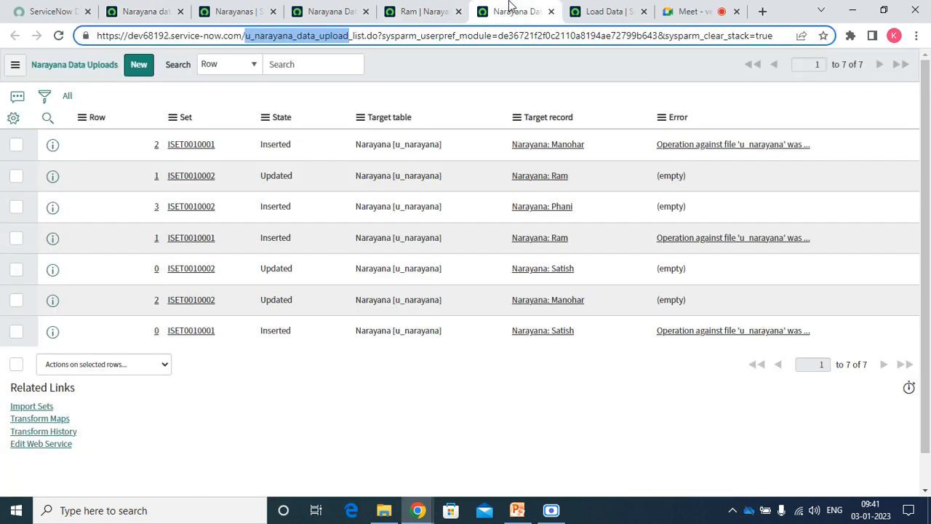
left_click(225, 11)
left_click(150, 11)
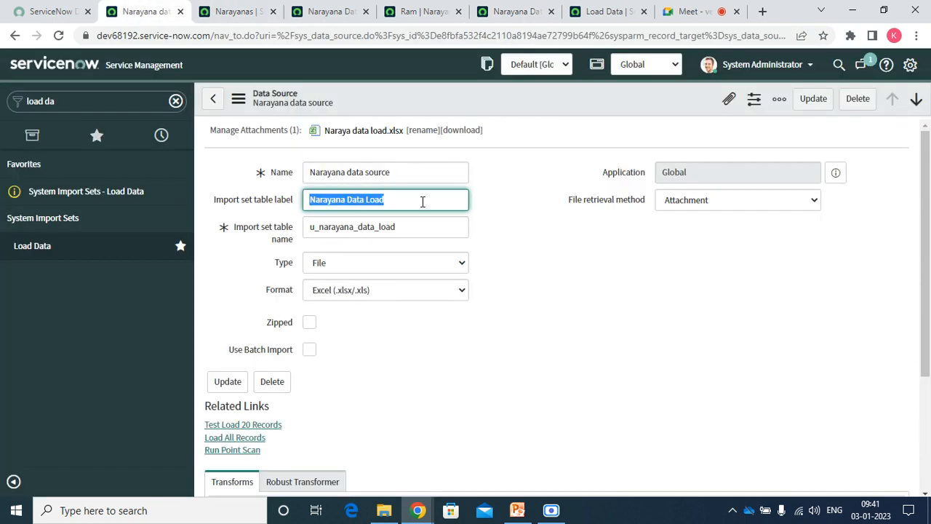
left_click(513, 11)
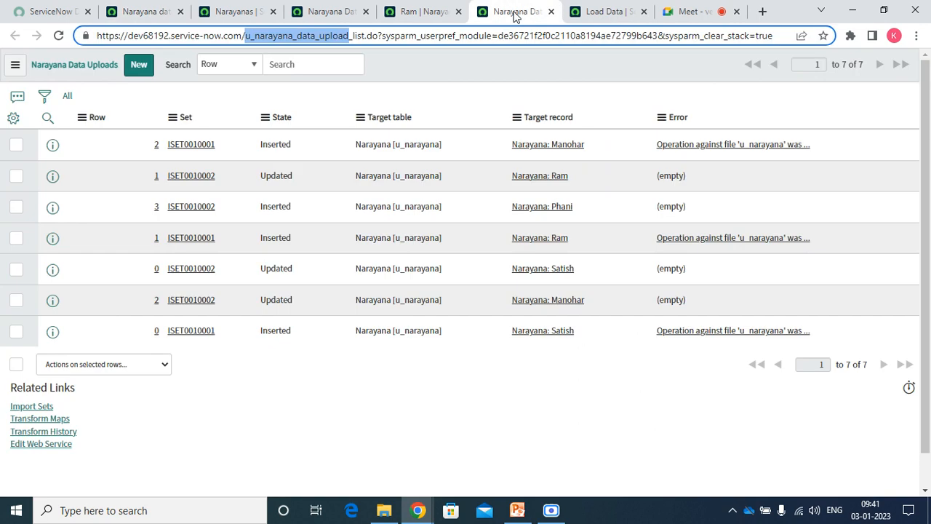
right_click(333, 41)
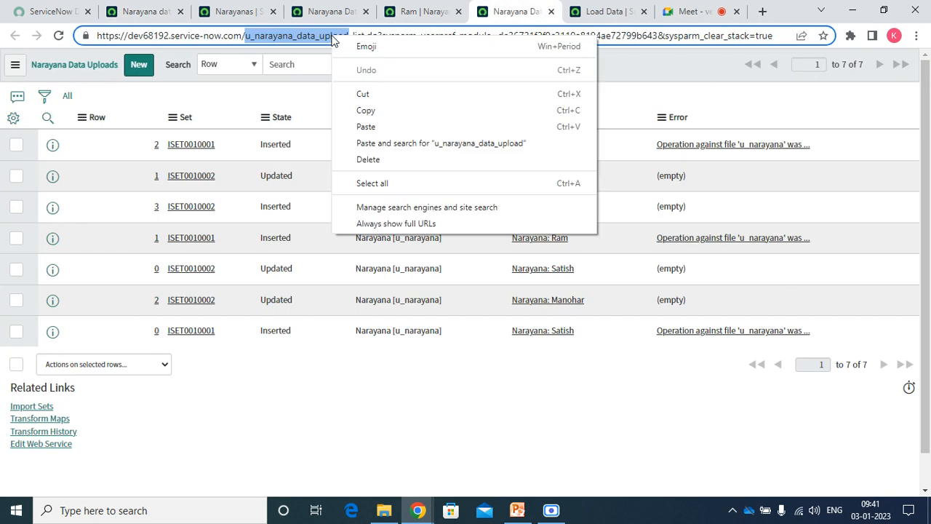
left_click(367, 111)
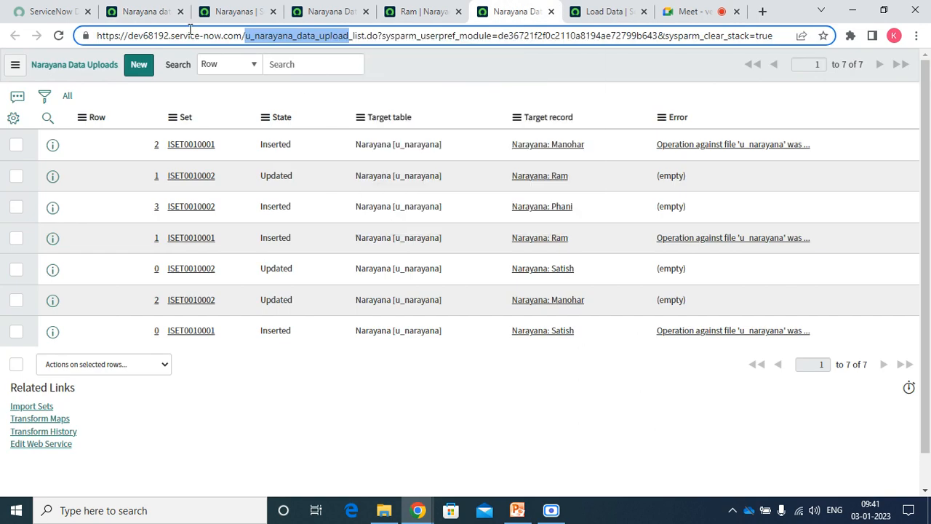
left_click(145, 12)
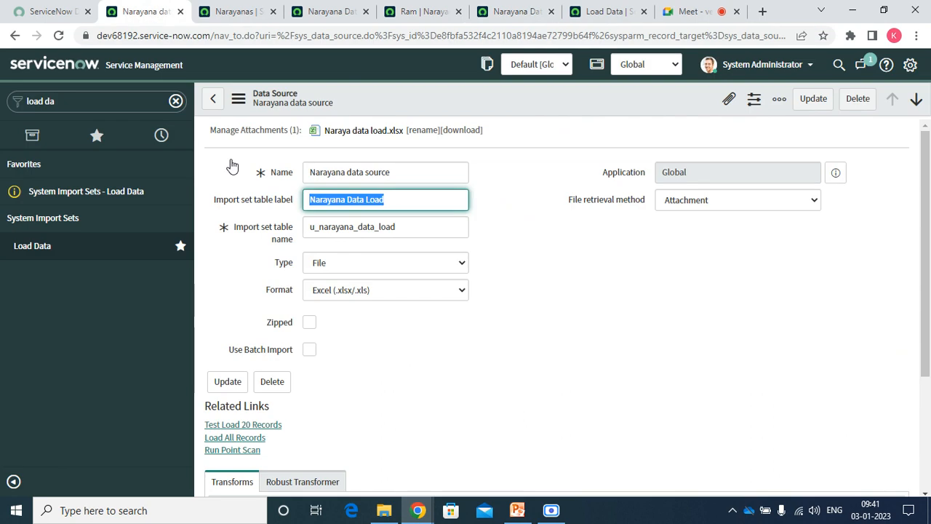
double_click(422, 233)
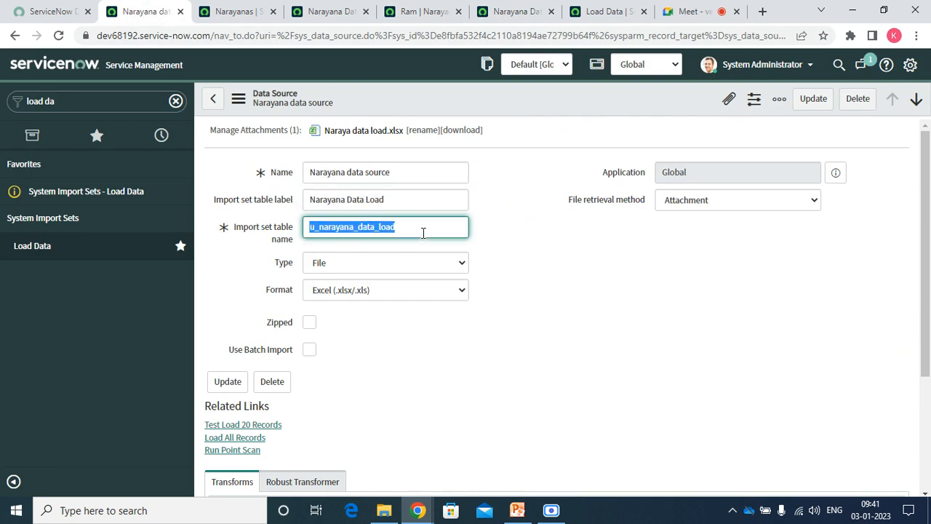
Trim the import set table label to Narayana Data Upload and save the record.
left_click(400, 203)
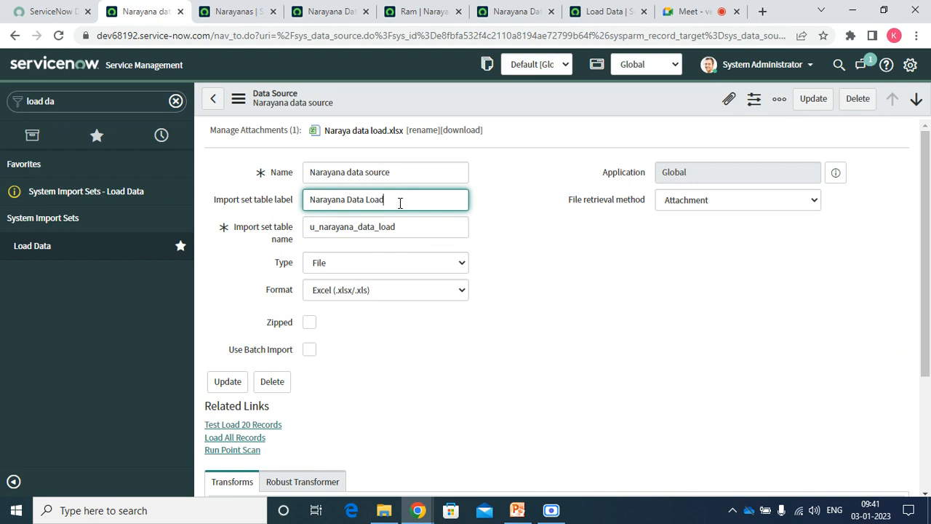
key("BackSpace")
key("BackSpace")
key("BackSpace")
key("Tab")
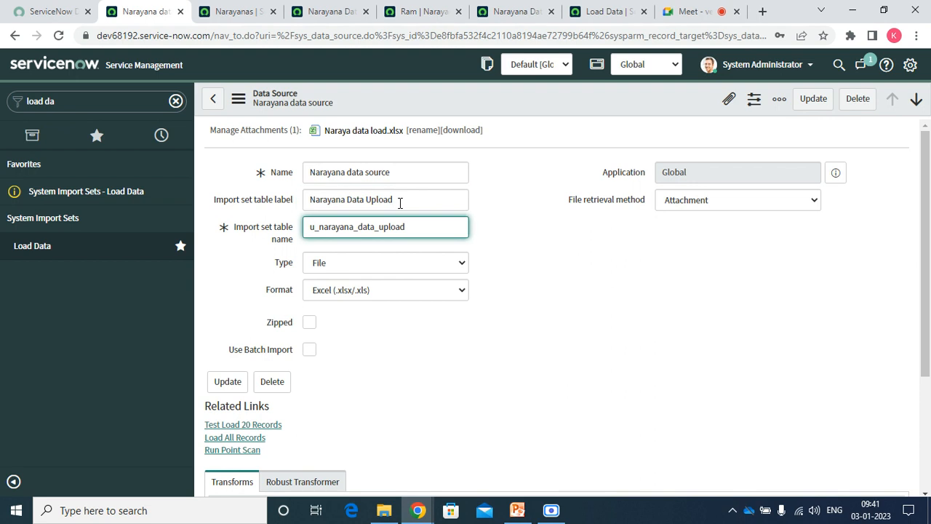
right_click(409, 114)
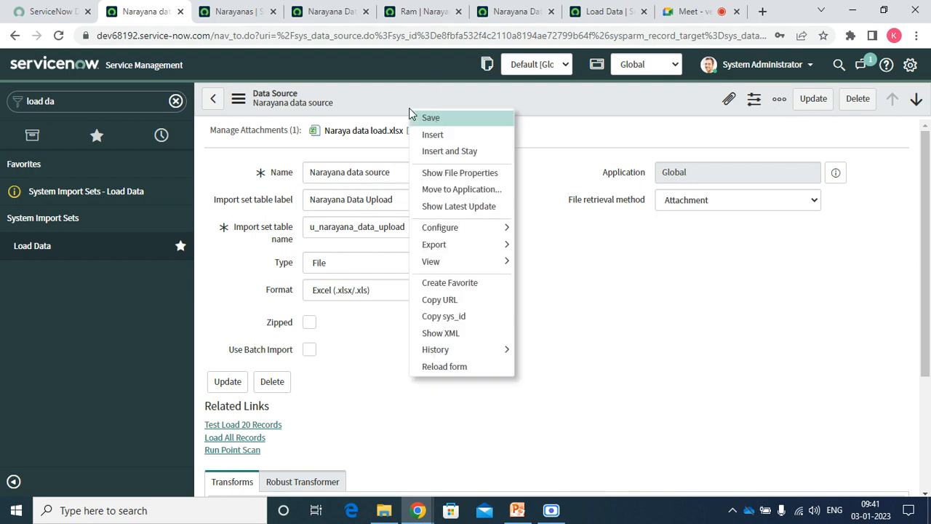
left_click(436, 121)
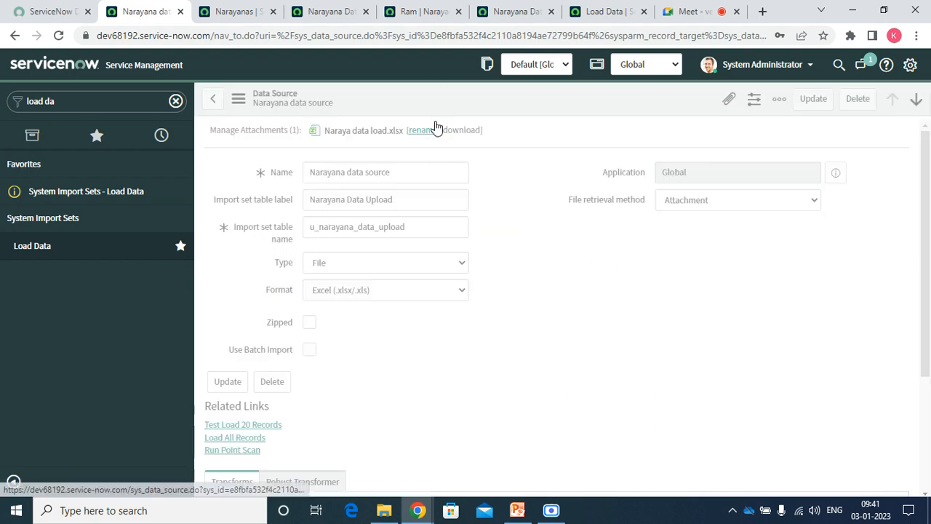
Submit the Narayana load, close its status tab, and open Load Data in a separate window.
left_click(591, 12)
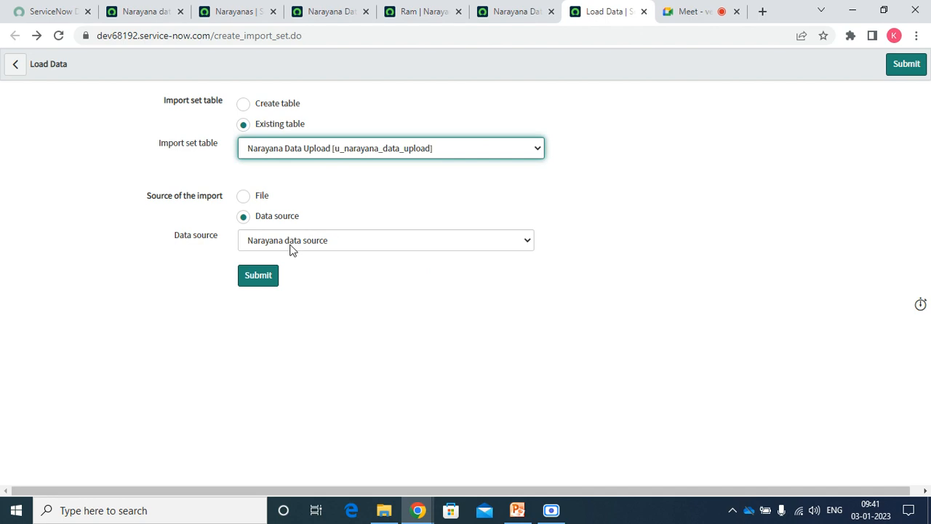
left_click(255, 275)
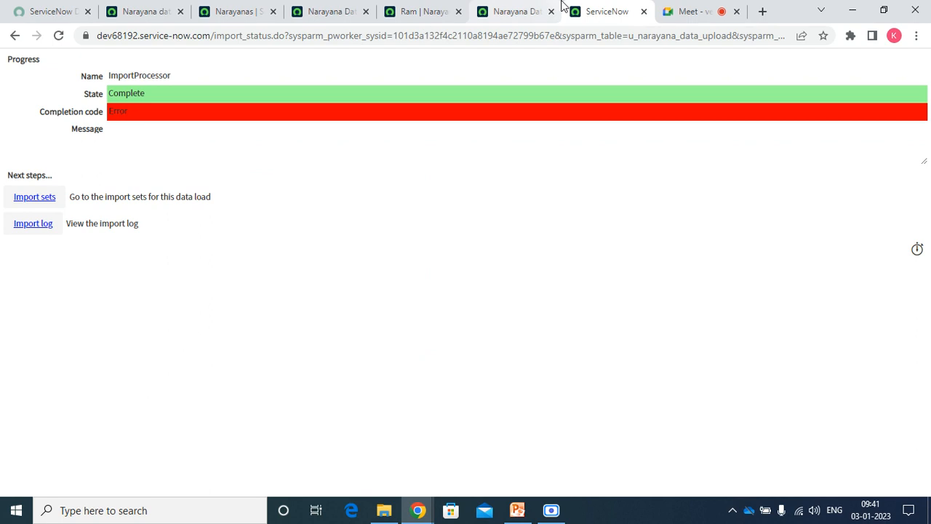
left_click(644, 12)
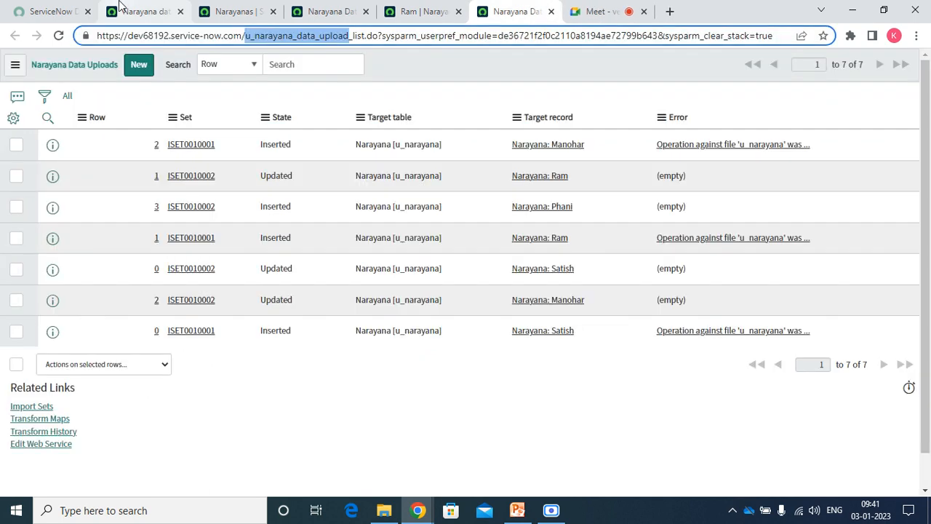
left_click(135, 11)
right_click(78, 193)
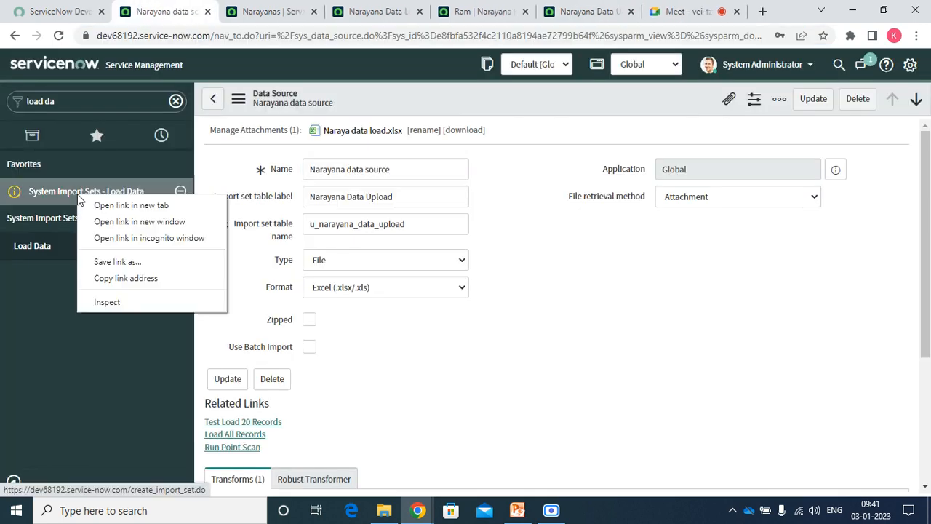
left_click(113, 221)
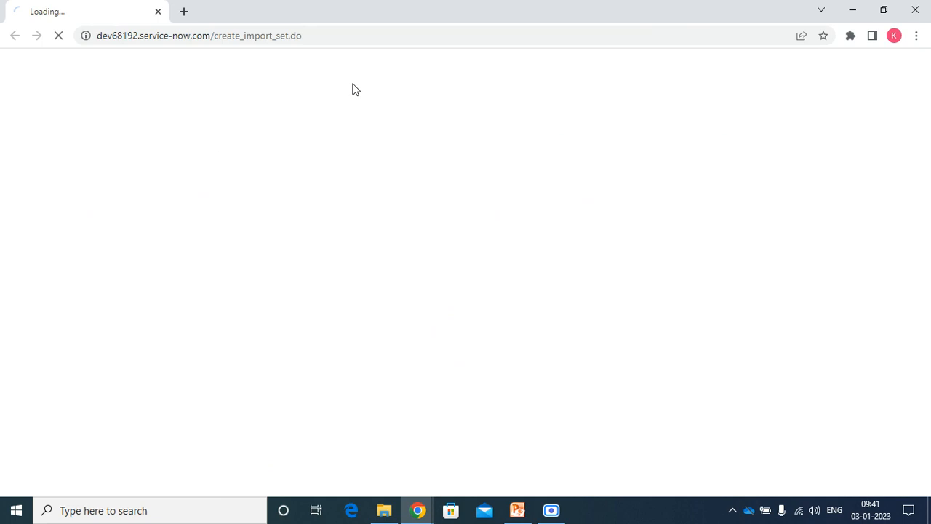
Close the extra window, reopen Load Data in a tab, and submit with Narayana data source.
left_click(158, 11)
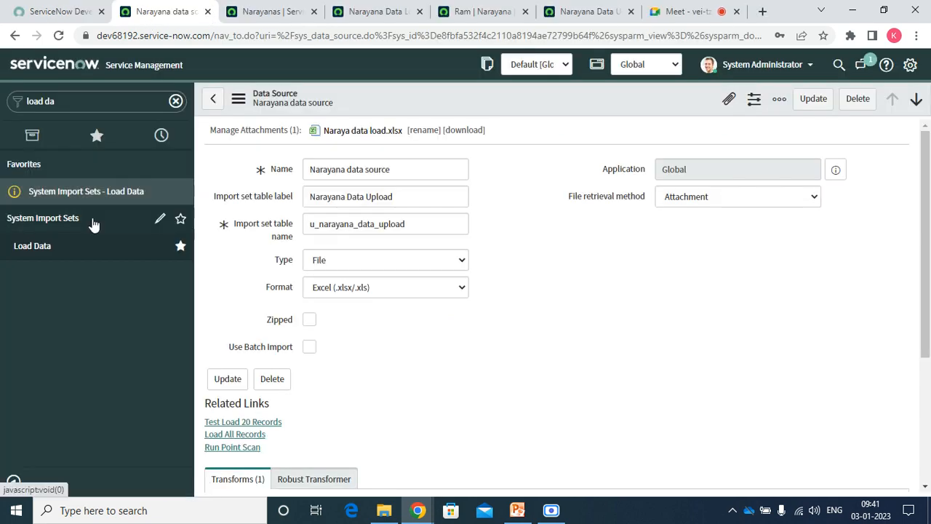
right_click(81, 198)
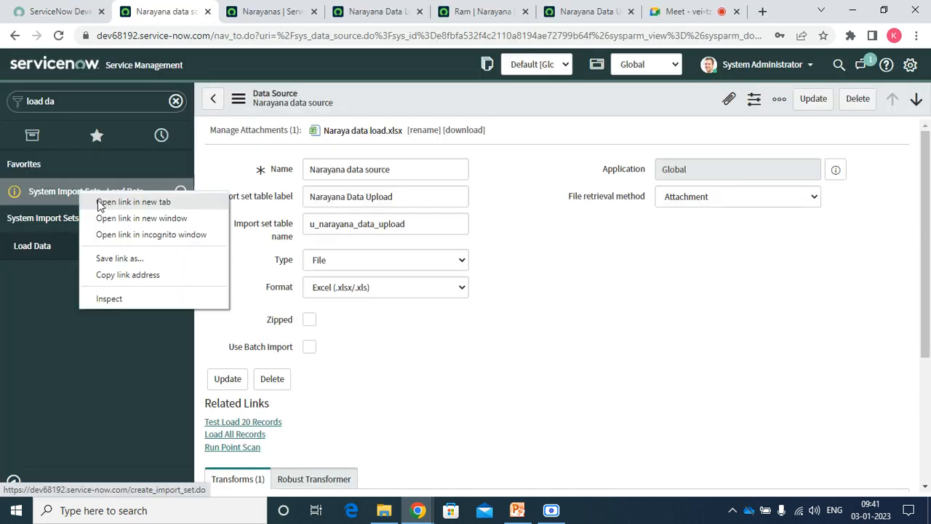
left_click(100, 206)
left_click(591, 12)
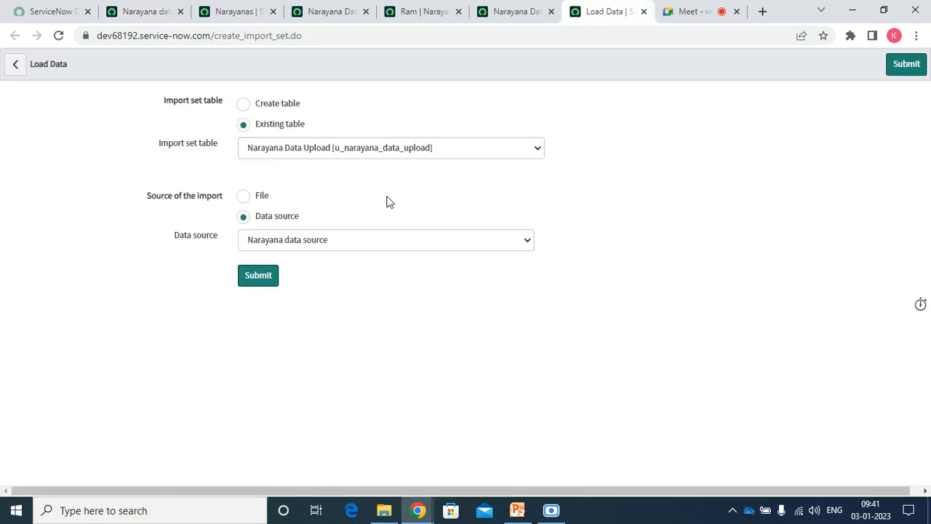
left_click(303, 240)
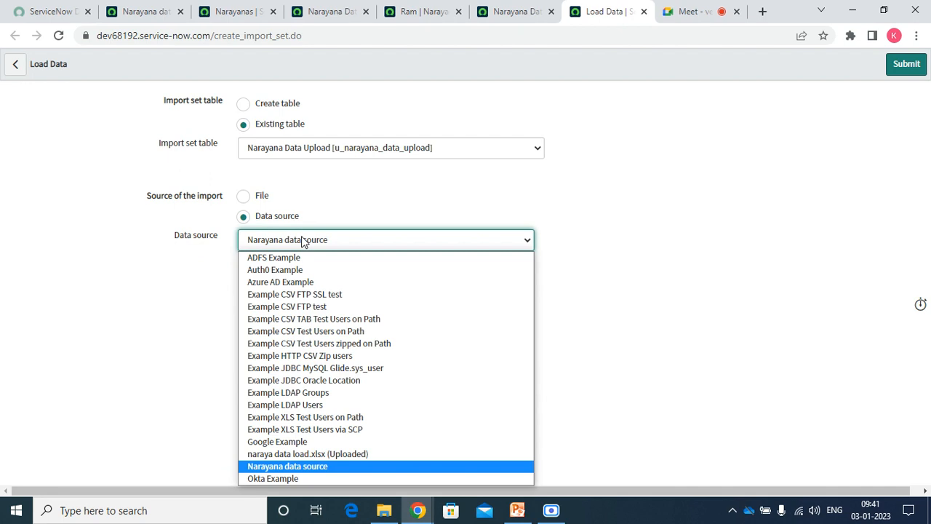
left_click(282, 470)
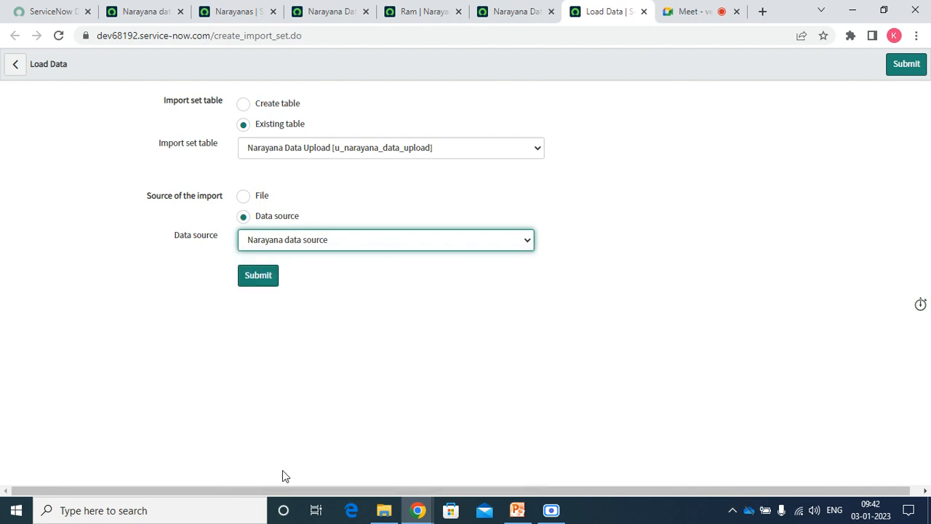
left_click(249, 278)
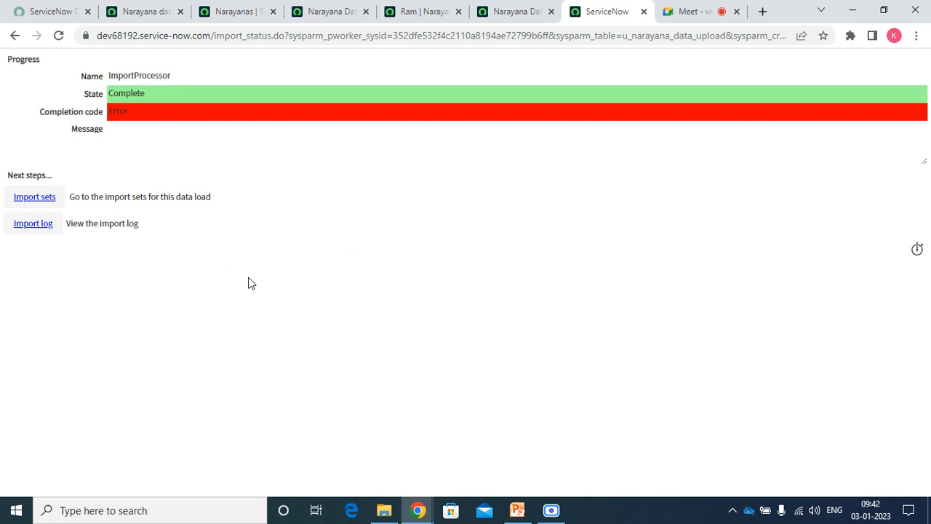
Review the import sets, Narayana Data Load field maps and Narayanas list.
left_click(43, 207)
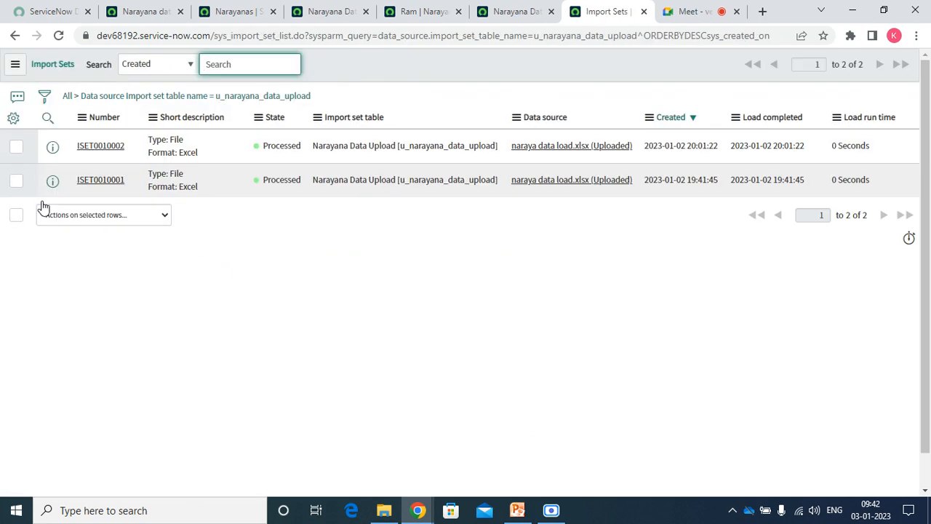
left_click(327, 12)
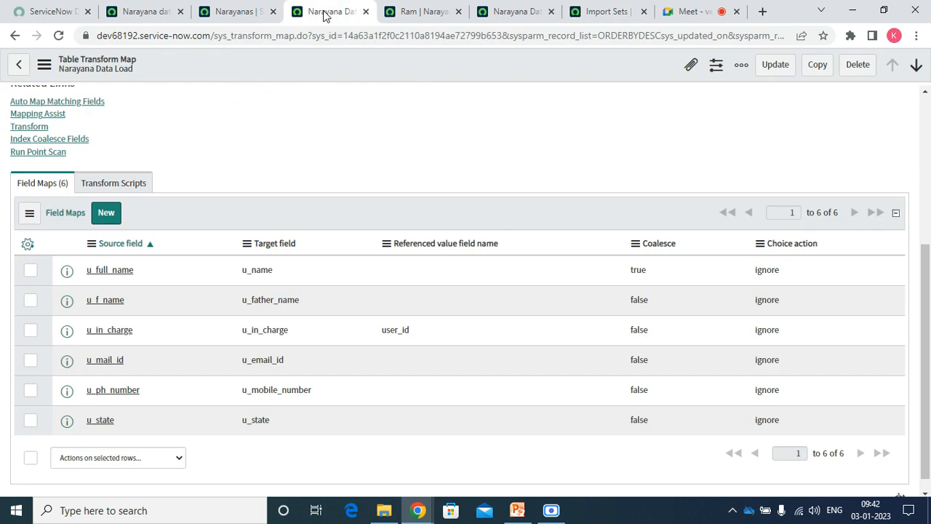
left_click(229, 13)
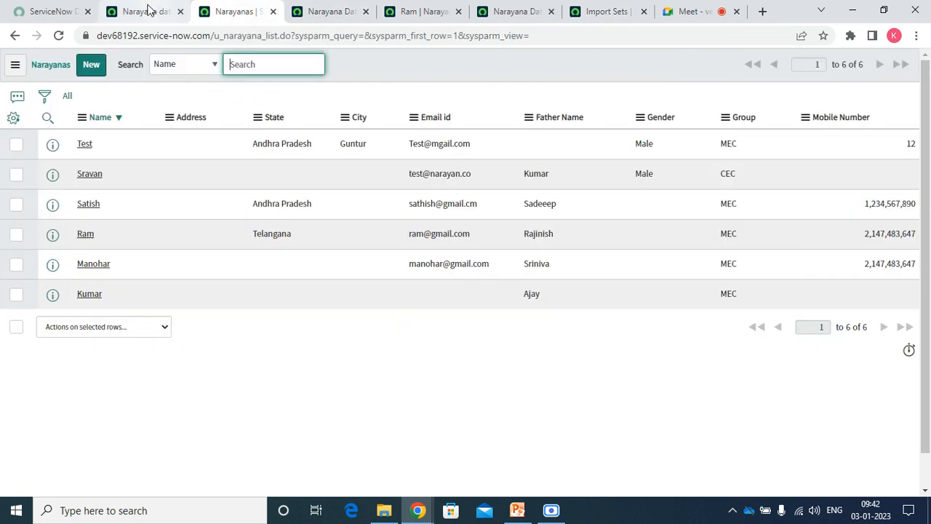
left_click(149, 10)
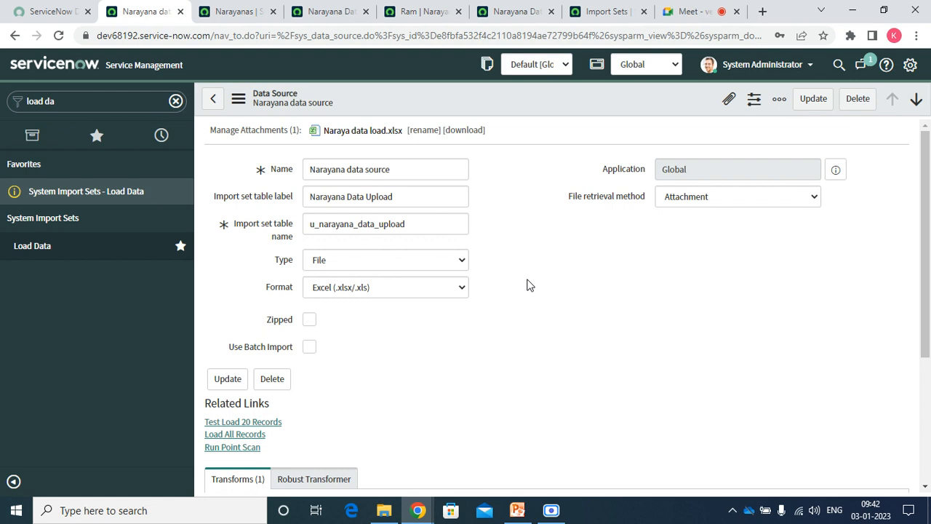
Set Format to Excel (.xlsx/.xls) with sheet number 1 and save the data source.
left_click(425, 287)
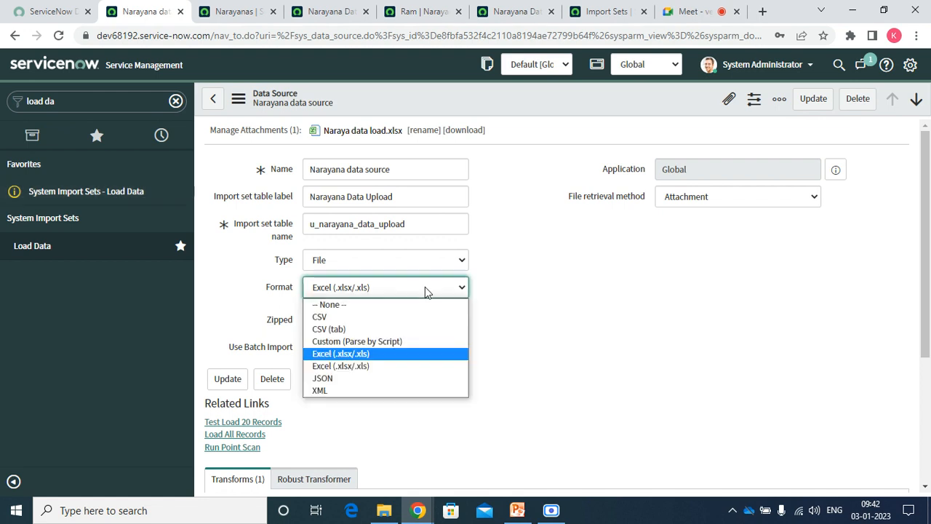
left_click(367, 367)
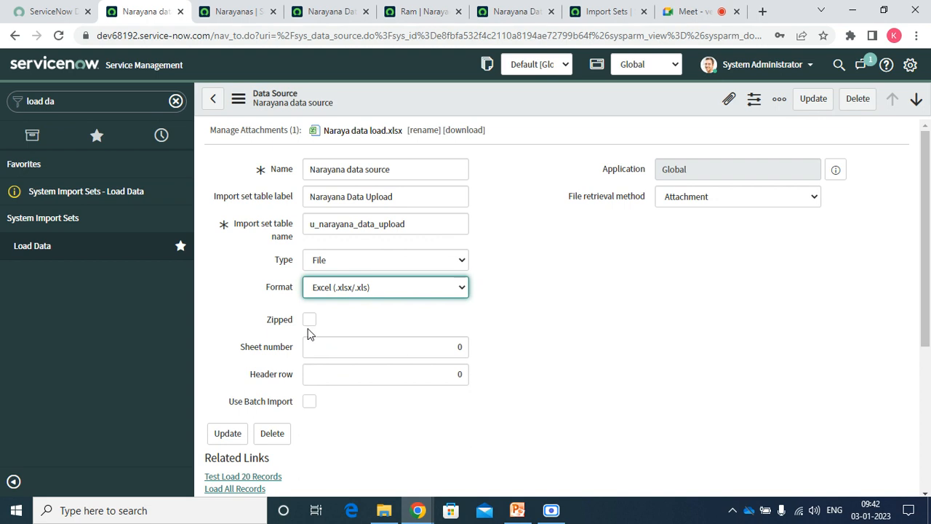
left_click(372, 350)
type("1")
key("Tab")
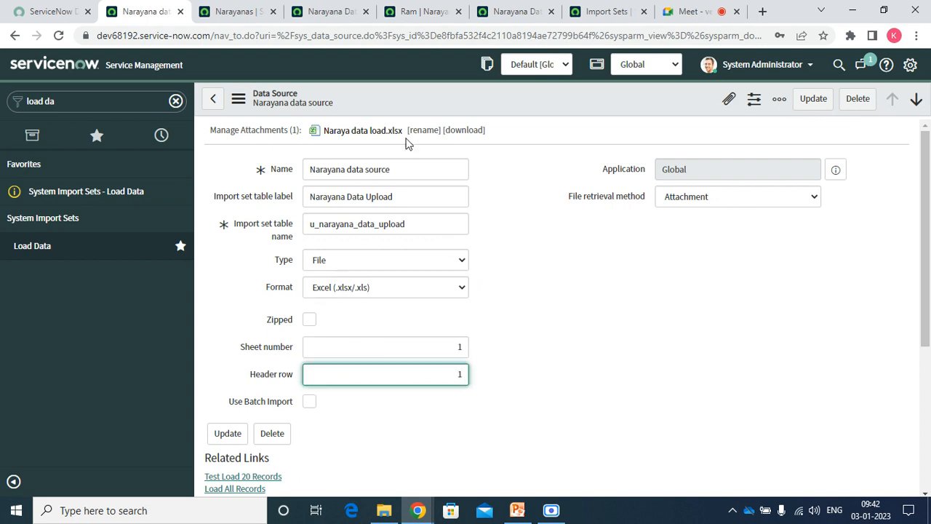
left_click(355, 288)
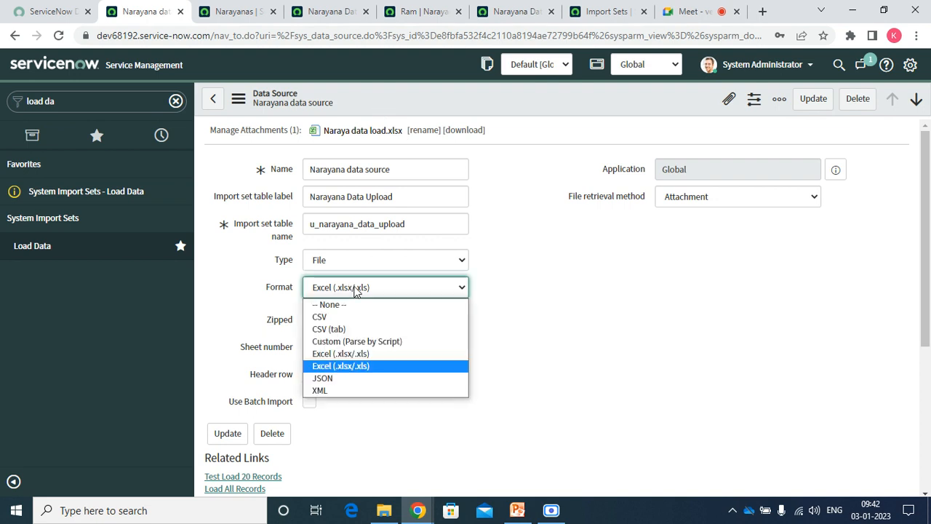
right_click(366, 102)
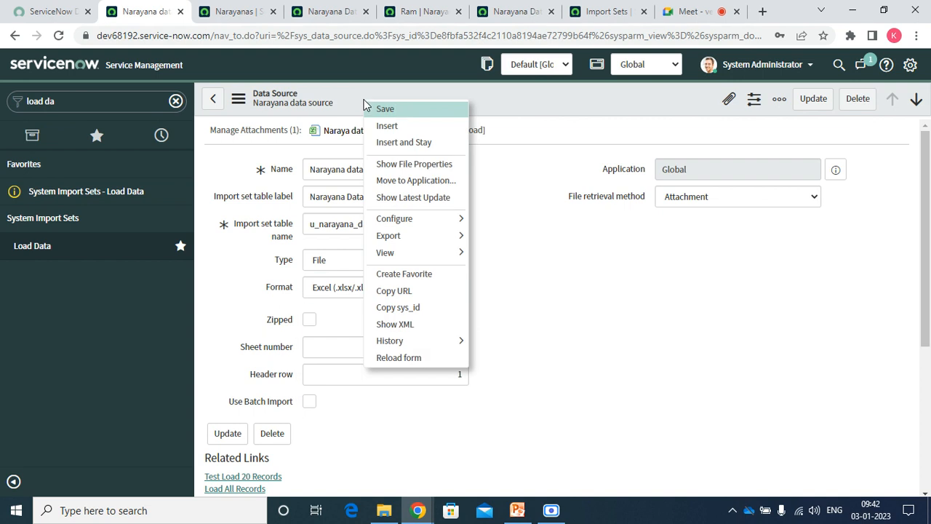
left_click(392, 109)
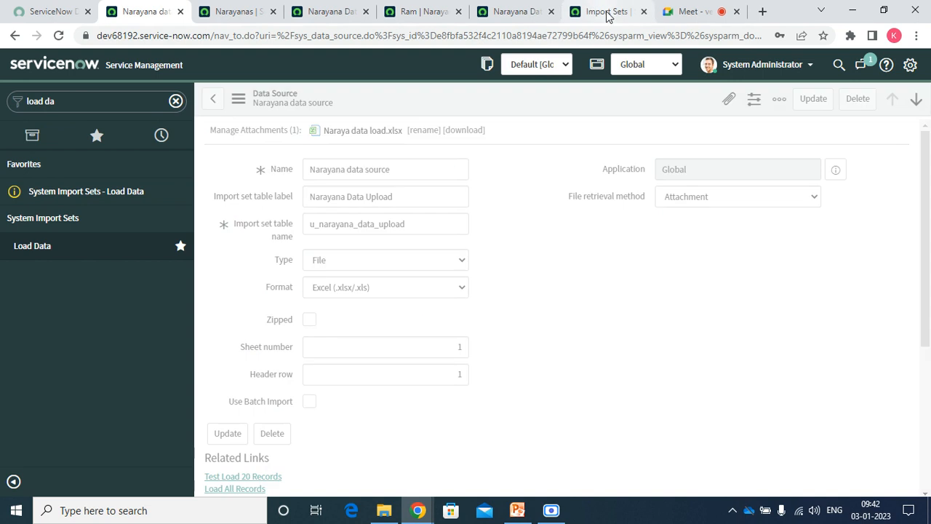
Close the failed import status page and return to the Narayana data source form.
left_click(605, 11)
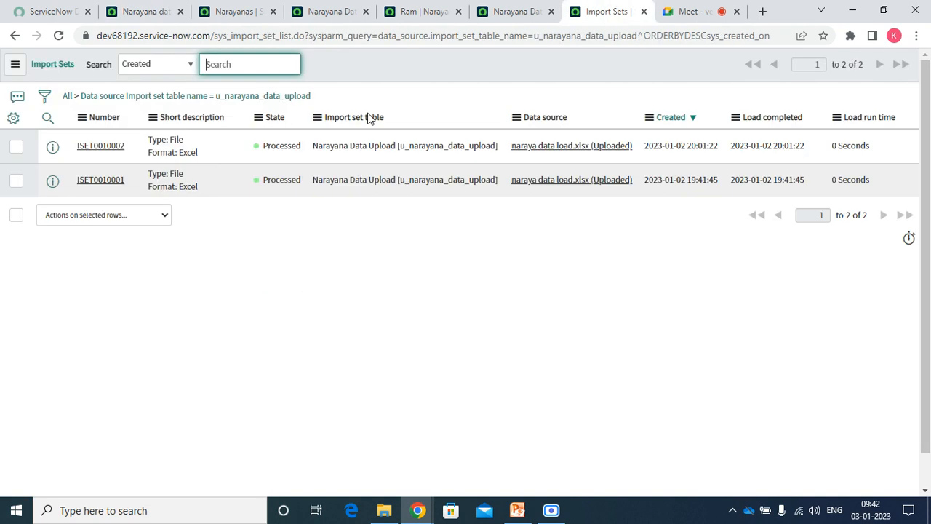
left_click(14, 35)
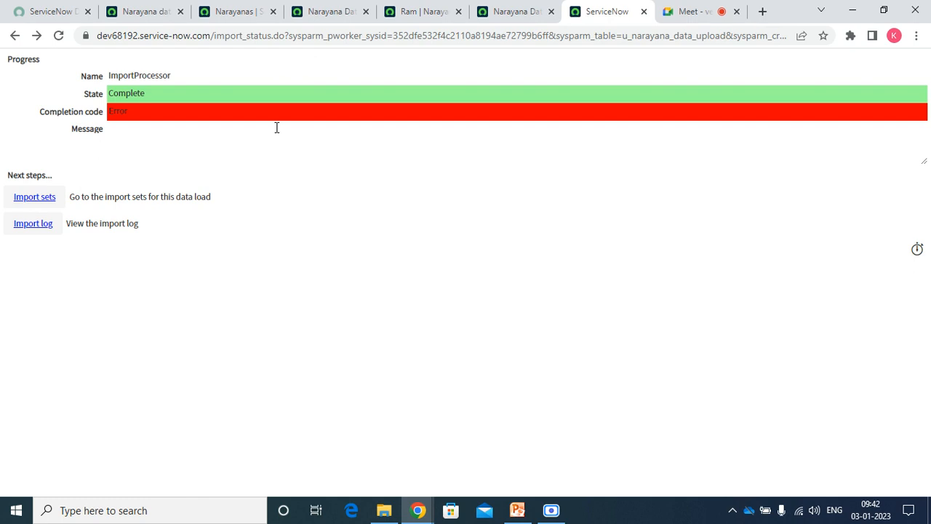
left_click(644, 11)
left_click(151, 9)
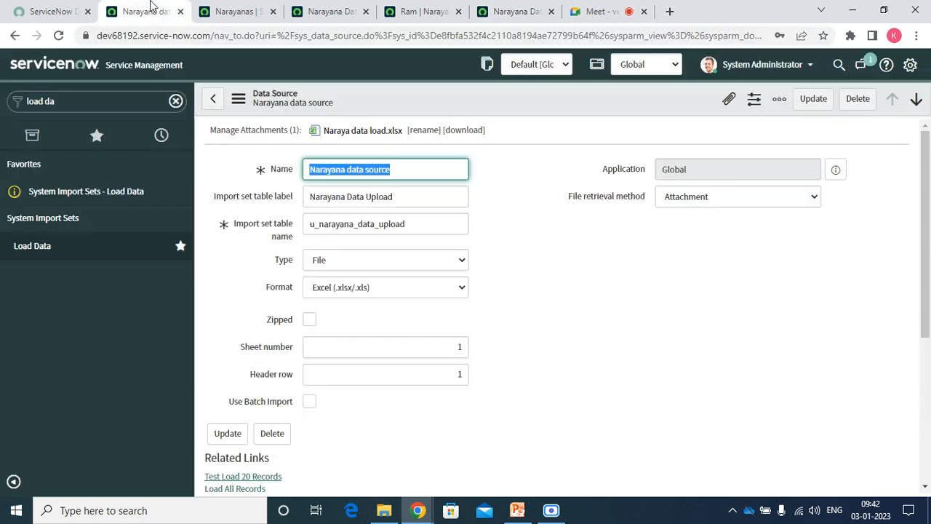
Open Load Data in a new tab, submit the Narayana load, and view its import sets.
right_click(90, 205)
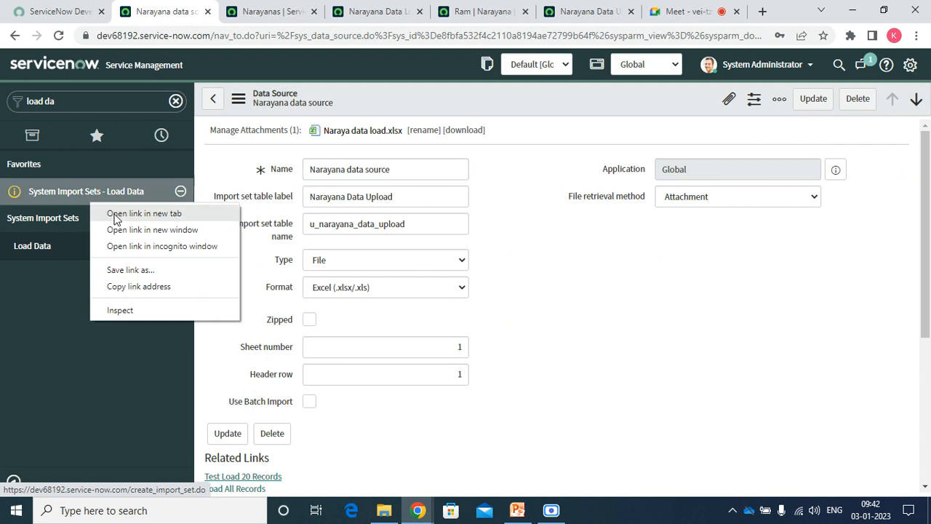
left_click(144, 213)
left_click(598, 13)
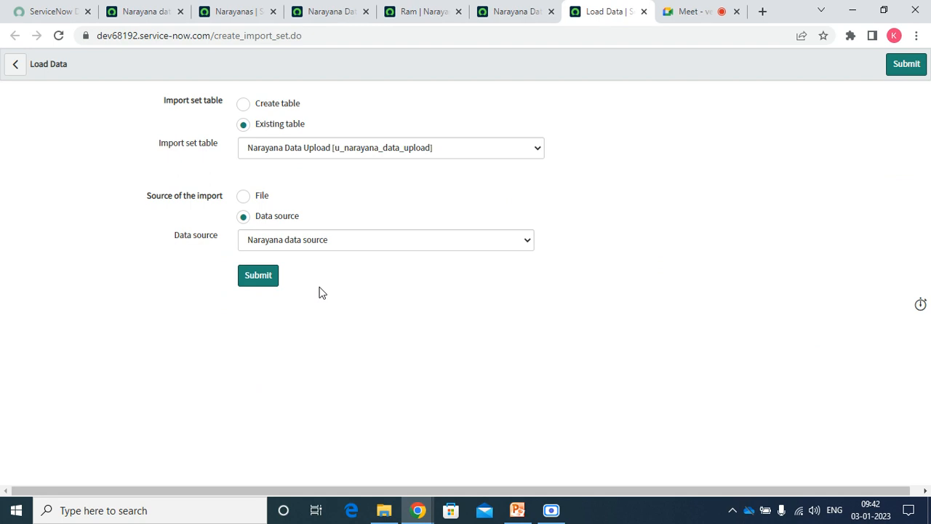
left_click(260, 278)
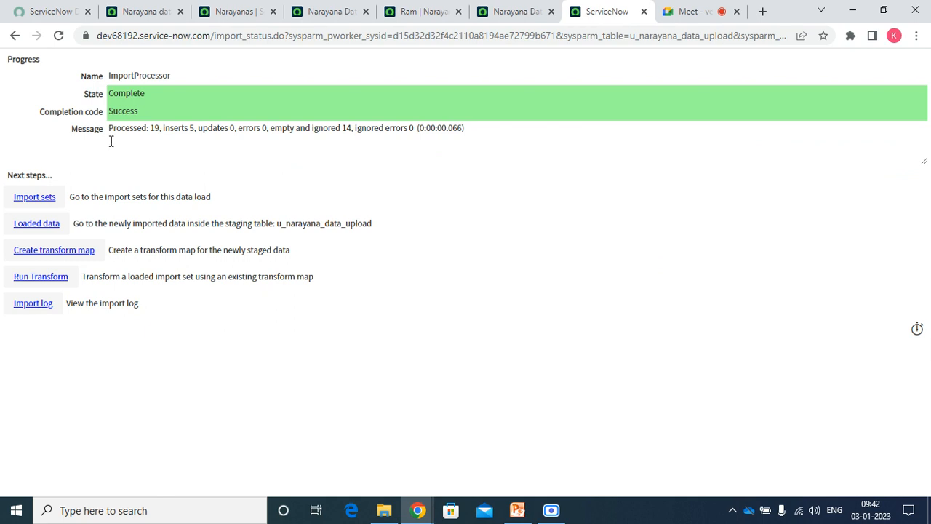
left_click(32, 200)
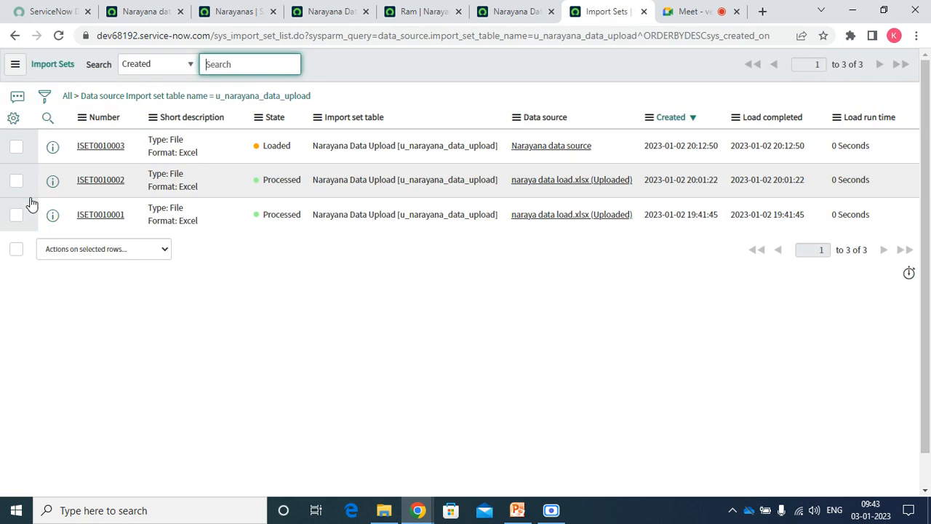
Open ISET0010003 in a new tab, run Transform with the Narayana Data Load map, and reopen it.
right_click(52, 146)
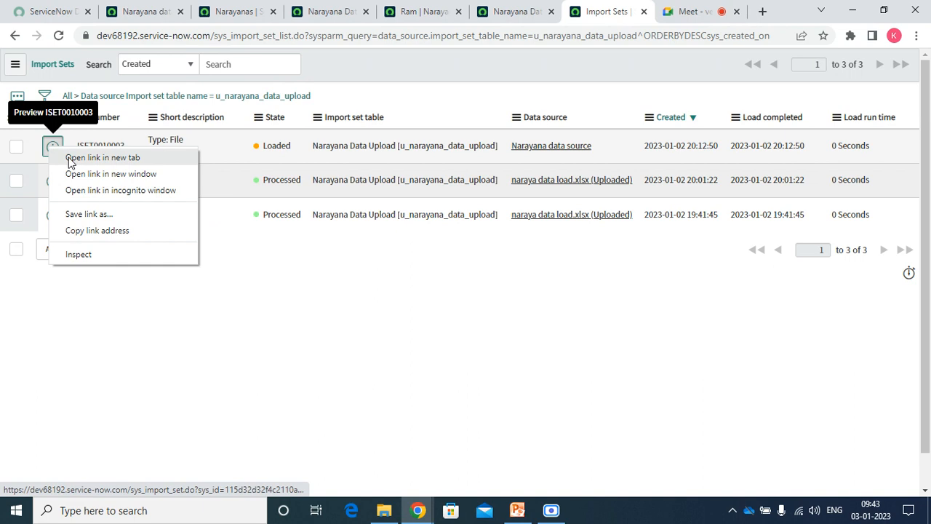
left_click(70, 159)
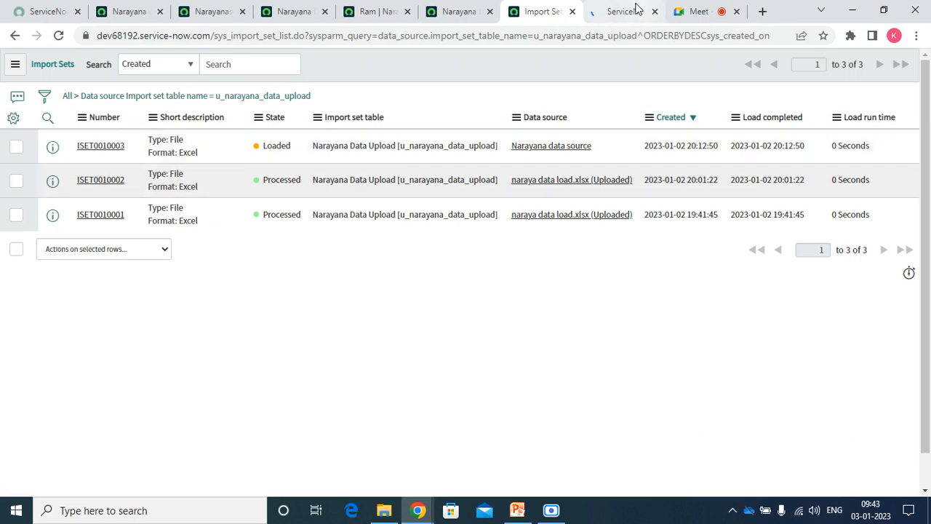
left_click(627, 11)
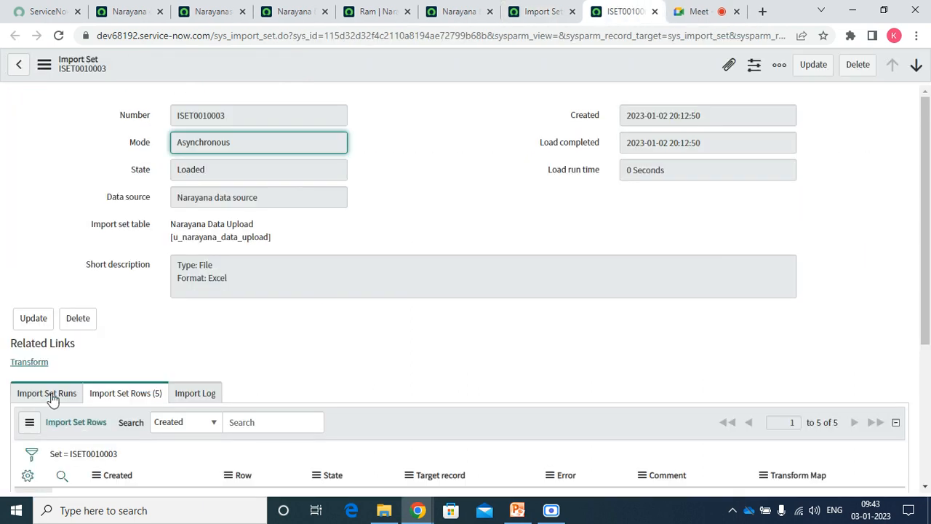
left_click(29, 362)
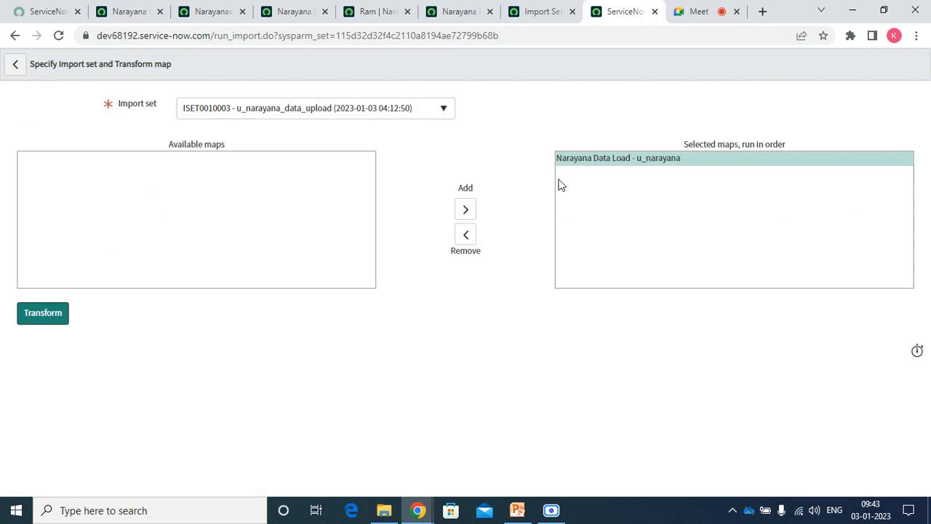
left_click(64, 322)
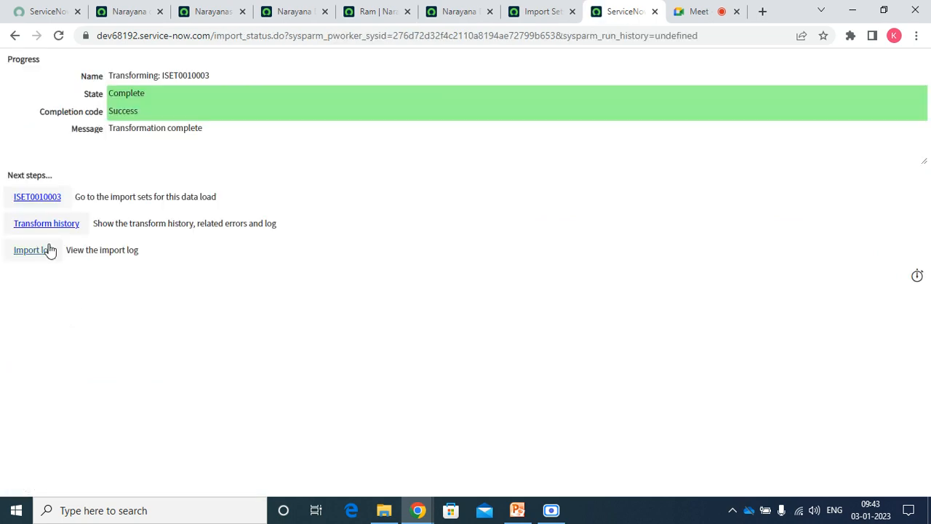
left_click(39, 206)
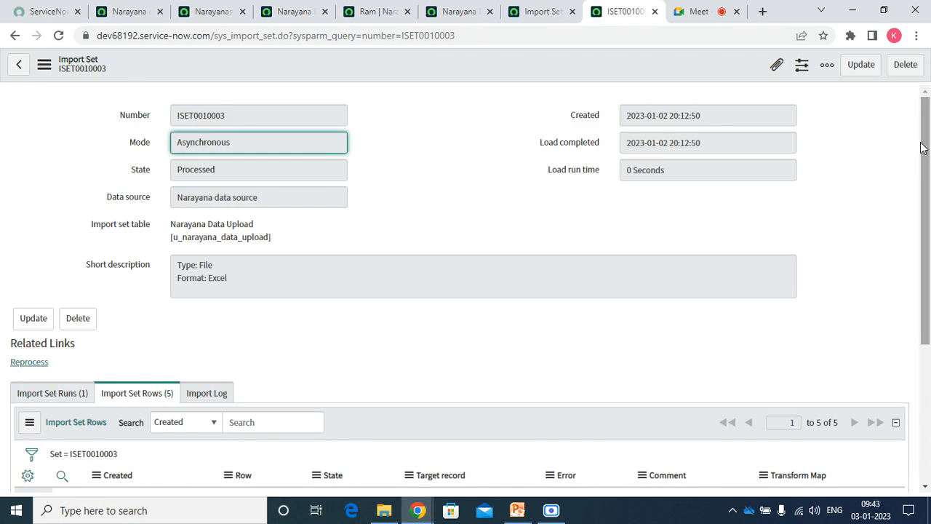
Scroll to the five import set rows, open the inserted student record, then go back.
left_click_drag(921, 148, 916, 288)
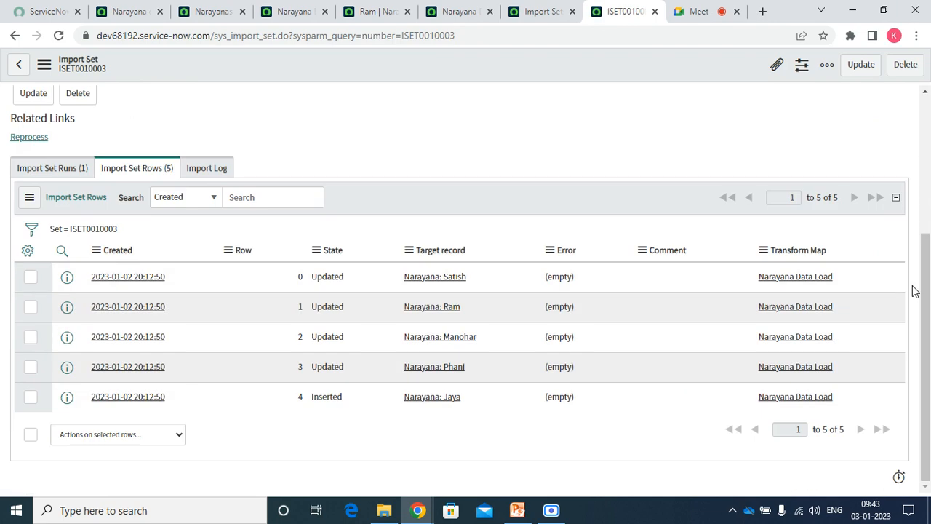
left_click(424, 401)
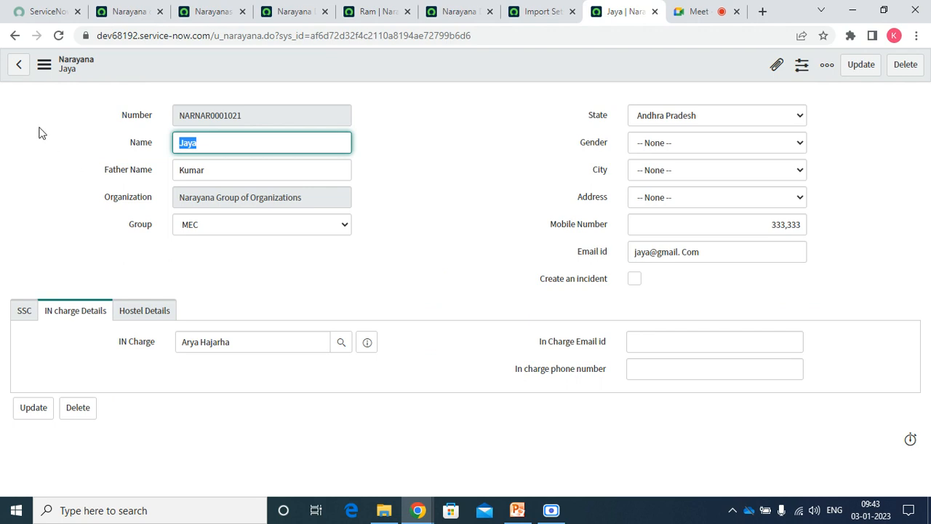
left_click(17, 70)
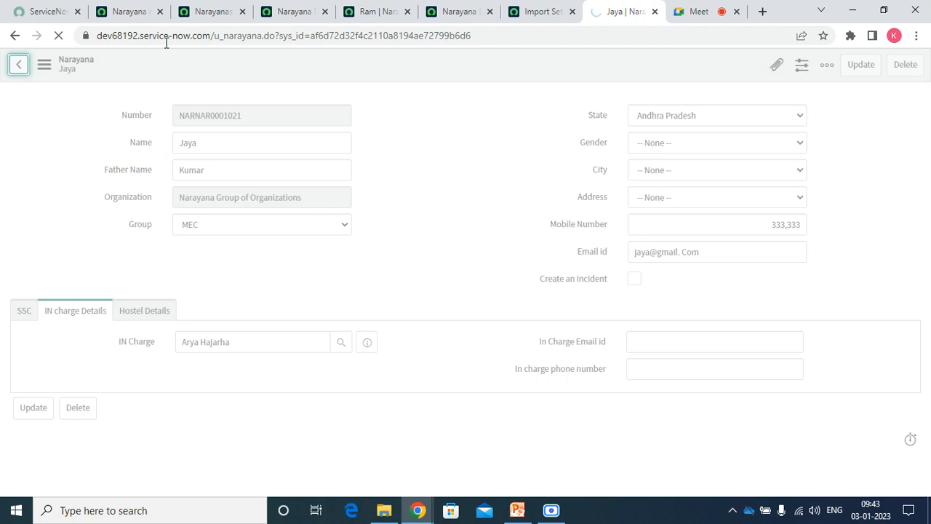
left_click(149, 12)
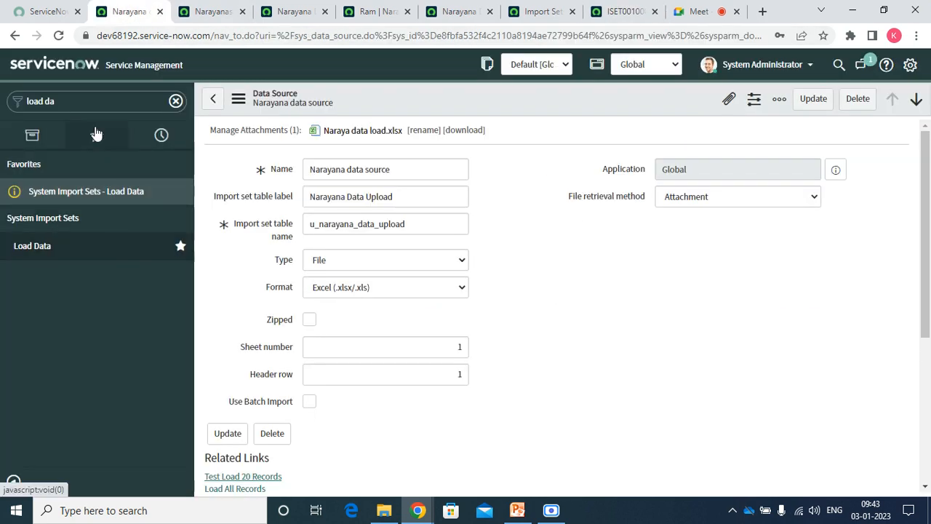
Filter the navigator with 'data', open System Import Sets > Data Sources, and choose New.
left_click(100, 97)
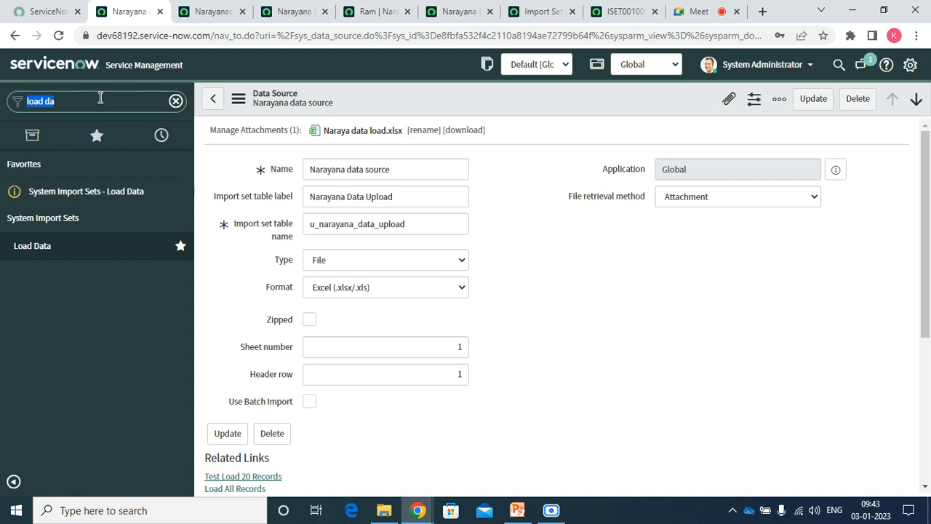
type("data")
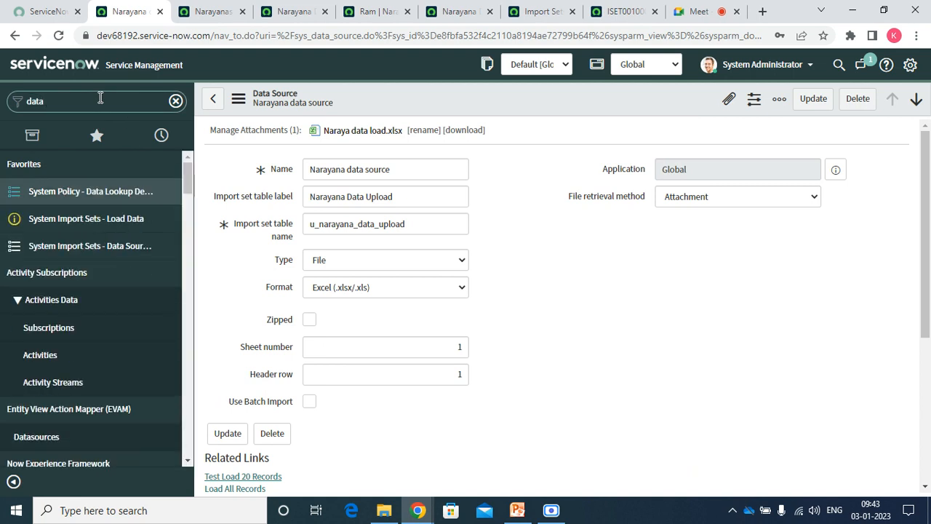
left_click(71, 246)
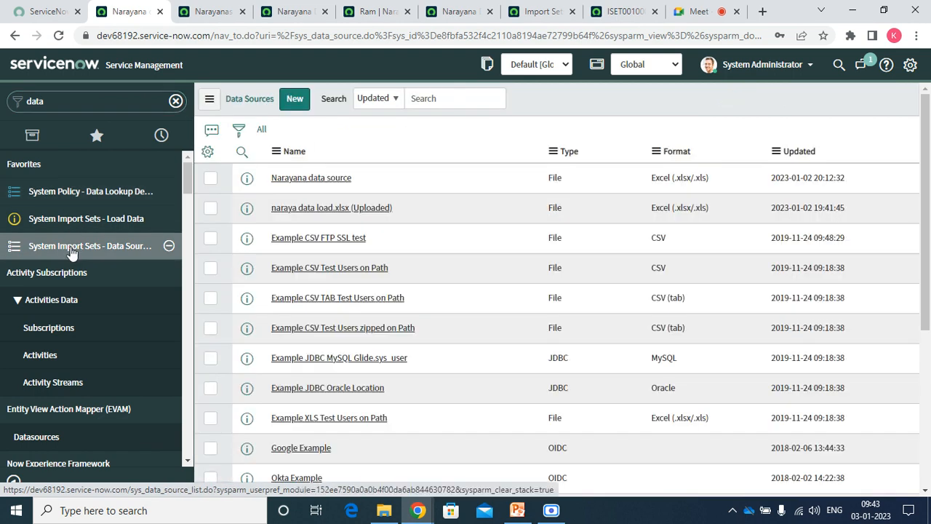
left_click(299, 99)
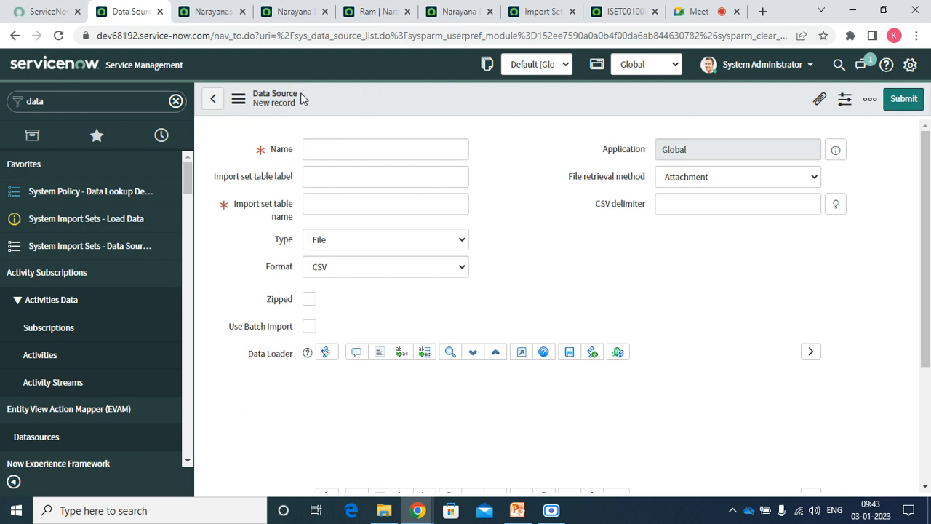
Change the data source Type from File to JDBC.
left_click(341, 244)
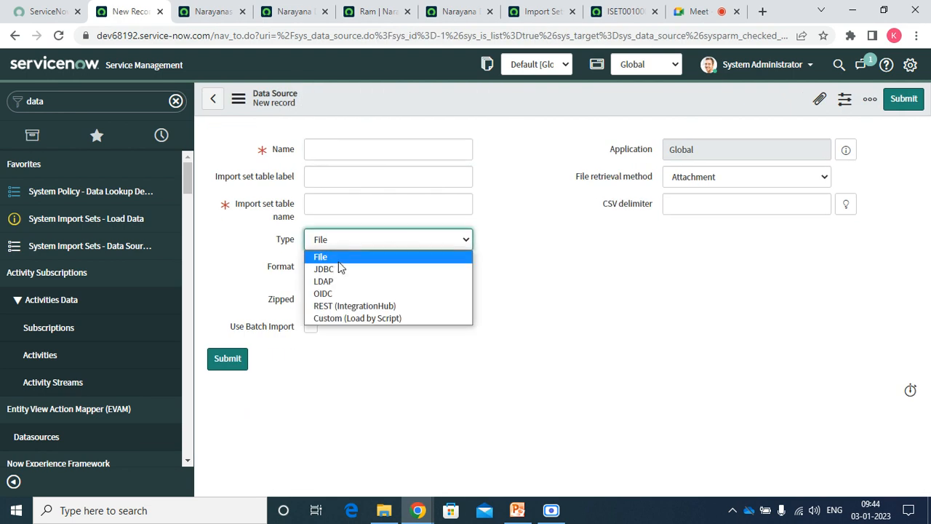
key("Escape")
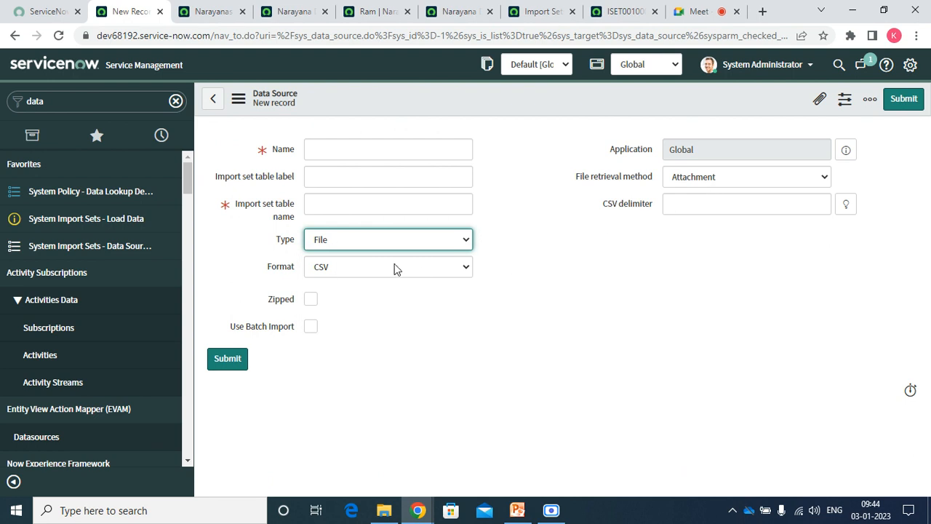
left_click(366, 239)
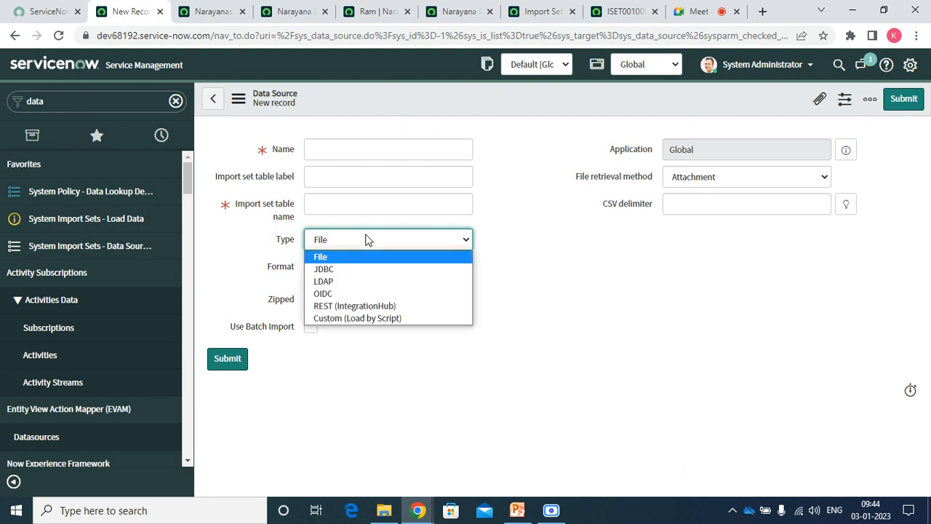
left_click(343, 269)
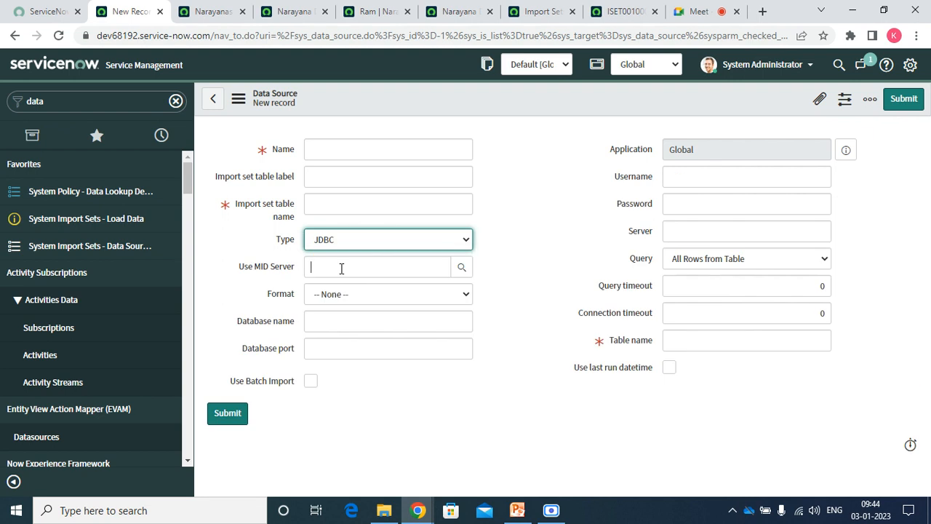
Step through the Database name, Database port, Username, Password and Server fields.
left_click(312, 321)
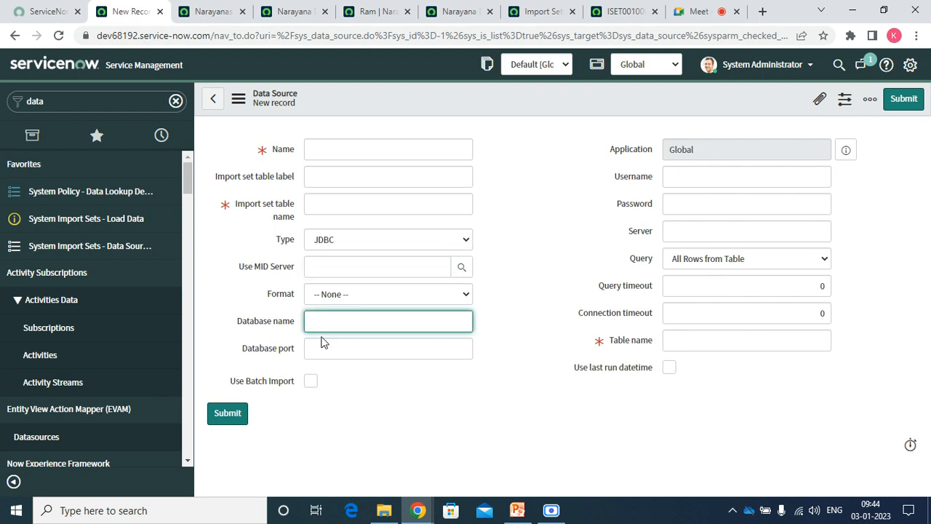
left_click(322, 346)
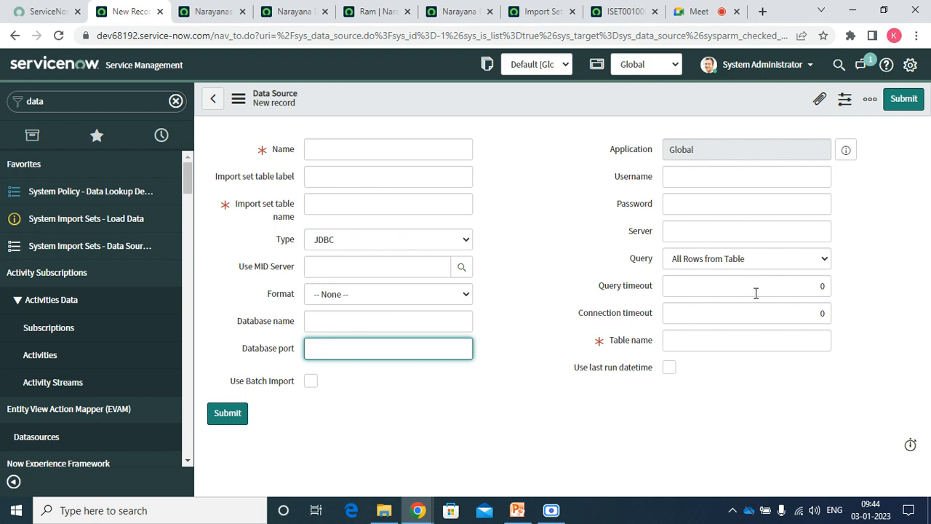
left_click(675, 178)
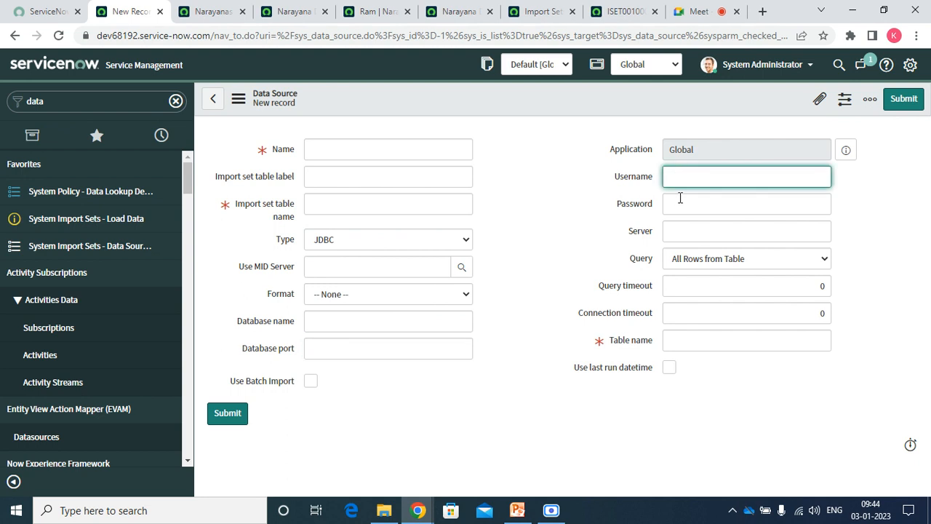
left_click(678, 203)
left_click(684, 232)
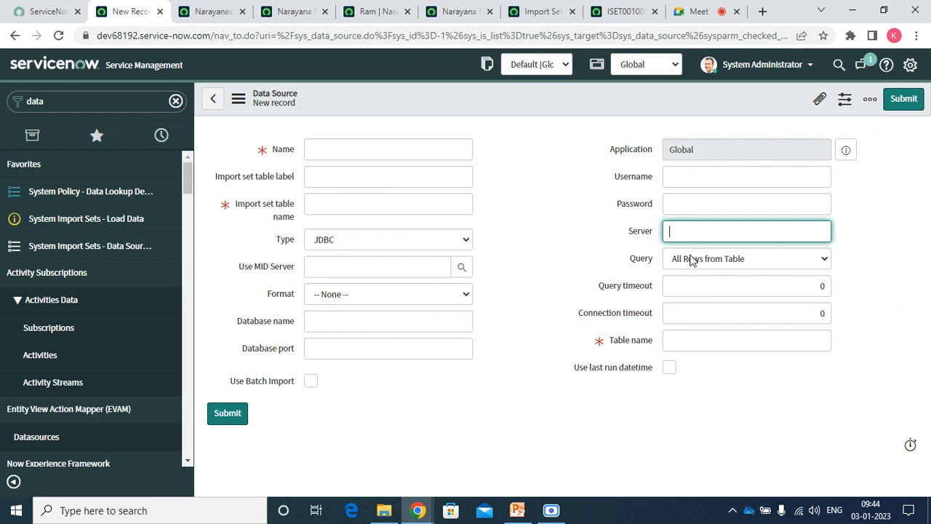
Switch Query to Specific SQL, then back to All Rows from Table, and reach Table name.
left_click(697, 261)
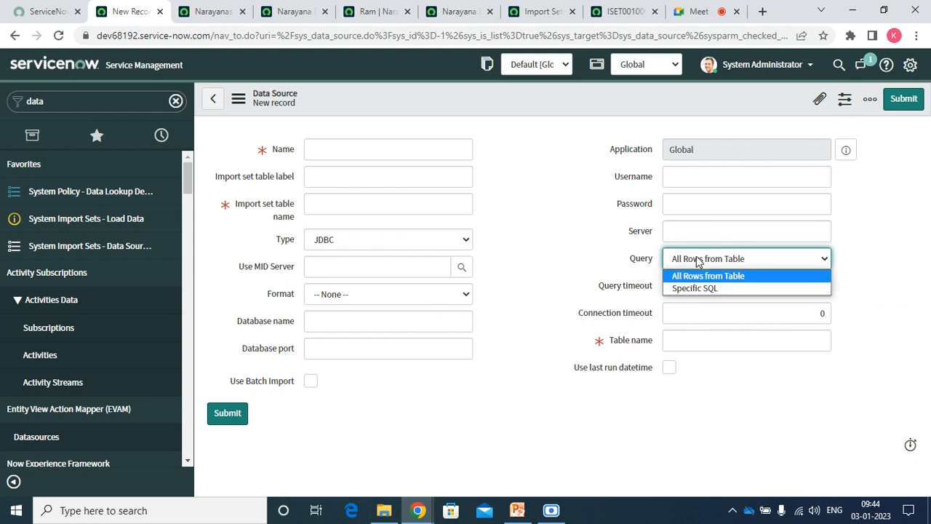
left_click(700, 288)
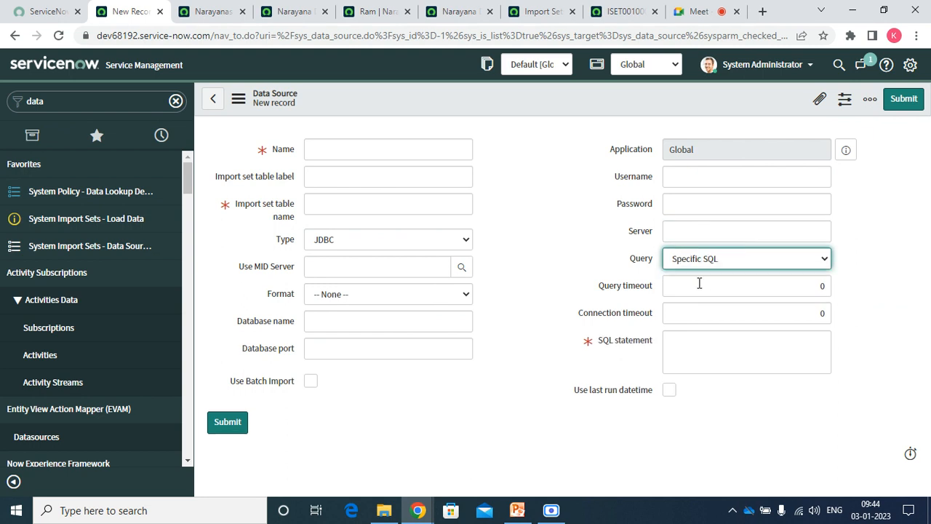
left_click(701, 260)
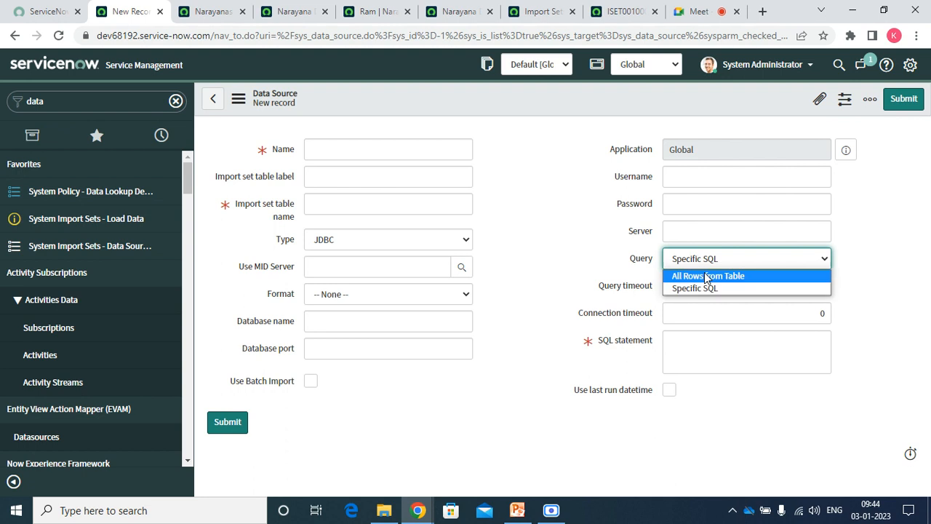
left_click(705, 276)
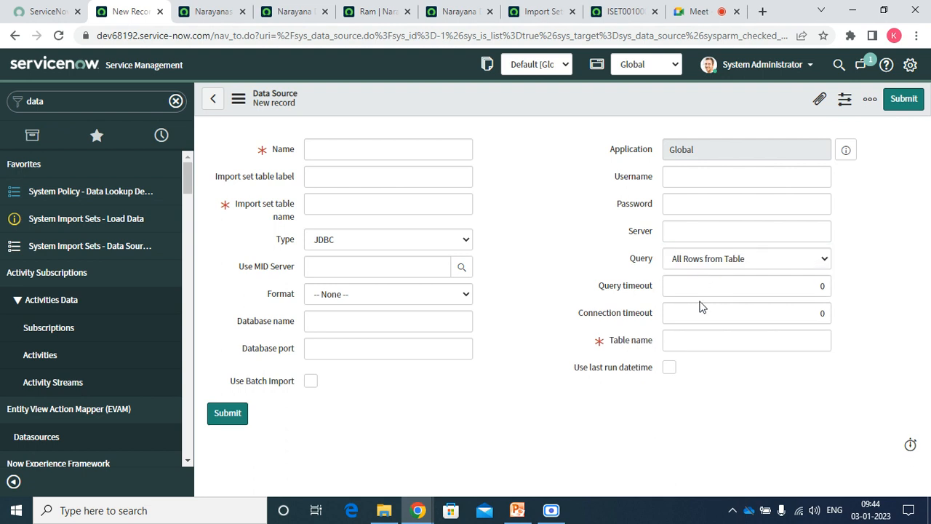
left_click(693, 335)
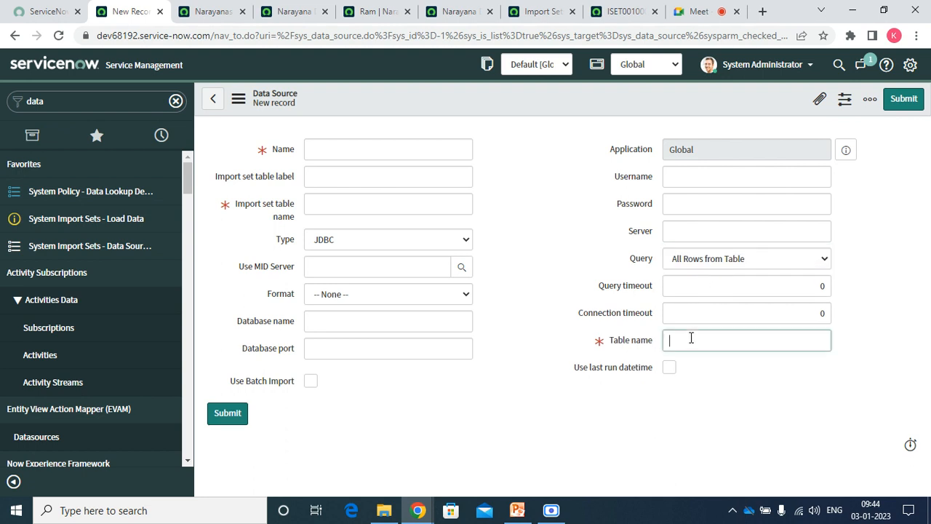
left_click(361, 240)
Try the LDAP and OIDC data source types and check the format options.
left_click(339, 281)
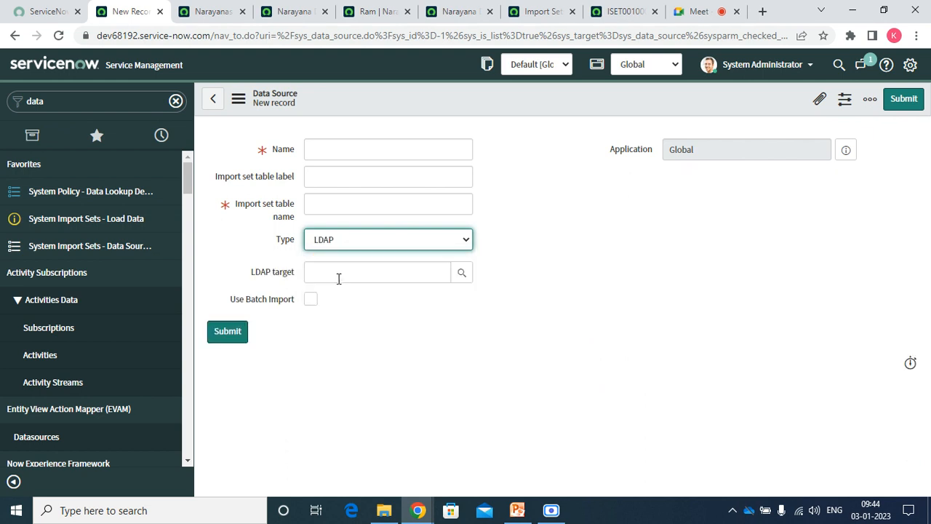
left_click(331, 268)
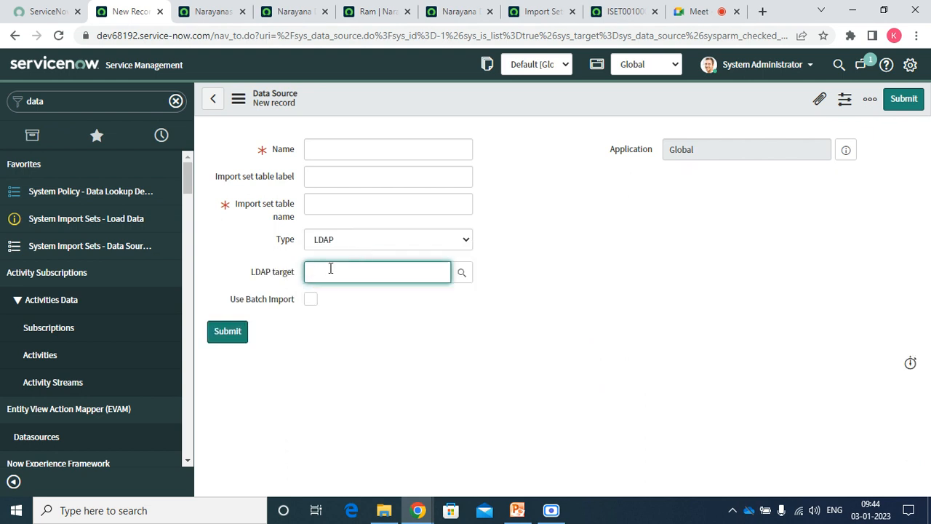
left_click(354, 243)
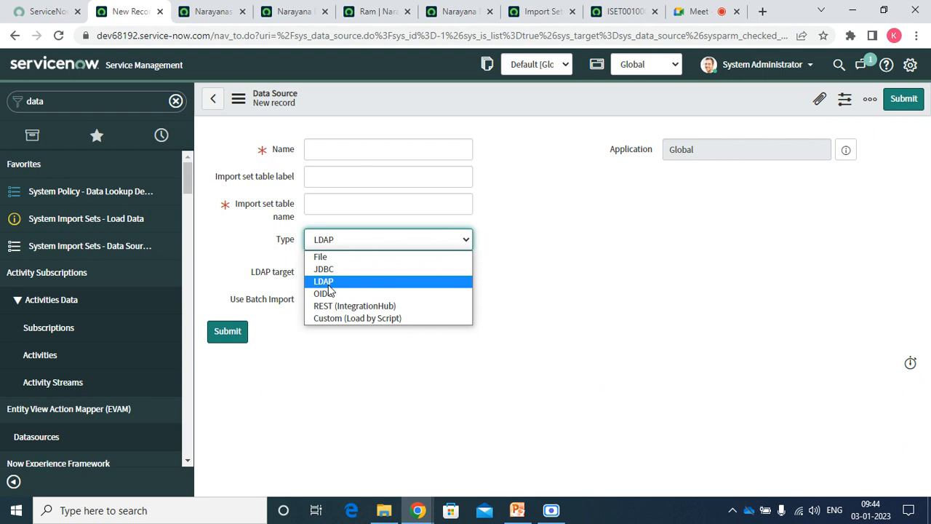
left_click(331, 294)
left_click(351, 267)
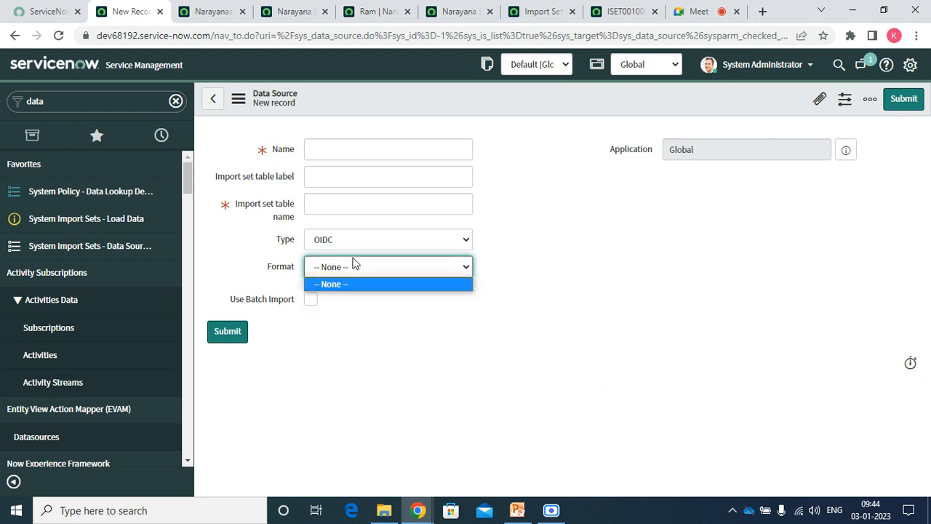
left_click(350, 267)
left_click(350, 267)
left_click(355, 240)
Switch the type to REST (IntegrationHub) and look at its format choices.
left_click(337, 308)
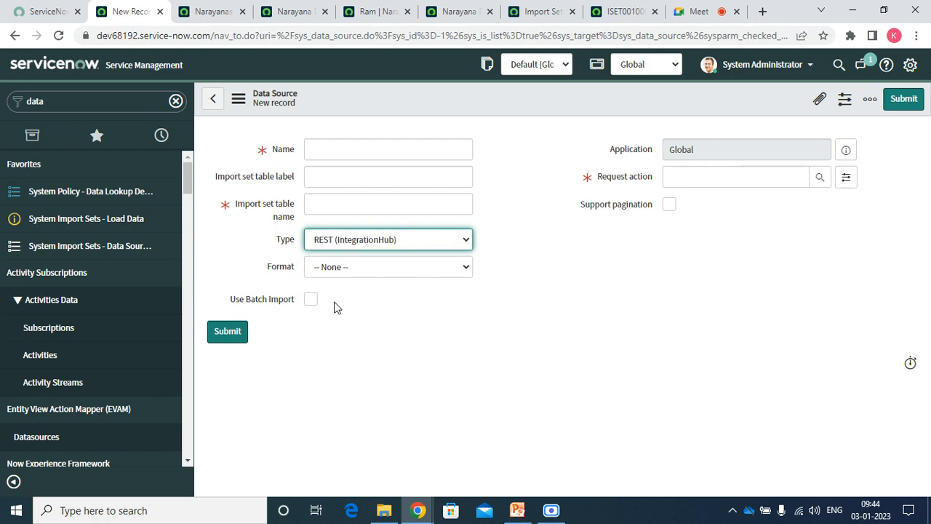
left_click(701, 171)
left_click(416, 273)
left_click(415, 273)
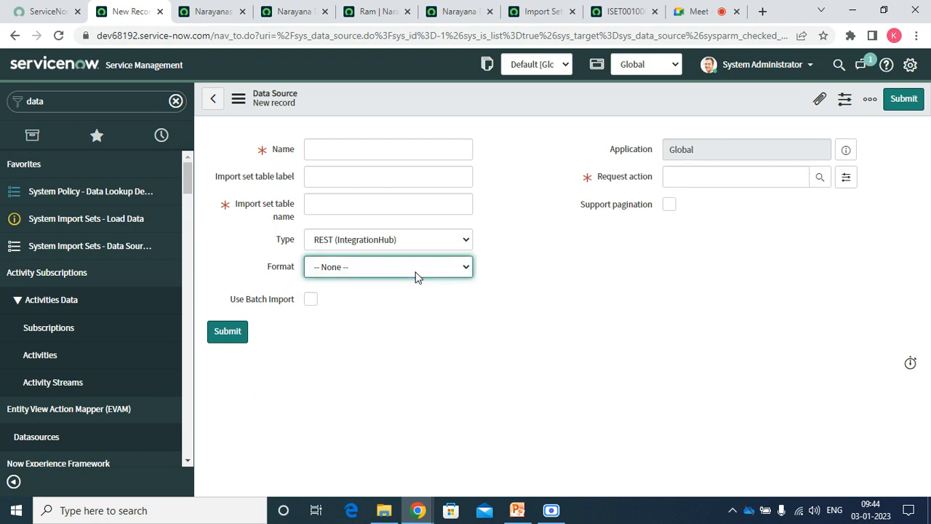
left_click(383, 273)
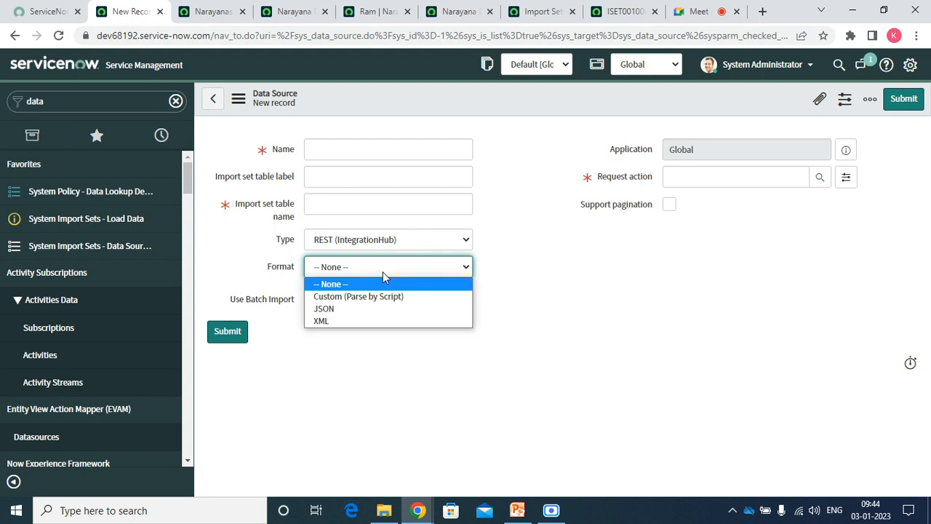
Try Custom (Load by Script), then settle on File as the data source type.
left_click(368, 239)
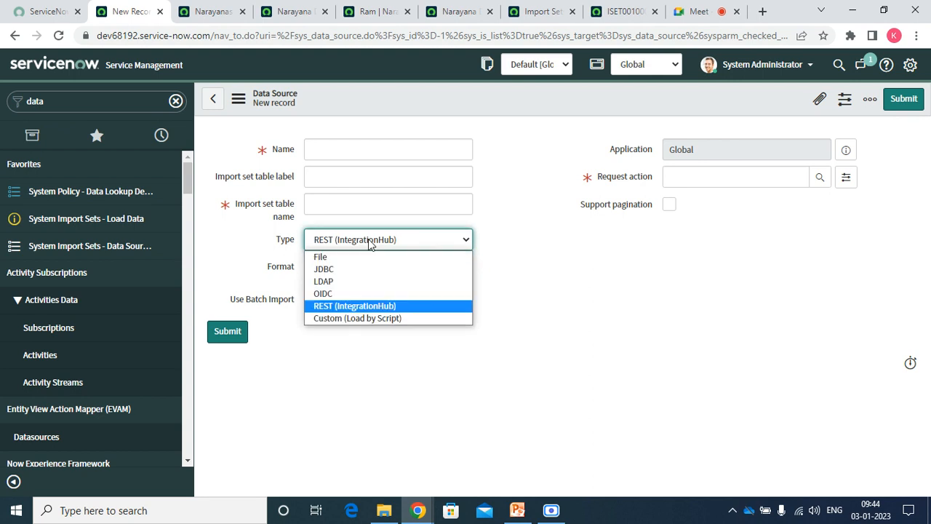
left_click(349, 320)
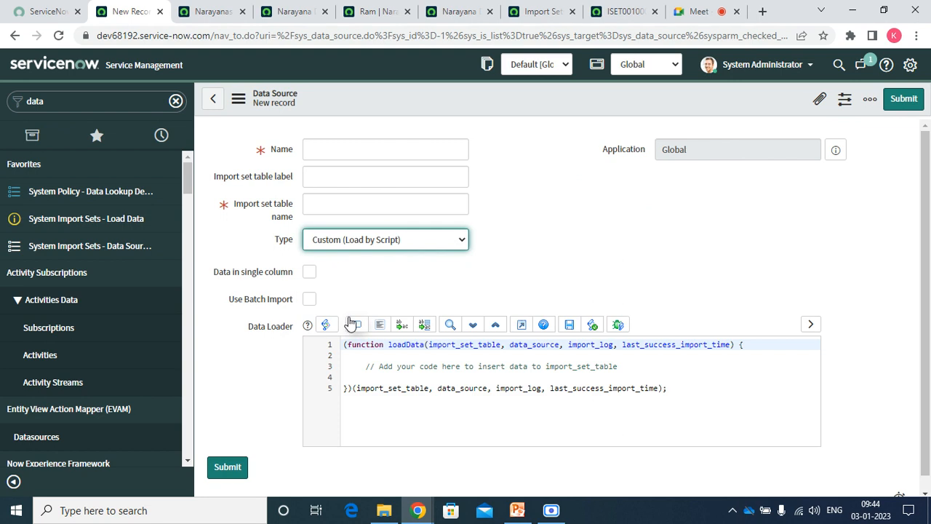
left_click(368, 241)
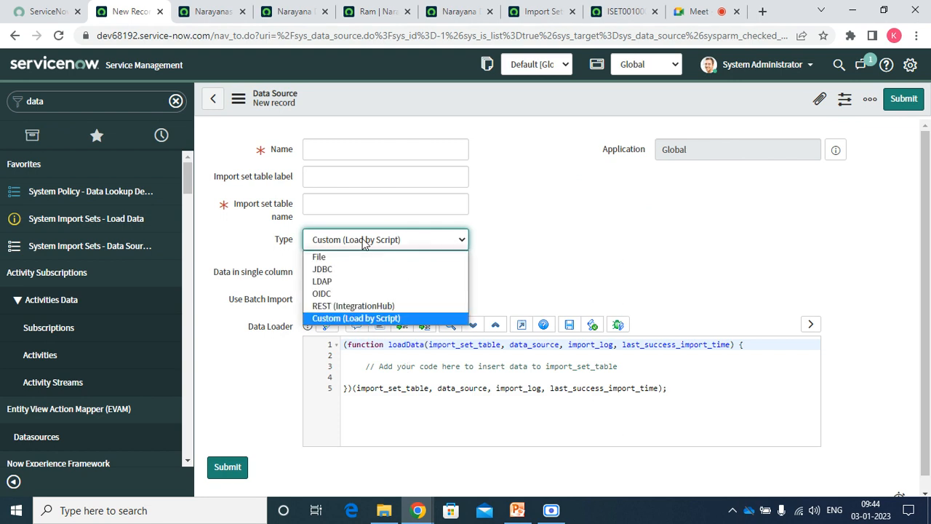
left_click(342, 258)
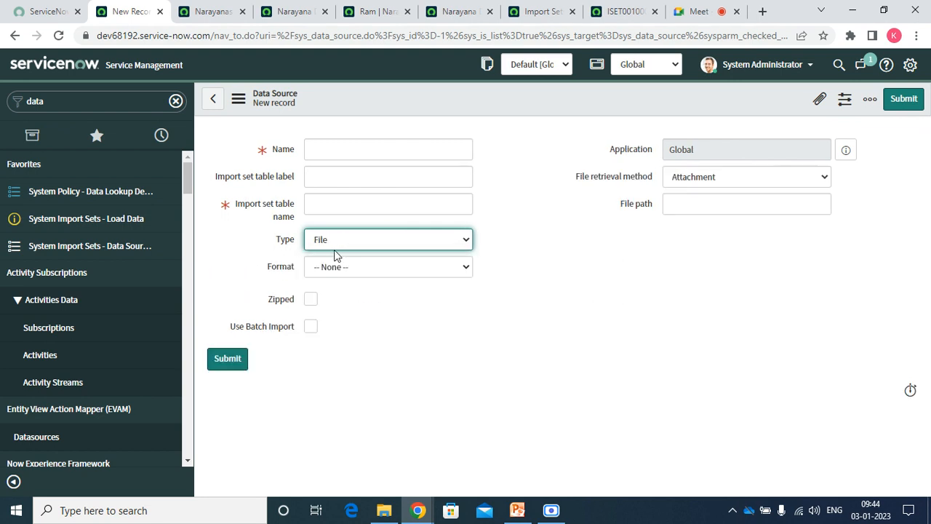
Set the format to CSV and retrieval to FTP, checking server, path, login and delimiter fields.
left_click(341, 266)
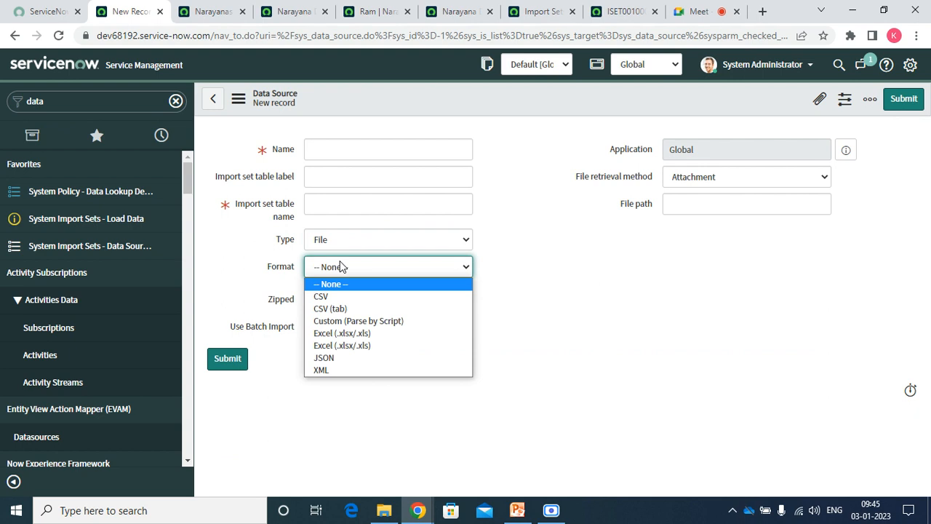
left_click(332, 297)
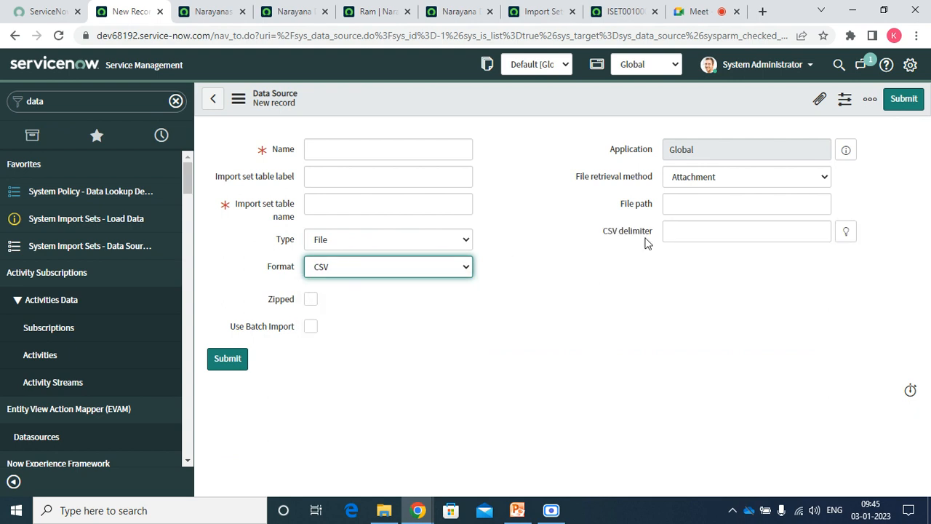
left_click(684, 180)
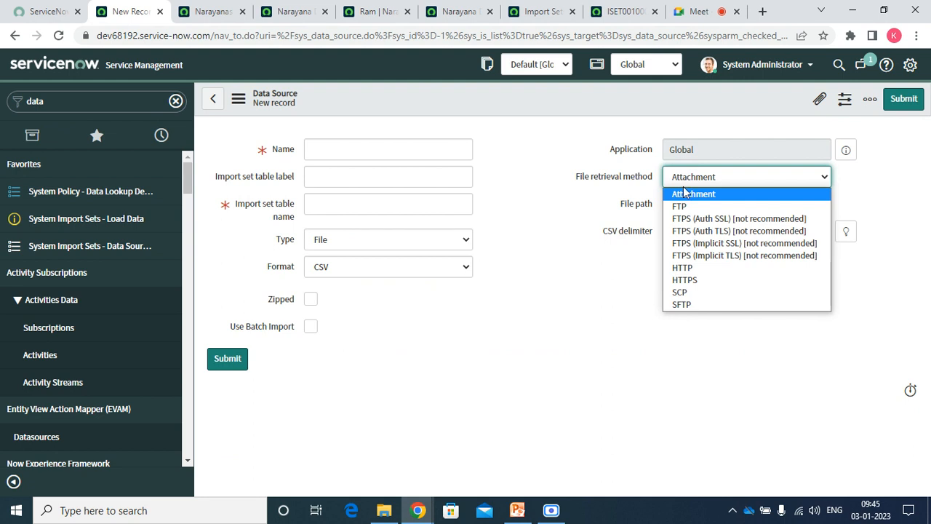
left_click(688, 208)
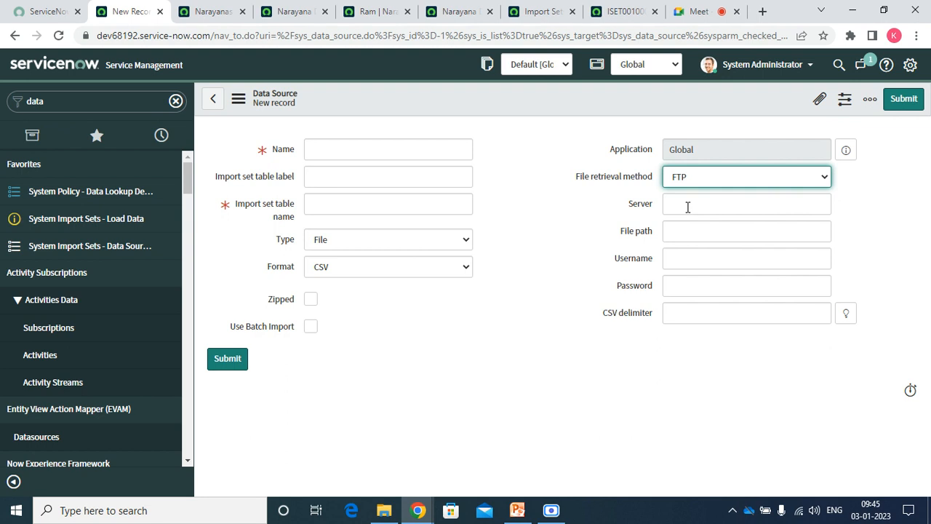
left_click(688, 207)
left_click(675, 233)
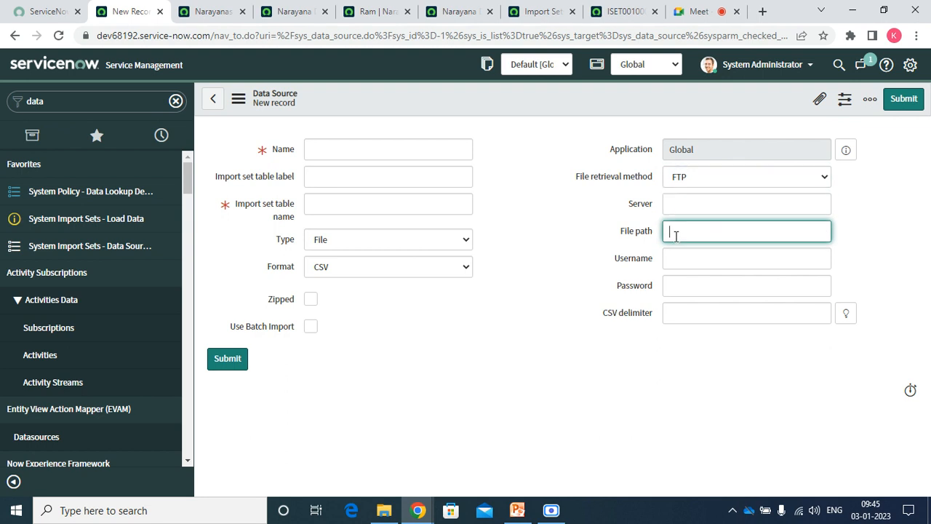
left_click(676, 254)
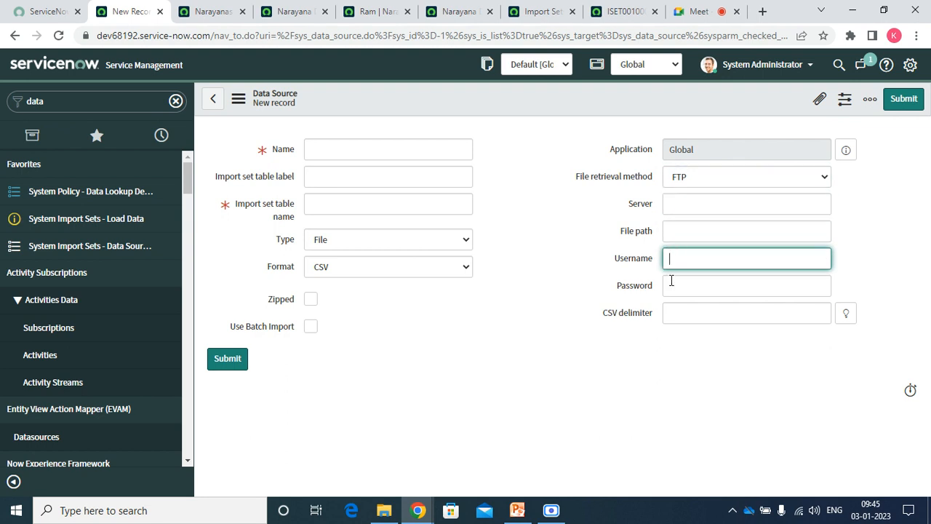
left_click(671, 286)
left_click(671, 311)
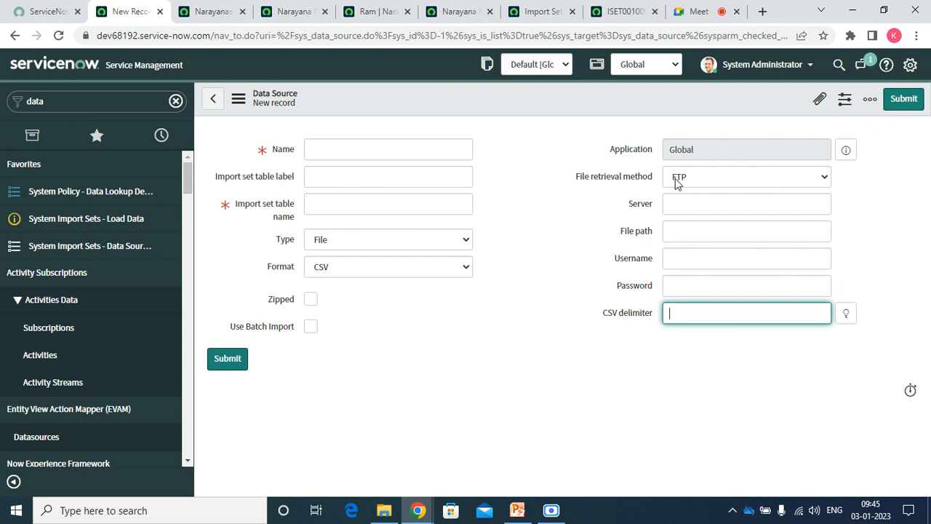
Cycle retrieval through FTPS Auth SSL, Auth TLS, Implicit SSL and Implicit TLS.
left_click(675, 178)
left_click(681, 220)
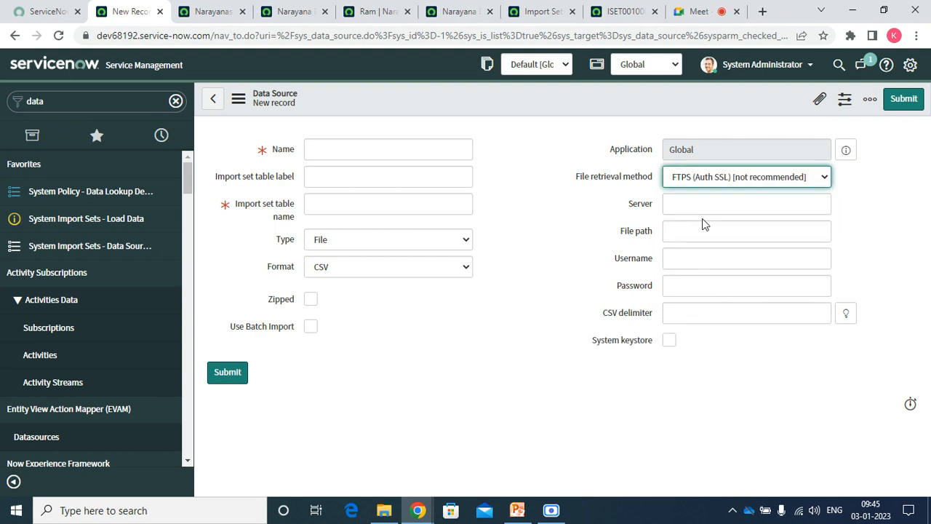
left_click(696, 179)
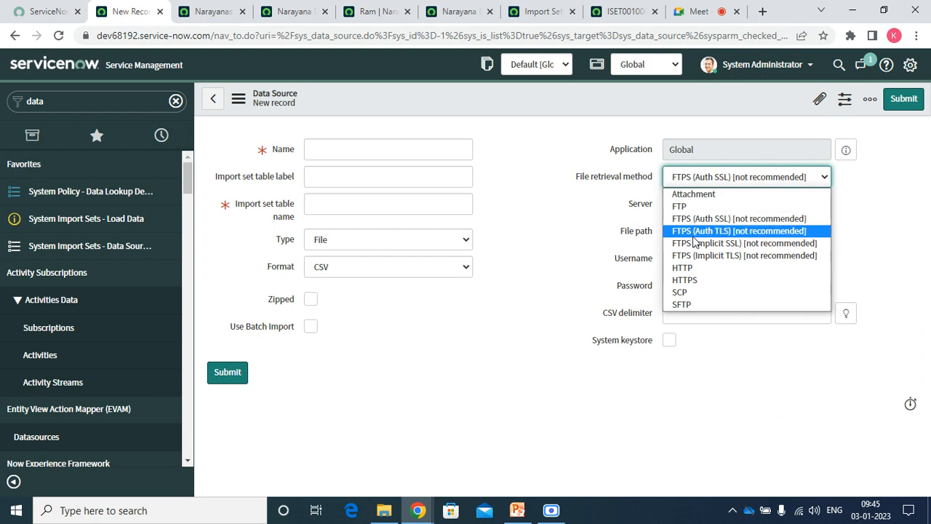
left_click(694, 236)
left_click(688, 182)
left_click(685, 243)
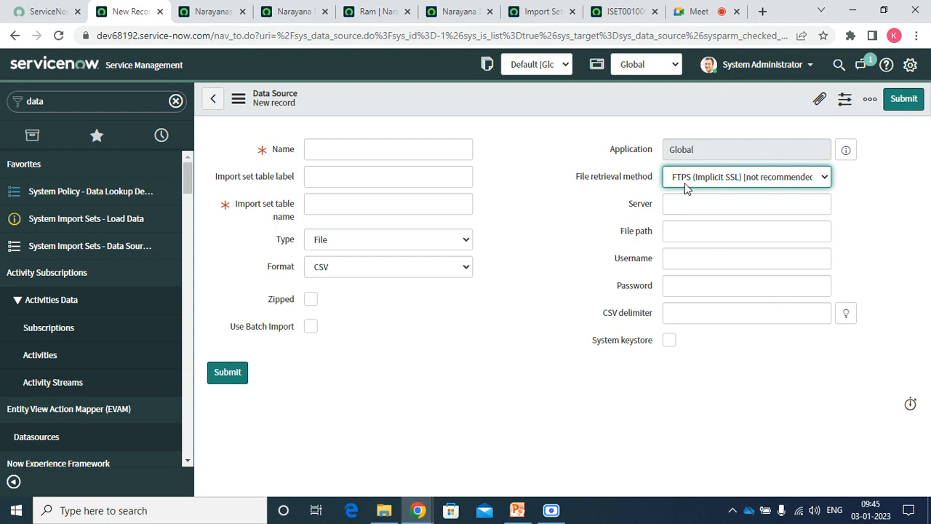
left_click(686, 182)
left_click(690, 257)
Try HTTP, HTTPS and SCP retrieval, then finish on SFTP.
left_click(707, 175)
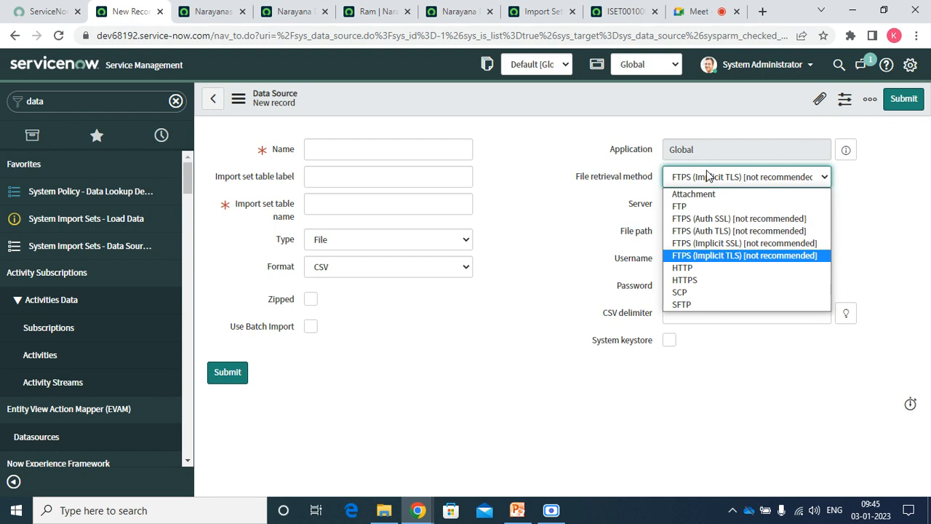
left_click(688, 268)
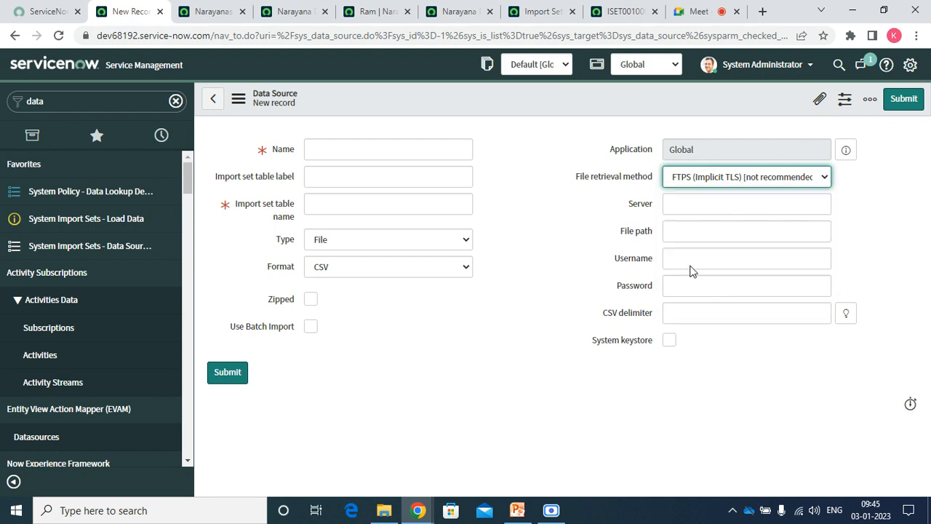
left_click(684, 180)
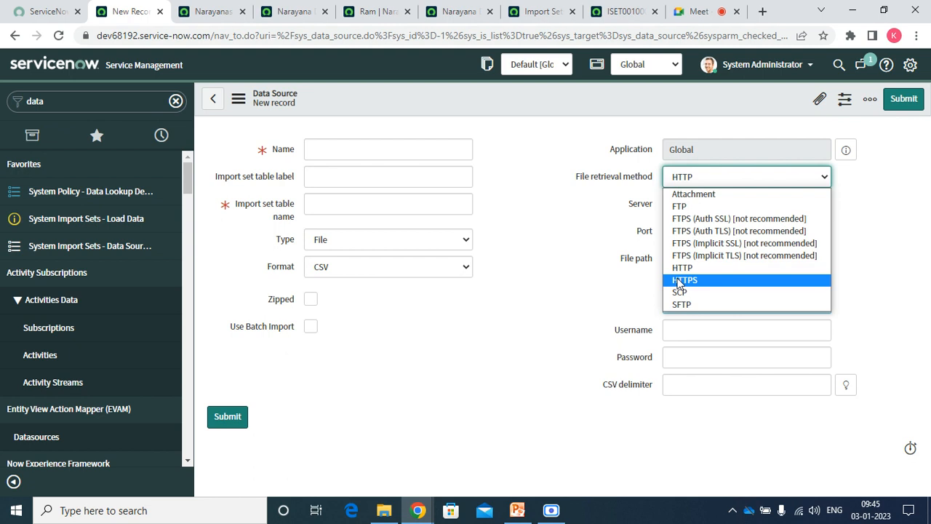
left_click(678, 281)
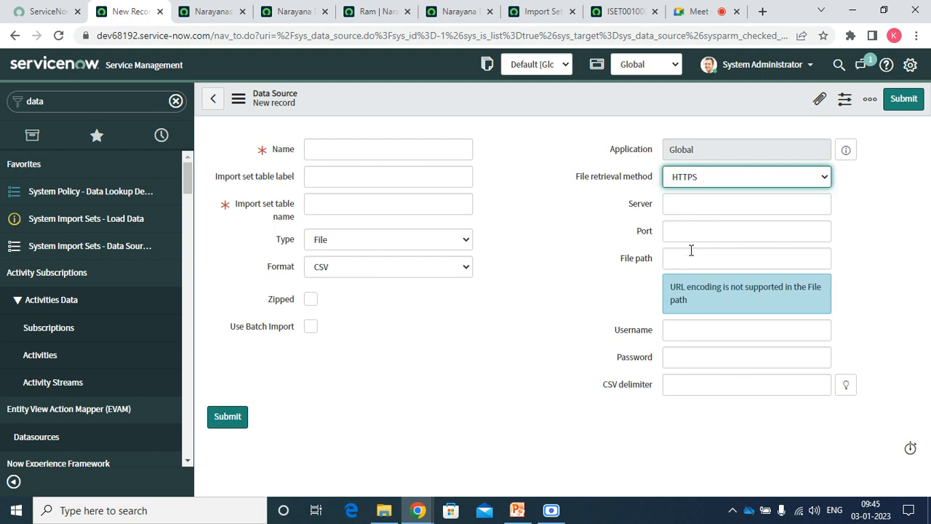
left_click(686, 179)
left_click(675, 294)
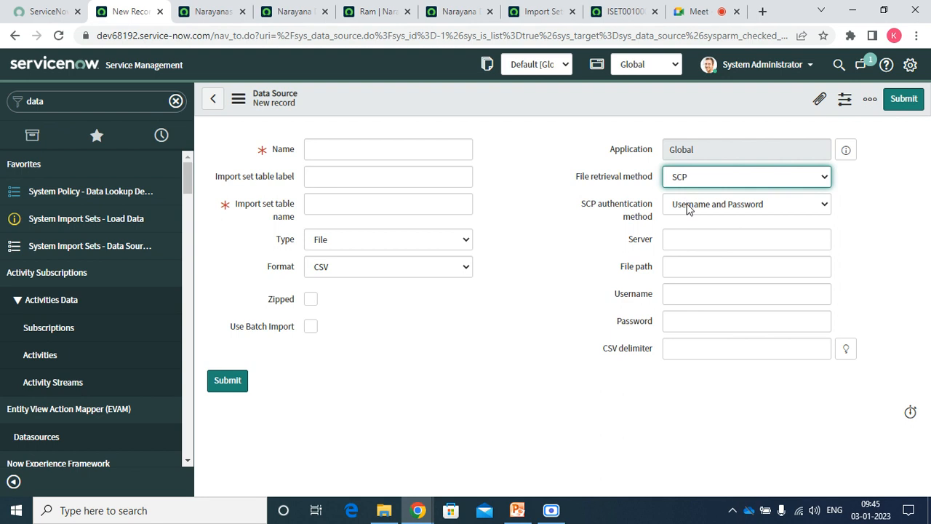
left_click(687, 207)
left_click(689, 209)
left_click(689, 179)
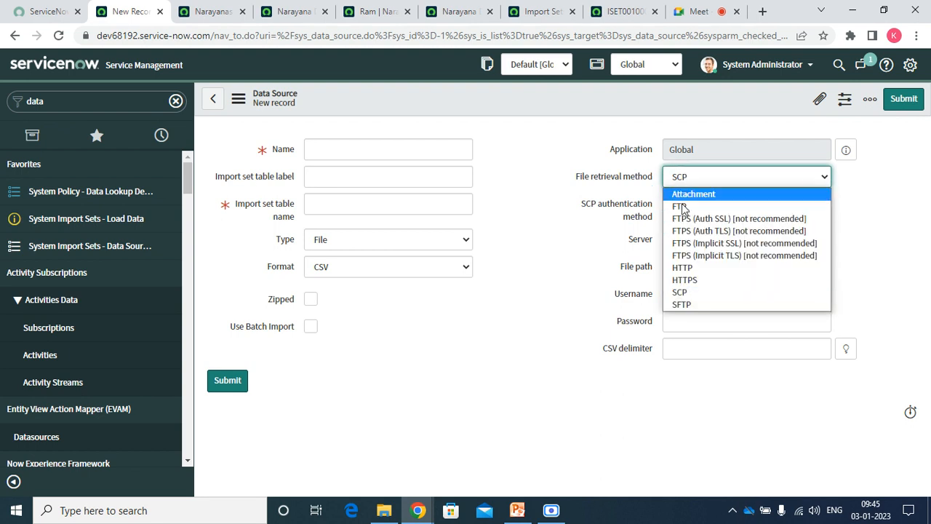
left_click(684, 305)
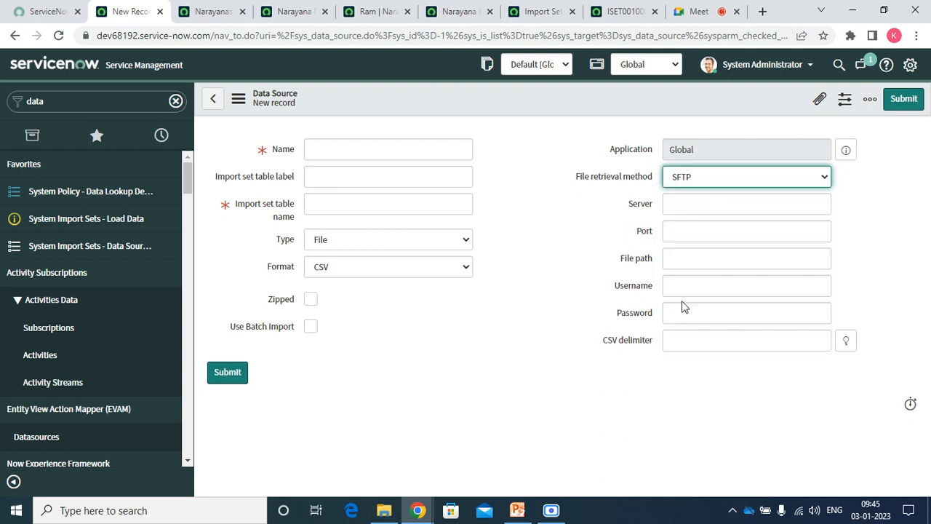
left_click(570, 298)
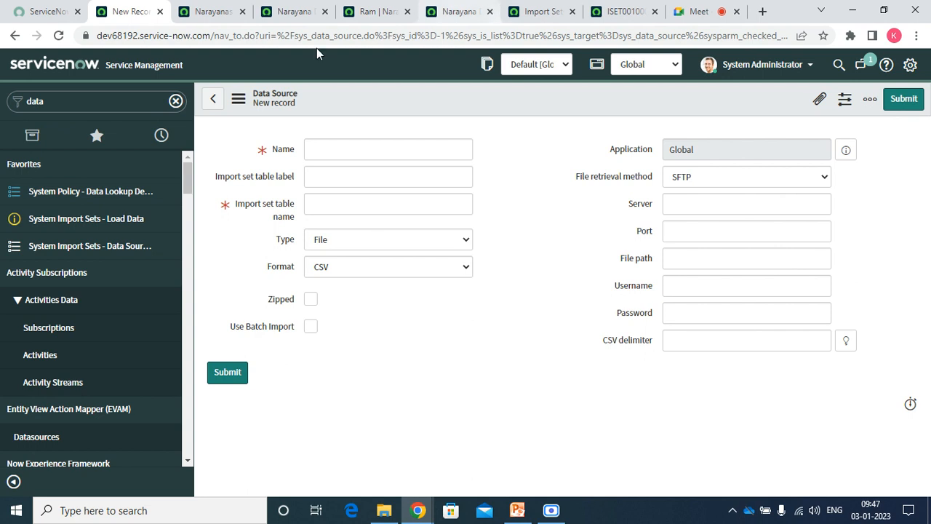
Filter the navigator for 'trans' and open the Transform Maps module.
left_click_drag(189, 178, 112, 114)
double_click(91, 100)
key("BackSpace")
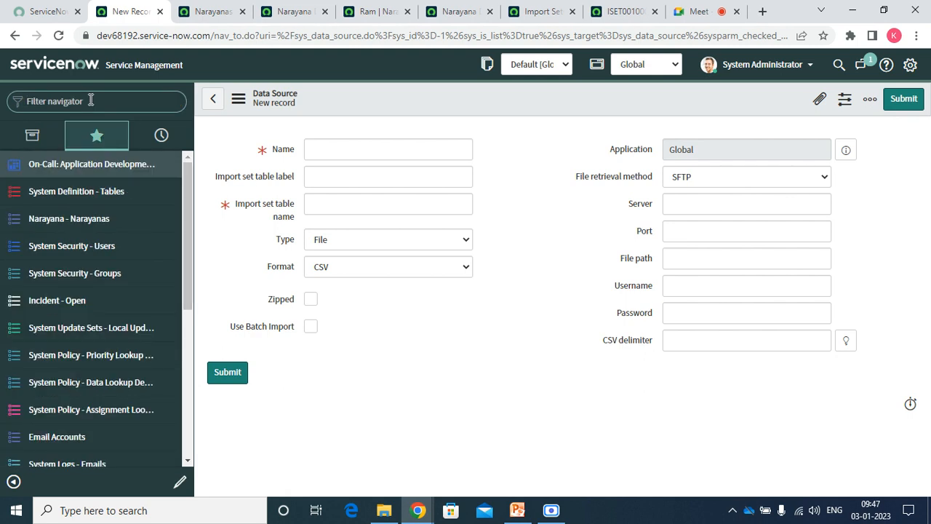
type("r")
key("BackSpace")
type("trans")
left_click(75, 192)
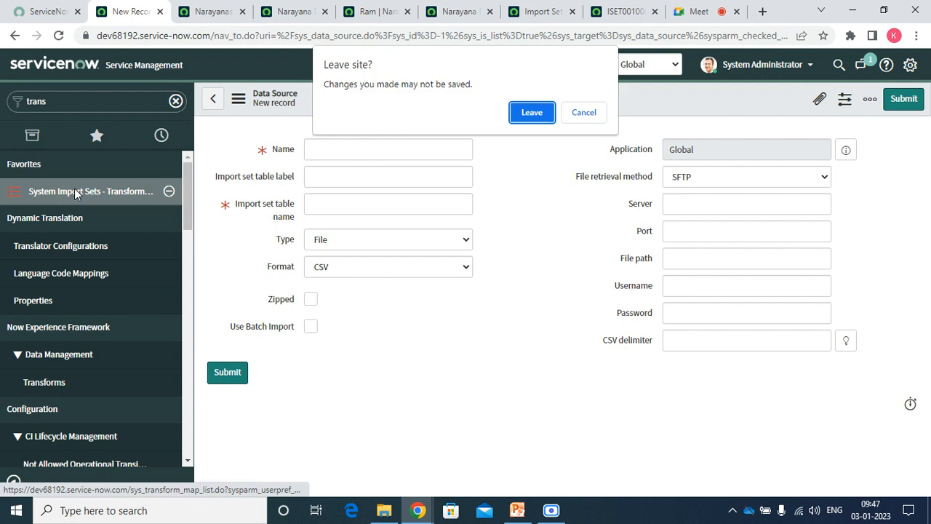
Leave the unsaved data source and close the extra record tabs, including ISET0010003.
left_click(534, 112)
left_click(244, 11)
left_click(244, 12)
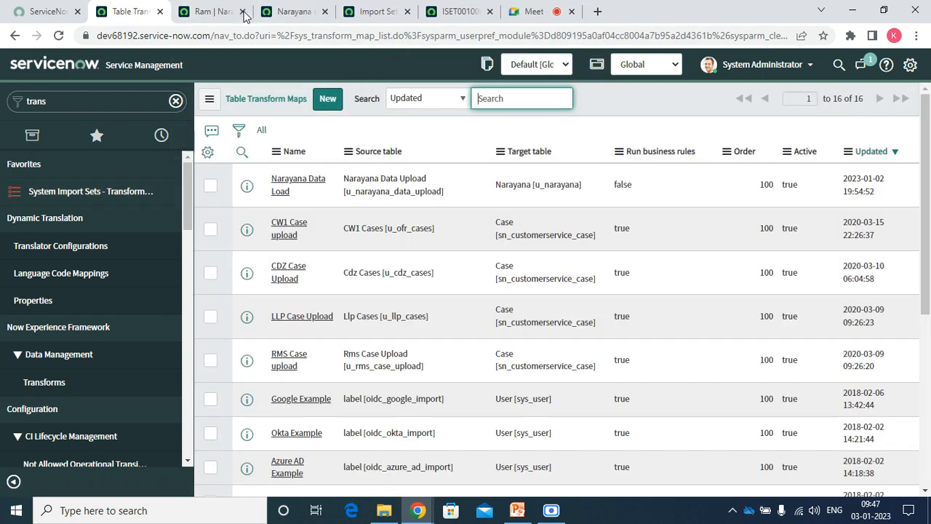
left_click(244, 12)
left_click(244, 11)
left_click(243, 12)
left_click(244, 12)
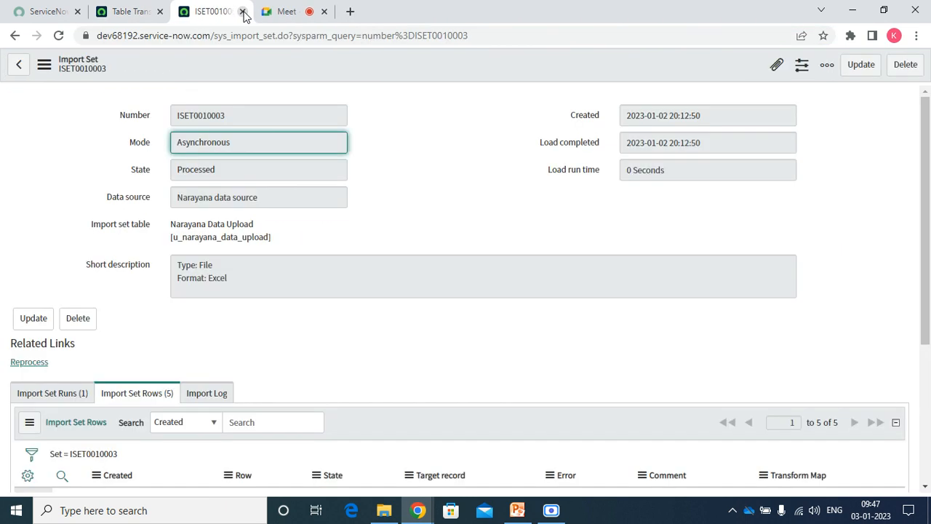
left_click(243, 12)
Open the Narayana Data Load transform map and dismiss the unindexed coalesce field warning.
left_click(131, 12)
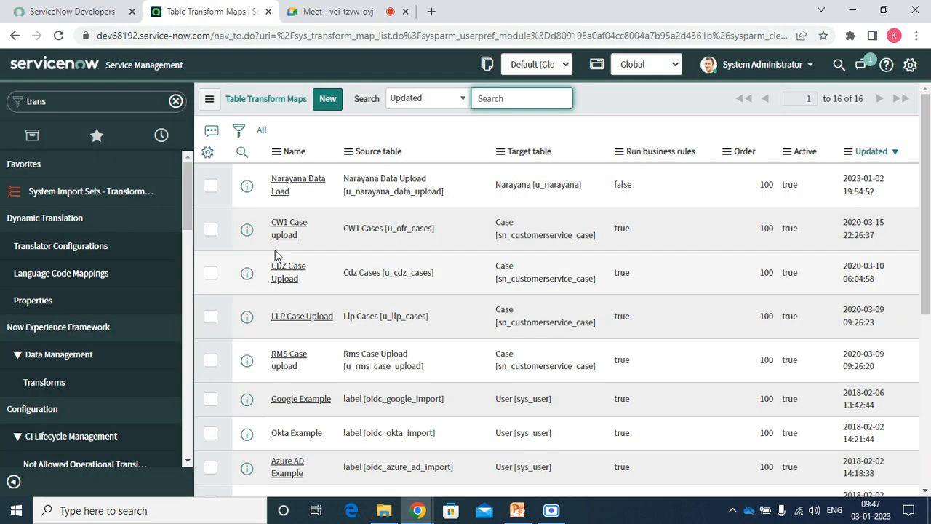
left_click(281, 197)
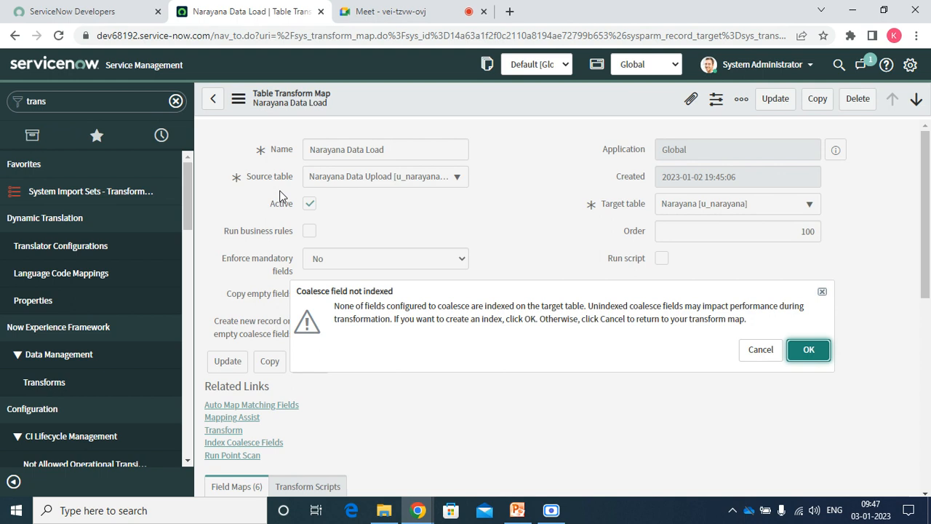
left_click(761, 349)
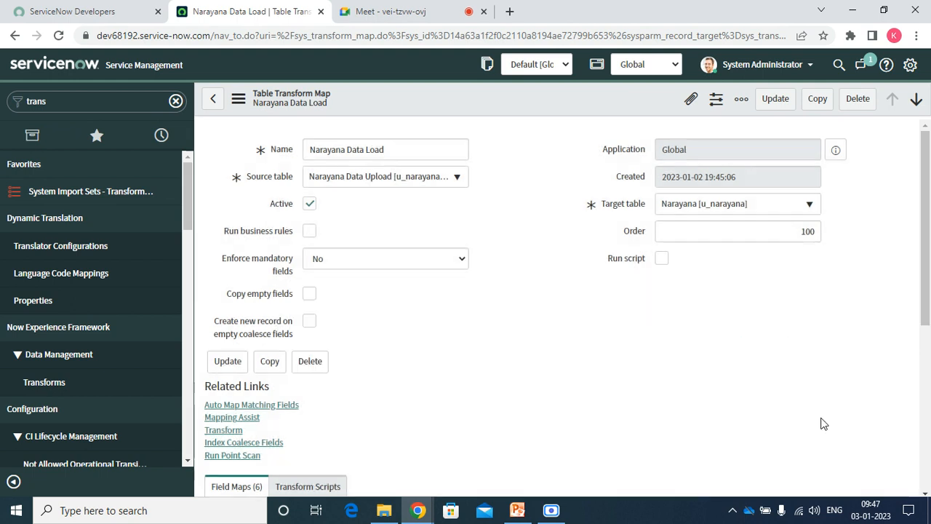
From Narayana Data Load's Transform Scripts related list, create a new transform script.
scroll(393, 419, "down", 2)
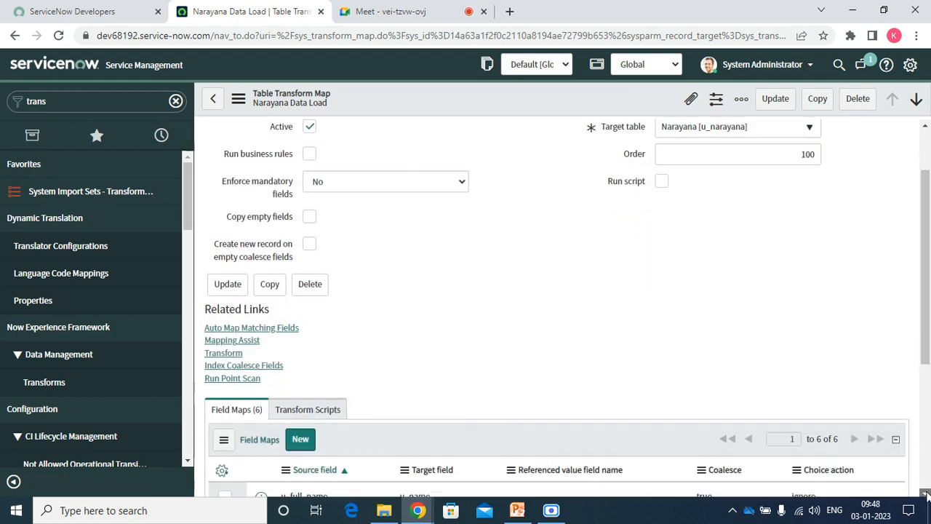
left_click(308, 352)
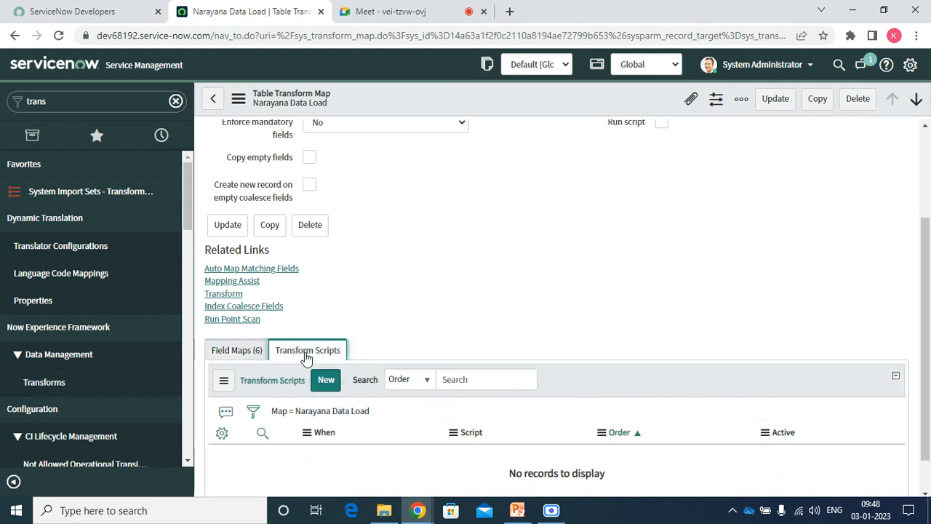
left_click(321, 386)
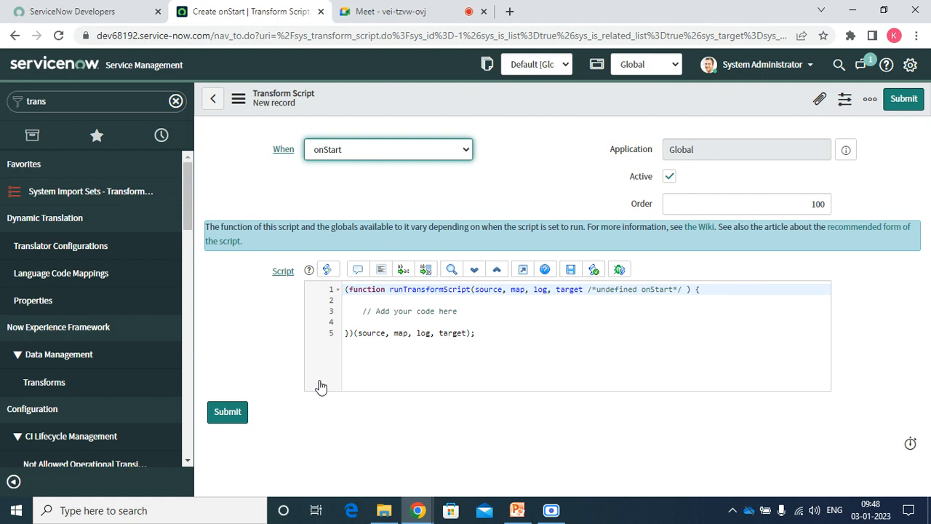
Set the script's When value through onAfter and onBefore, ending on onChoiceCreate.
left_click(357, 153)
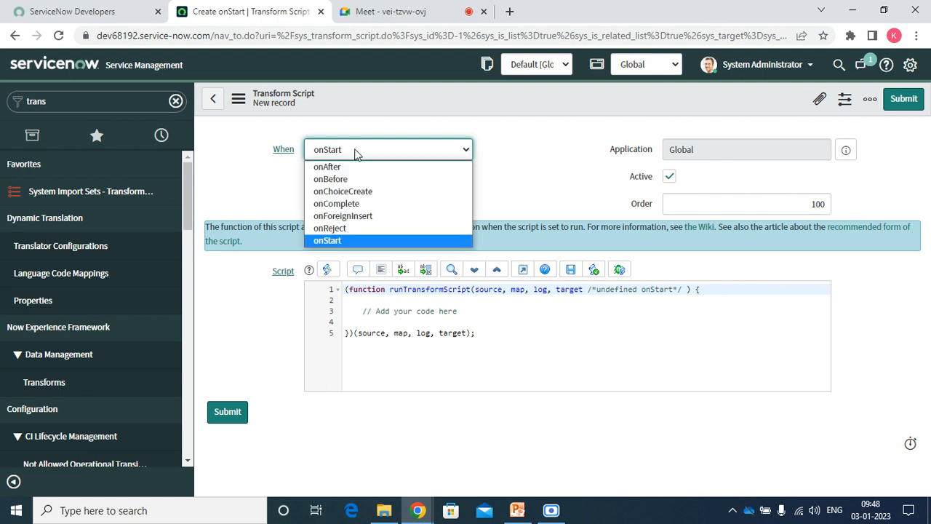
left_click(327, 167)
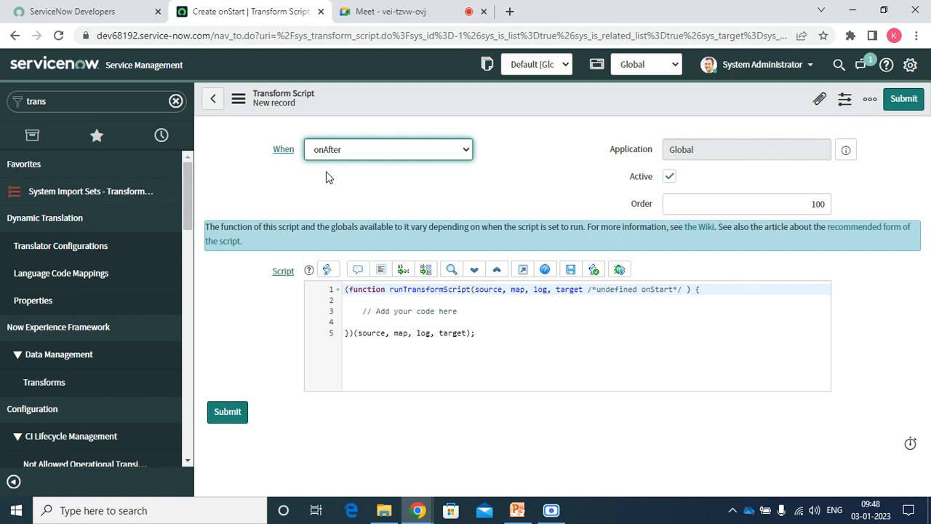
left_click(329, 155)
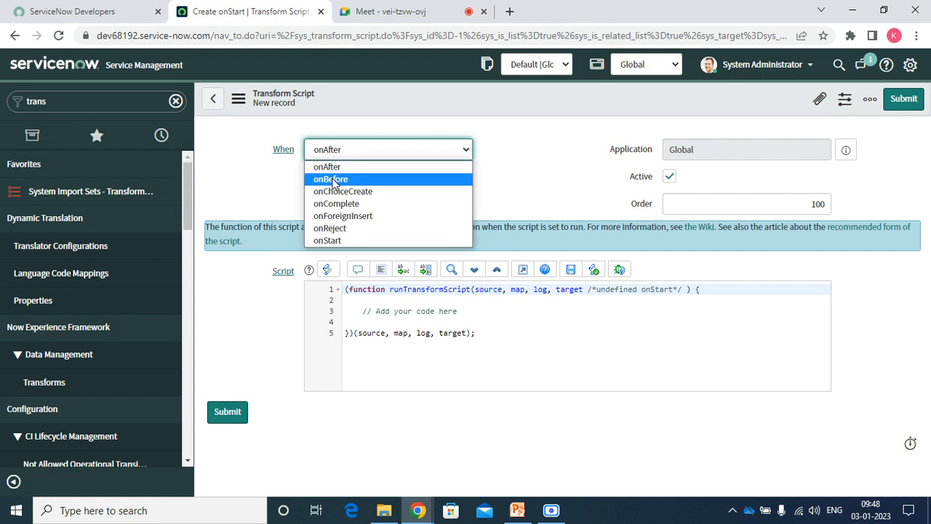
left_click(333, 180)
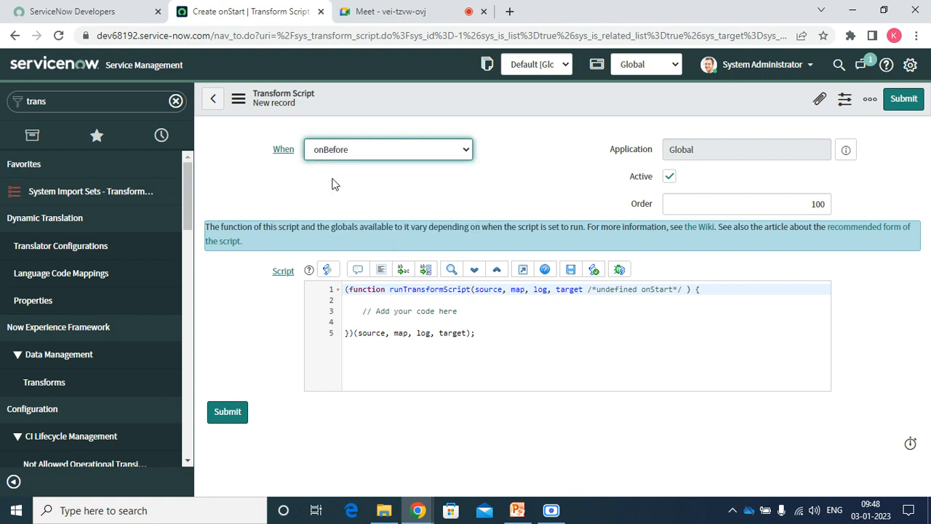
left_click(323, 158)
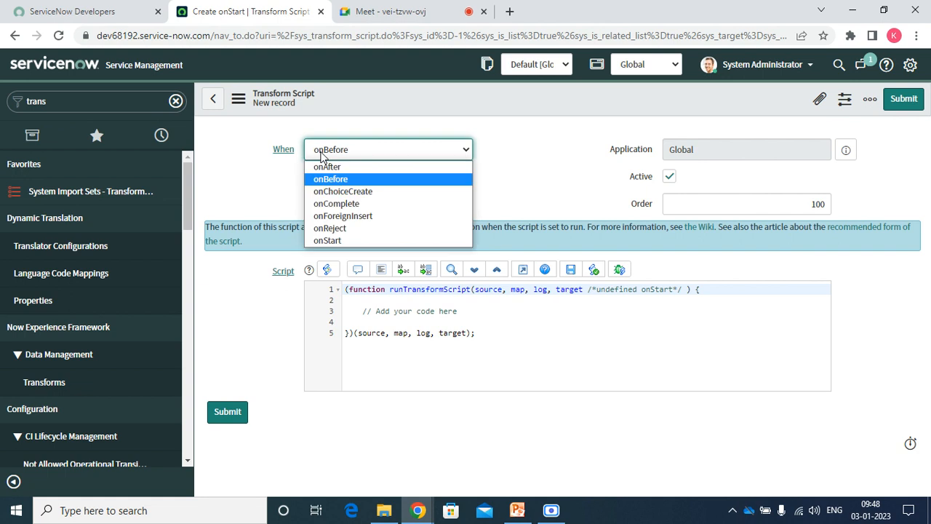
left_click(337, 193)
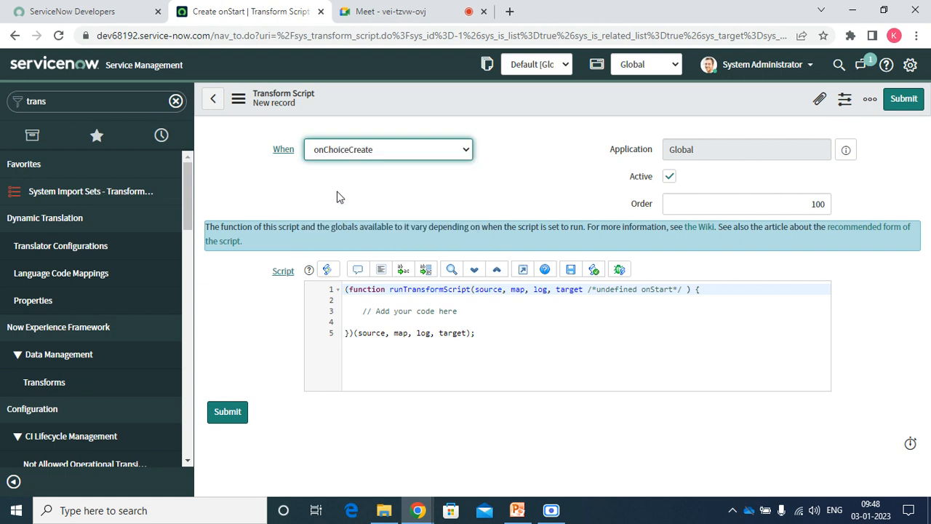
left_click(357, 150)
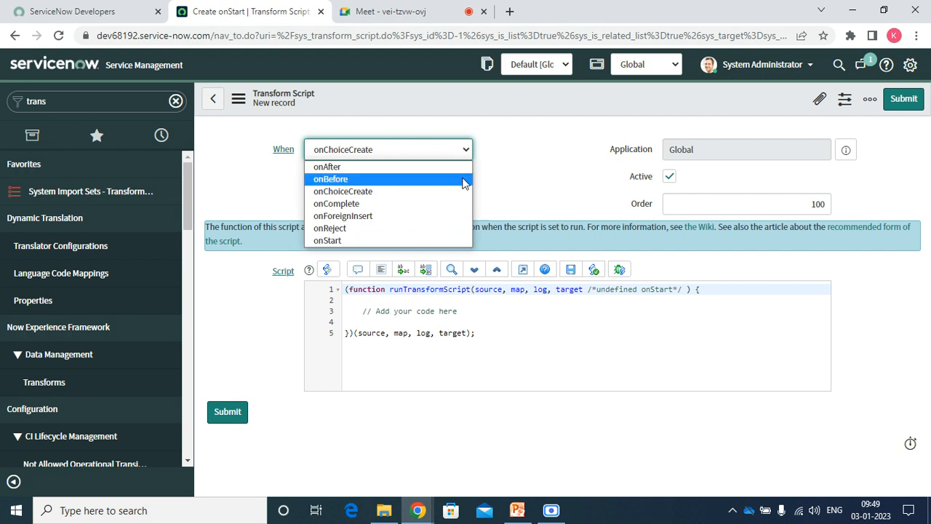
left_click(484, 179)
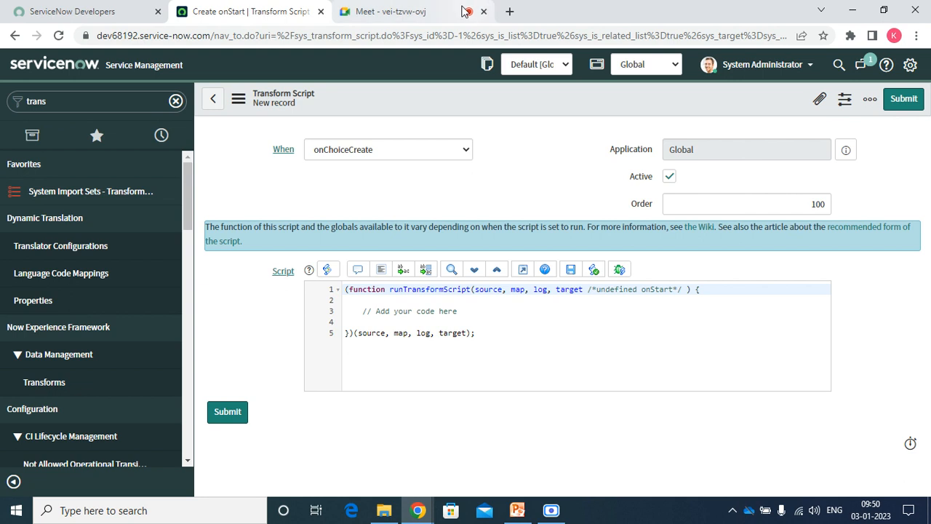
left_click(401, 19)
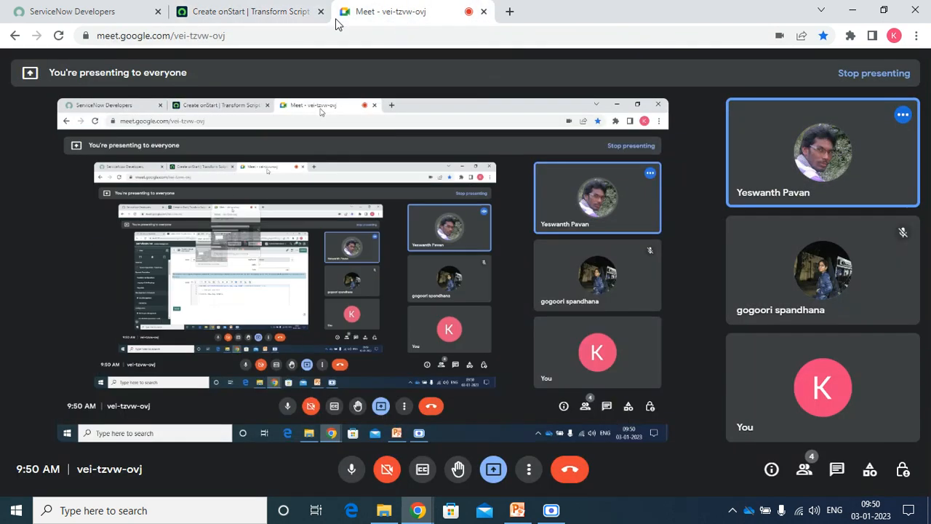
left_click(262, 11)
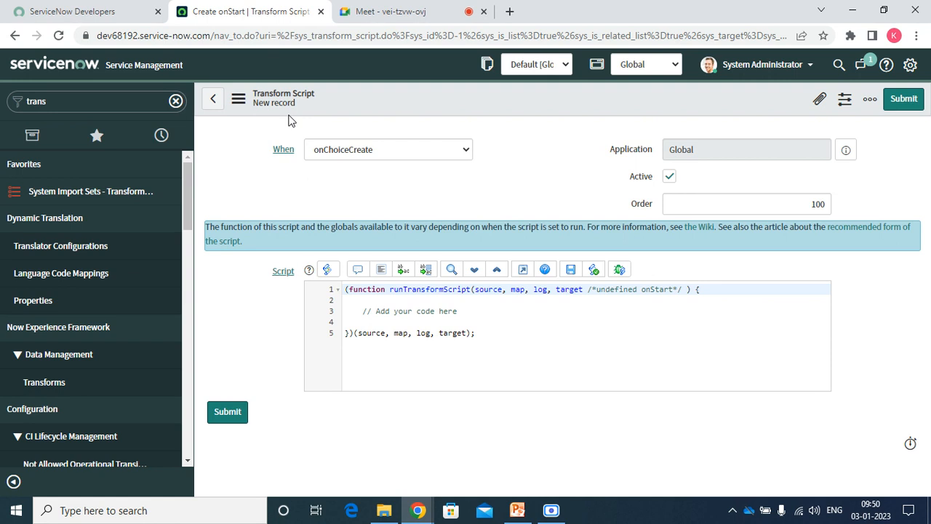
Discard the transform script, reopen Narayana Data Load, and cancel the coalesce warning.
left_click(72, 191)
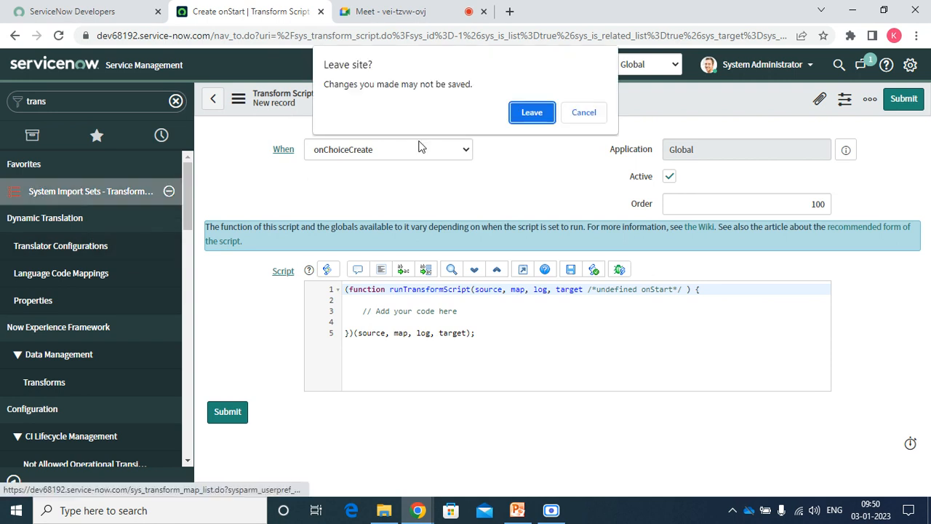
left_click(522, 112)
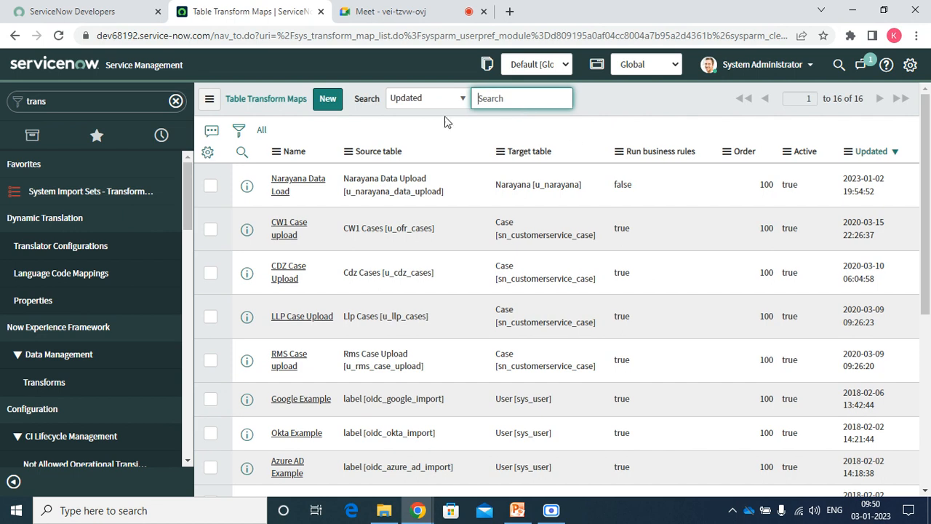
left_click(278, 185)
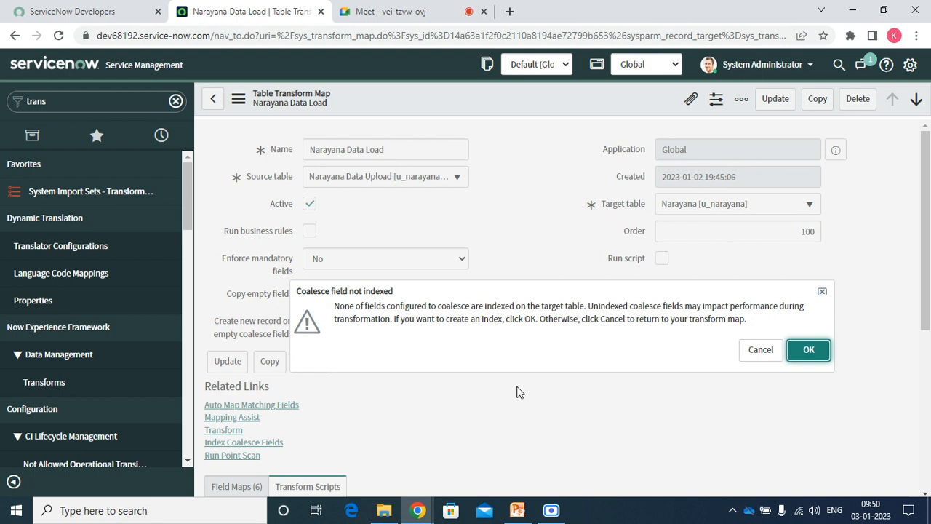
left_click(762, 350)
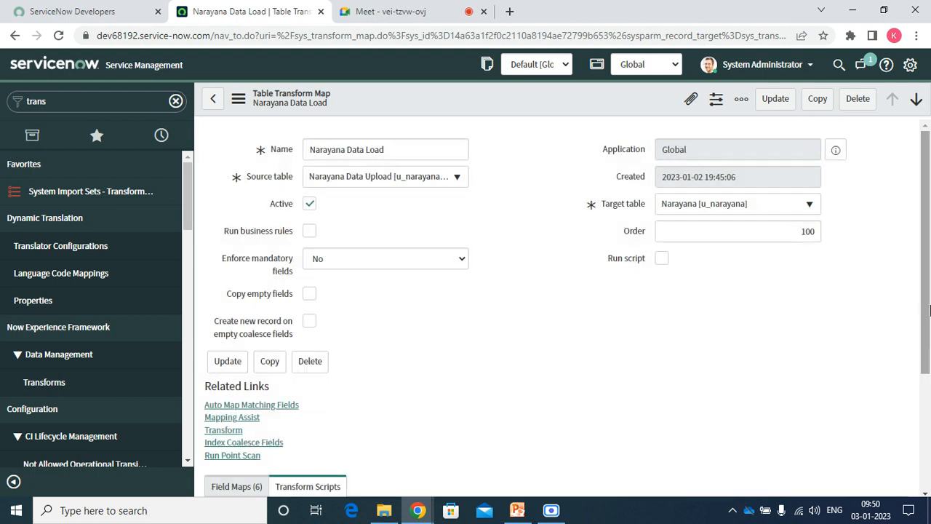
From the Field Maps (6) related list of Narayana Data Load, create a new field map.
left_click(921, 452)
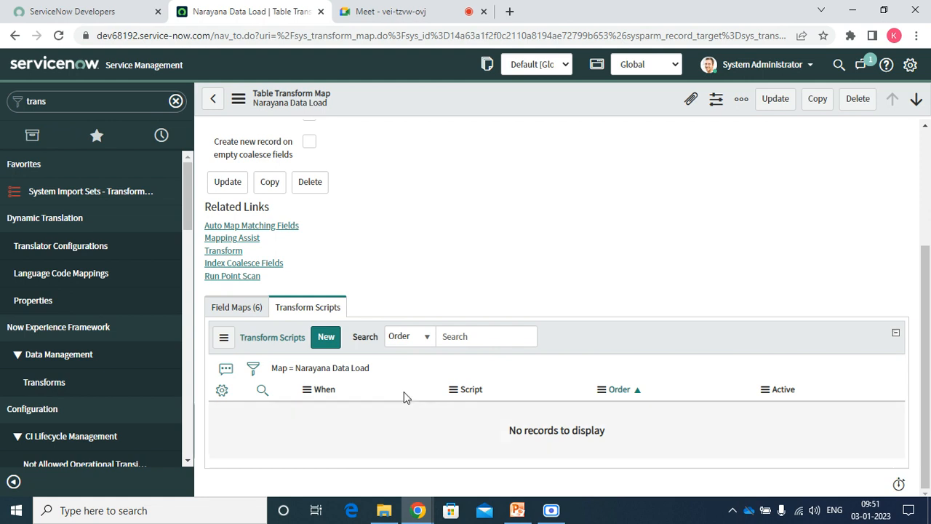
left_click(224, 310)
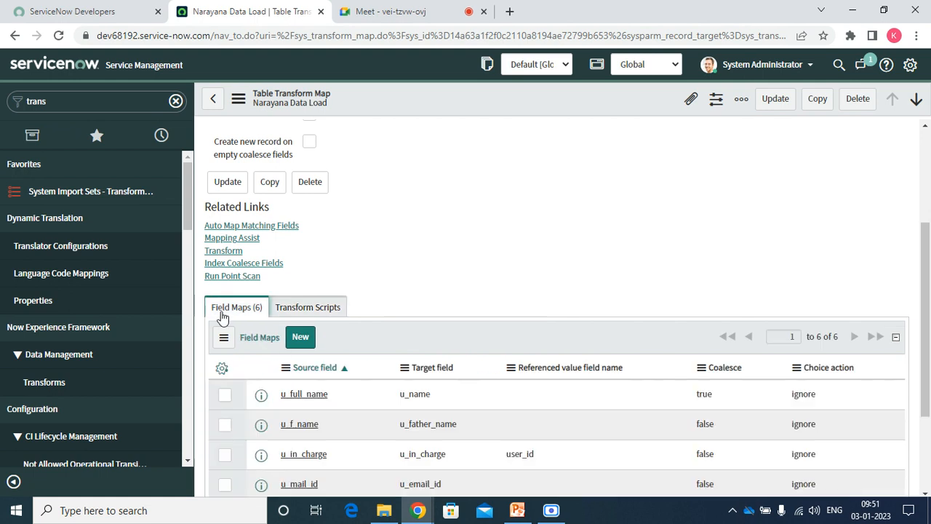
left_click(295, 342)
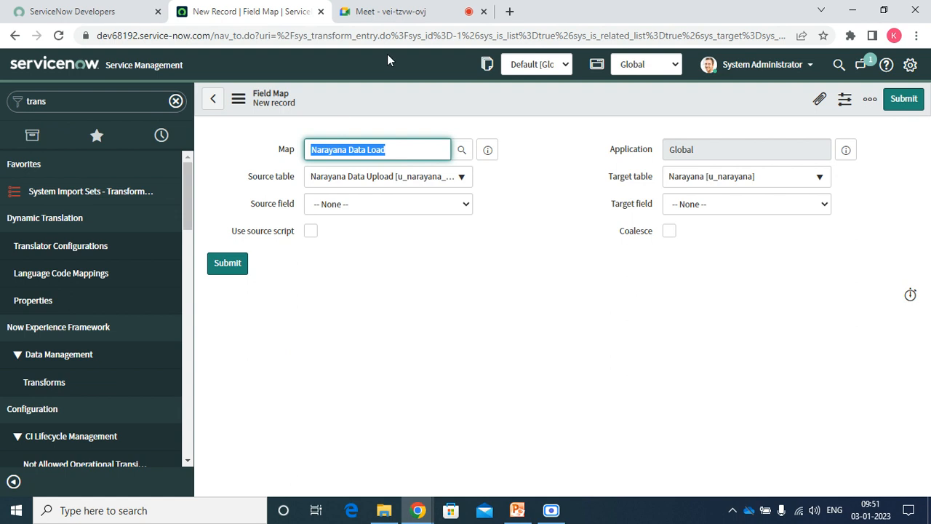
Glance at the Google Meet call, return to the field map, and close PowerPoint.
left_click(377, 13)
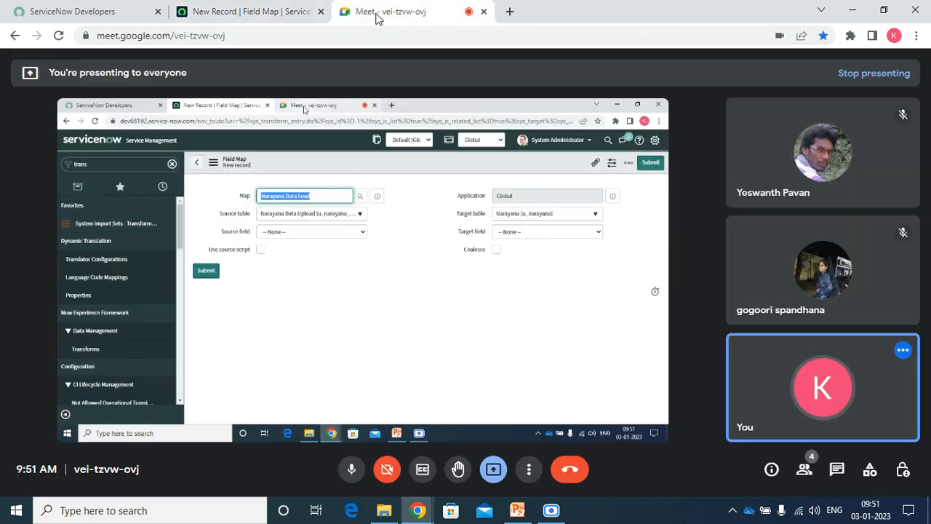
left_click(291, 11)
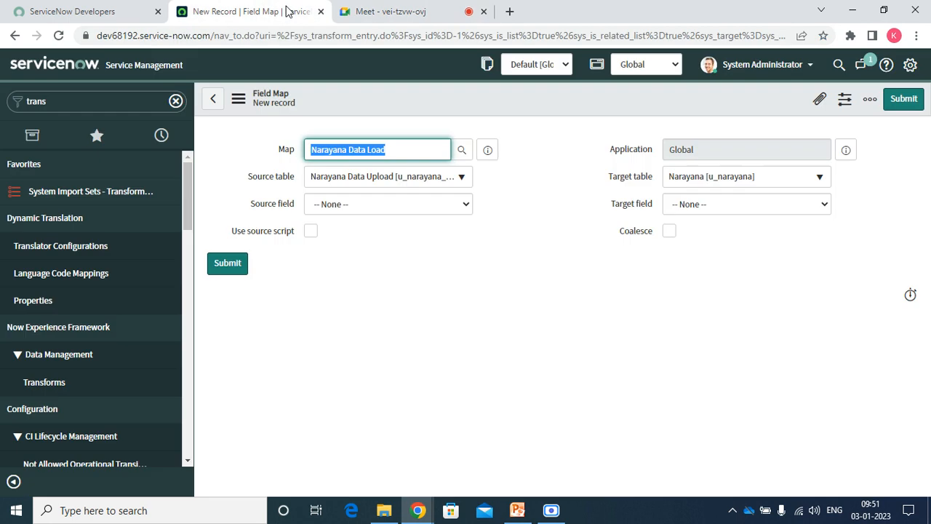
left_click(518, 511)
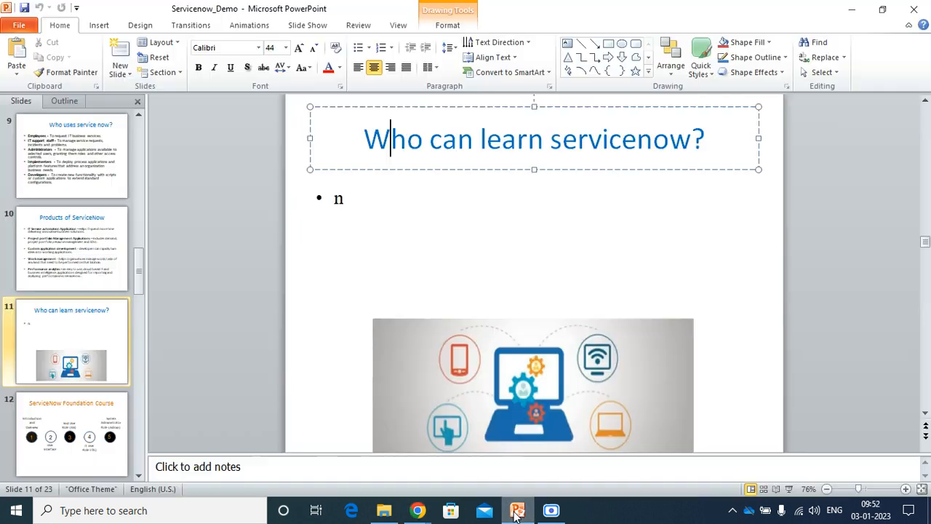
left_click(914, 9)
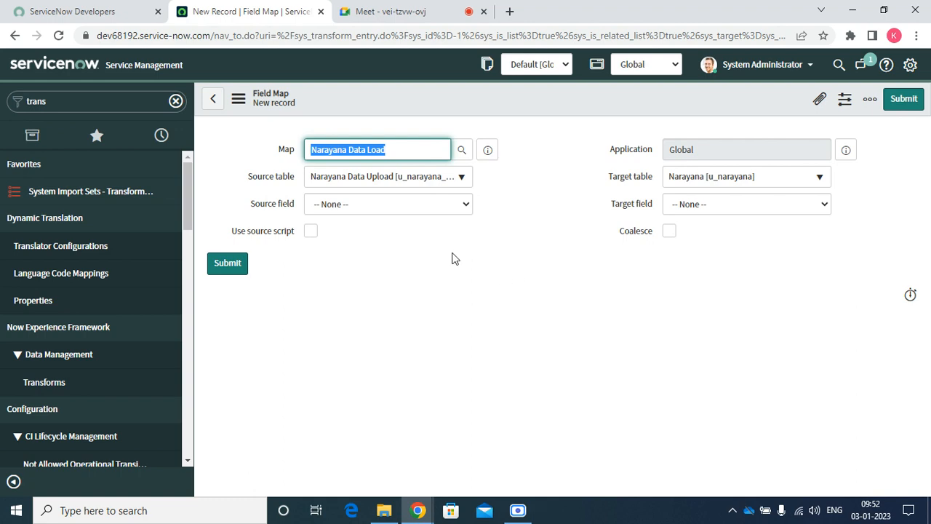
Check the Source field list without changing it, then move Meet into its own window.
left_click(441, 211)
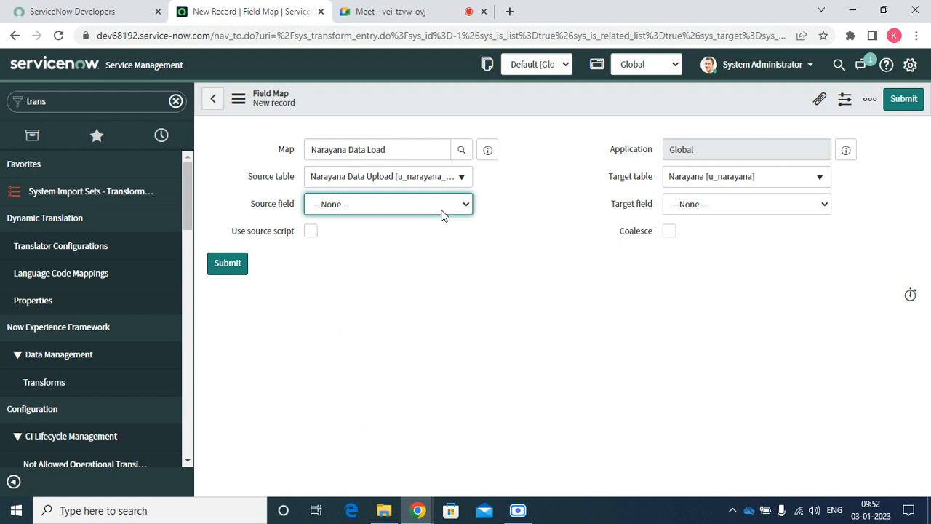
left_click(441, 209)
left_click(441, 209)
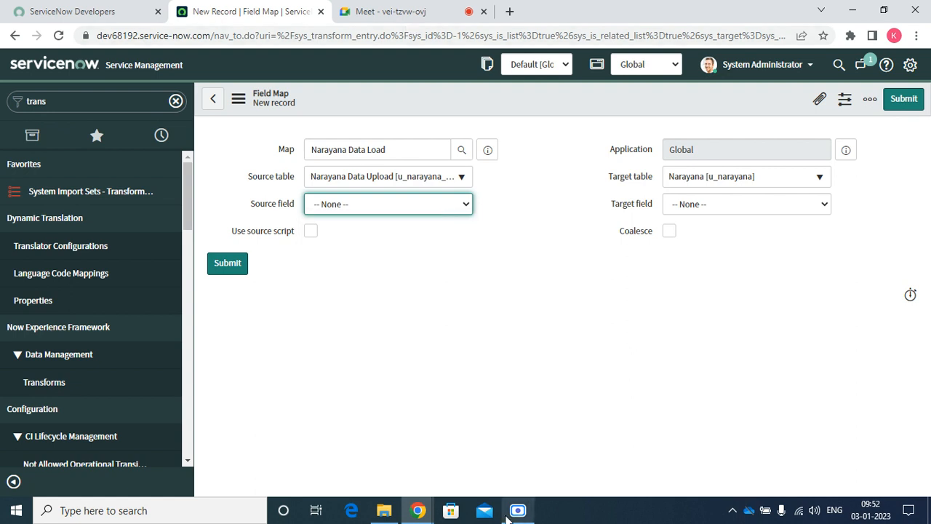
left_click_drag(389, 11, 493, 441)
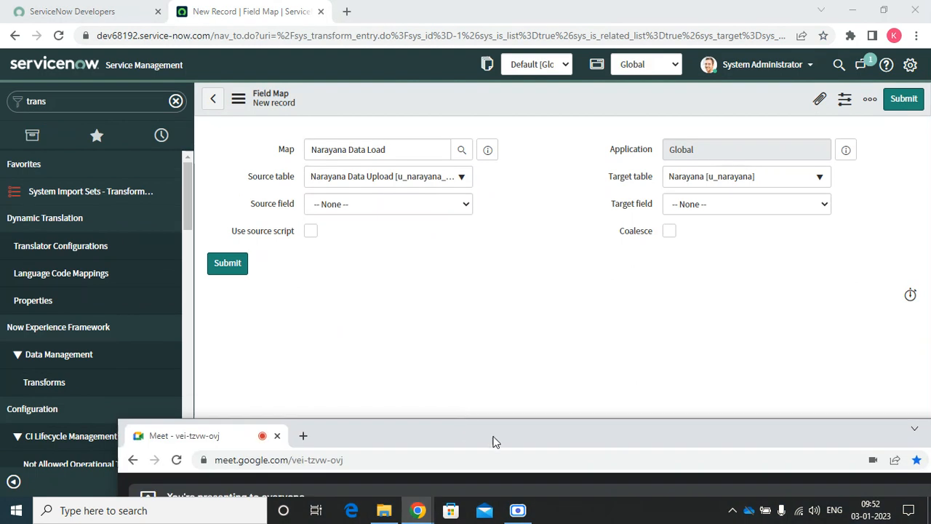